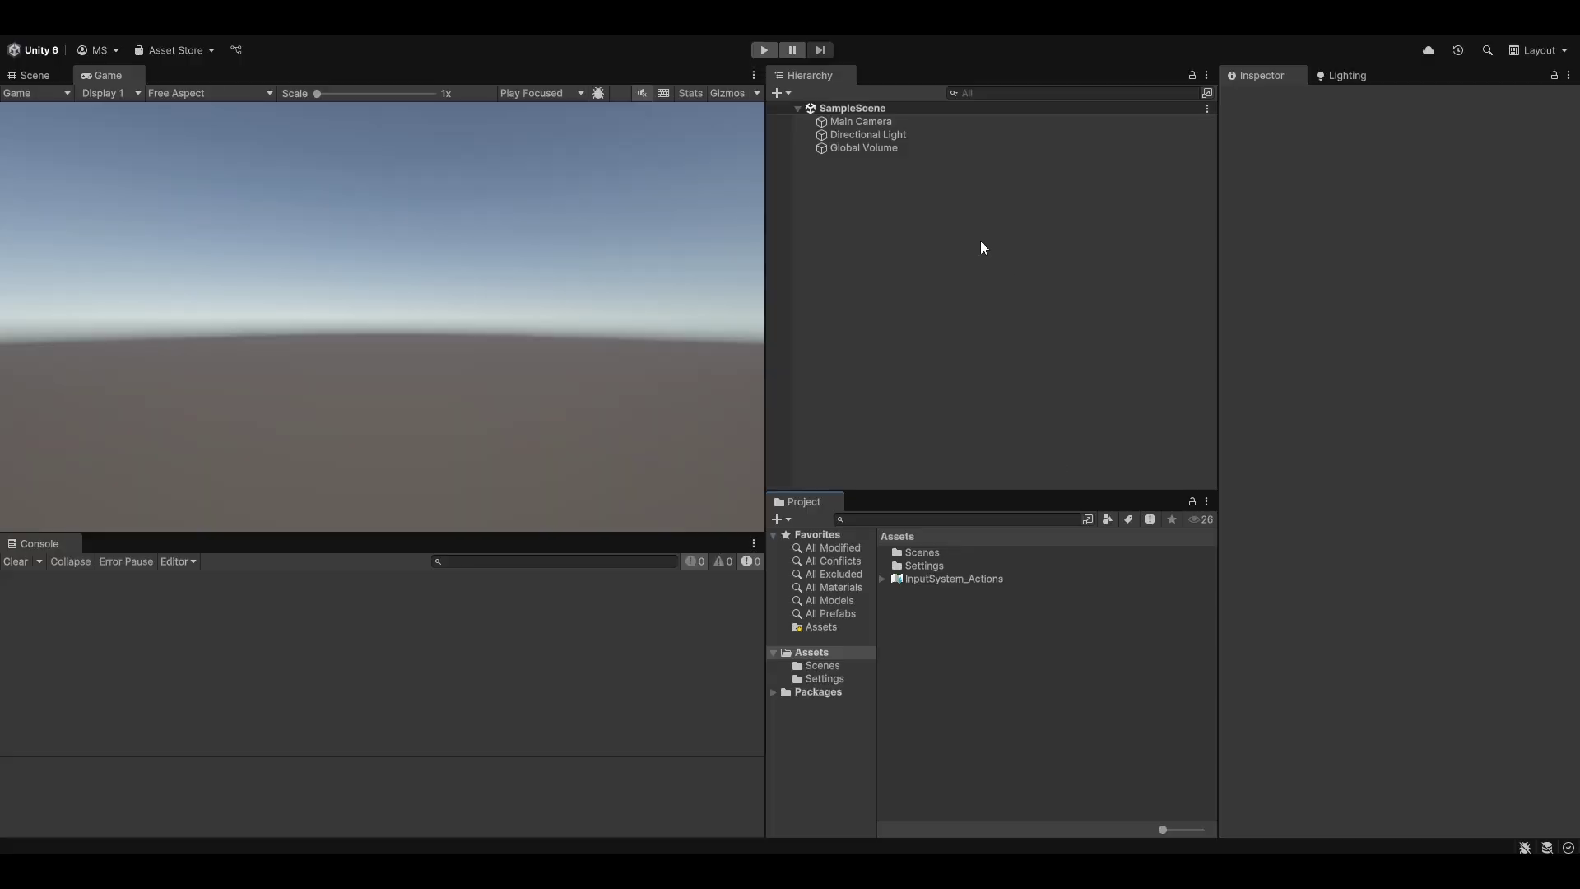
- Open the PurrNet Addon Library and arrange its window so the available addons are readable
click(897, 251)
click(317, 16)
mouse_move(325, 47)
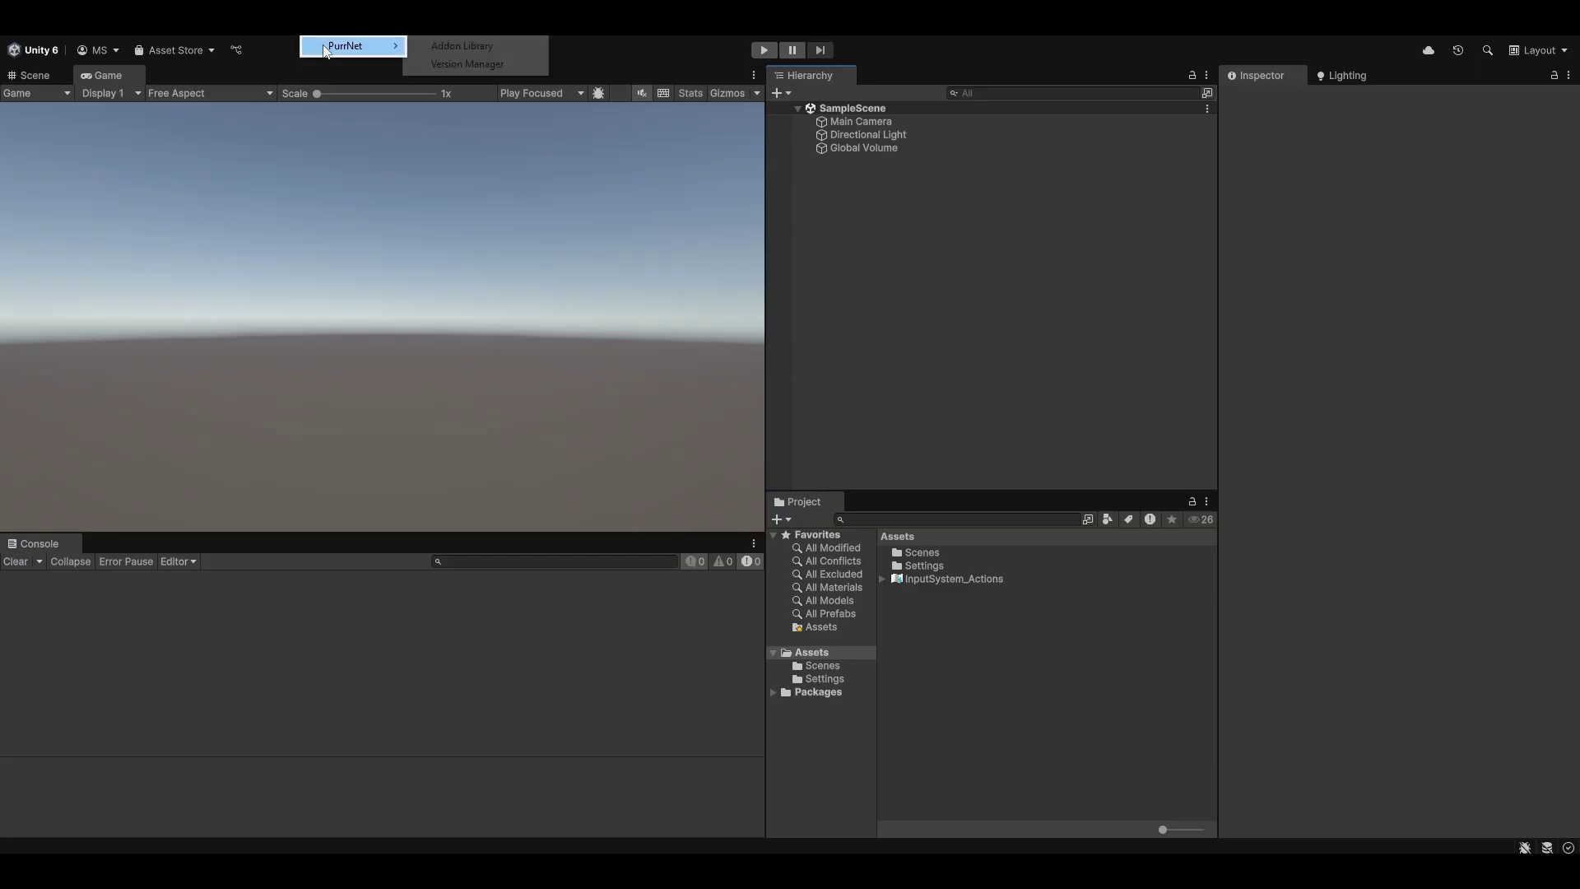
click(462, 46)
drag(425, 187, 540, 201)
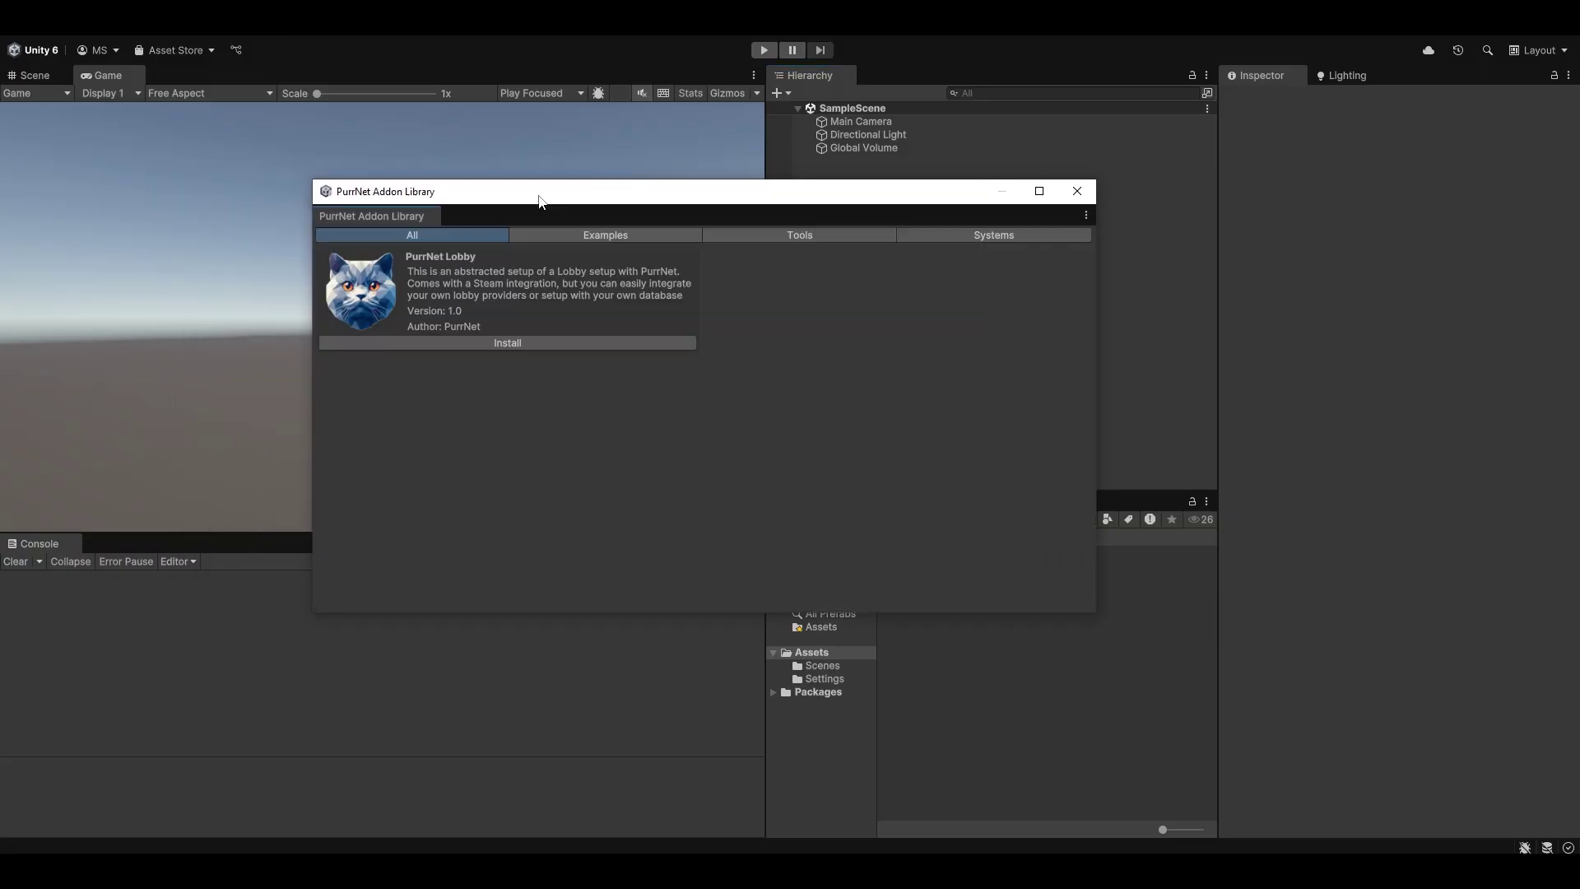
drag(314, 308, 197, 353)
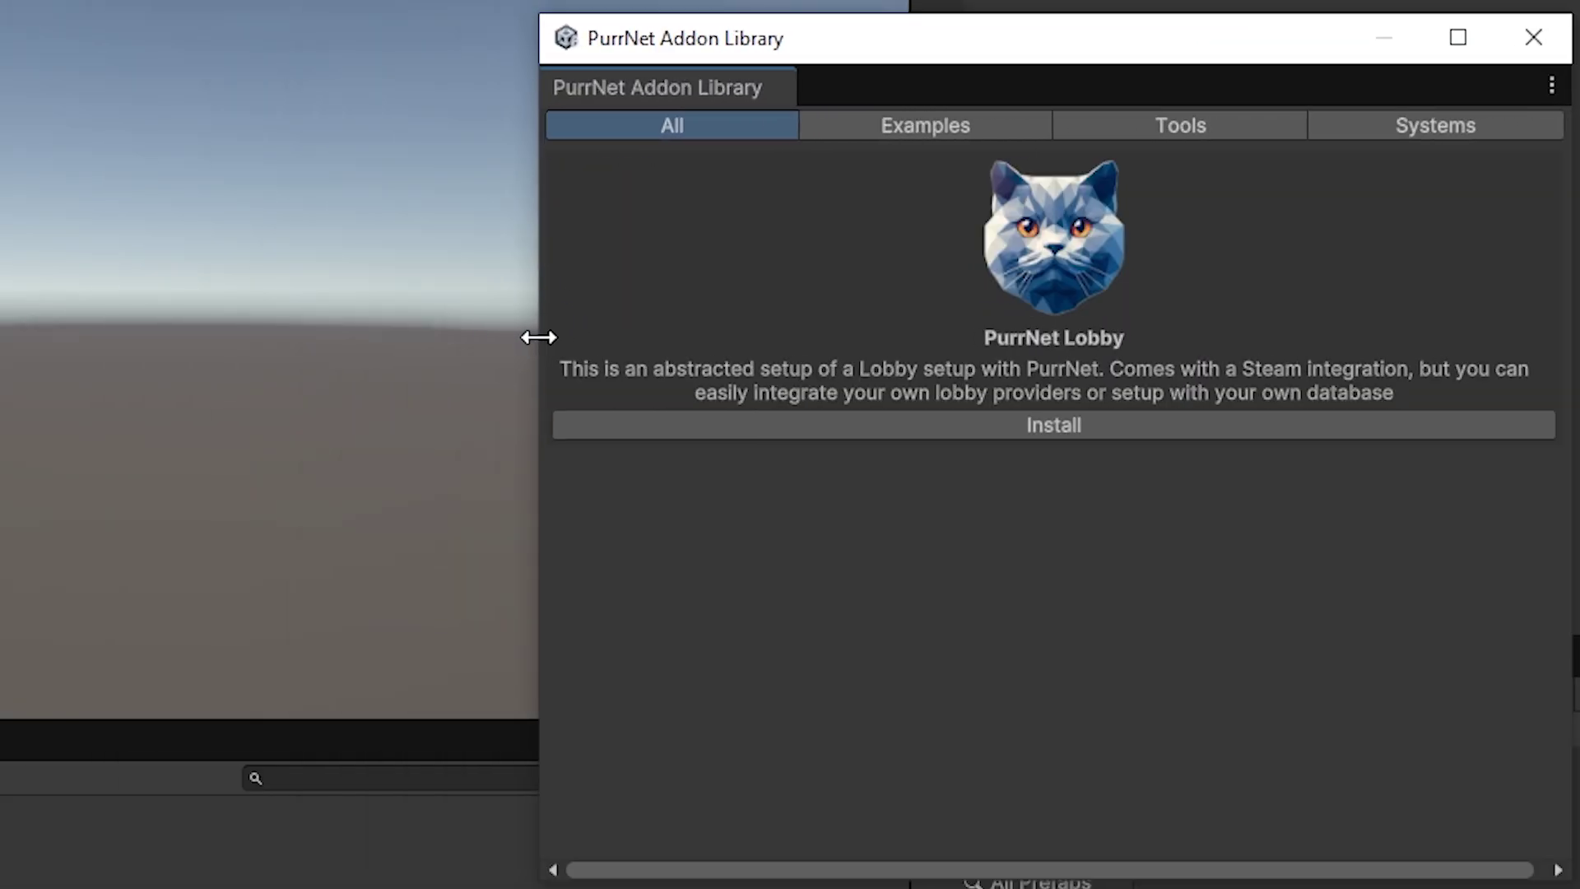
drag(756, 60, 629, 107)
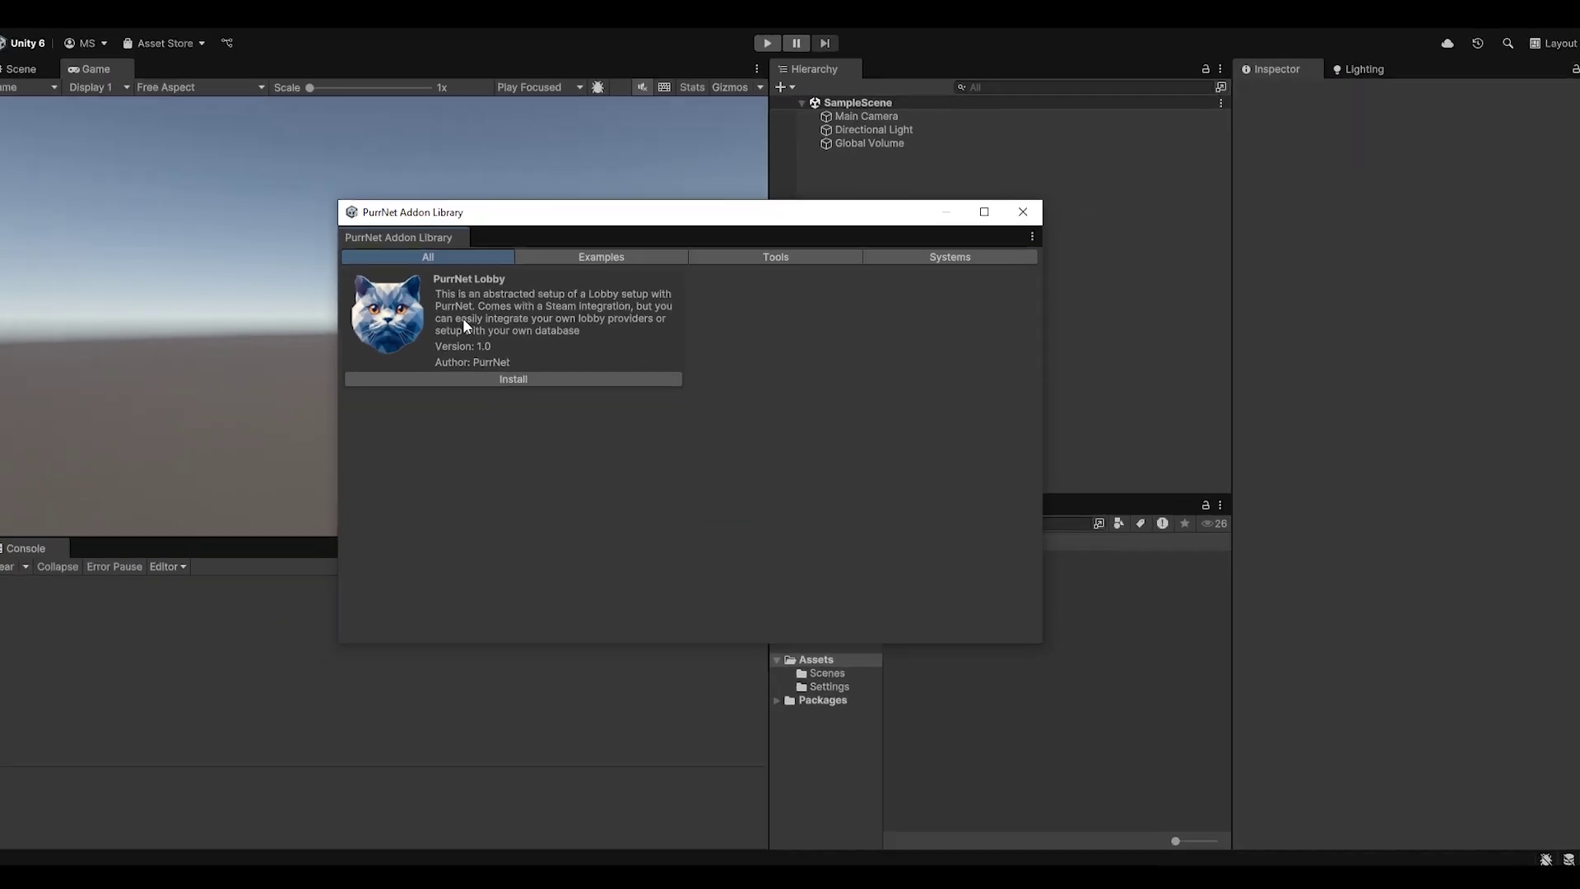
- Install the PurrNet Lobby addon by importing its PurrLobby package, and show the contents of the PurrLobby asset folder
click(507, 378)
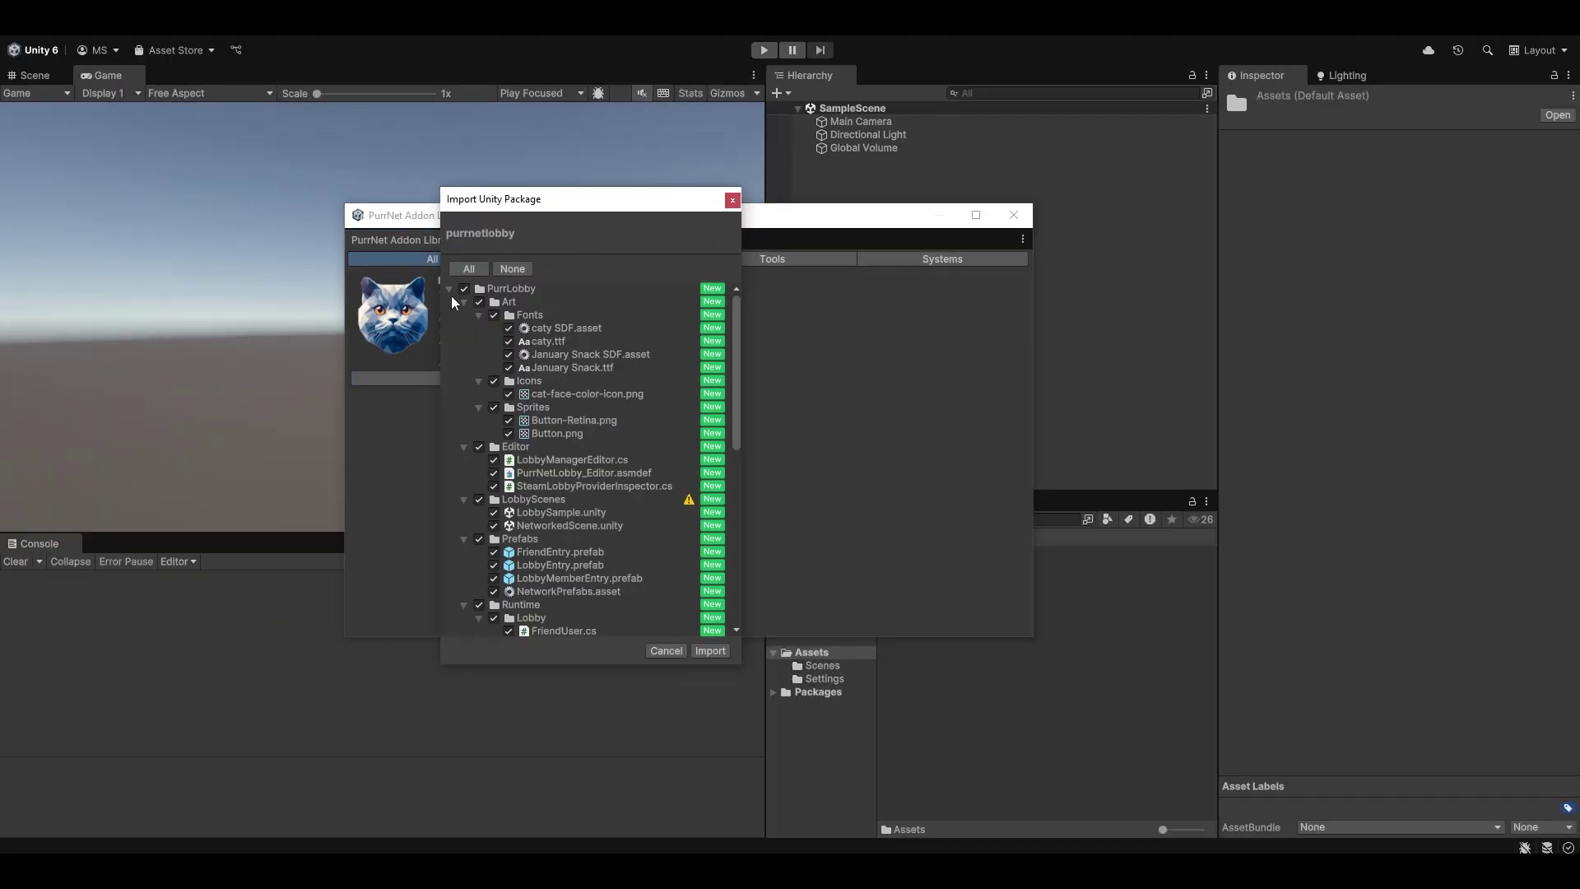
click(449, 289)
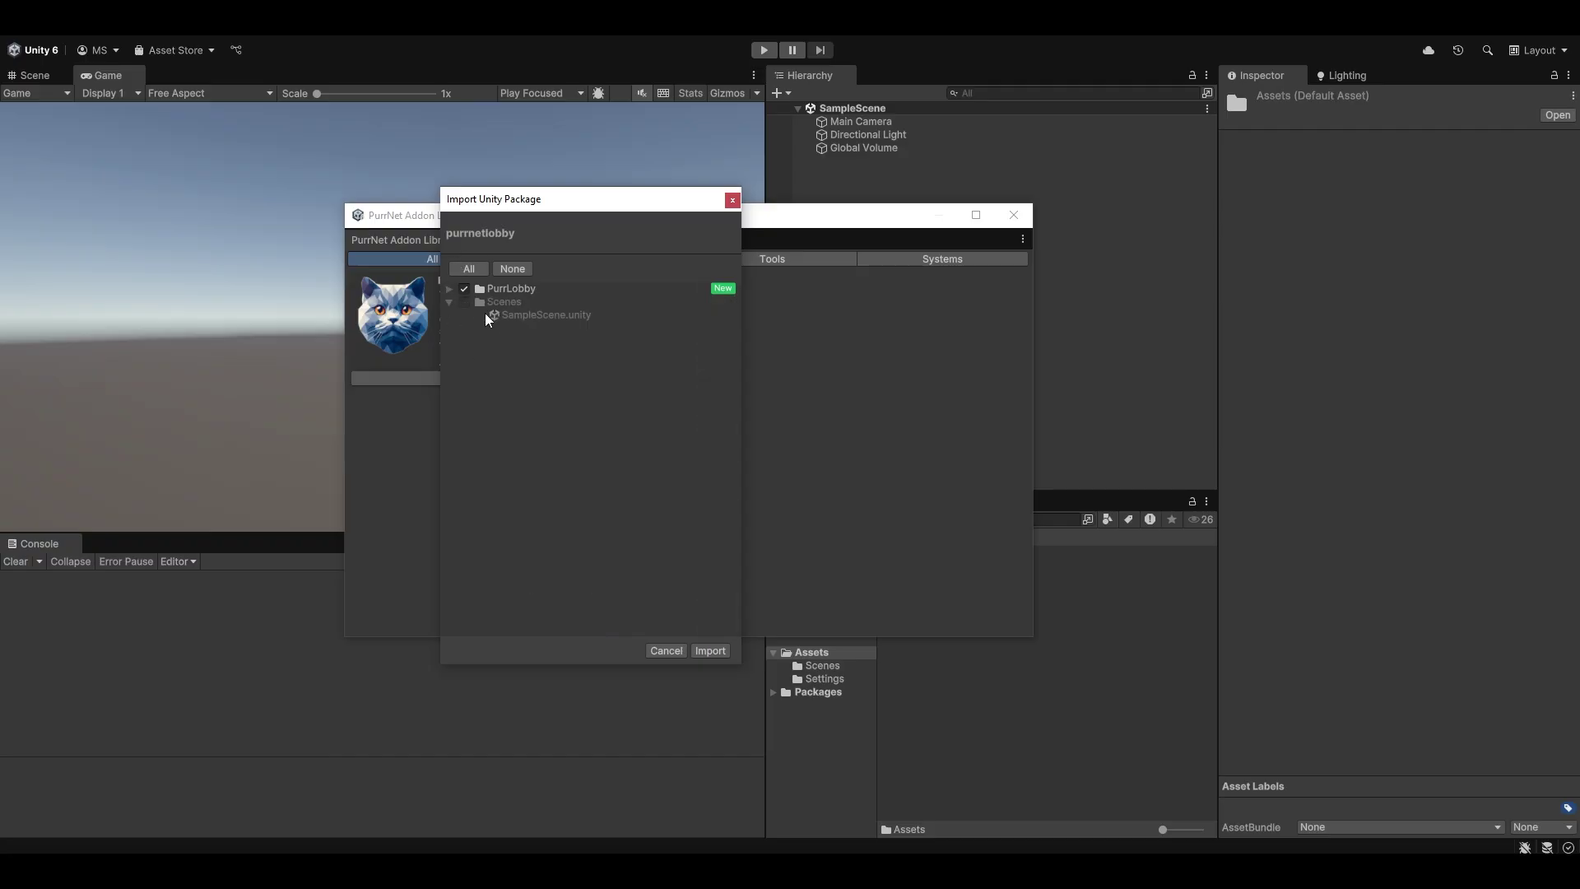
click(711, 650)
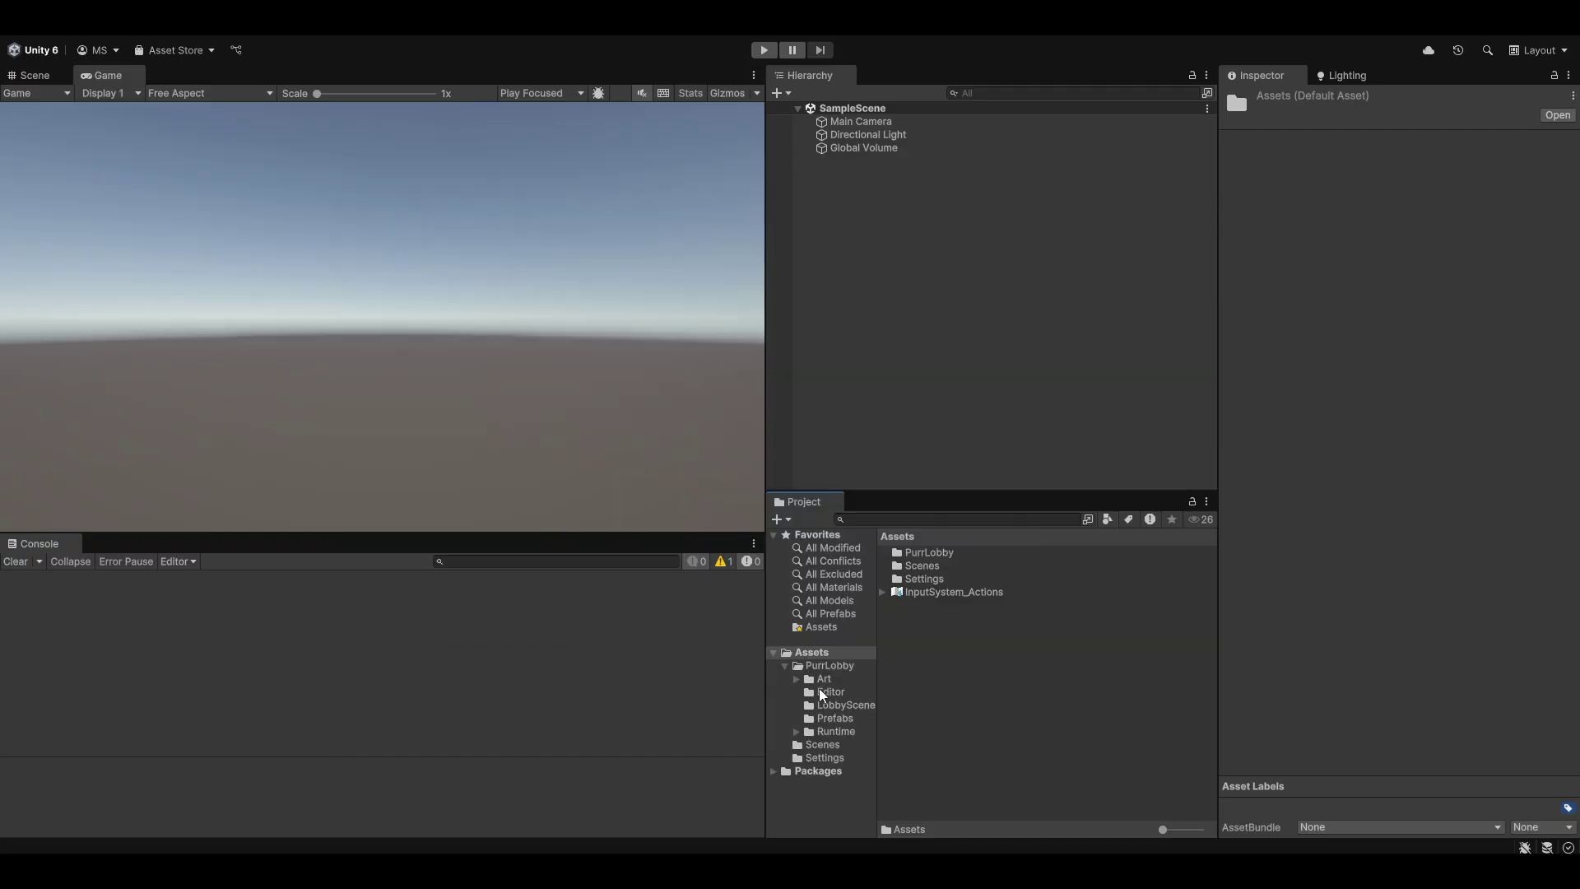
click(832, 666)
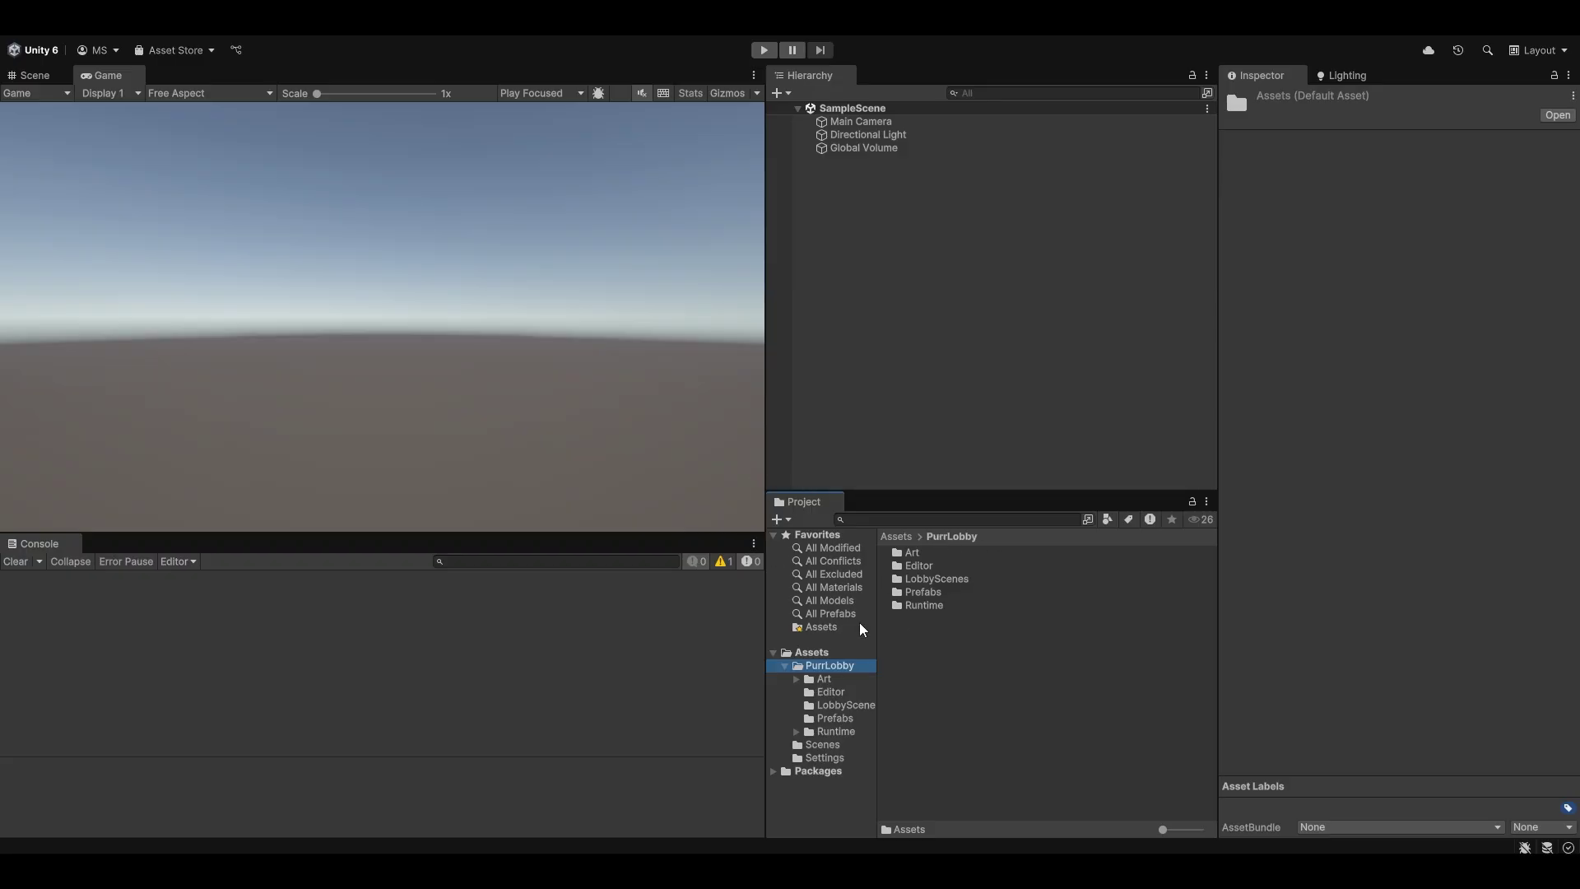
click(435, 777)
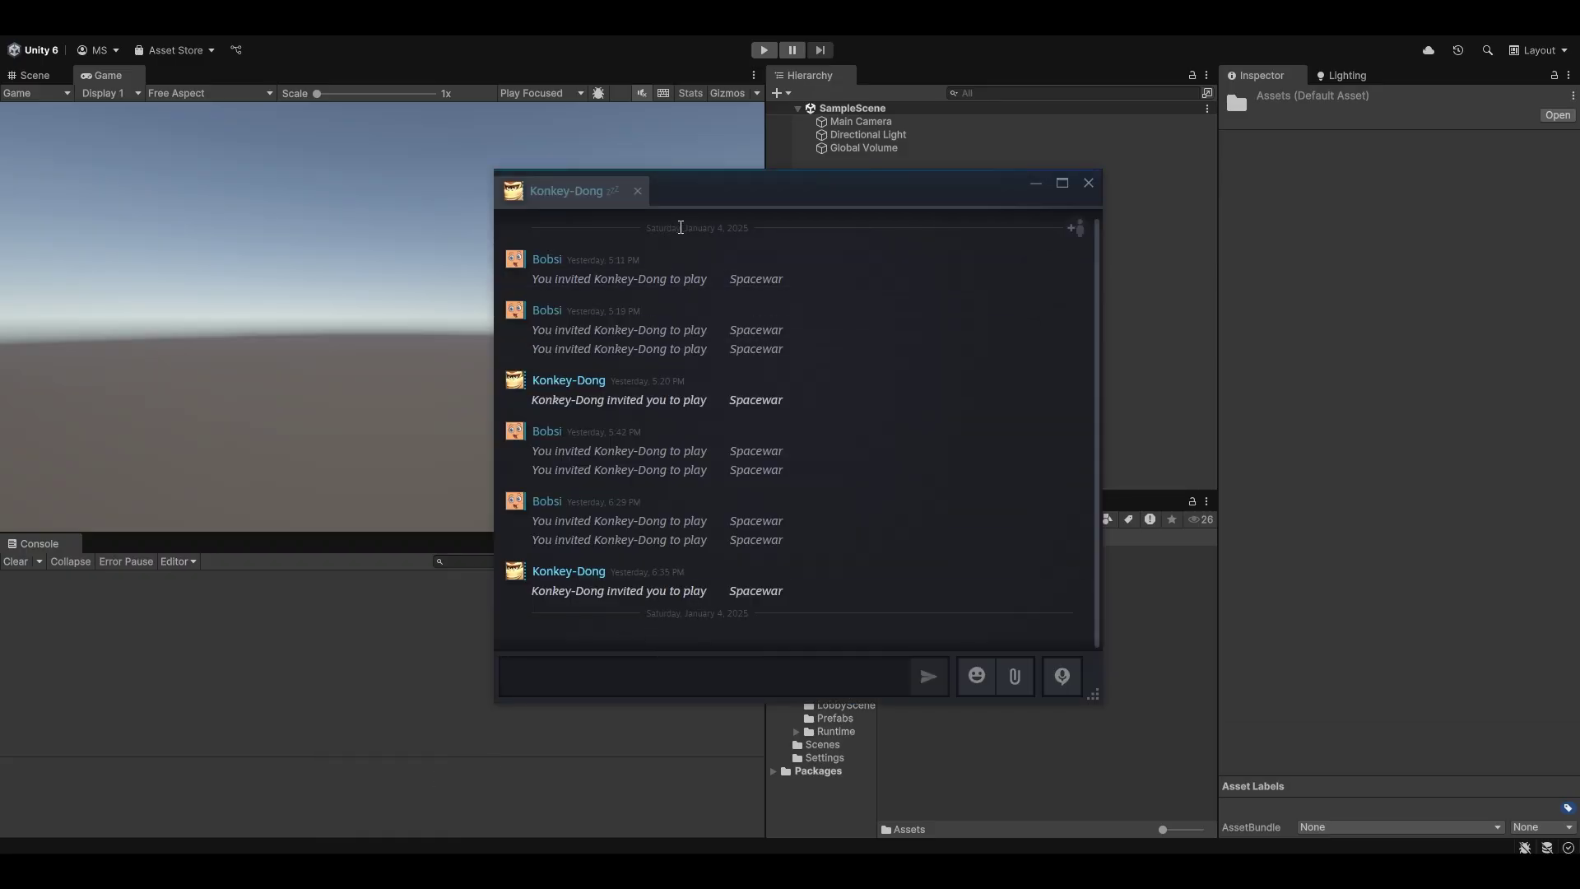
drag(709, 201, 623, 230)
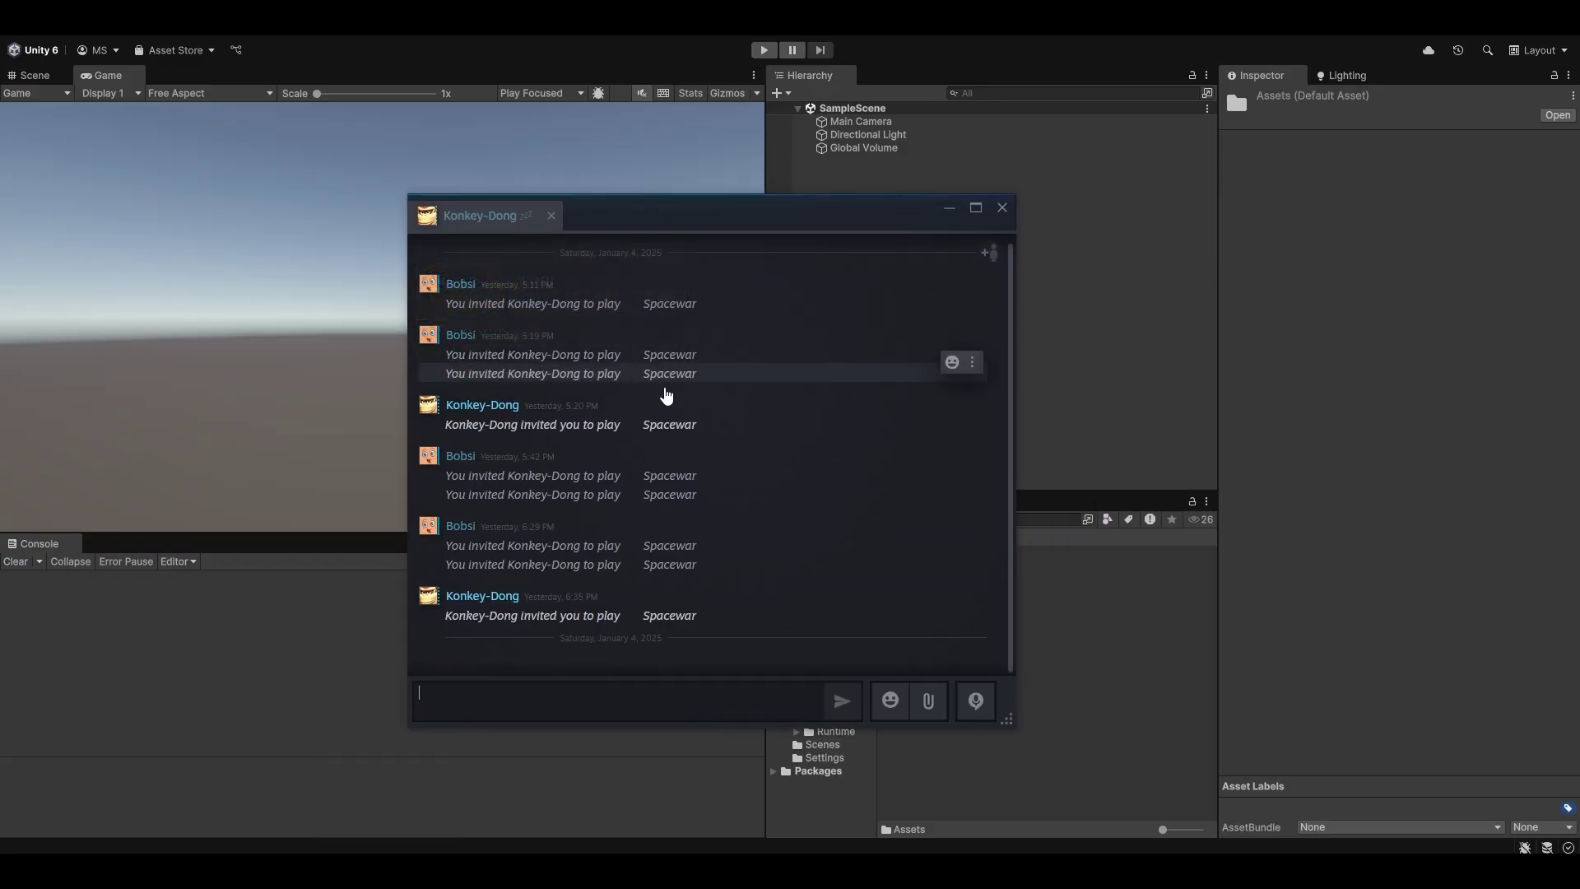
click(948, 207)
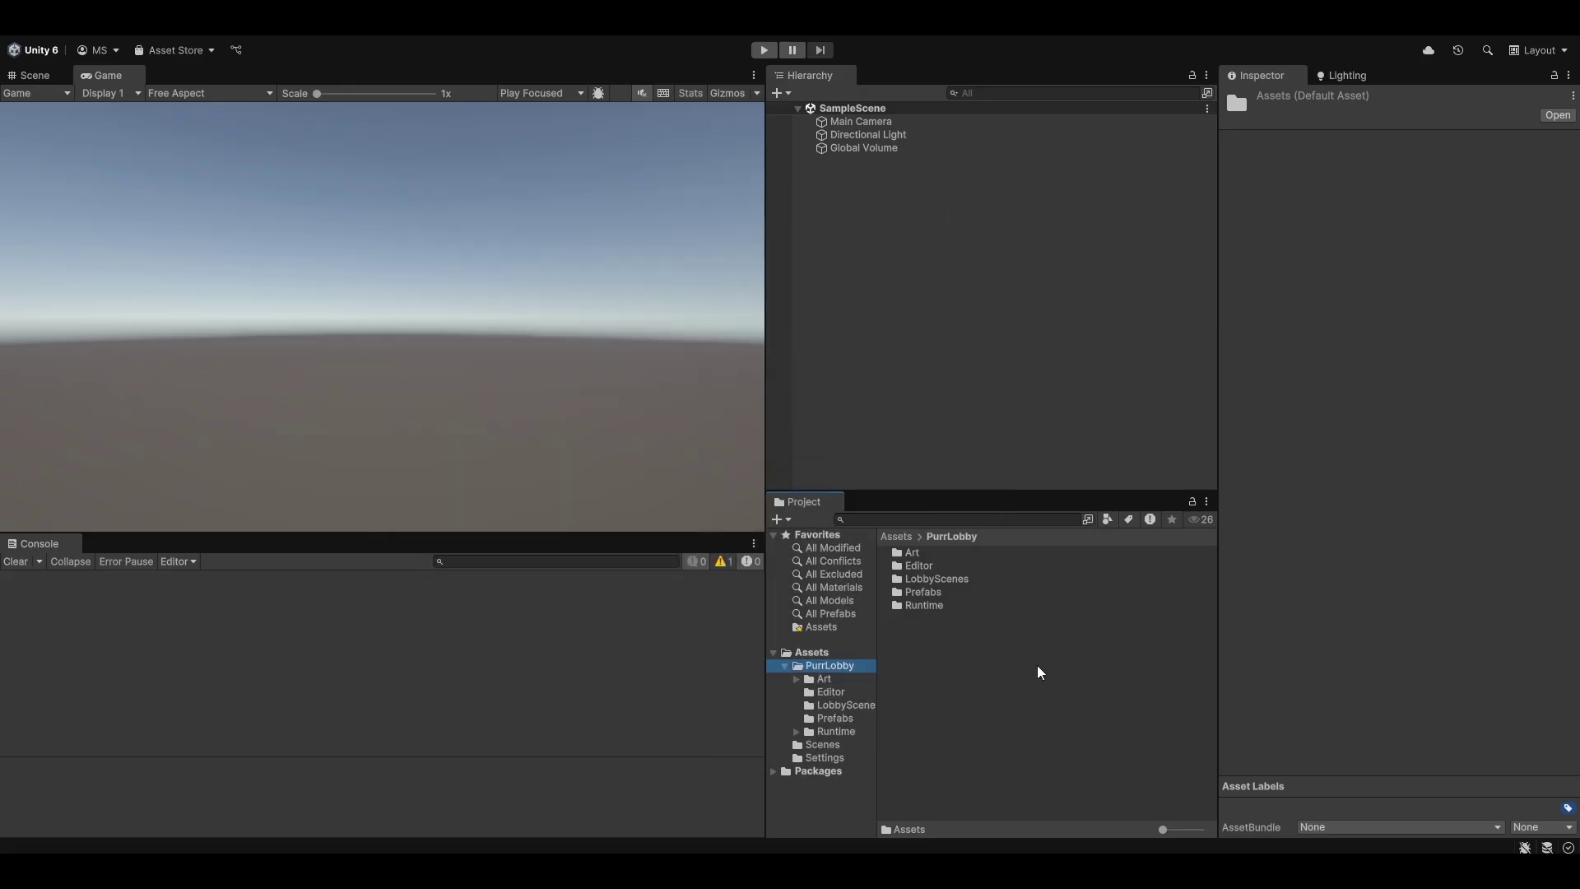
- Open the LobbySample scene from the LobbyScenes folder of PurrLobby
click(952, 609)
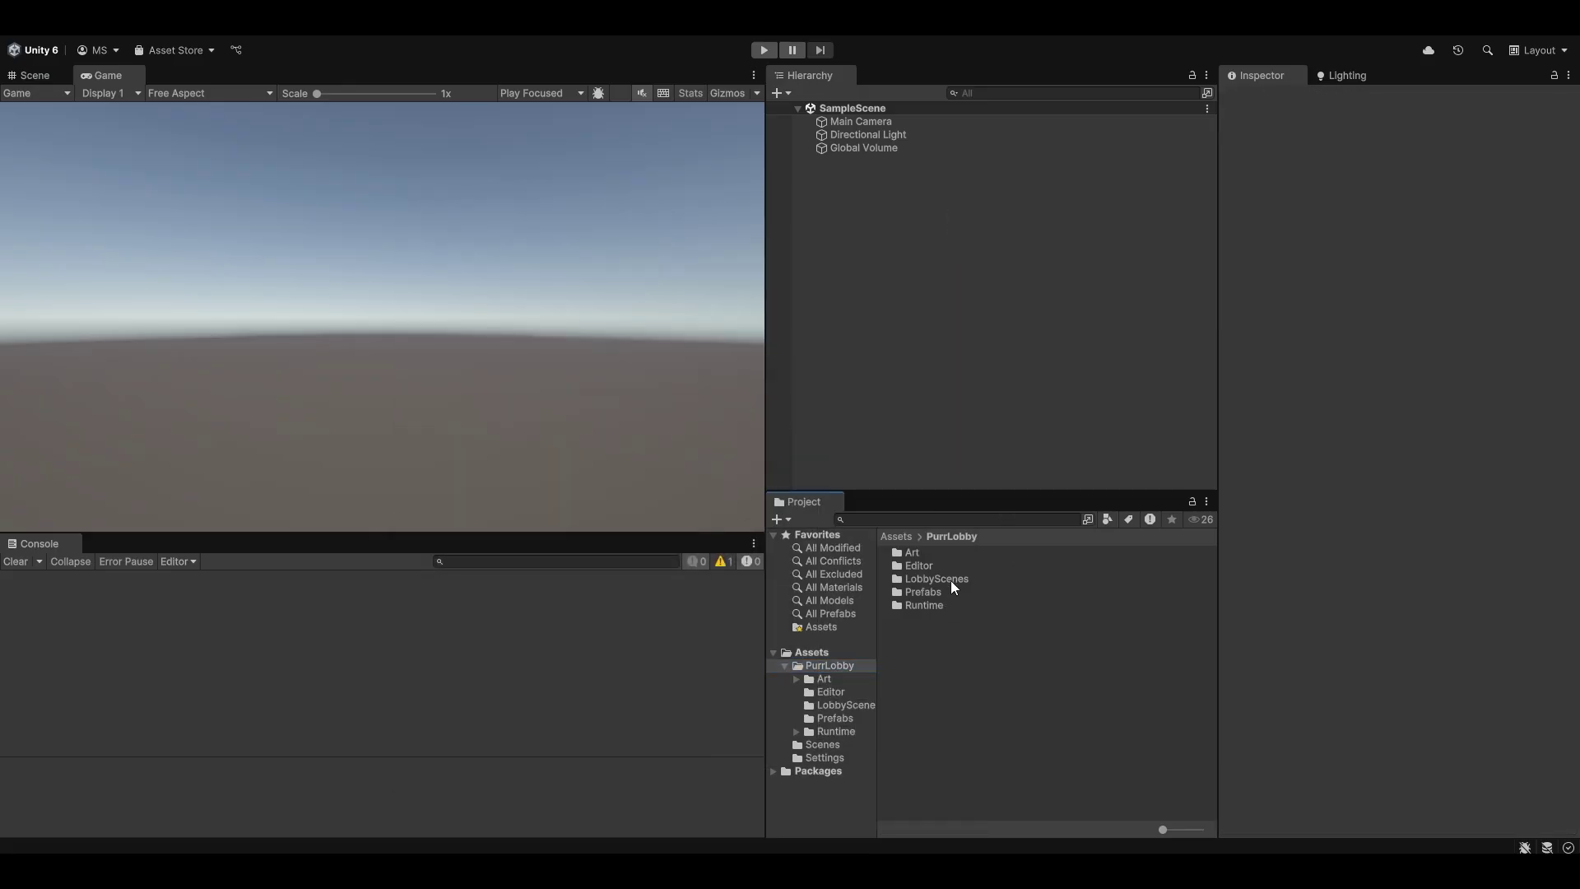
double_click(936, 580)
double_click(971, 551)
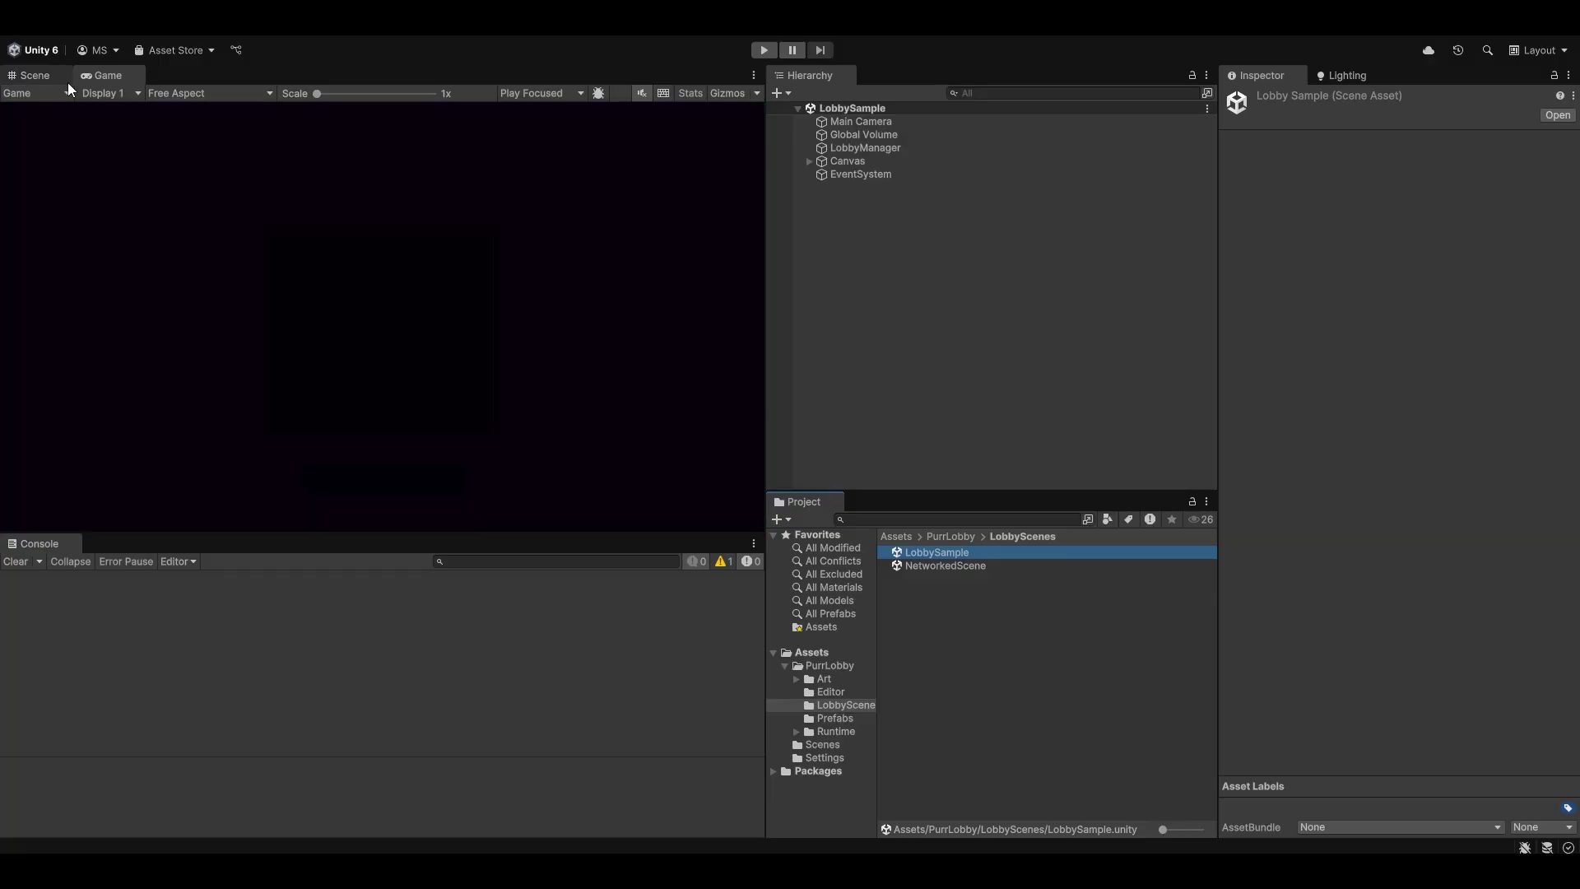
- Examine the Canvas hierarchy down to the Title text object of the BrowseScreen
click(809, 161)
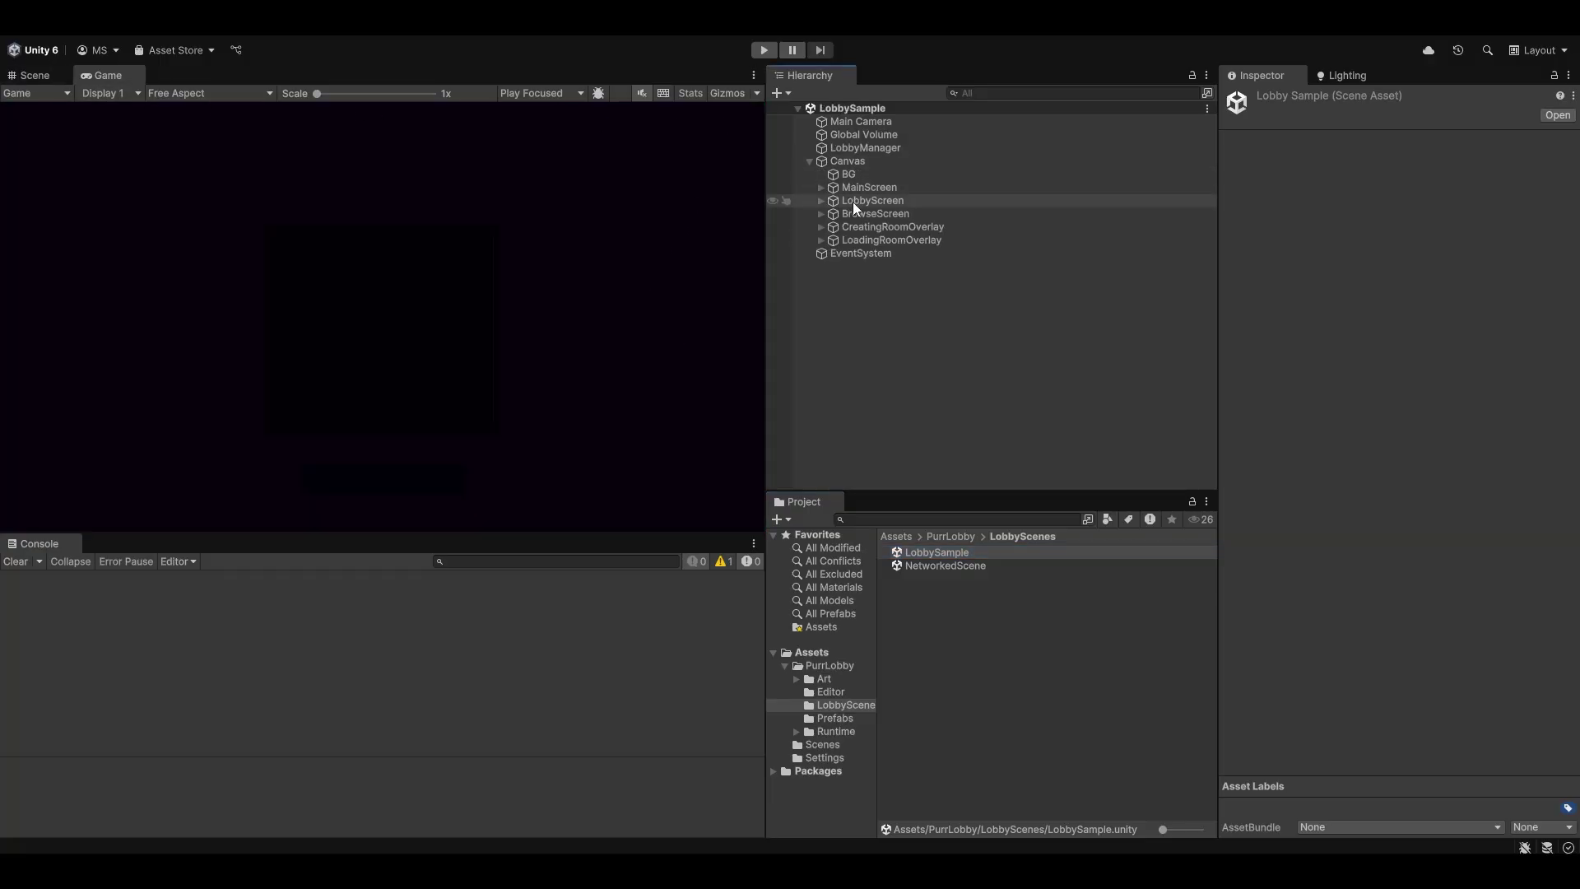
click(820, 214)
click(860, 240)
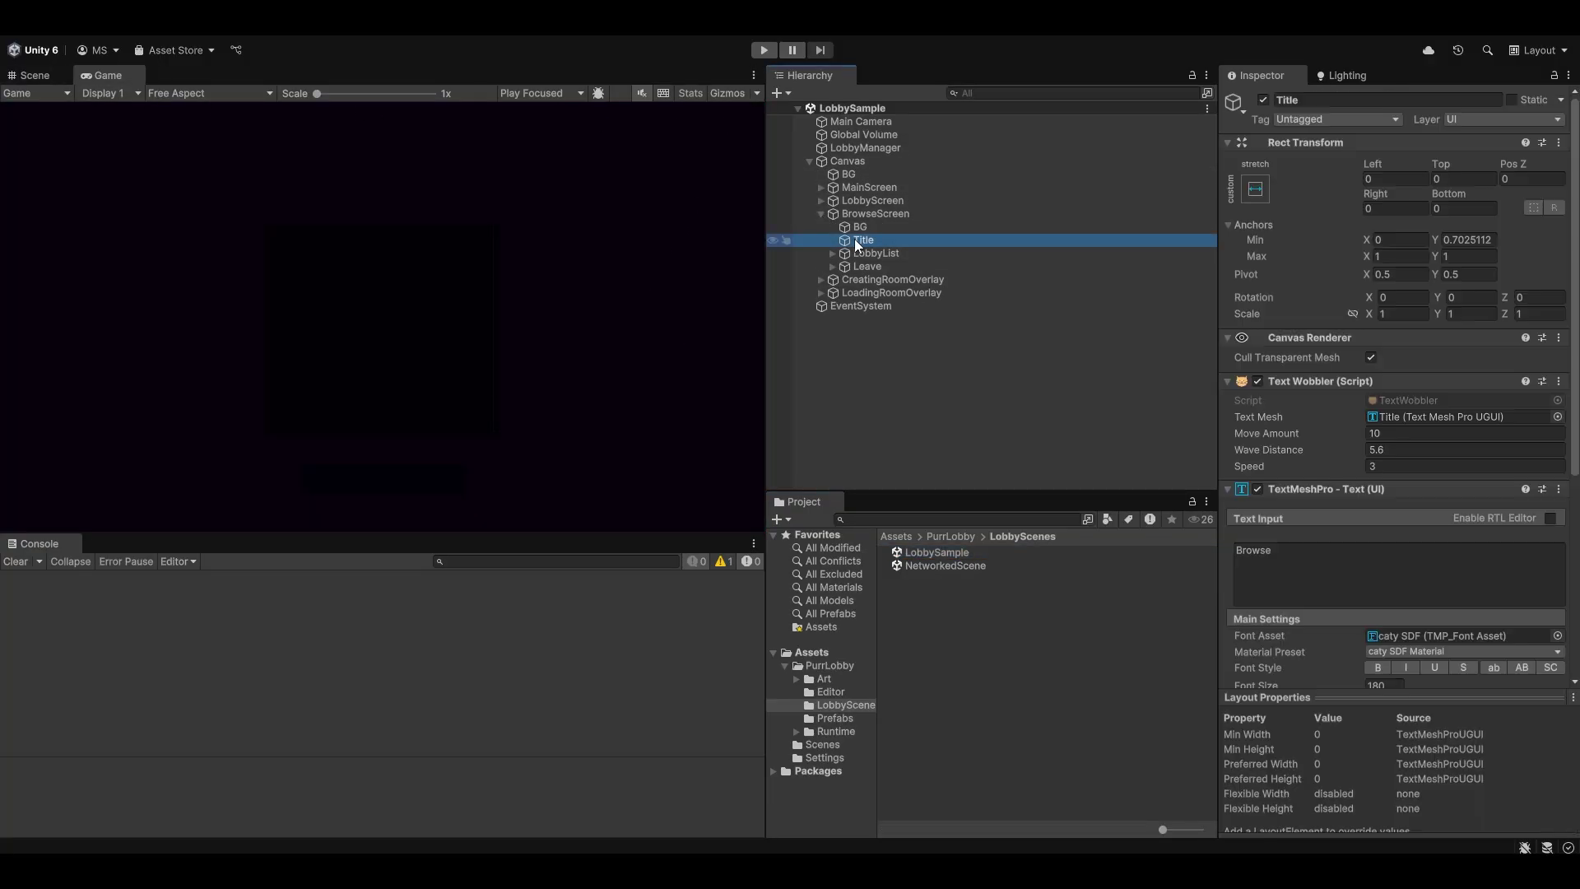
right_click(905, 334)
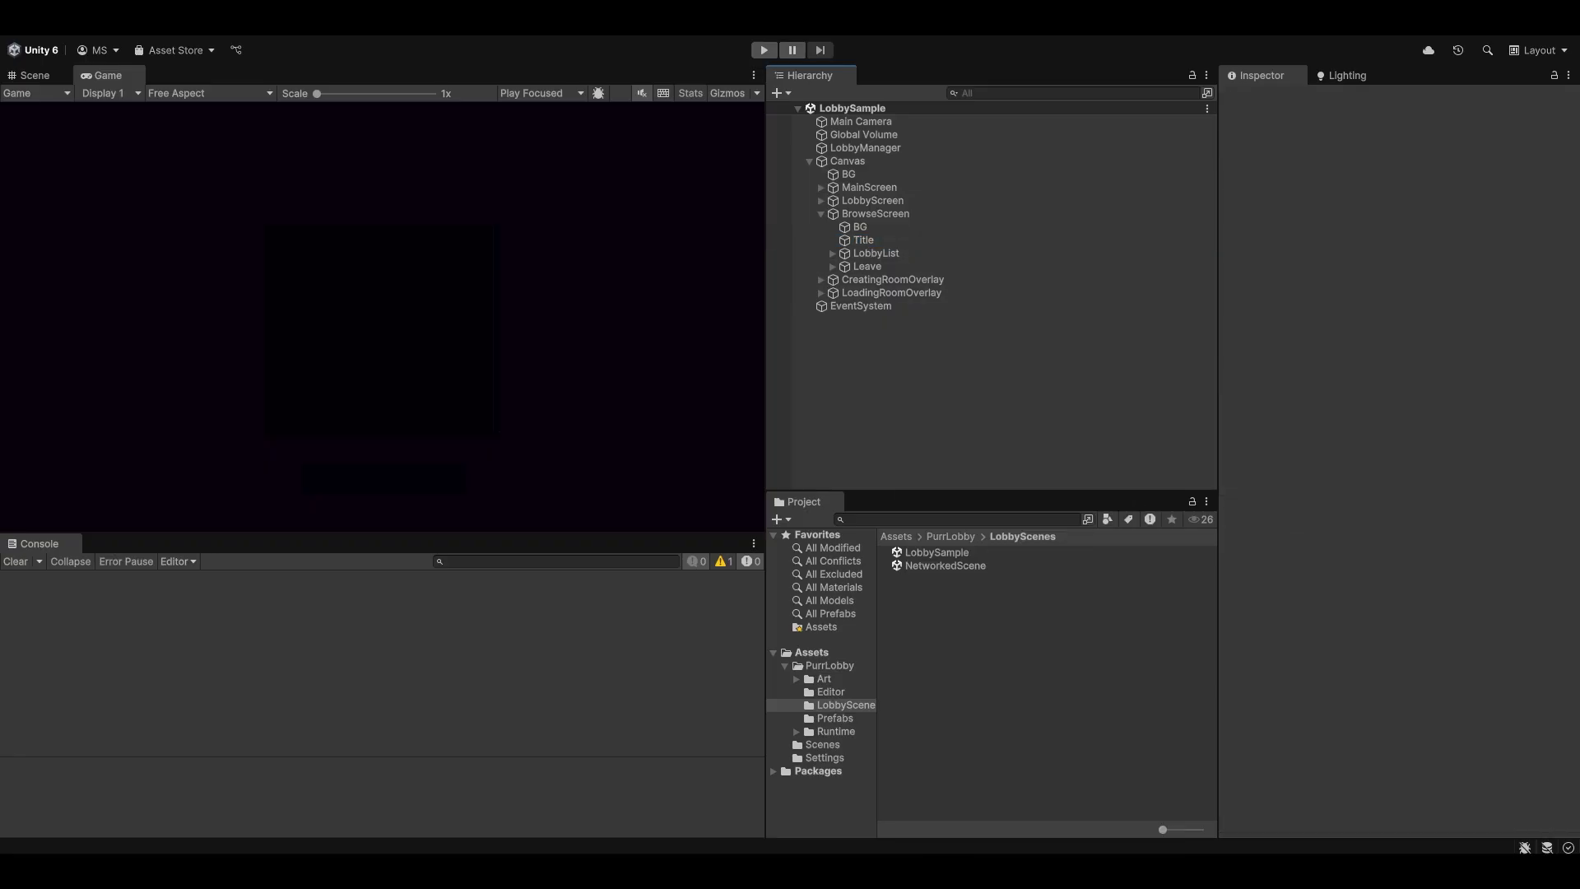
- Import the TMP Essentials resources and reload the LobbySample scene
click(908, 466)
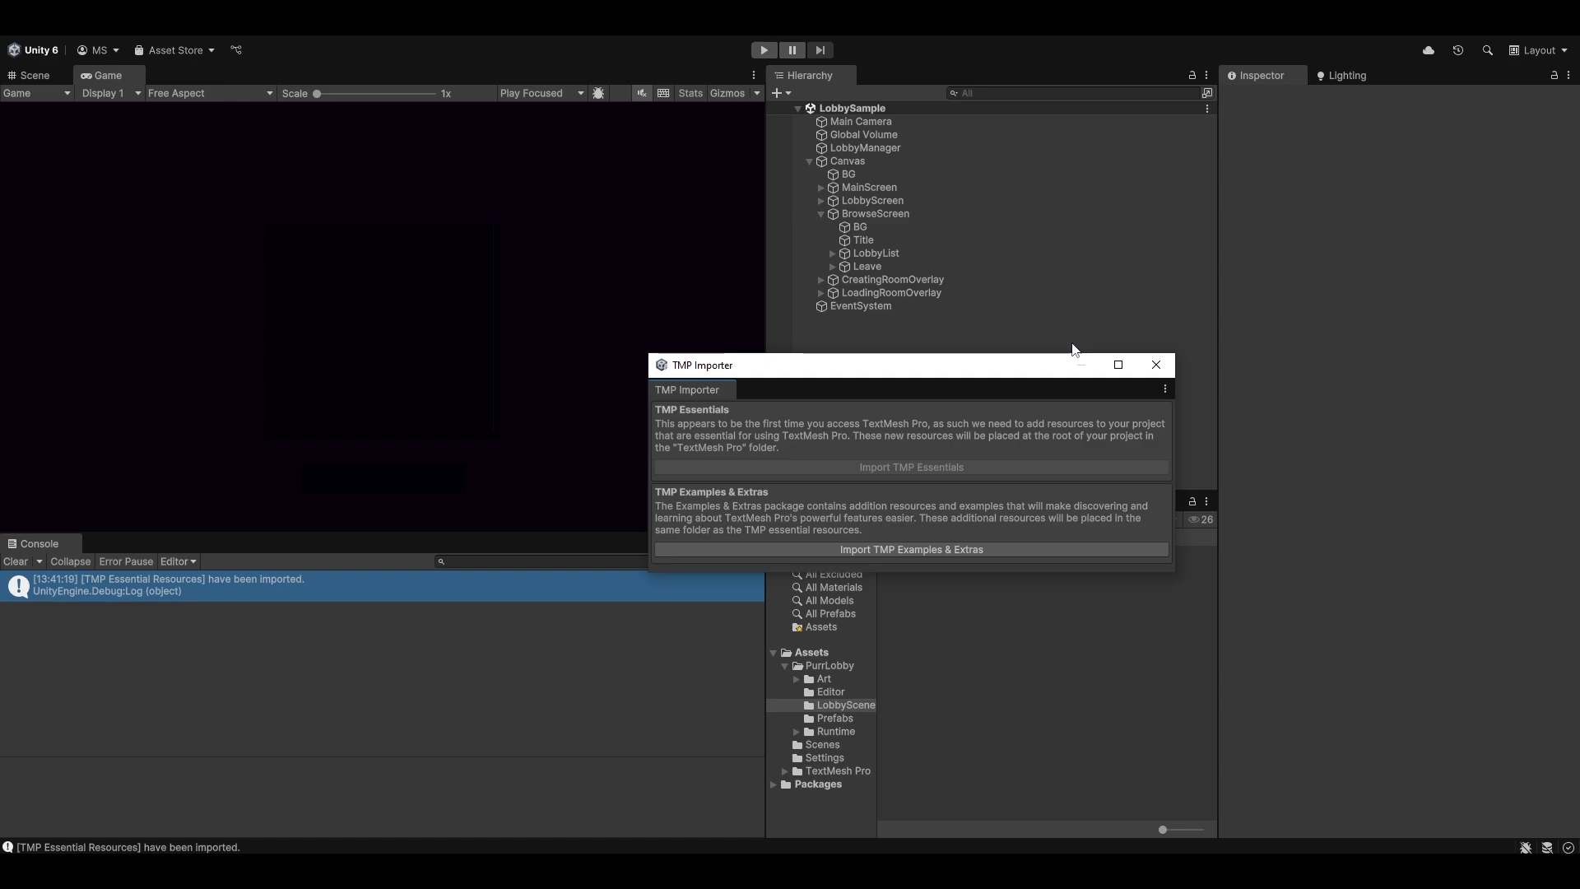
click(1156, 364)
double_click(965, 552)
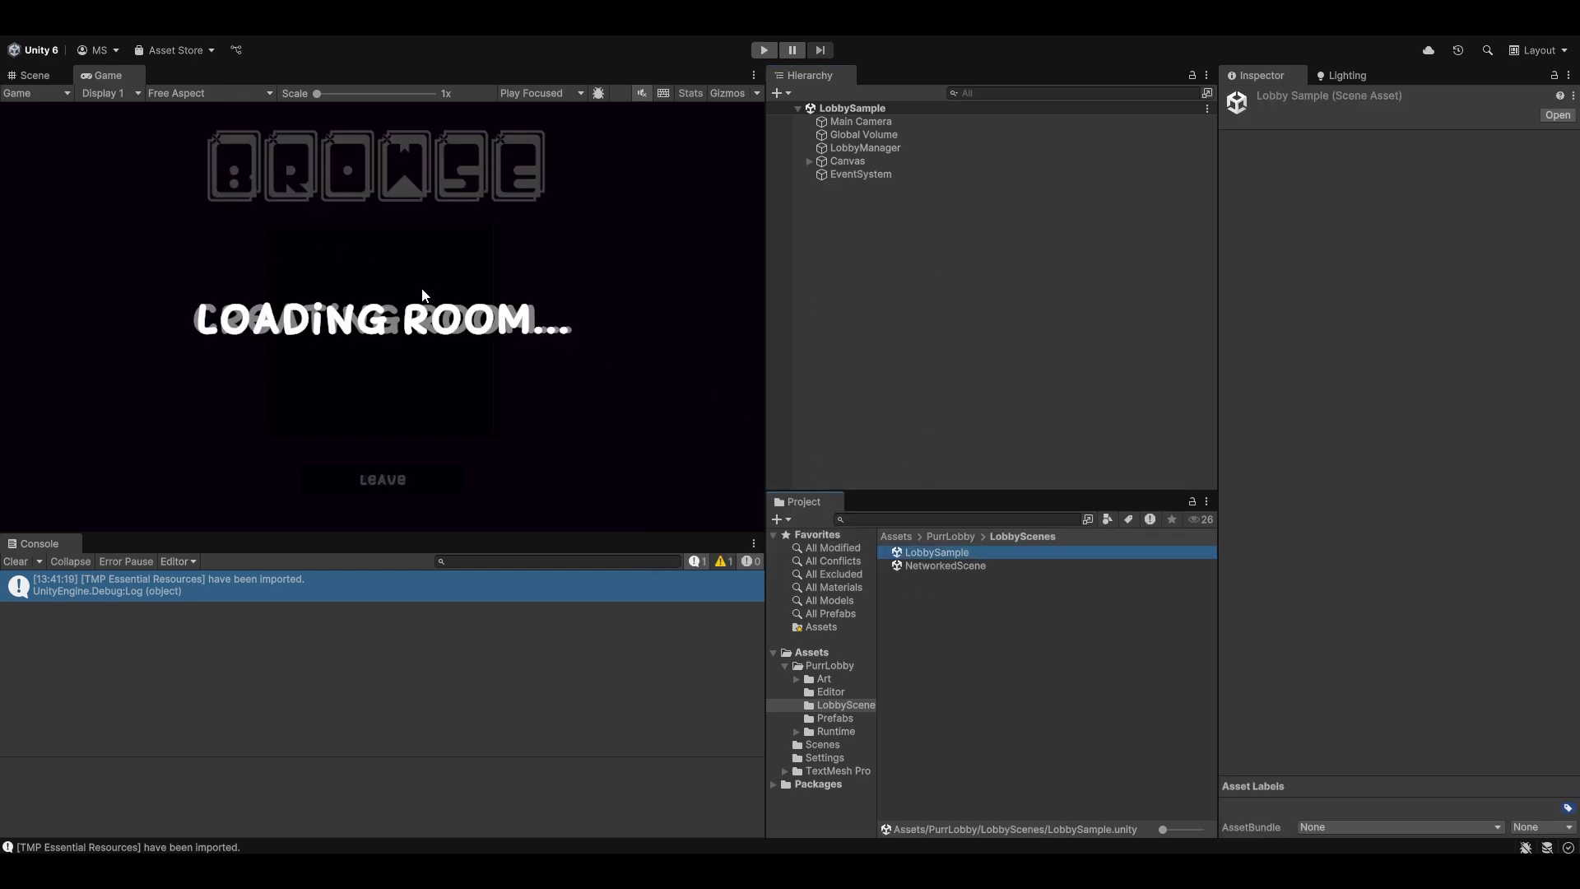
- Run the LobbySample scene in play mode, examine the LobbyManager's components, and stop the run
click(763, 51)
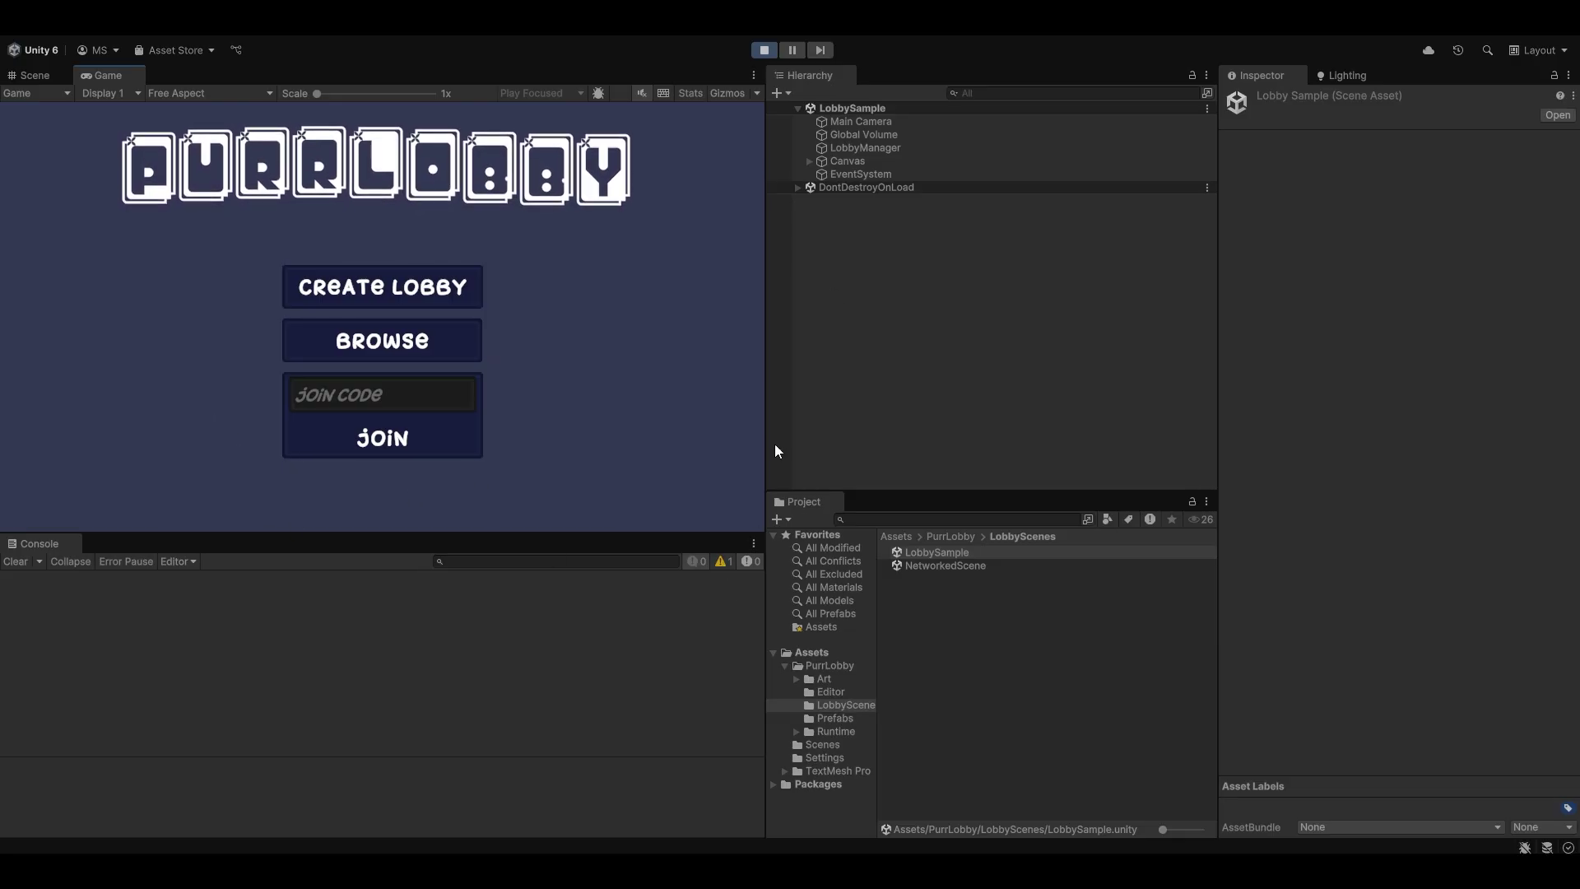
click(865, 149)
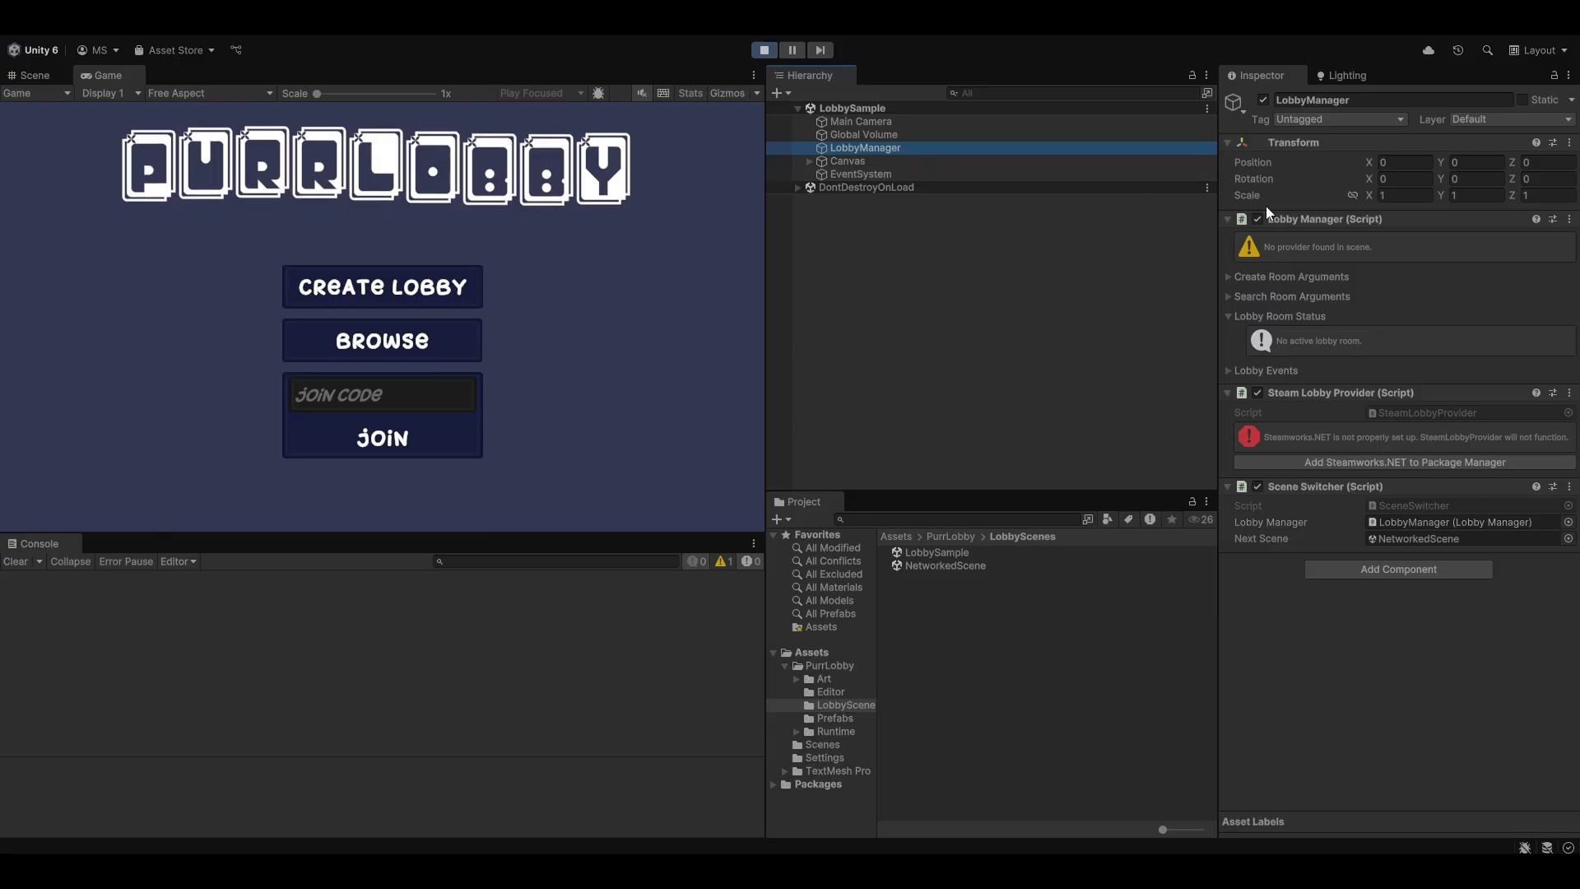
click(763, 50)
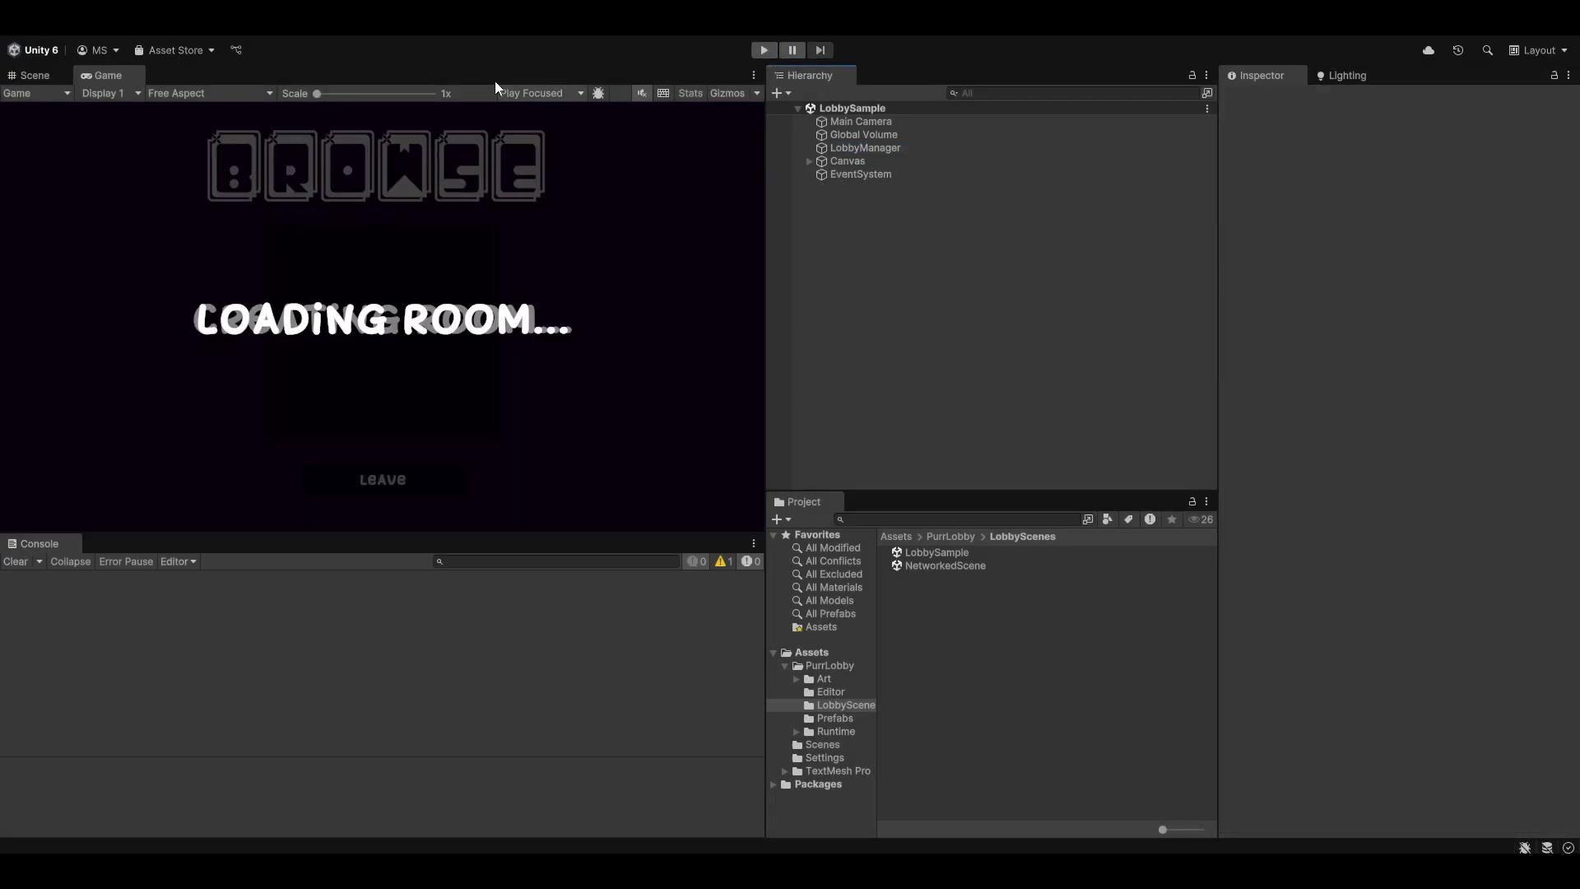
- Add the LobbySample and NetworkedScene scenes to the shared scene list in the build profiles
click(37, 25)
click(662, 93)
click(13, 25)
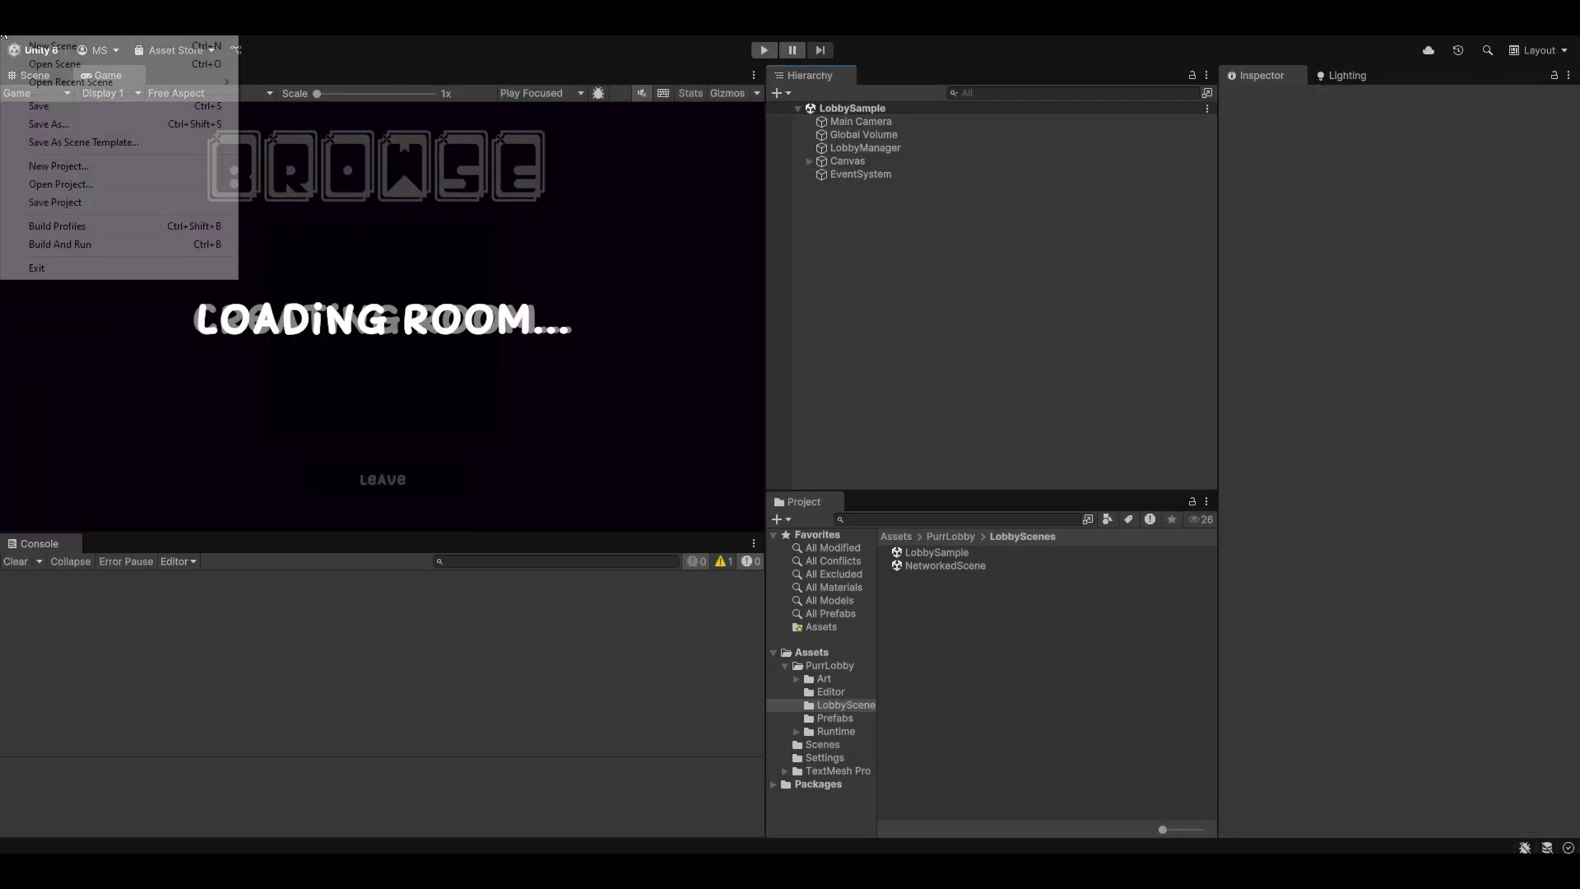
click(116, 227)
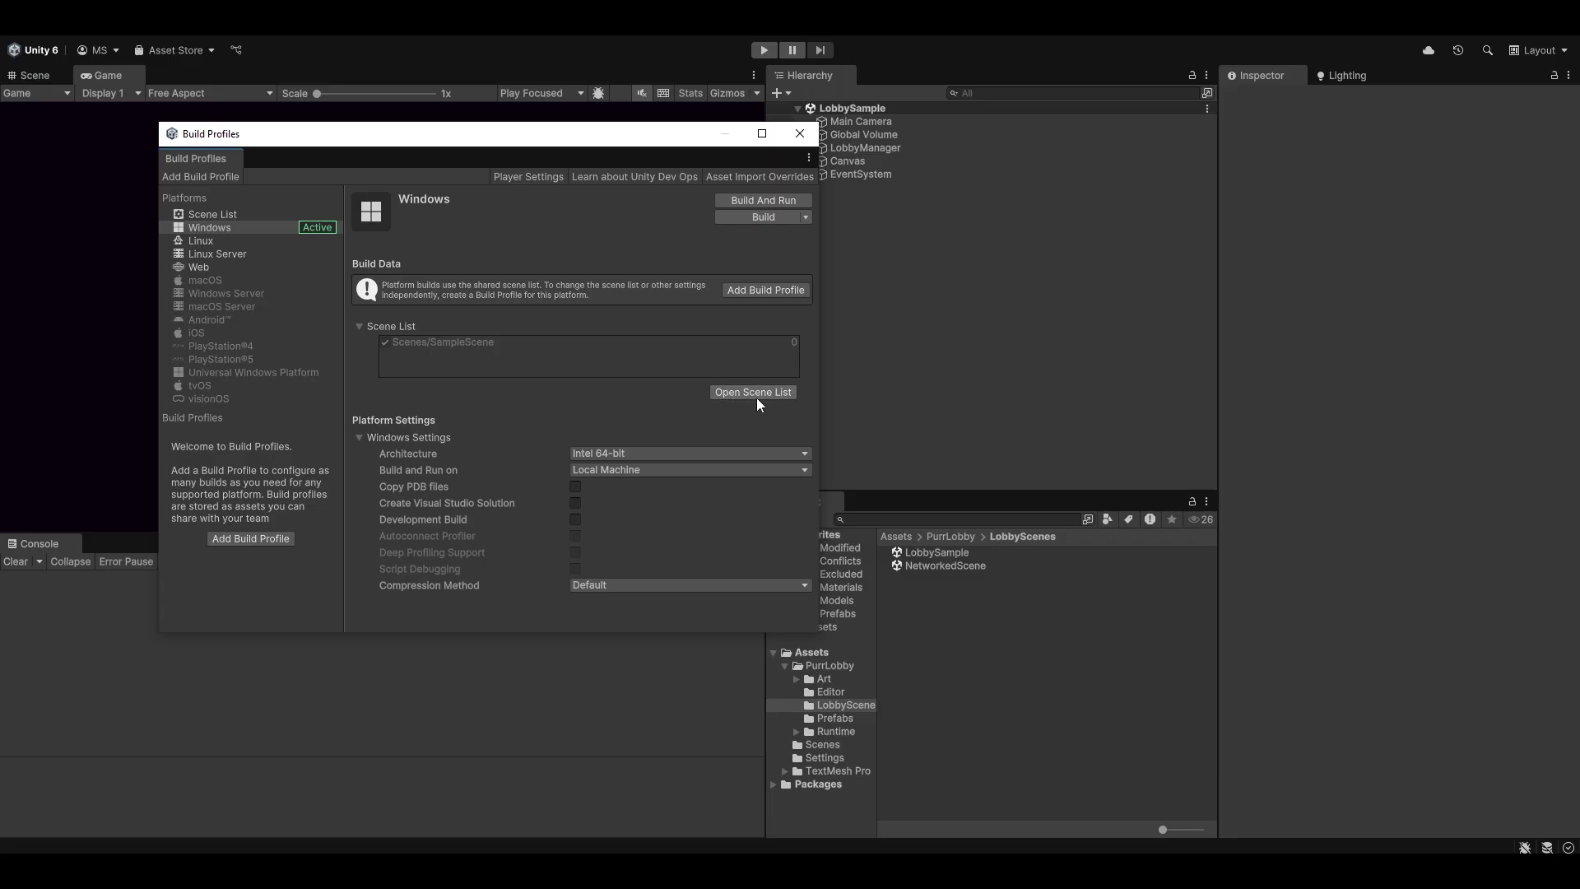
click(750, 393)
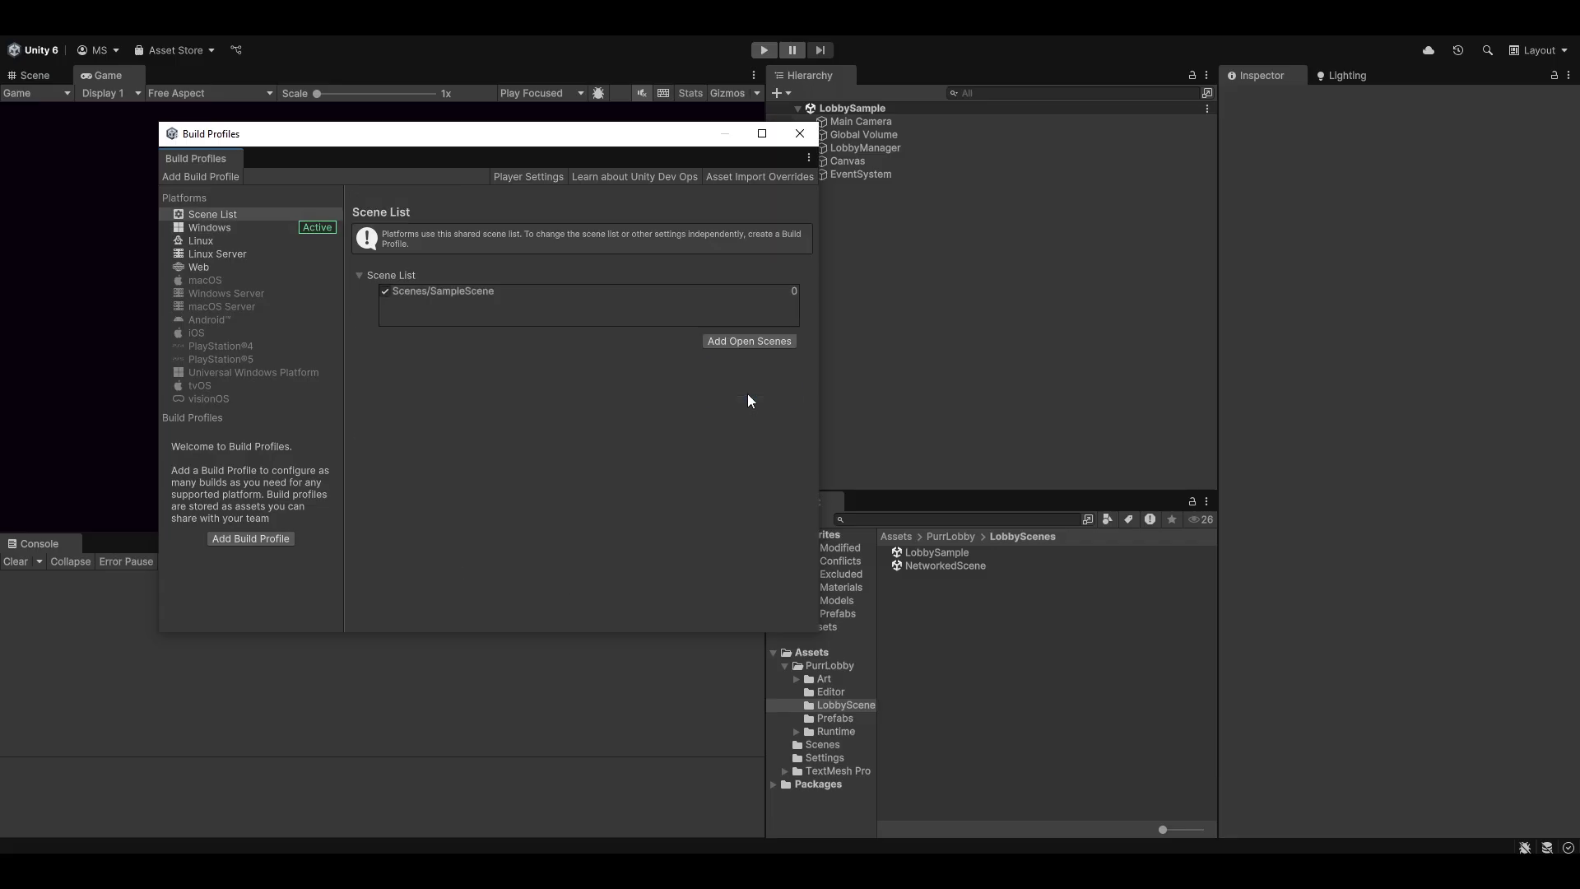
click(951, 551)
key(shift+Down)
drag(952, 550, 678, 316)
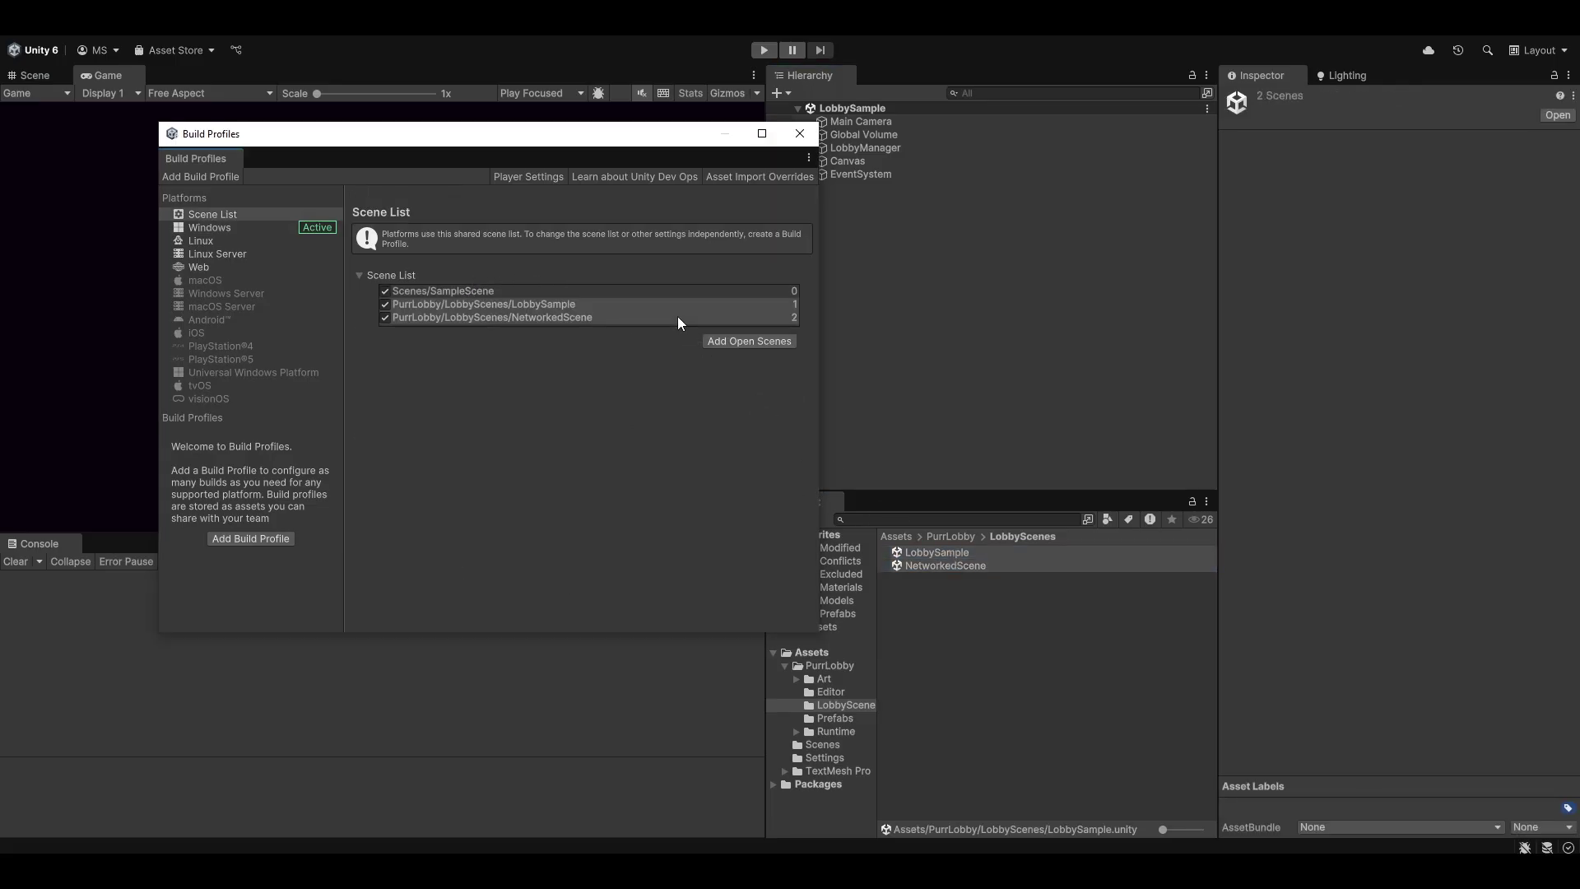
- Remove SampleScene from the build scene list, check the two lobby scene entries, and close the build profiles
click(547, 290)
key(Delete)
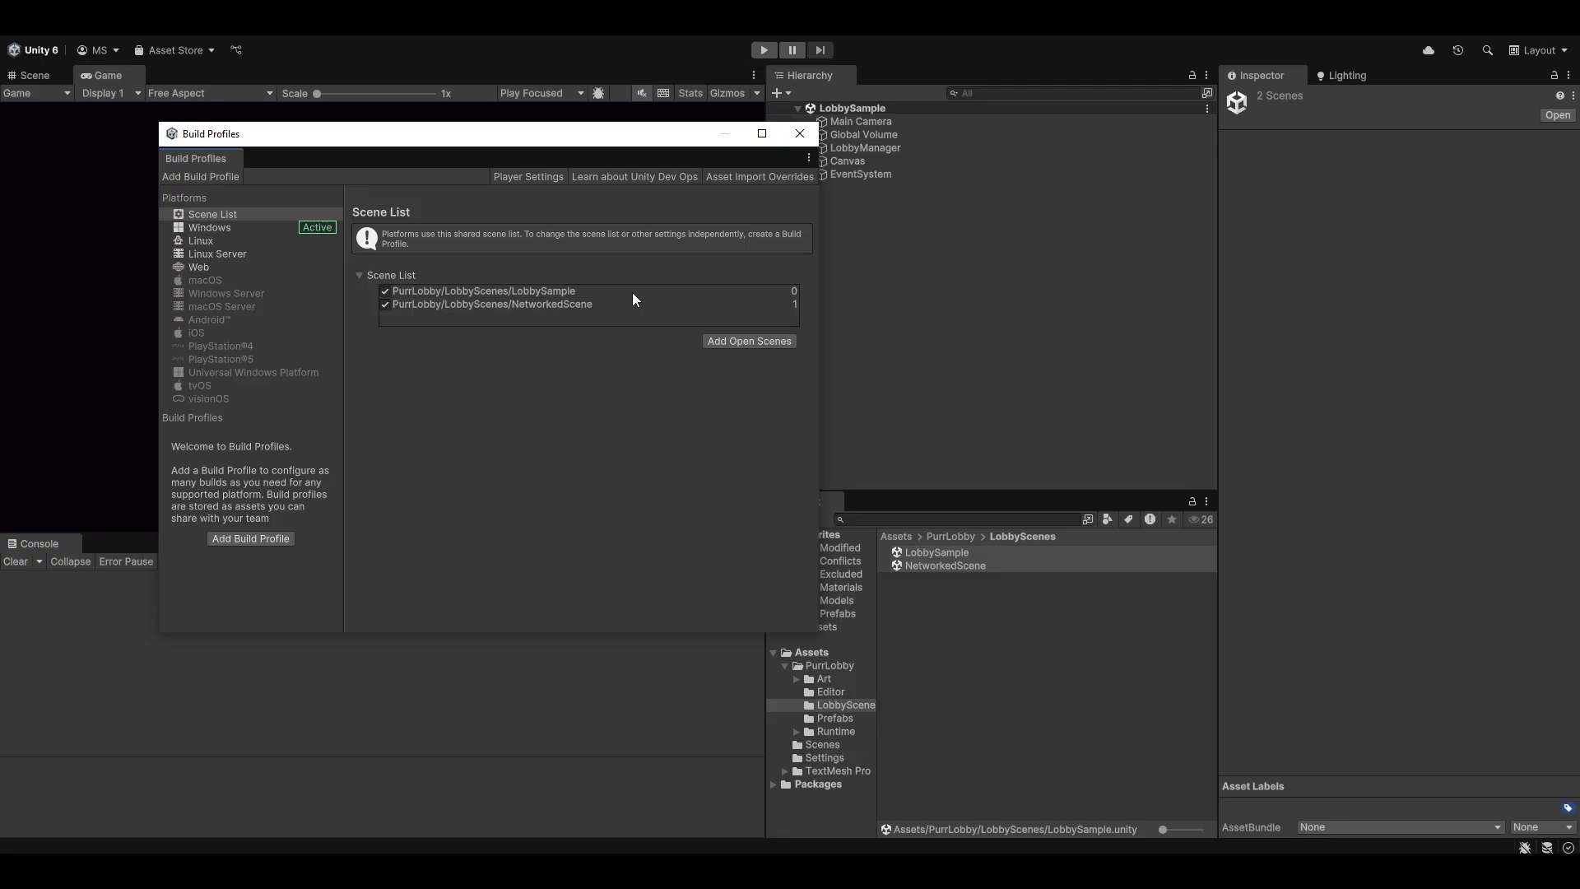
click(545, 293)
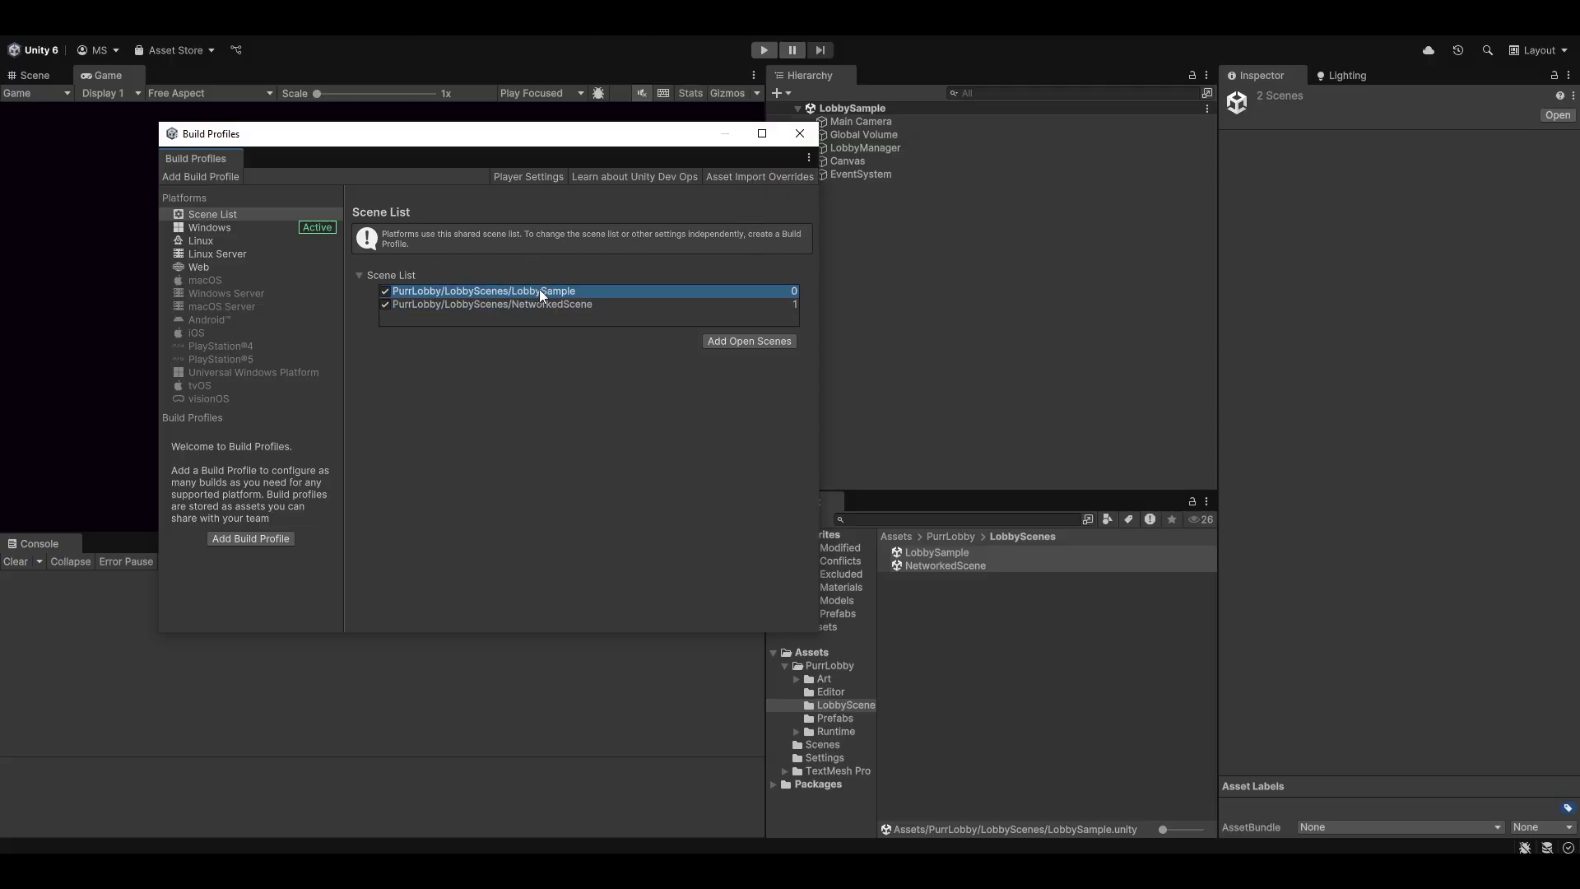
click(553, 305)
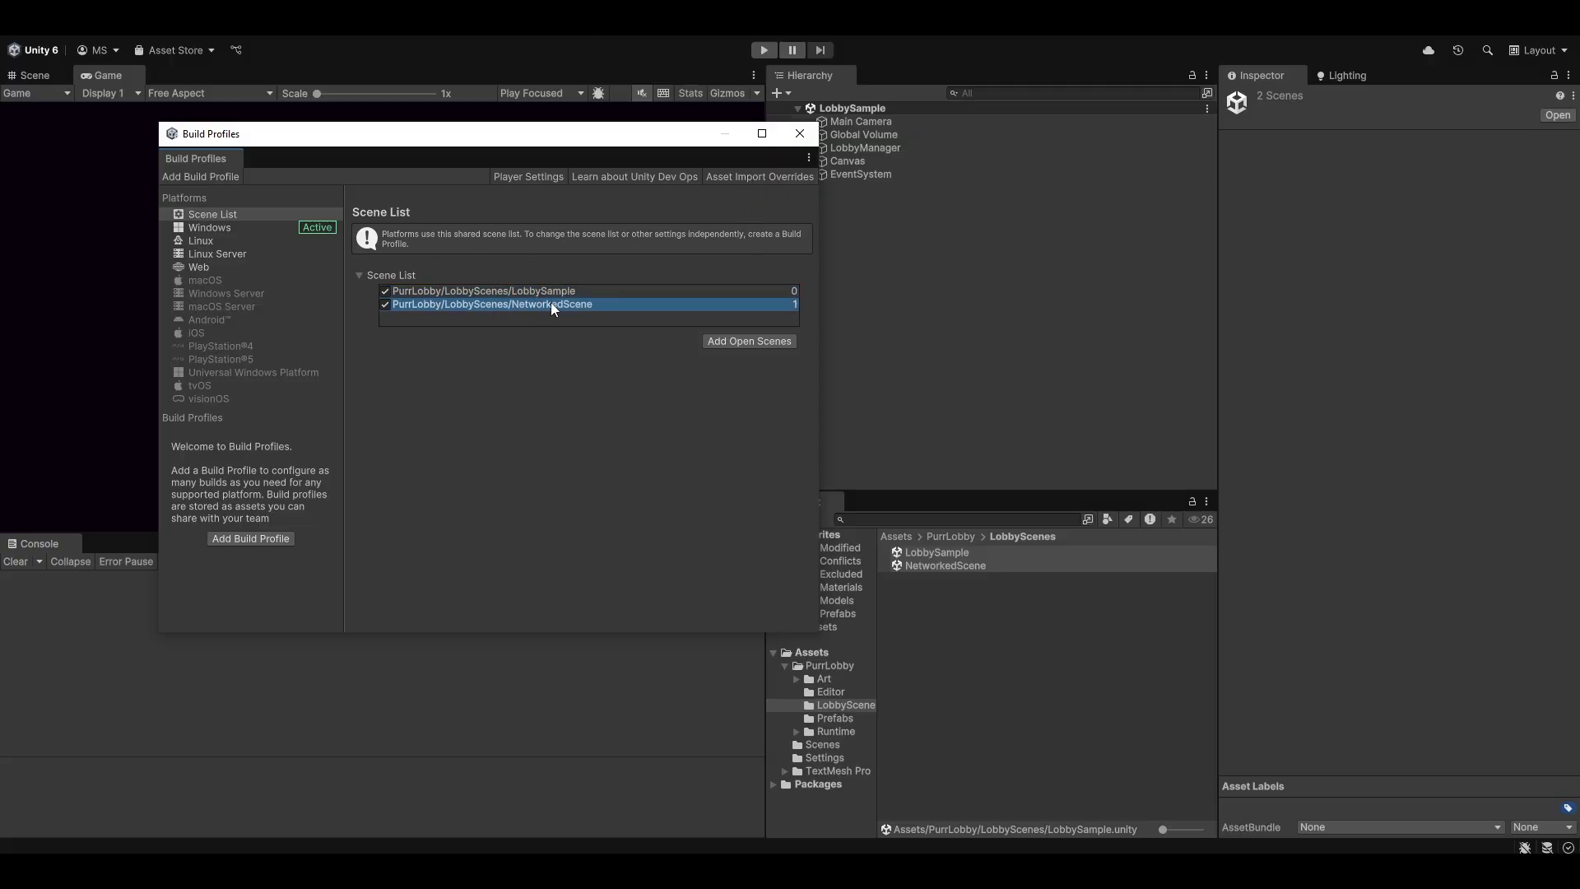
click(799, 133)
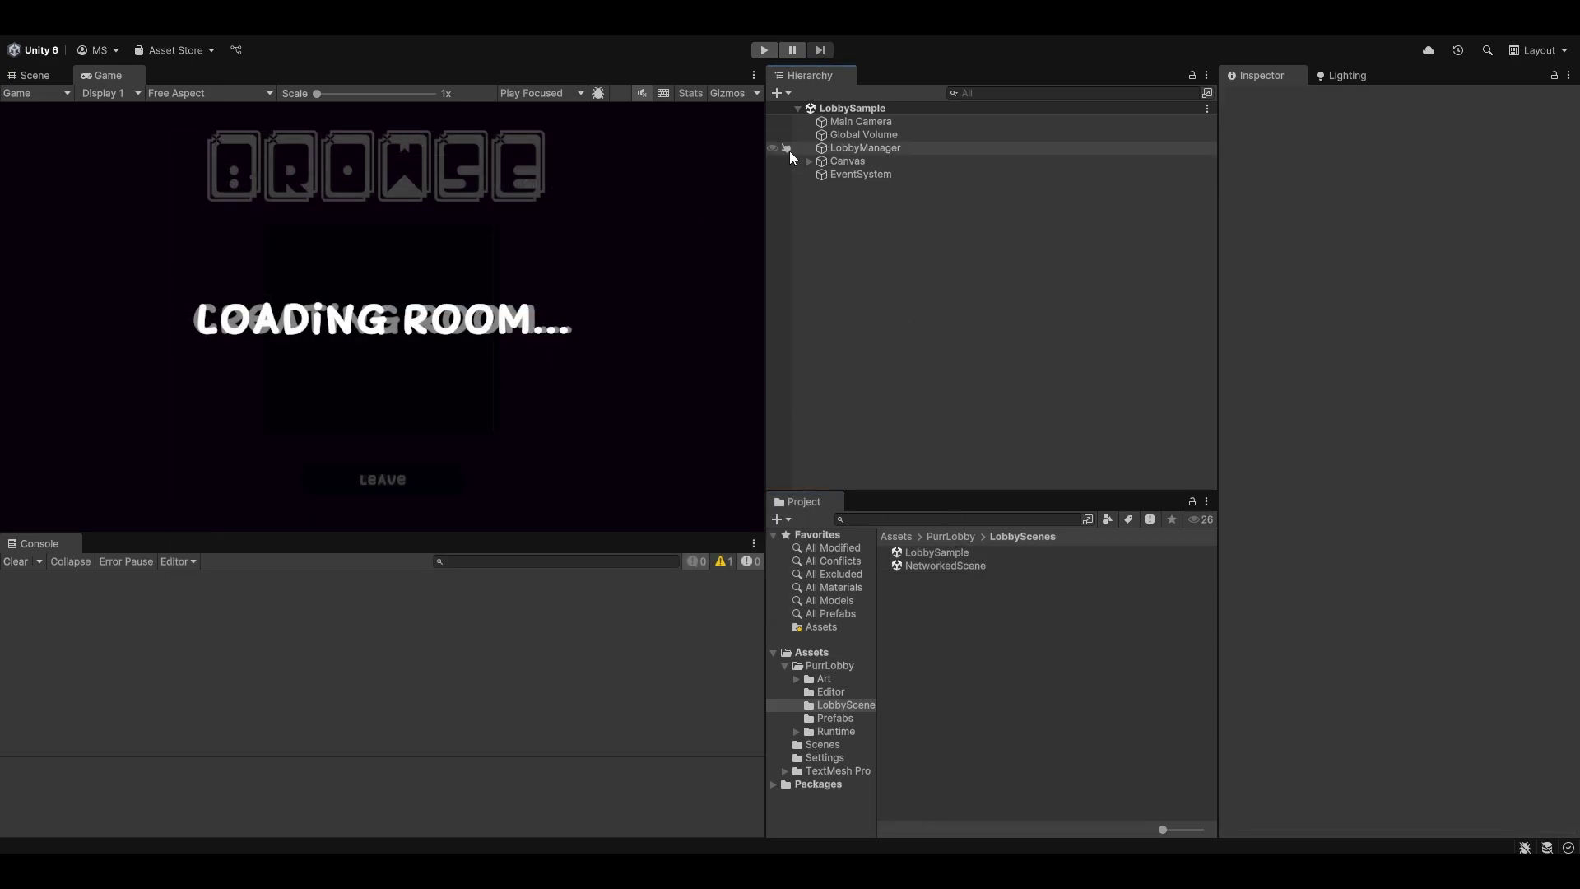
- Add Steamworks.NET from the LobbyManager's Steam Lobby Provider with Handle Steam Init enabled, and clear the console
click(938, 149)
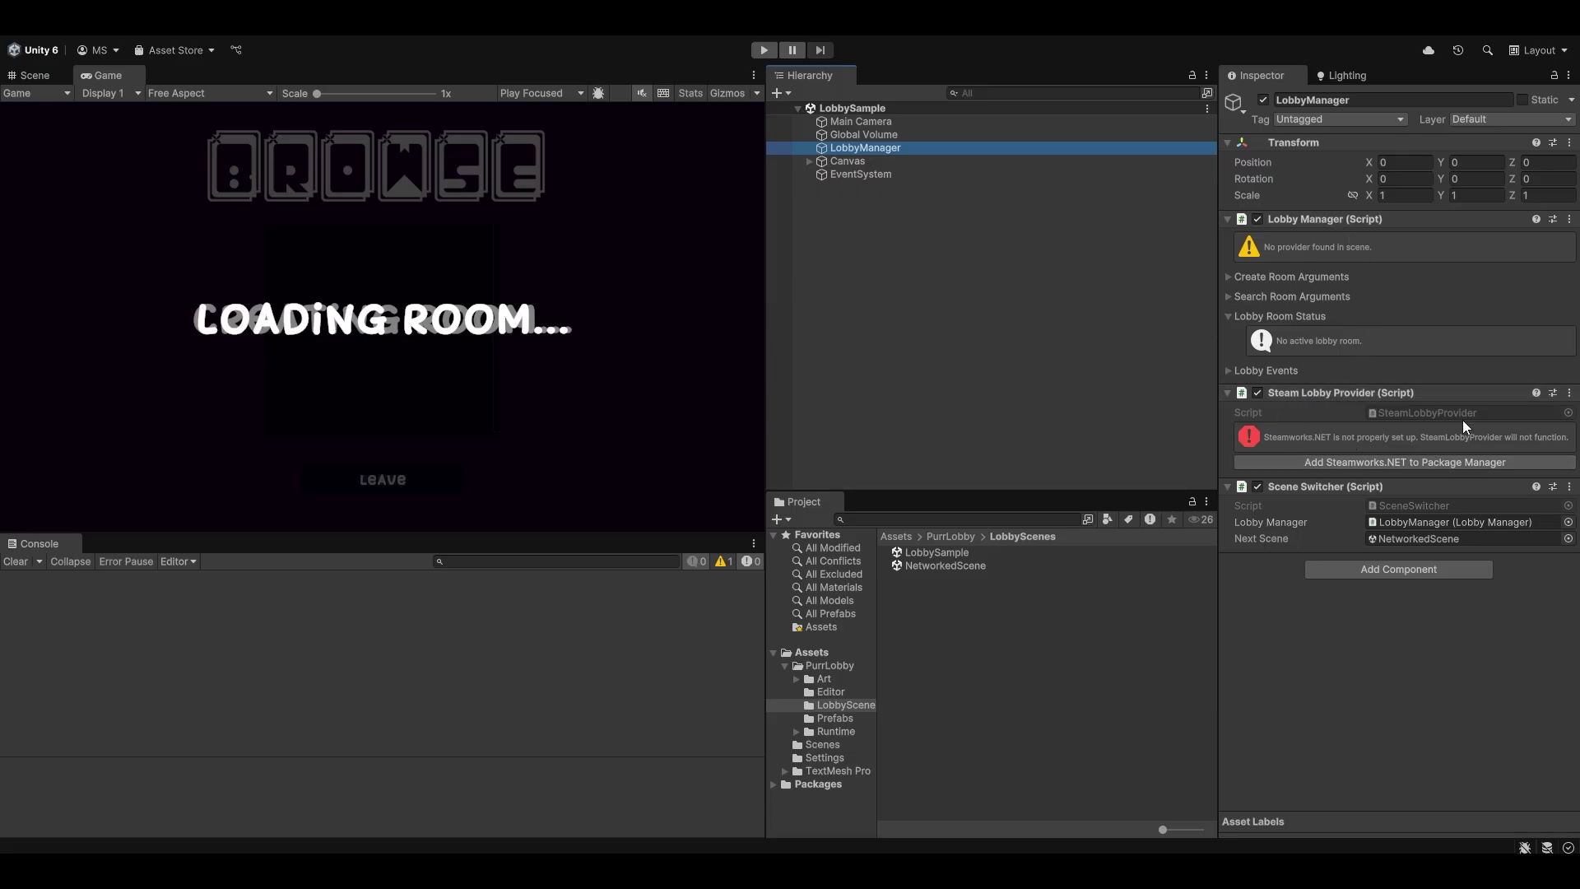
click(1404, 464)
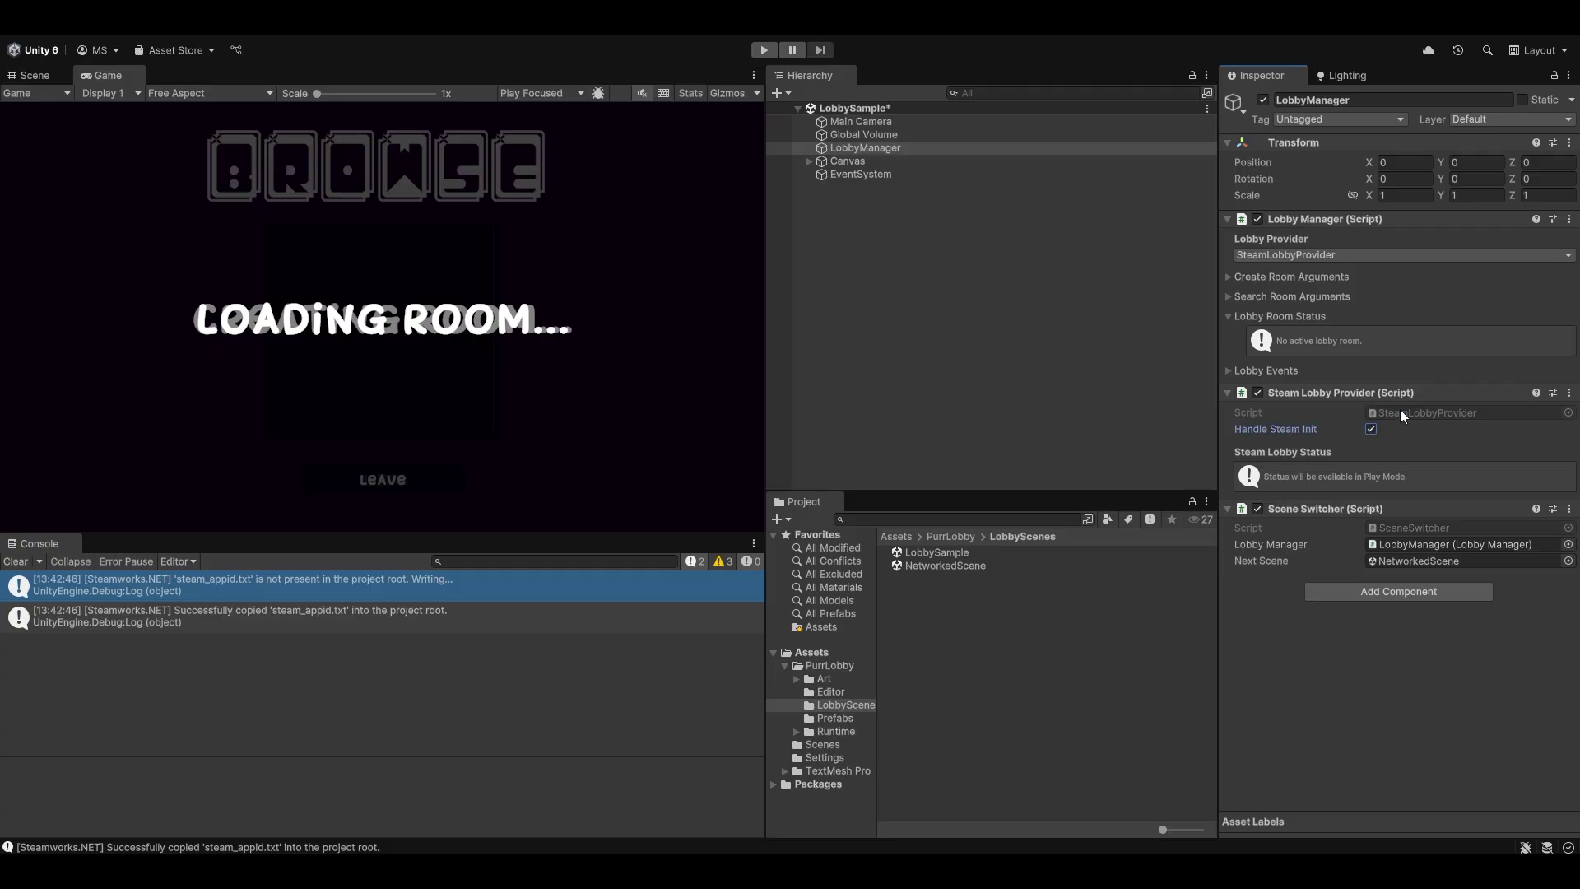
click(16, 561)
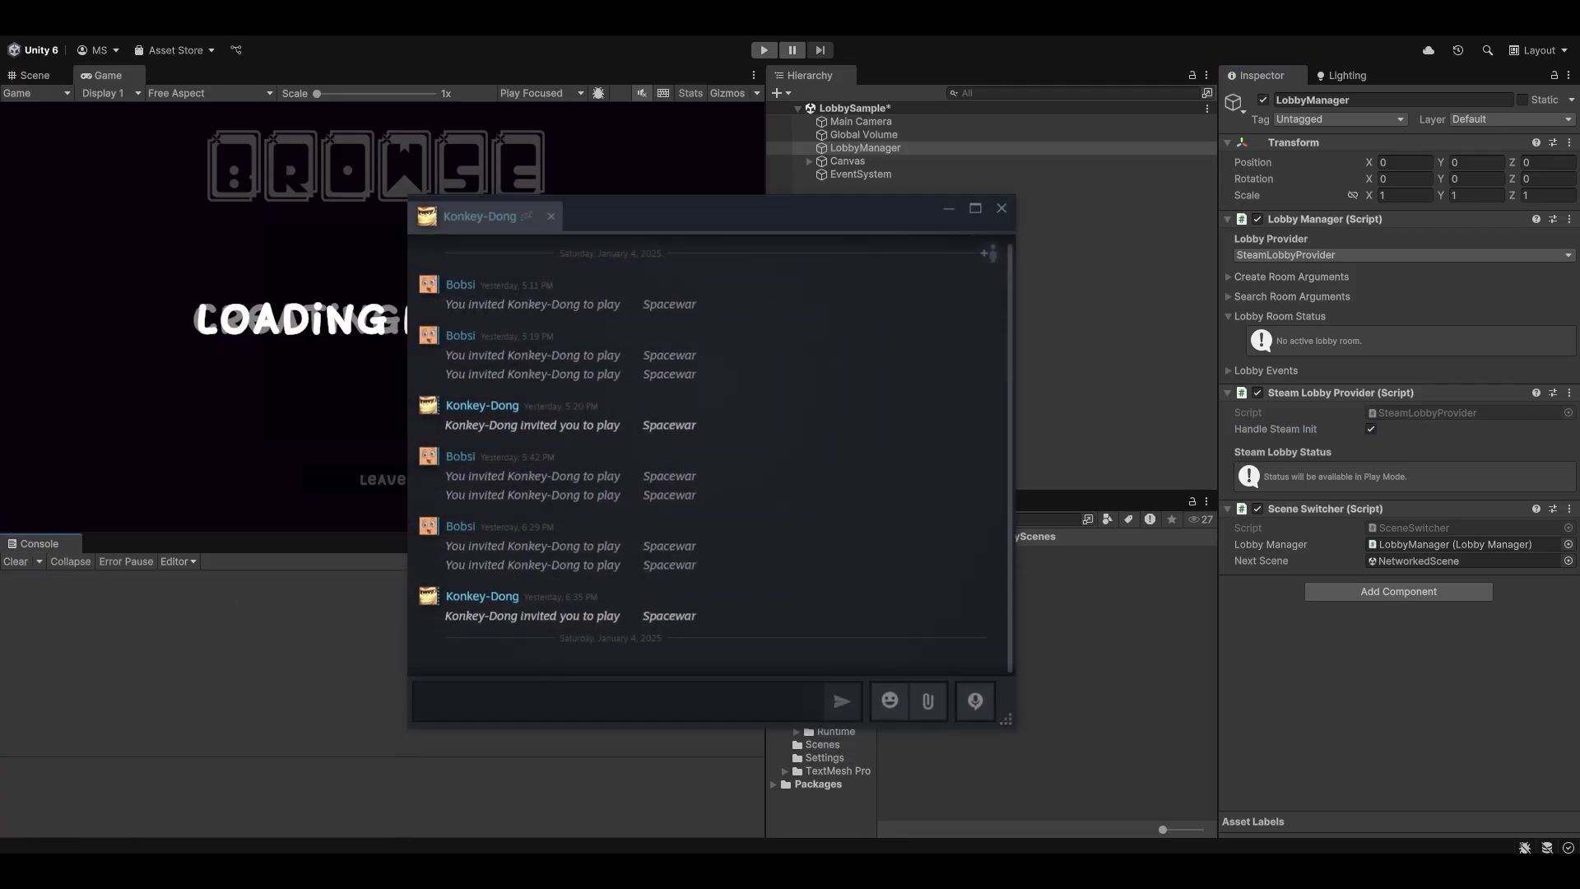
- Show the project's Assets folder in File Explorer and open steam_appid.txt from the project root
right_click(846, 652)
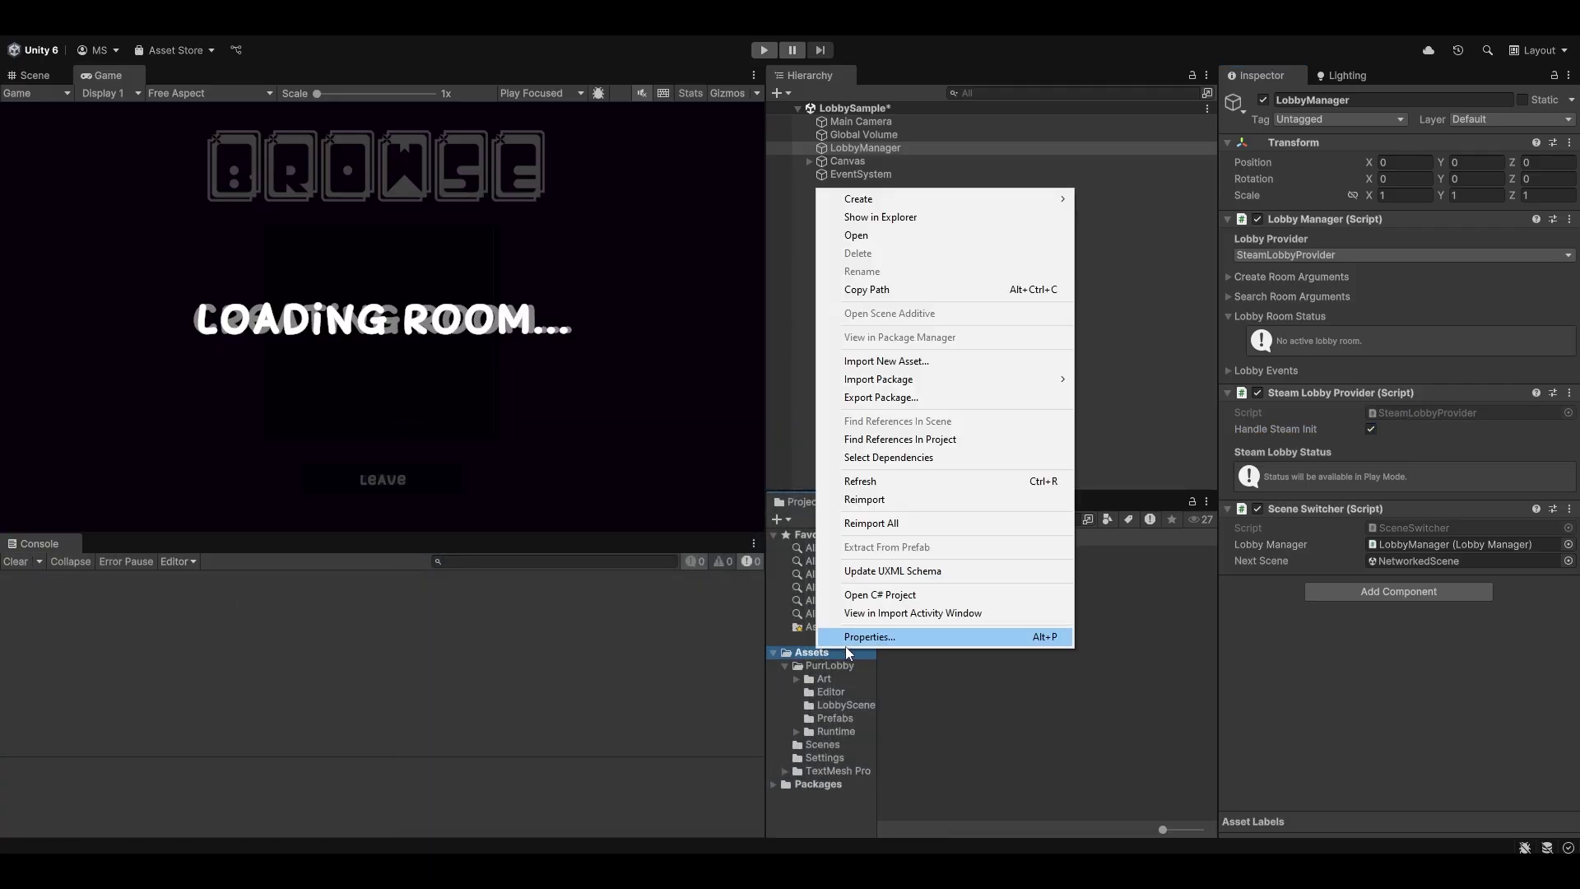
click(897, 217)
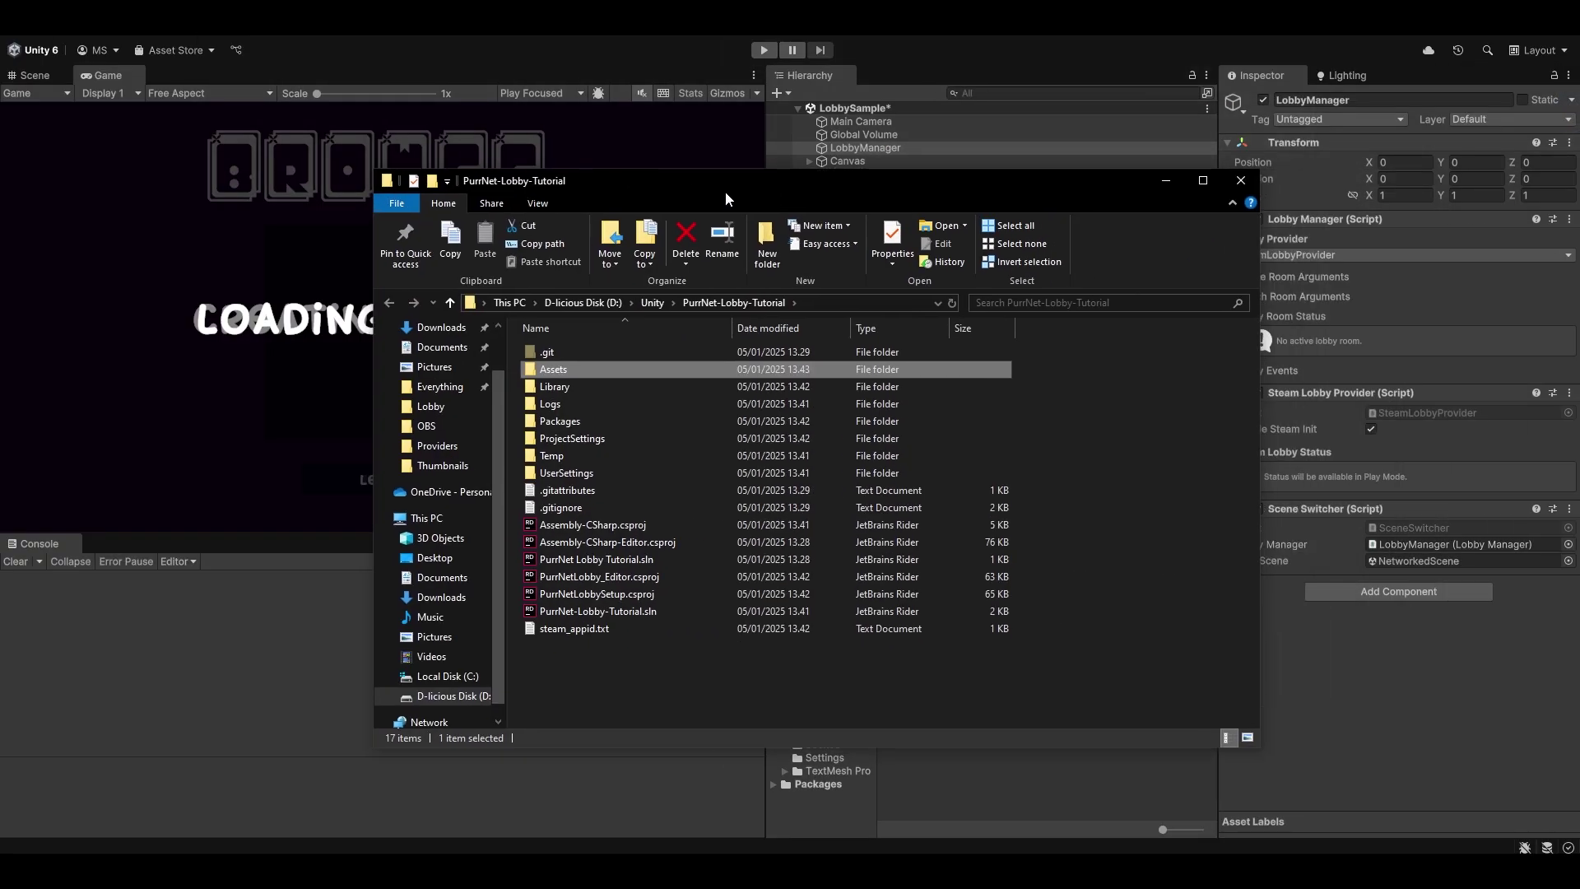
double_click(576, 629)
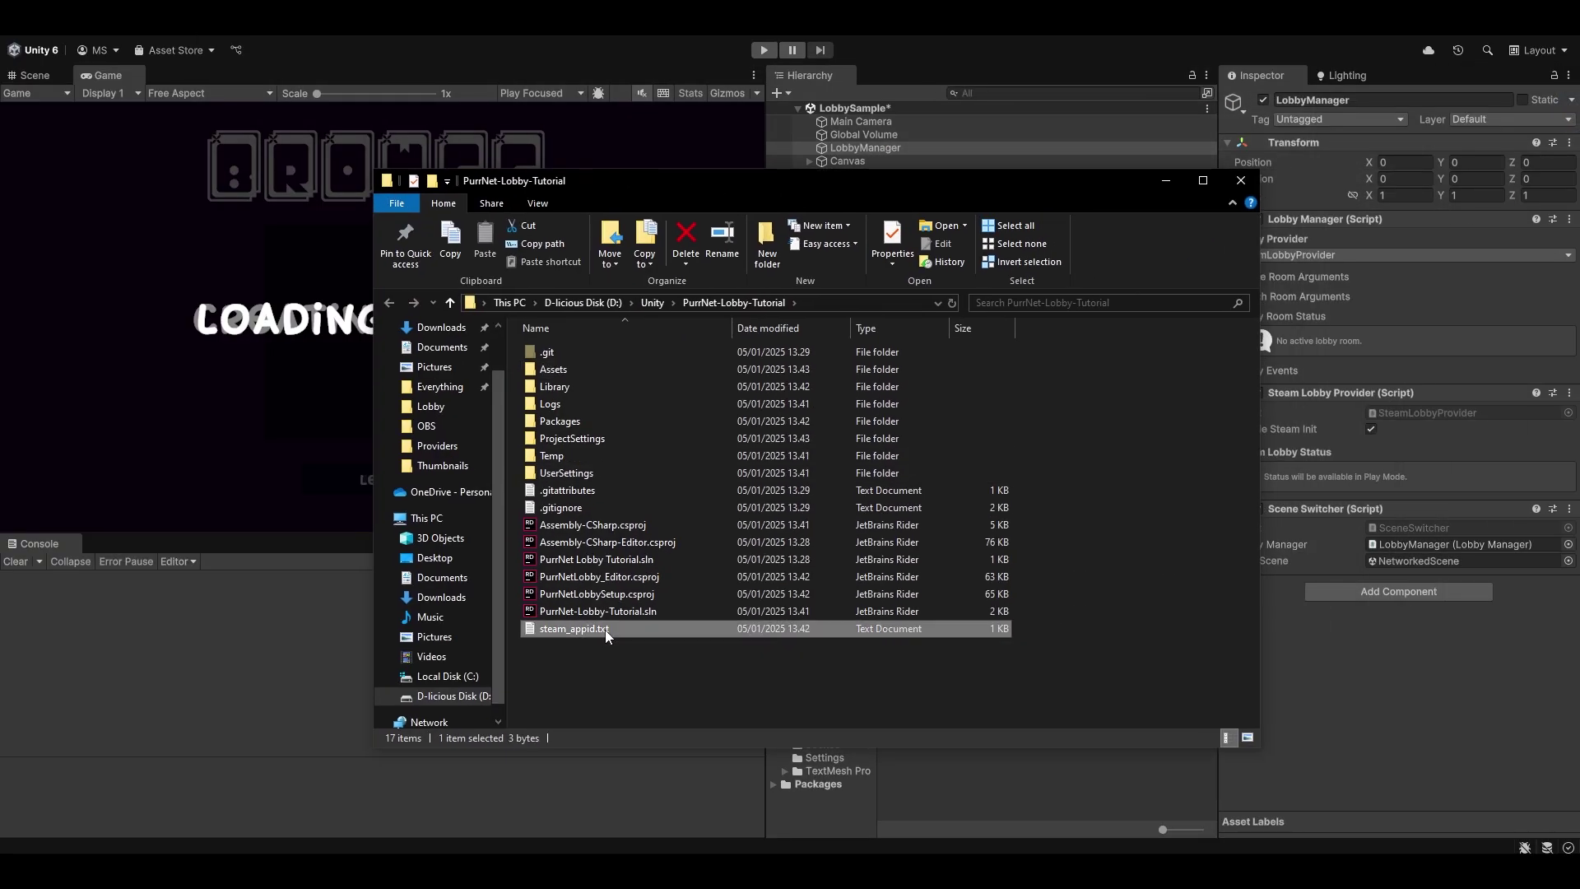
- Check the app ID stored in steam_appid.txt and close the file
key(ctrl+a)
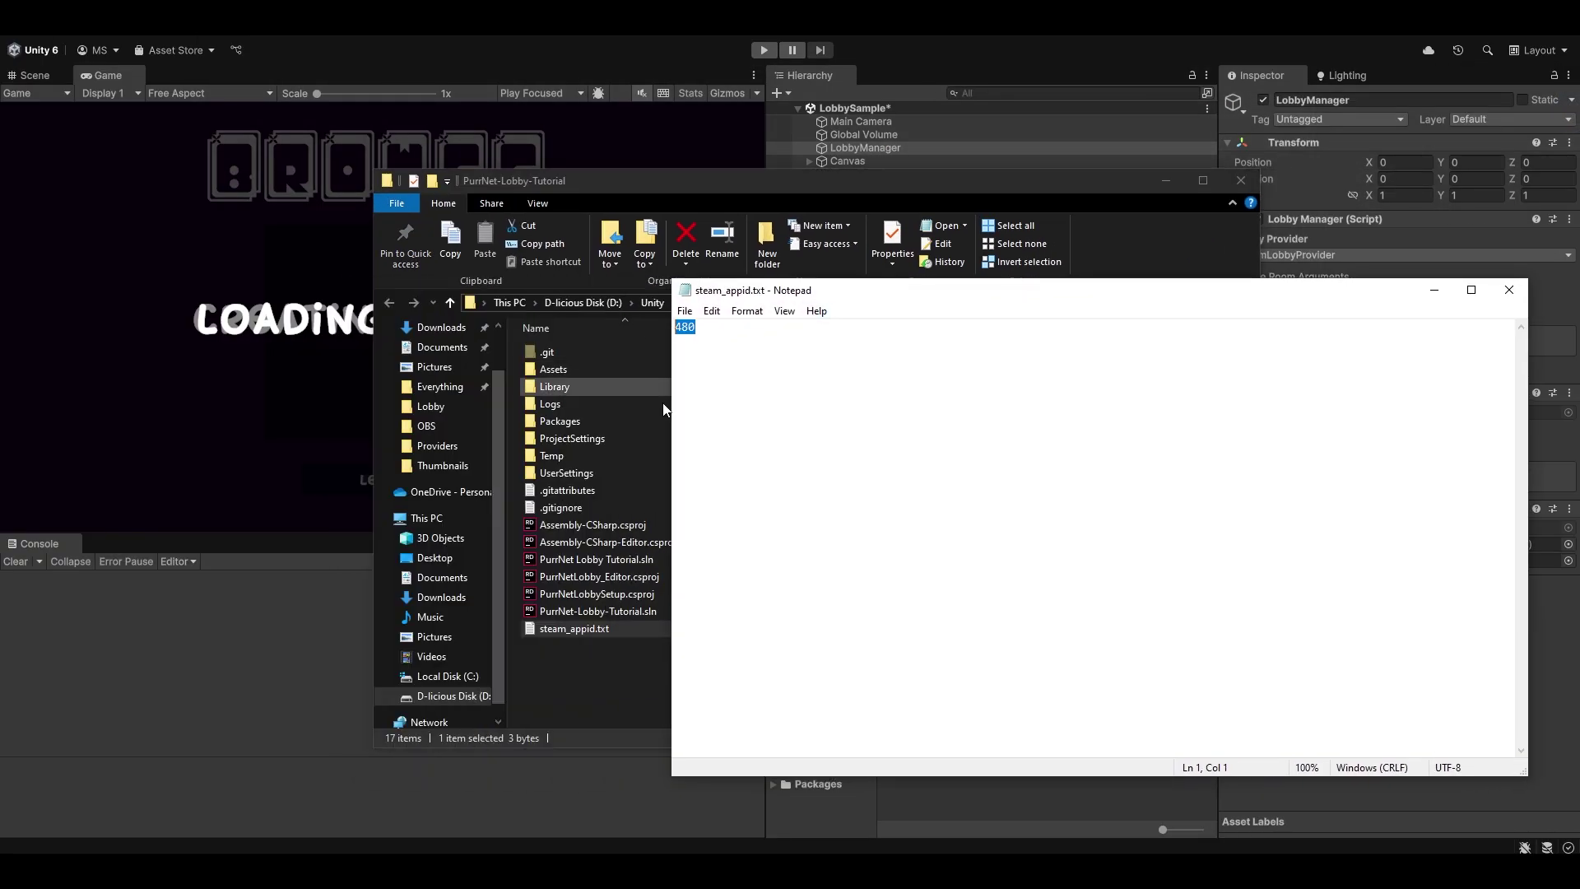
click(745, 330)
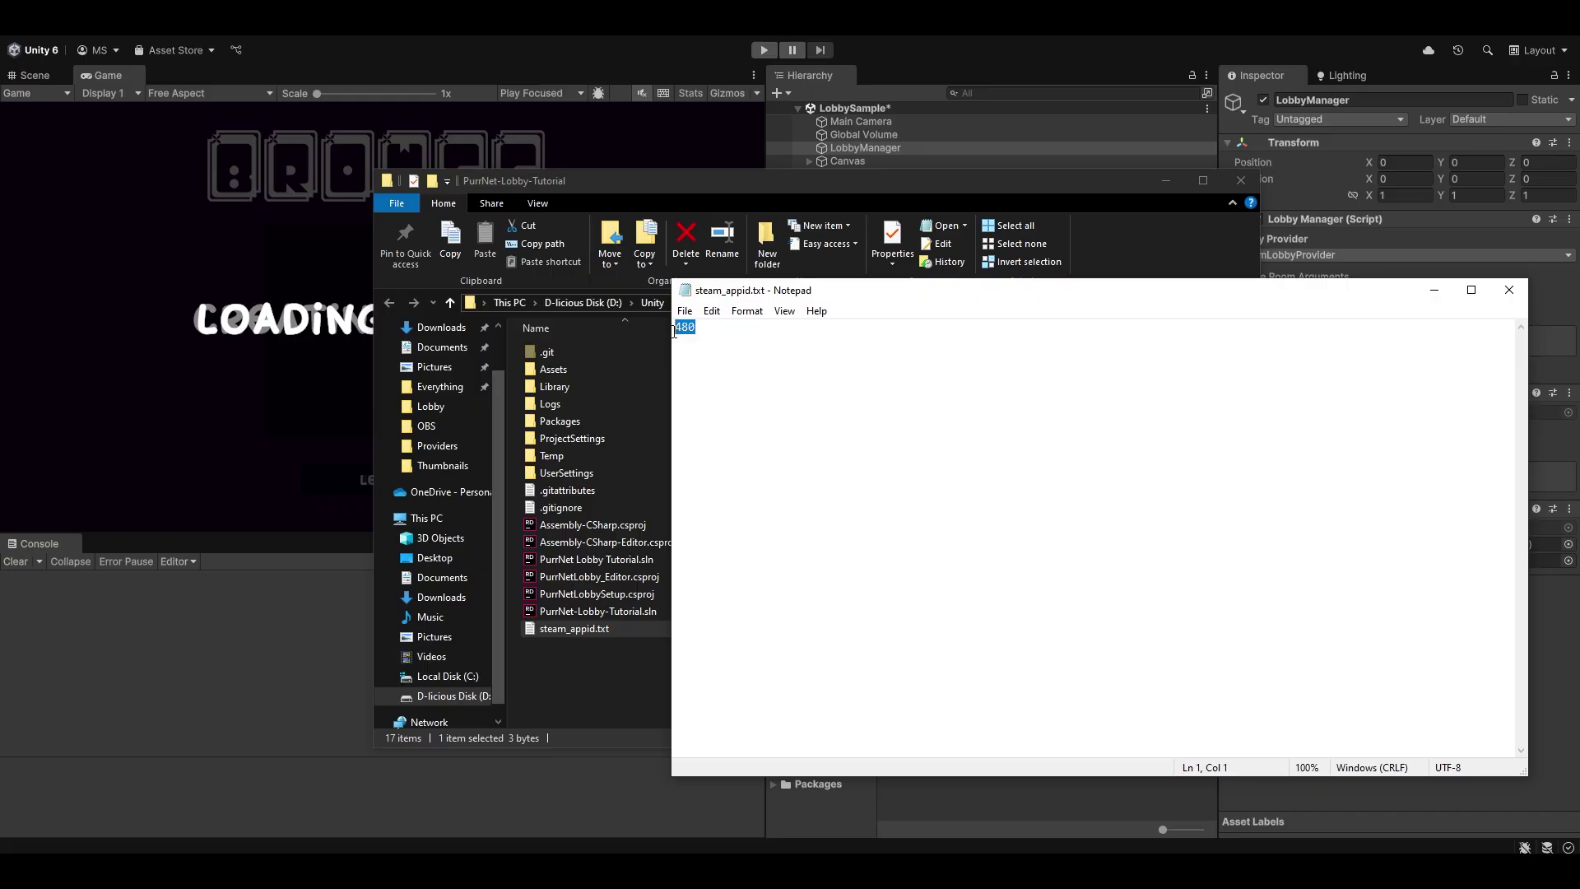
click(734, 336)
drag(757, 295, 707, 295)
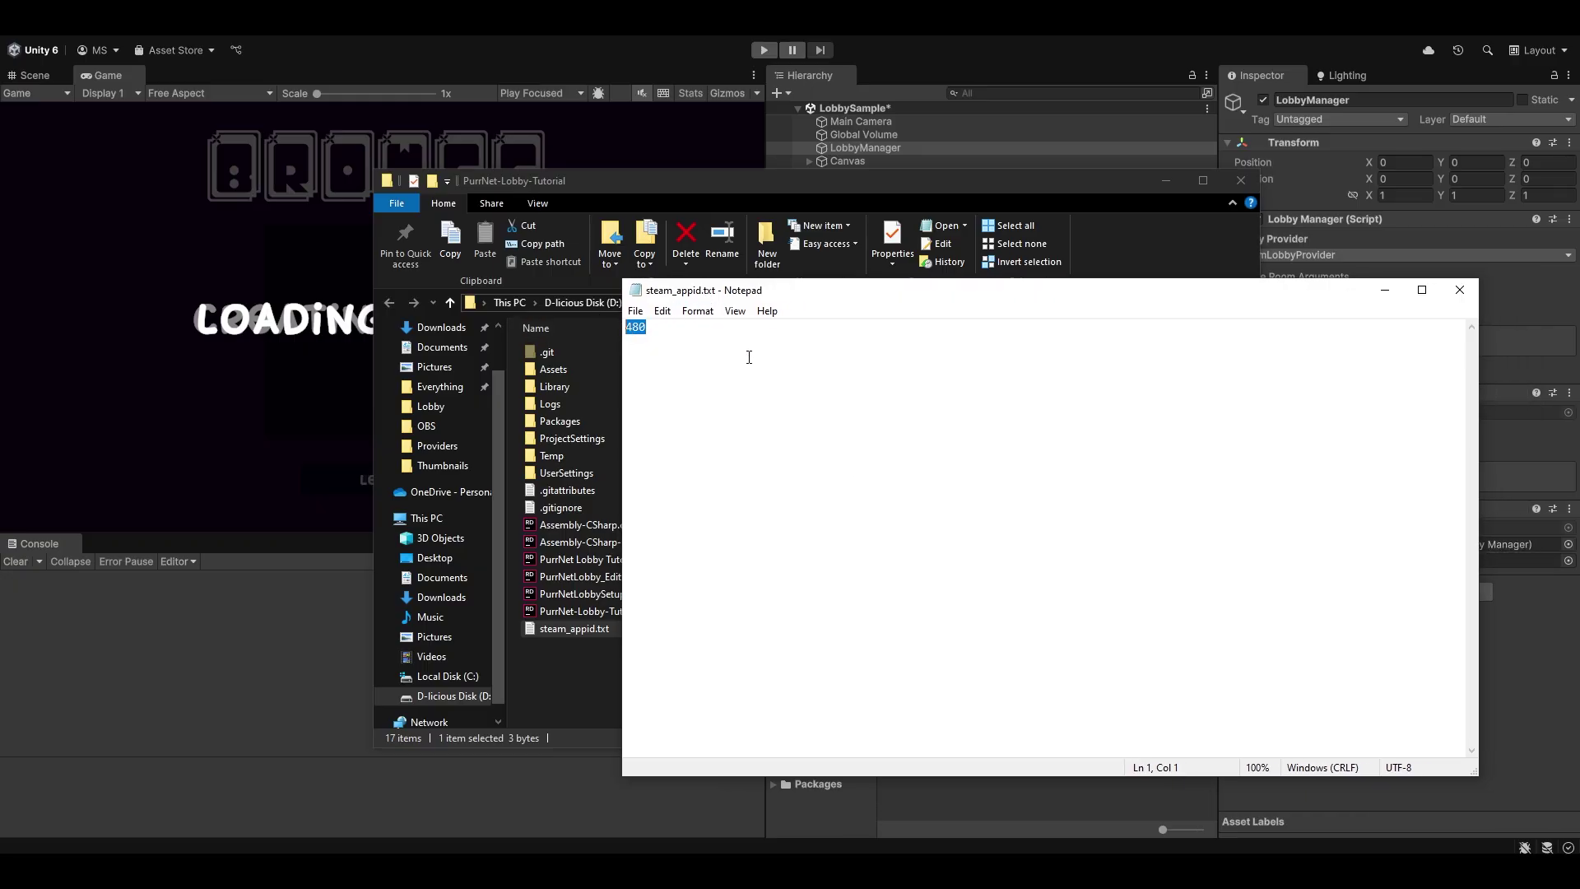
click(1460, 299)
- Run the LobbySample scene with a wider Game view, then browse the available lobbies and leave the browse screen
click(763, 50)
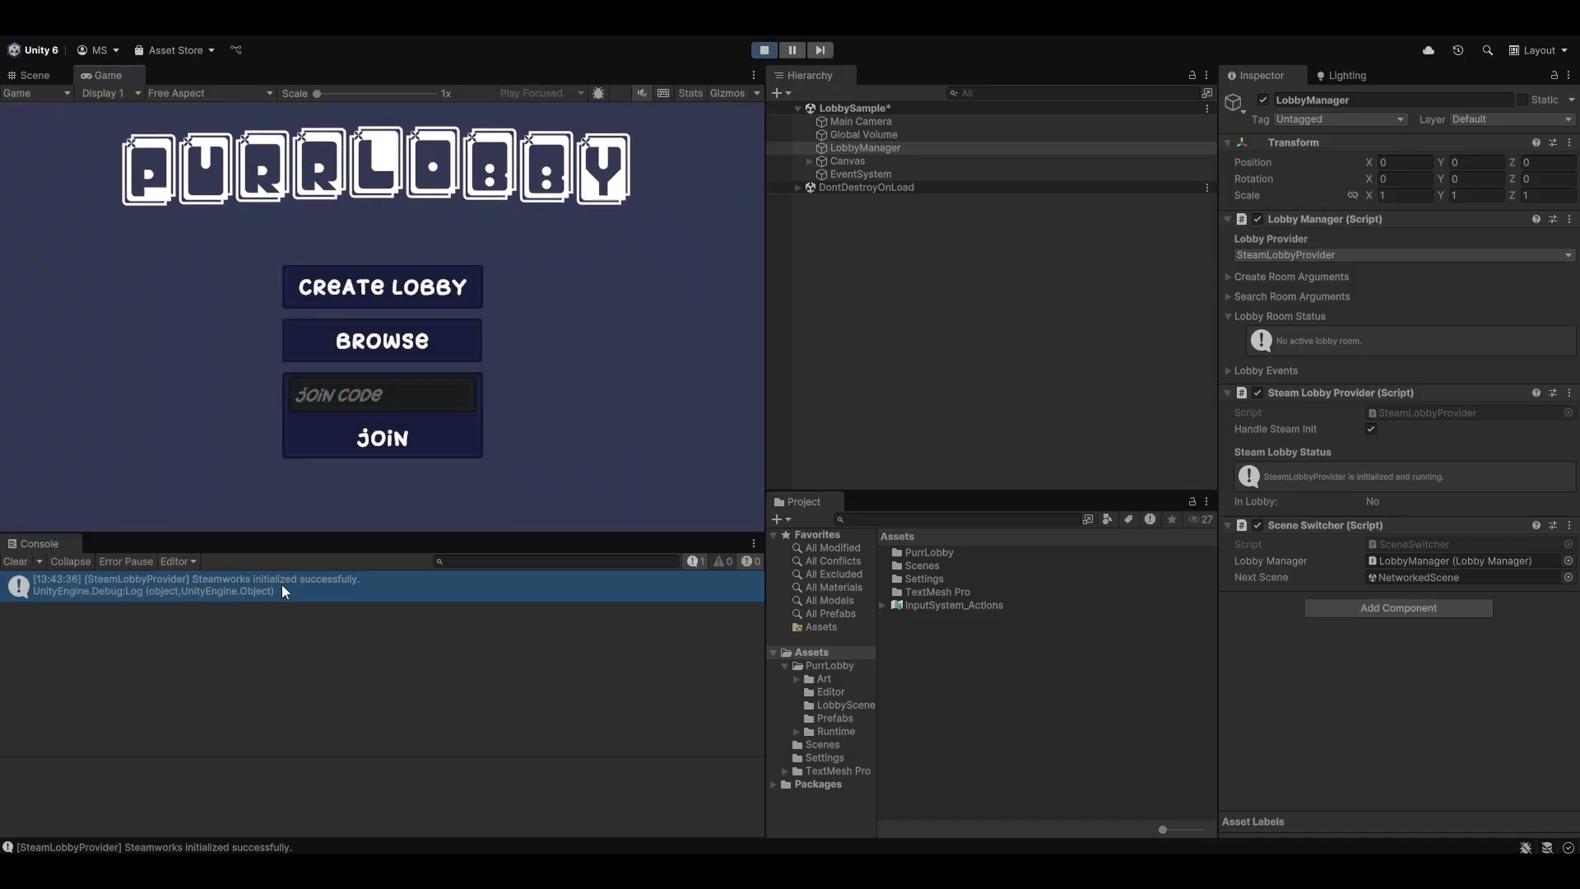
drag(765, 358, 885, 354)
click(442, 340)
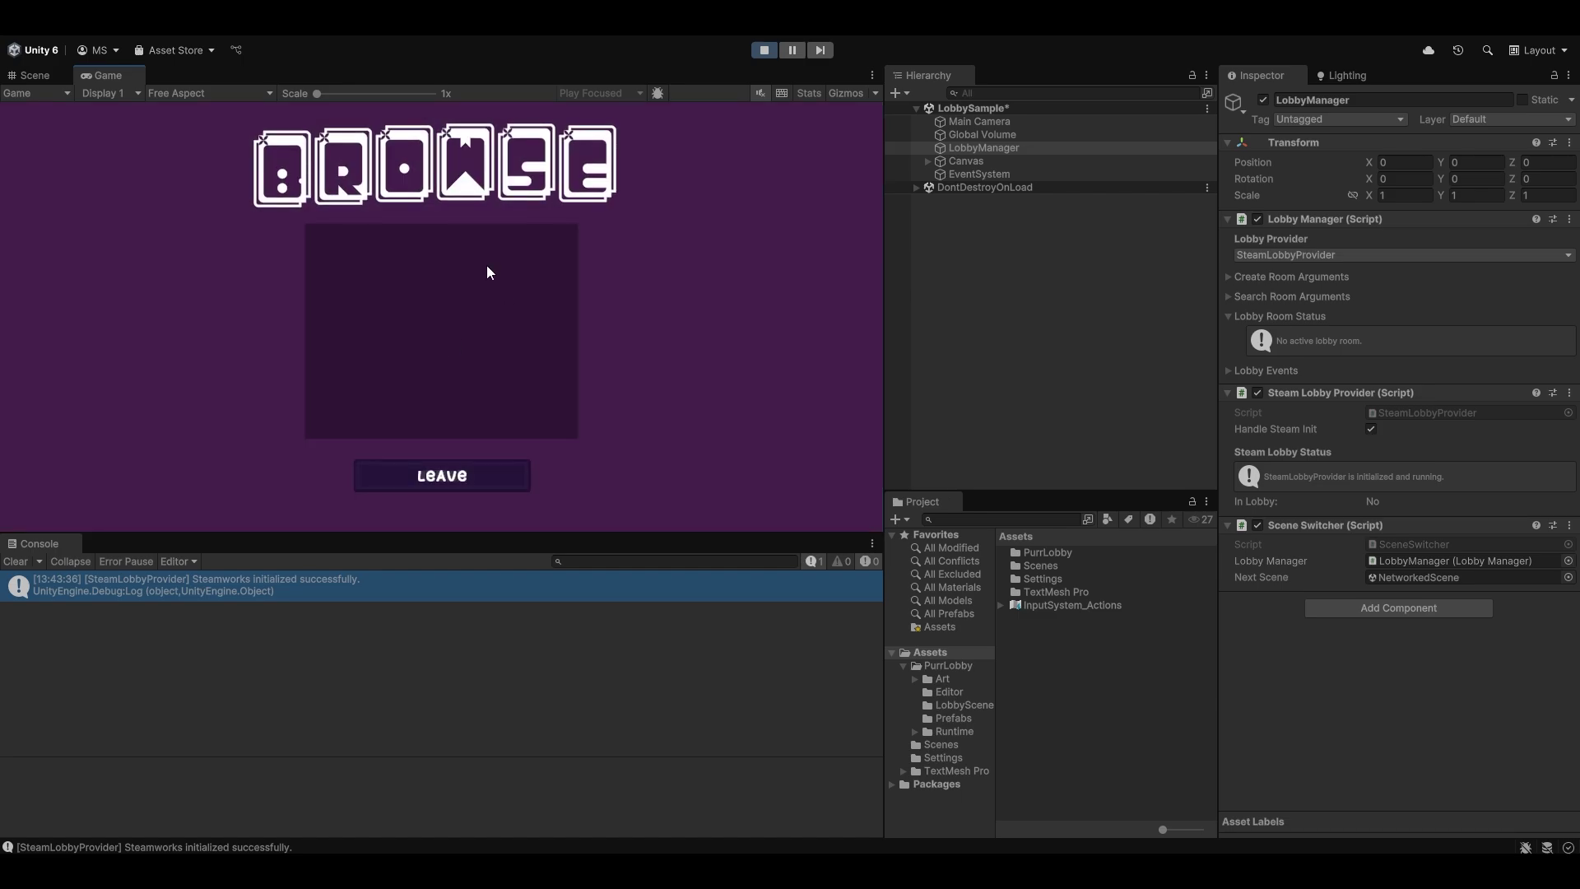
click(442, 473)
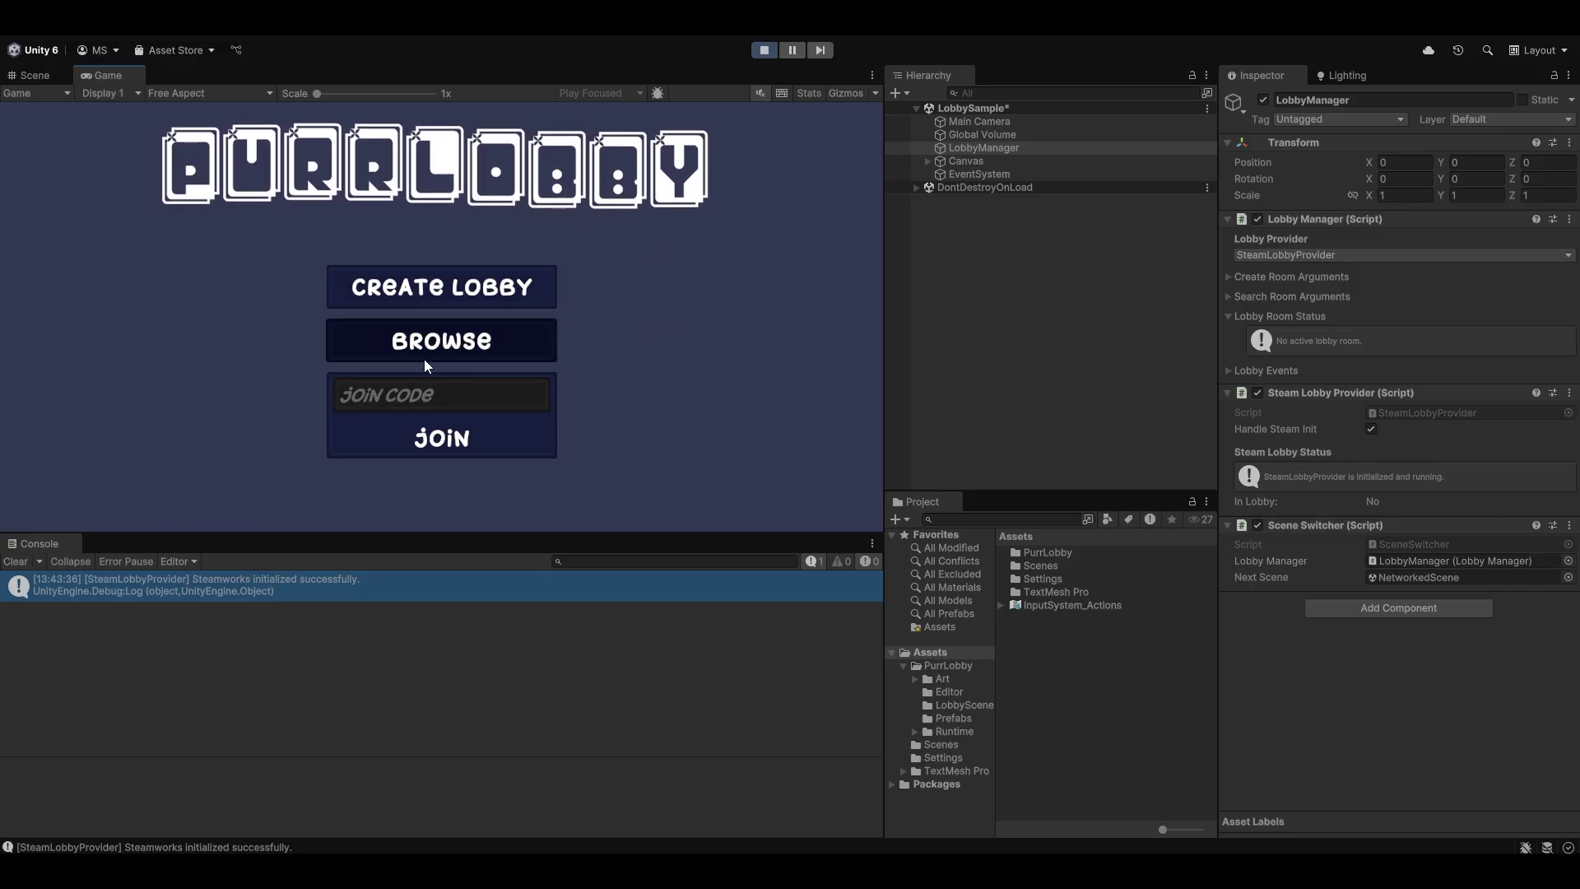
- Create a lobby in the running game and inspect the LobbyManager's Lobby Room Status, collapsing that section when done
click(475, 288)
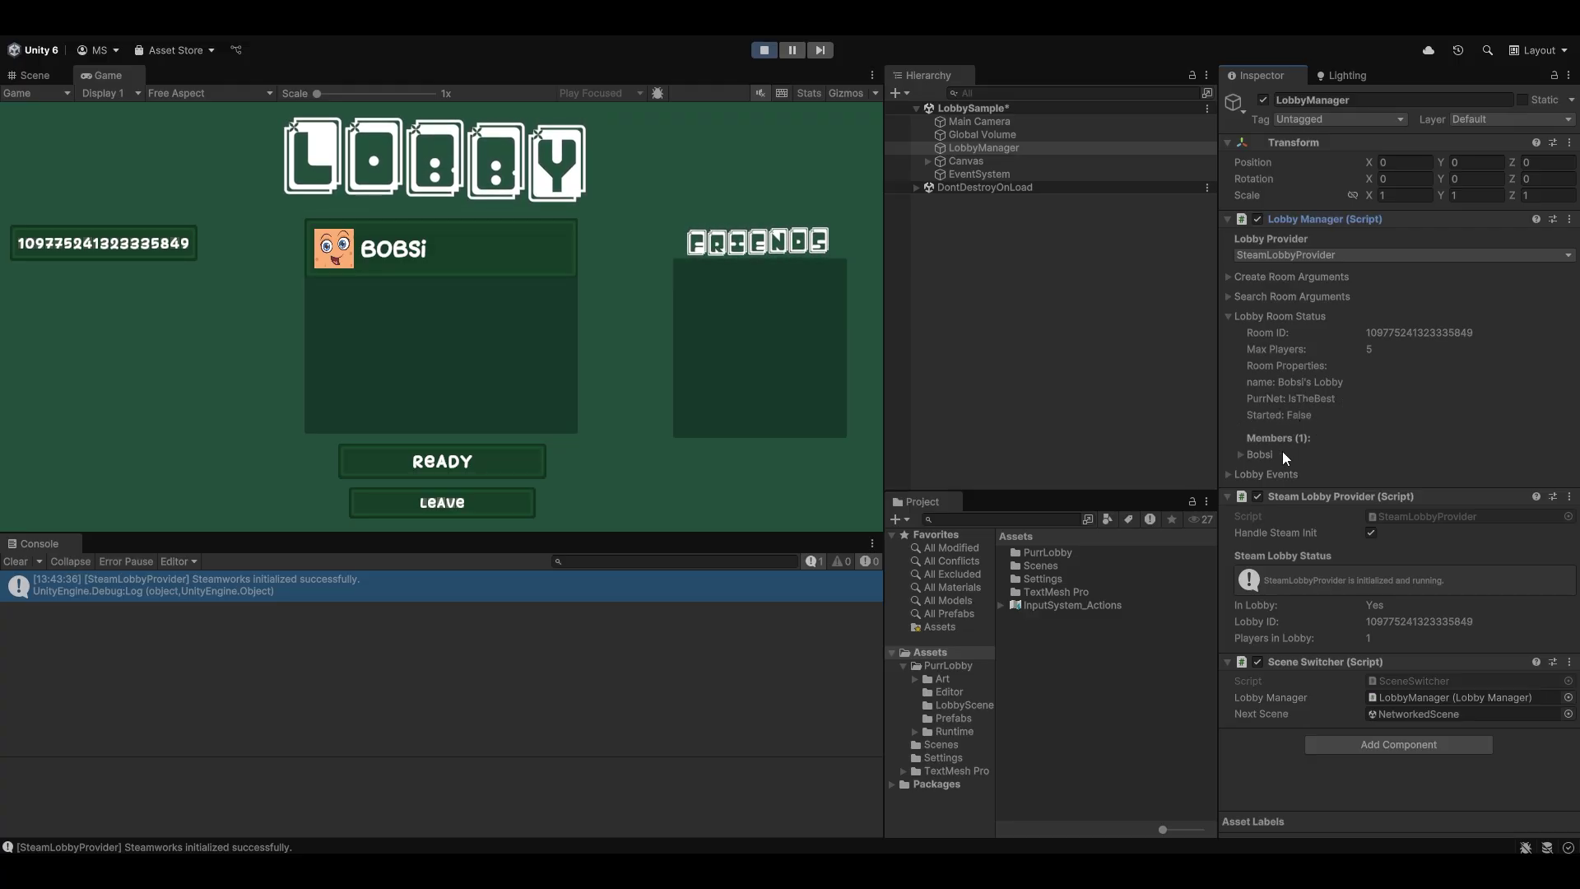
click(1240, 454)
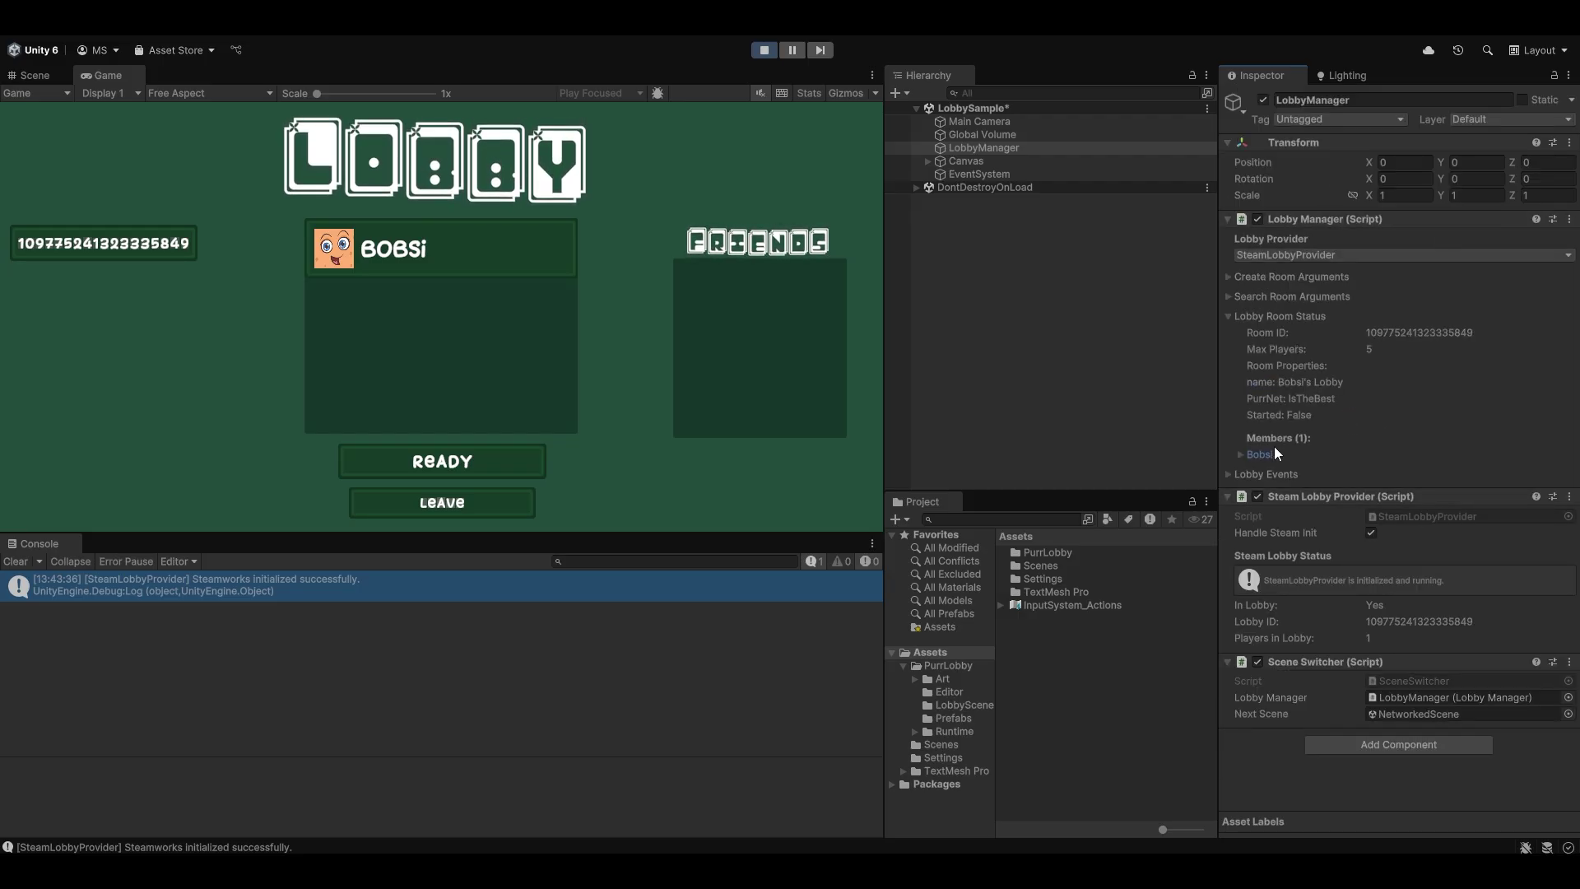
click(1227, 316)
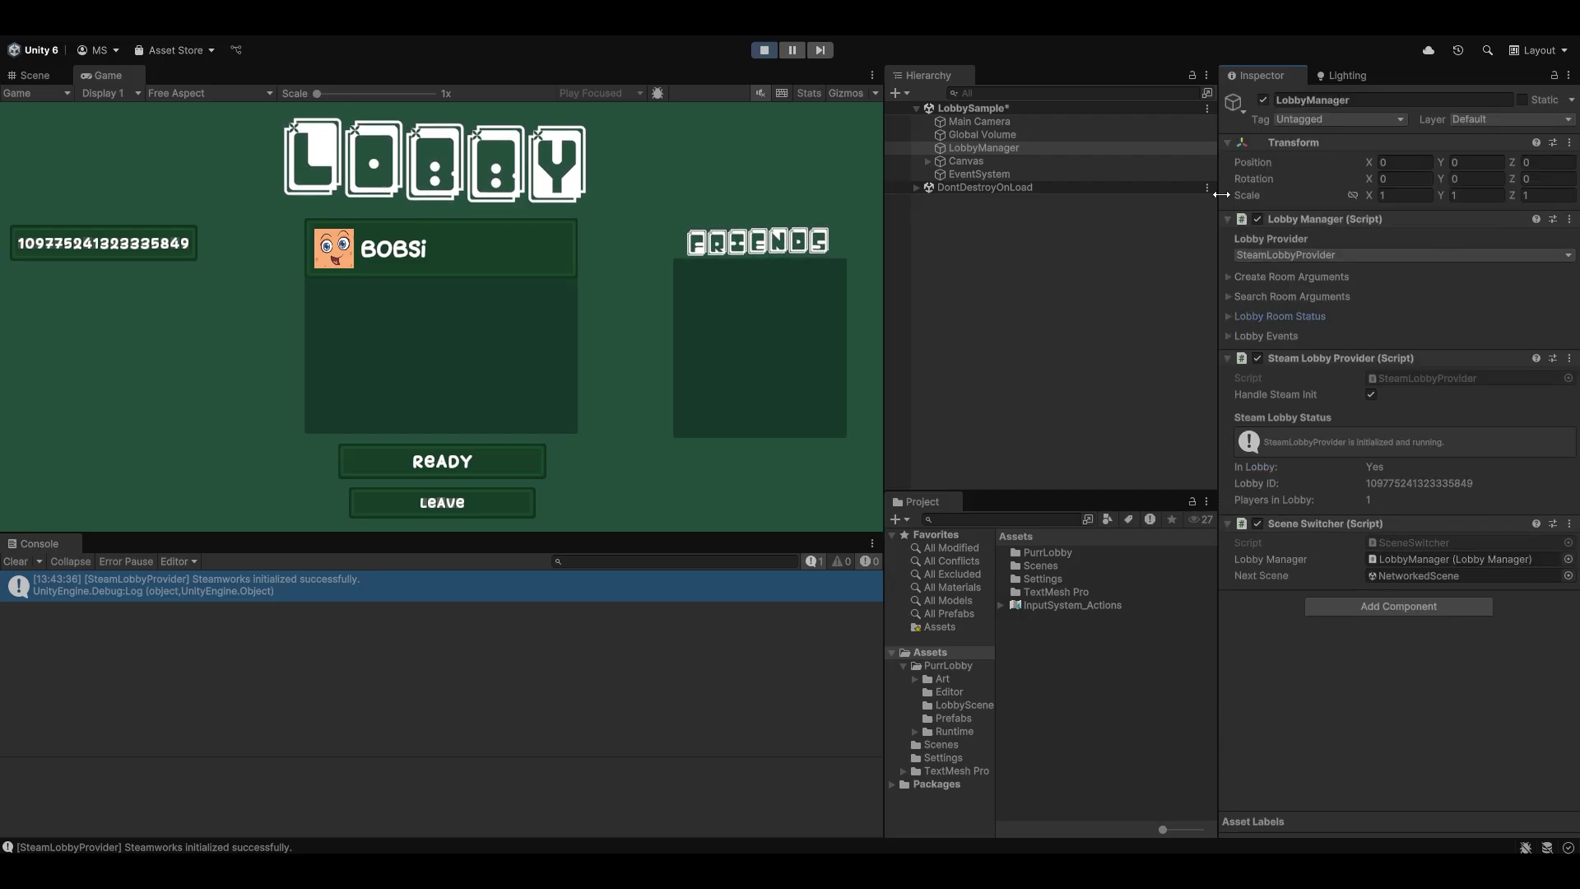
- Ready up in the lobby and inspect the NetworkManager object in the loaded NetworkedScene
click(449, 458)
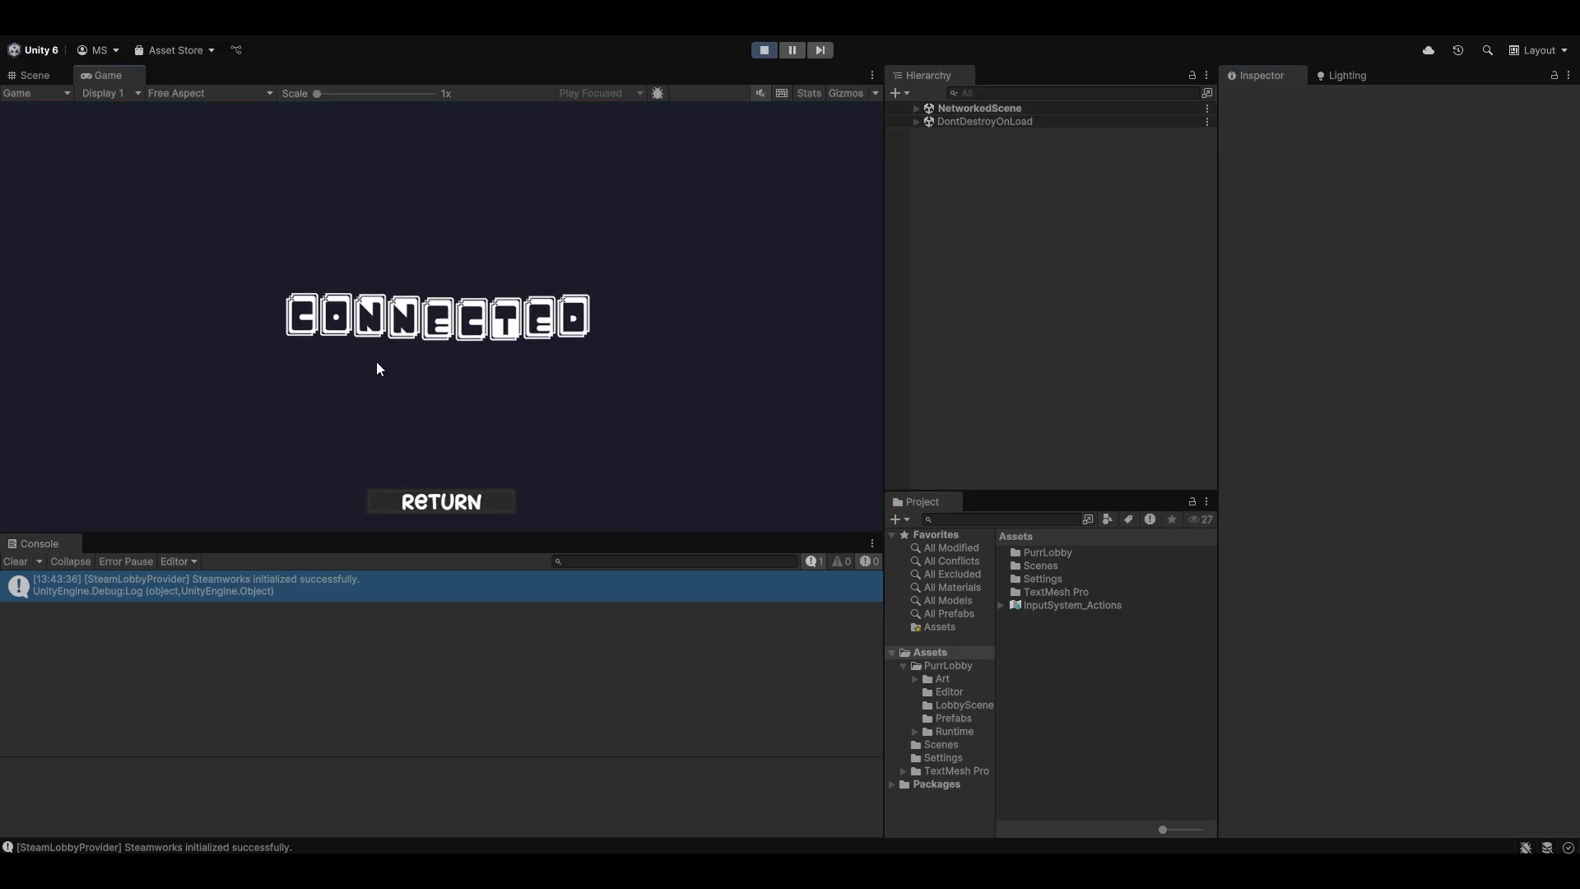
click(916, 109)
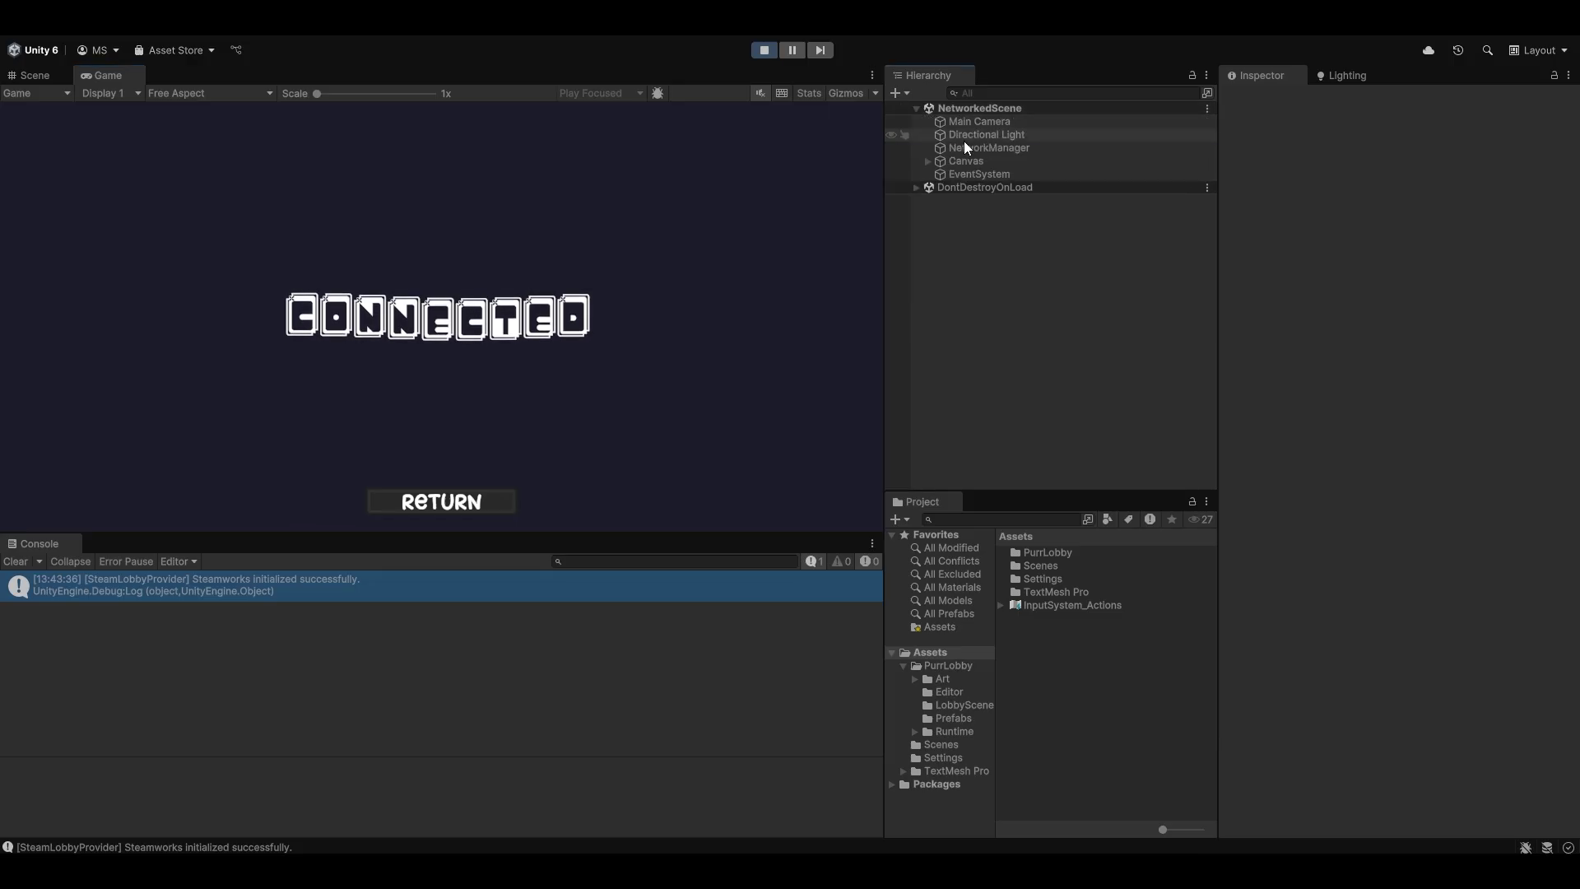
click(965, 146)
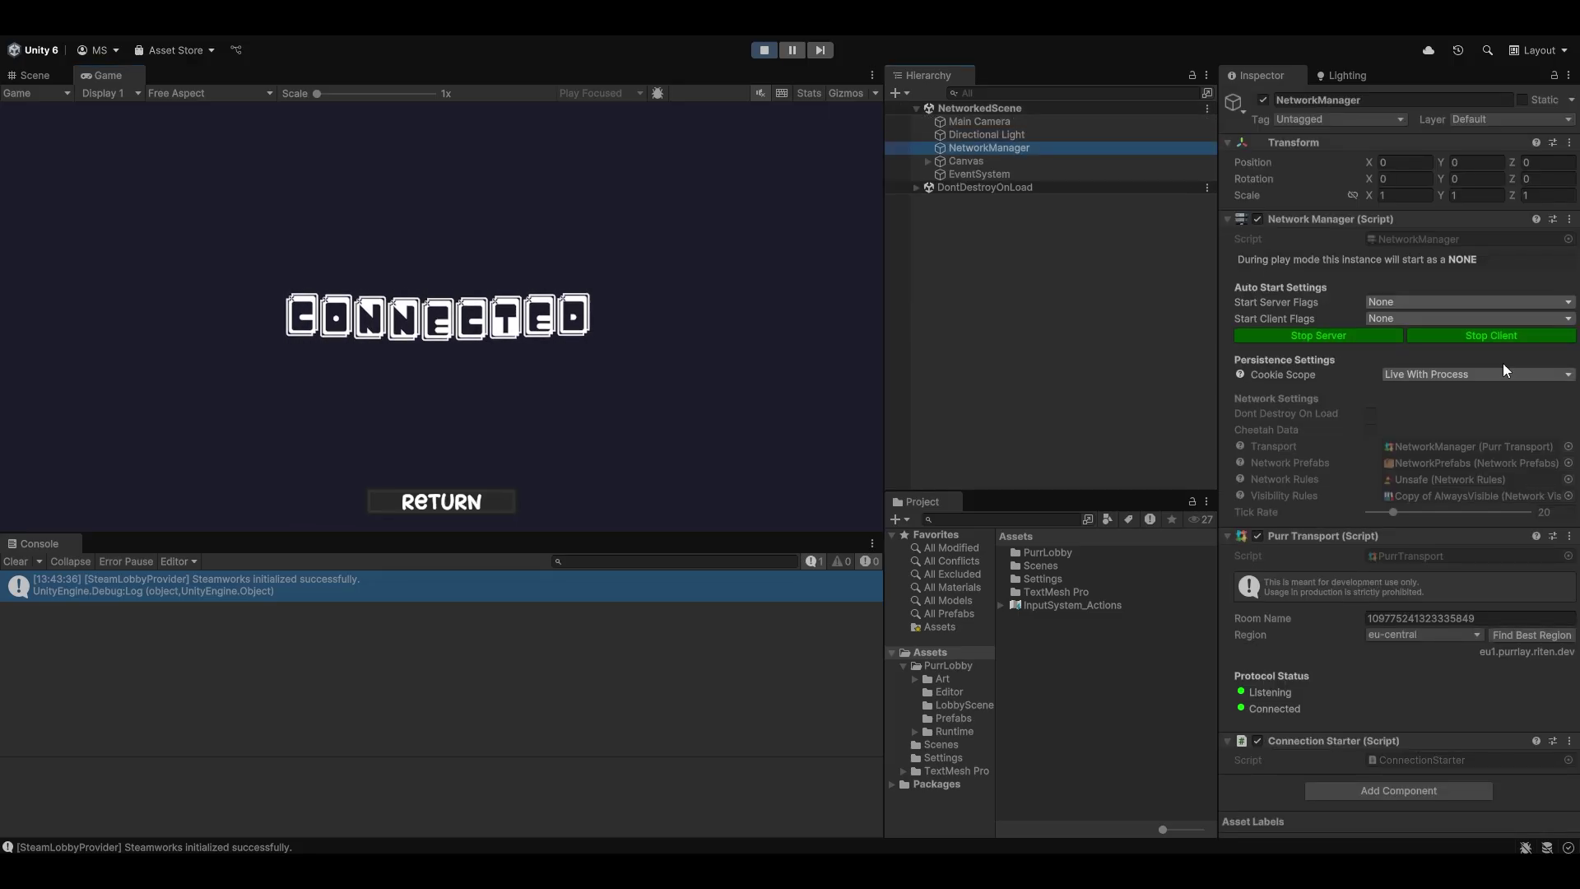
- Return from the connected screen to the lobby scene, inspect its LobbyManager, and stop the game
click(448, 504)
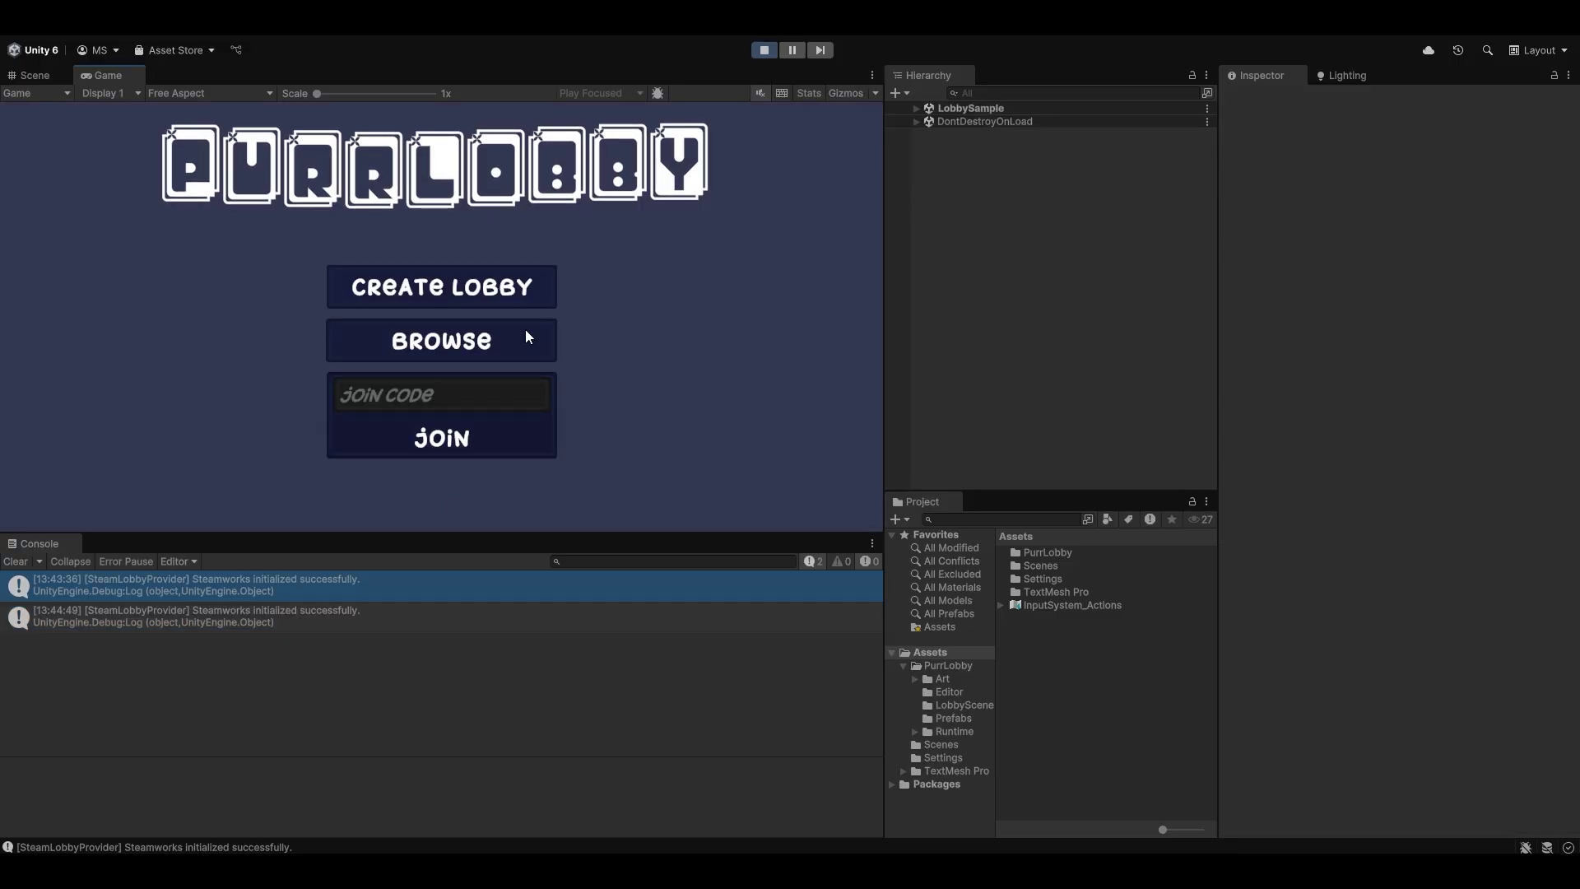
click(913, 109)
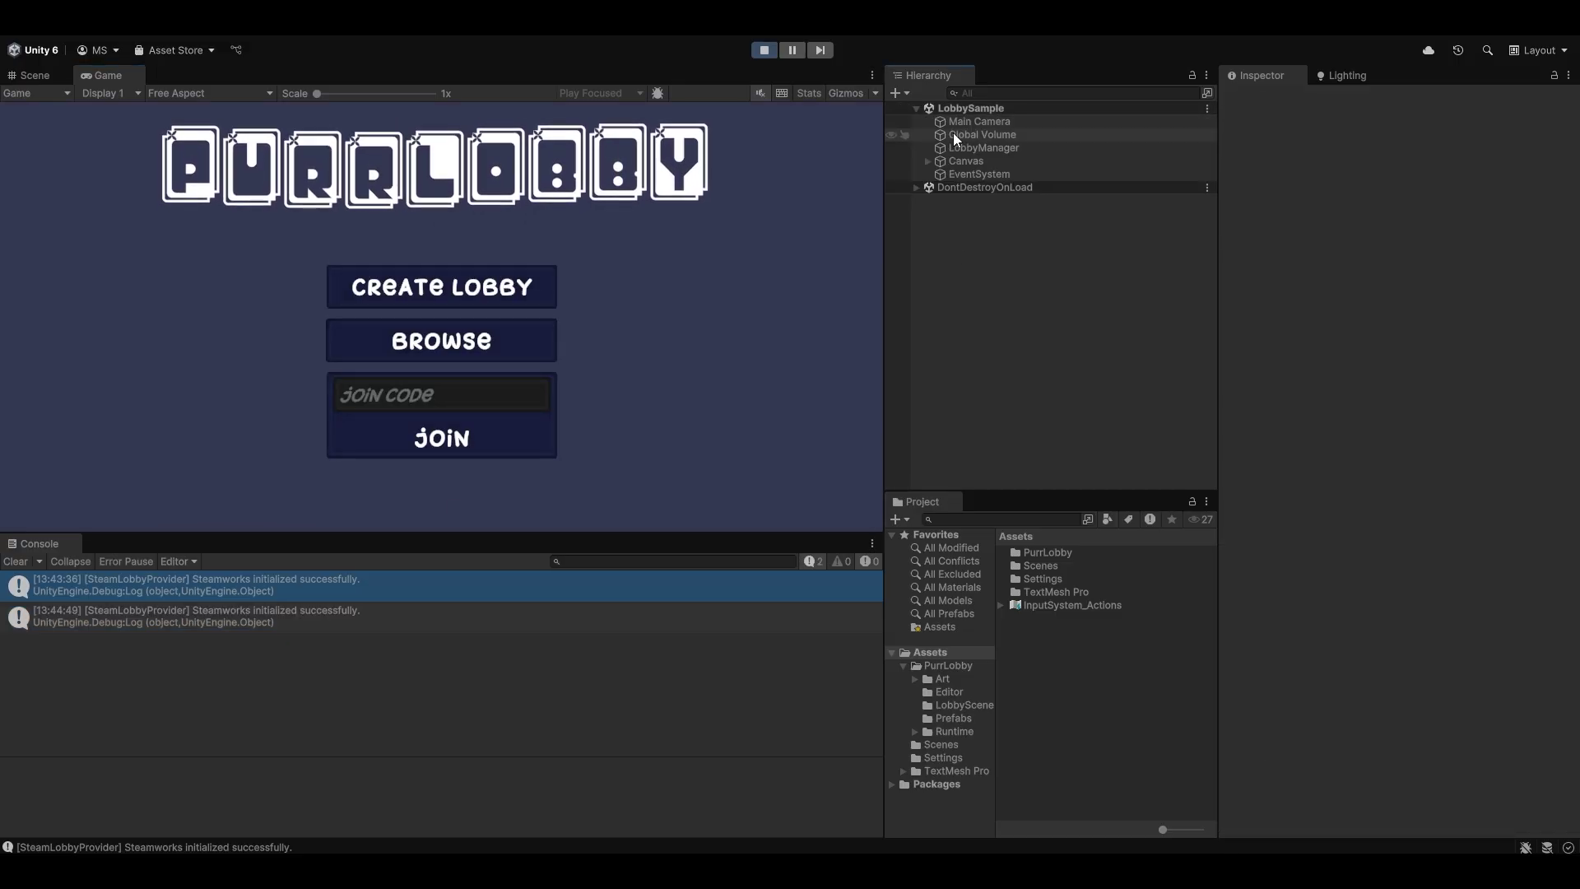
click(984, 147)
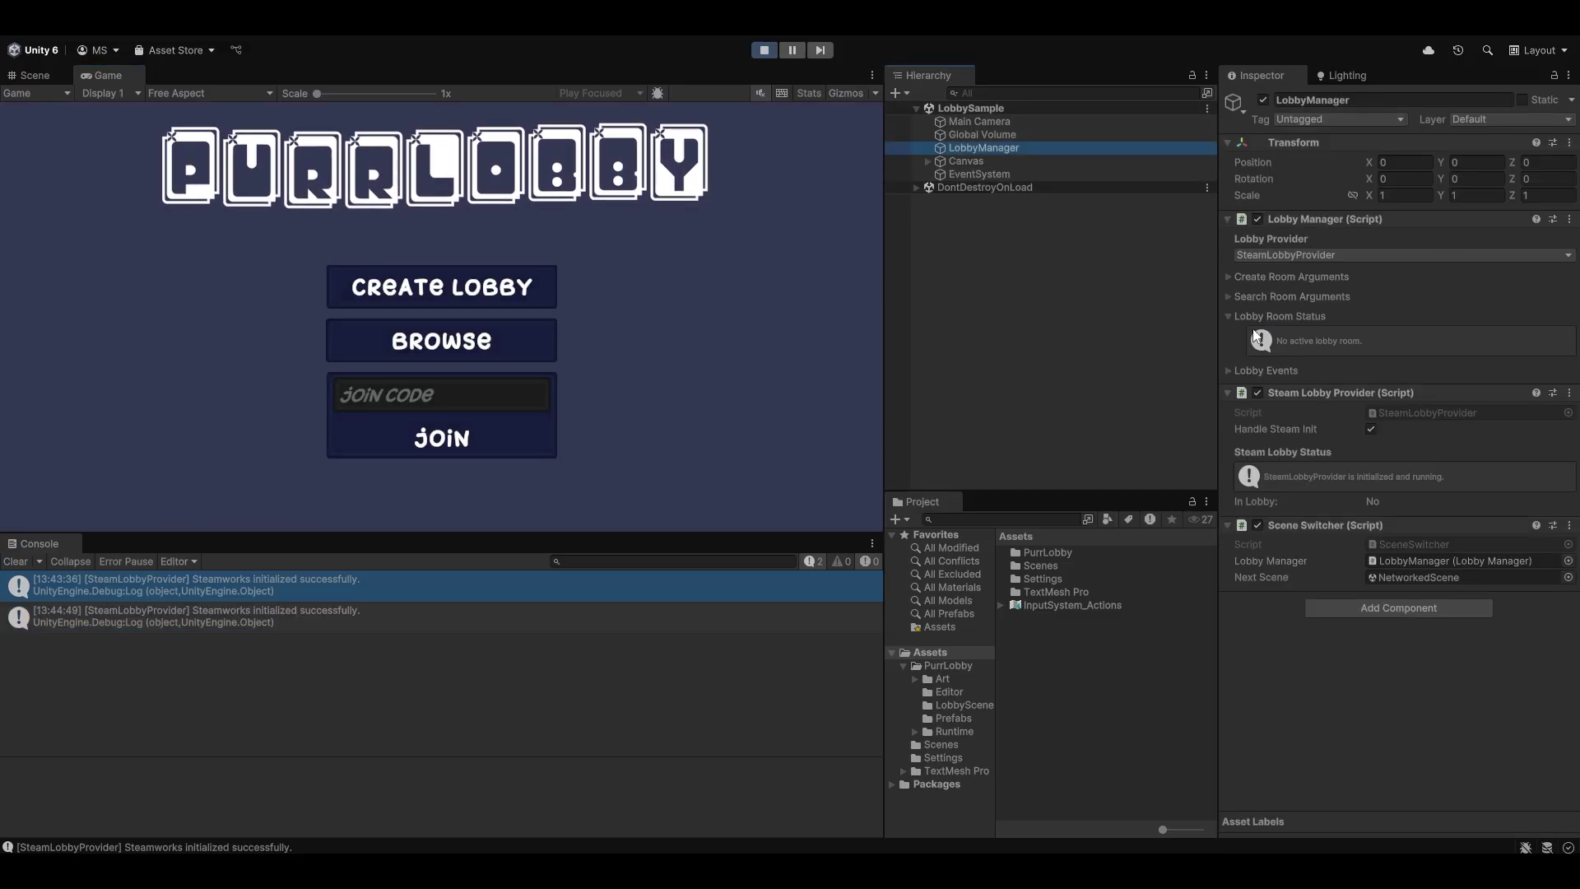
click(765, 51)
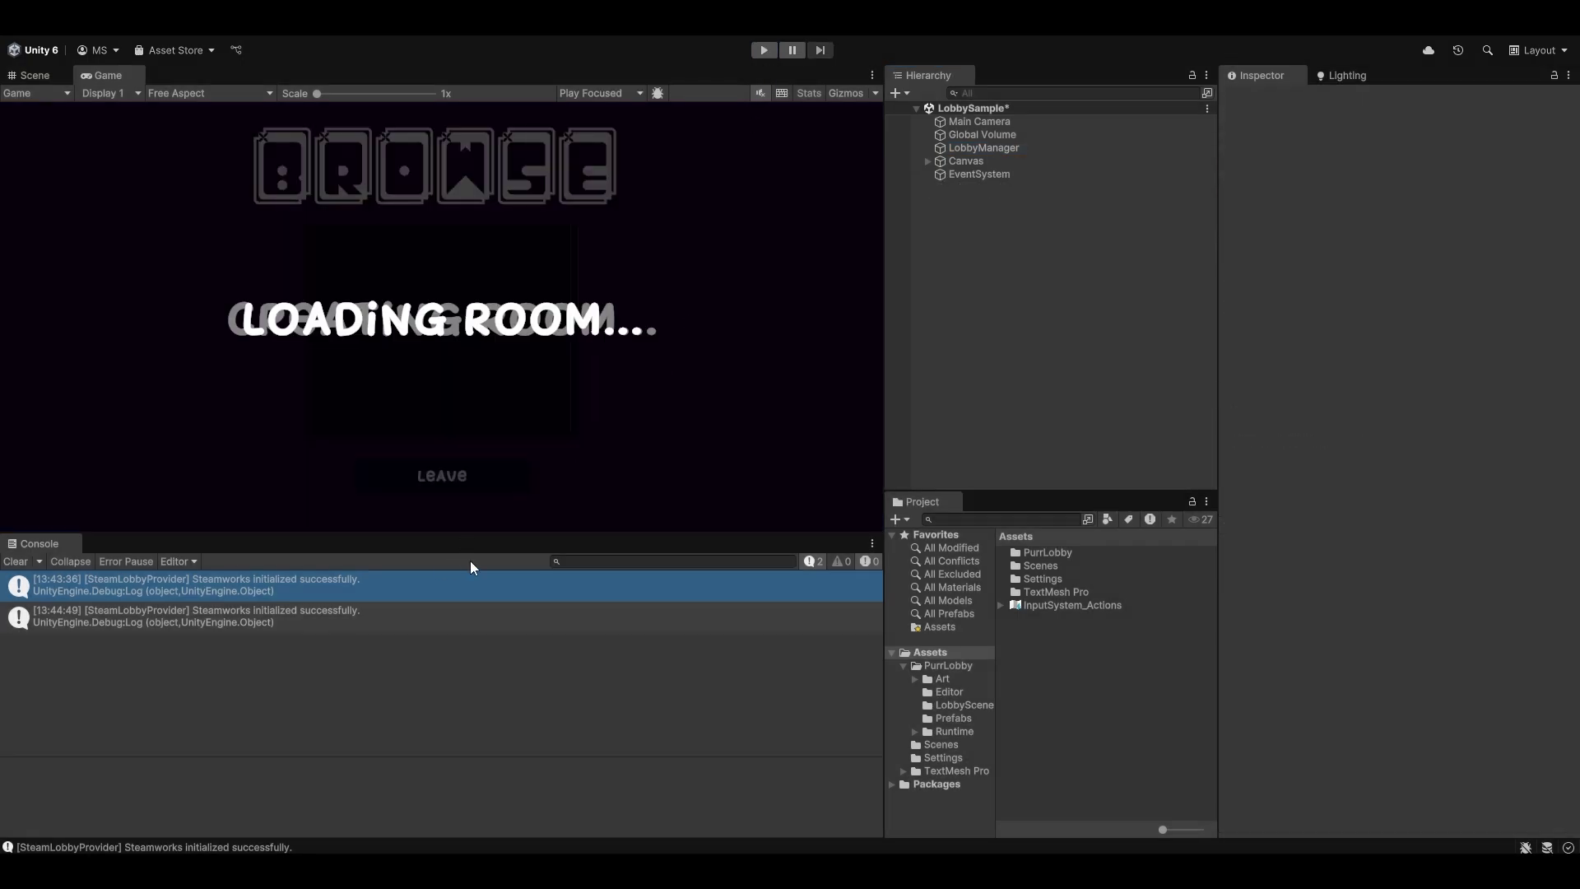
- Switch to GitHub Desktop, review the changed files of PurrNet-Lobby-Tutorial, and commit them to main with the summary "Testing setup"
key(alt+Tab)
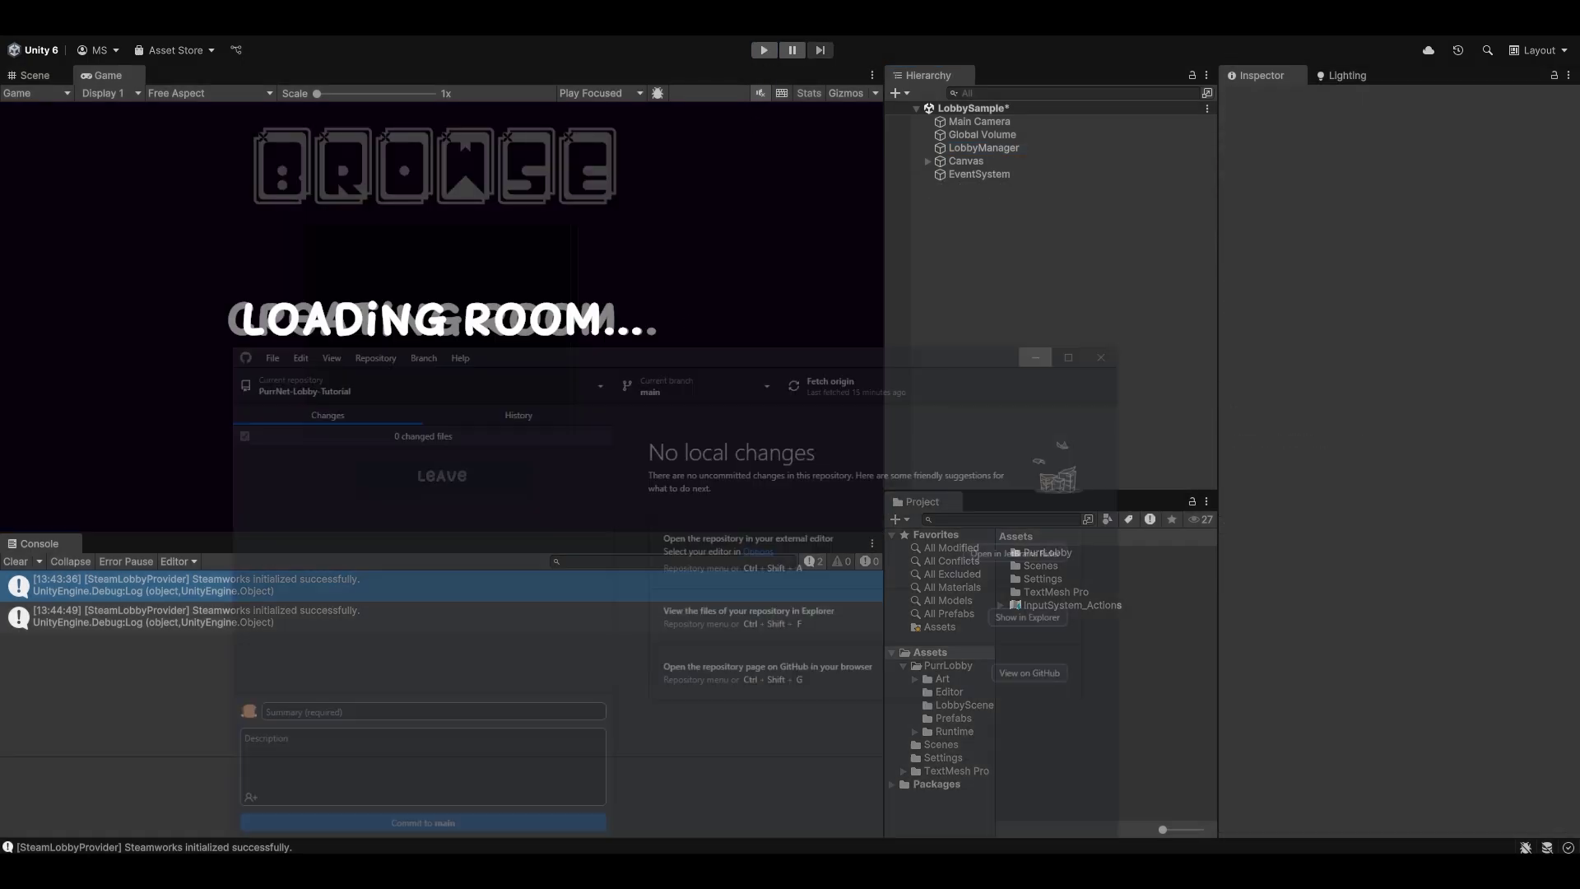
drag(570, 270, 612, 209)
scroll(427, 502, down, 10)
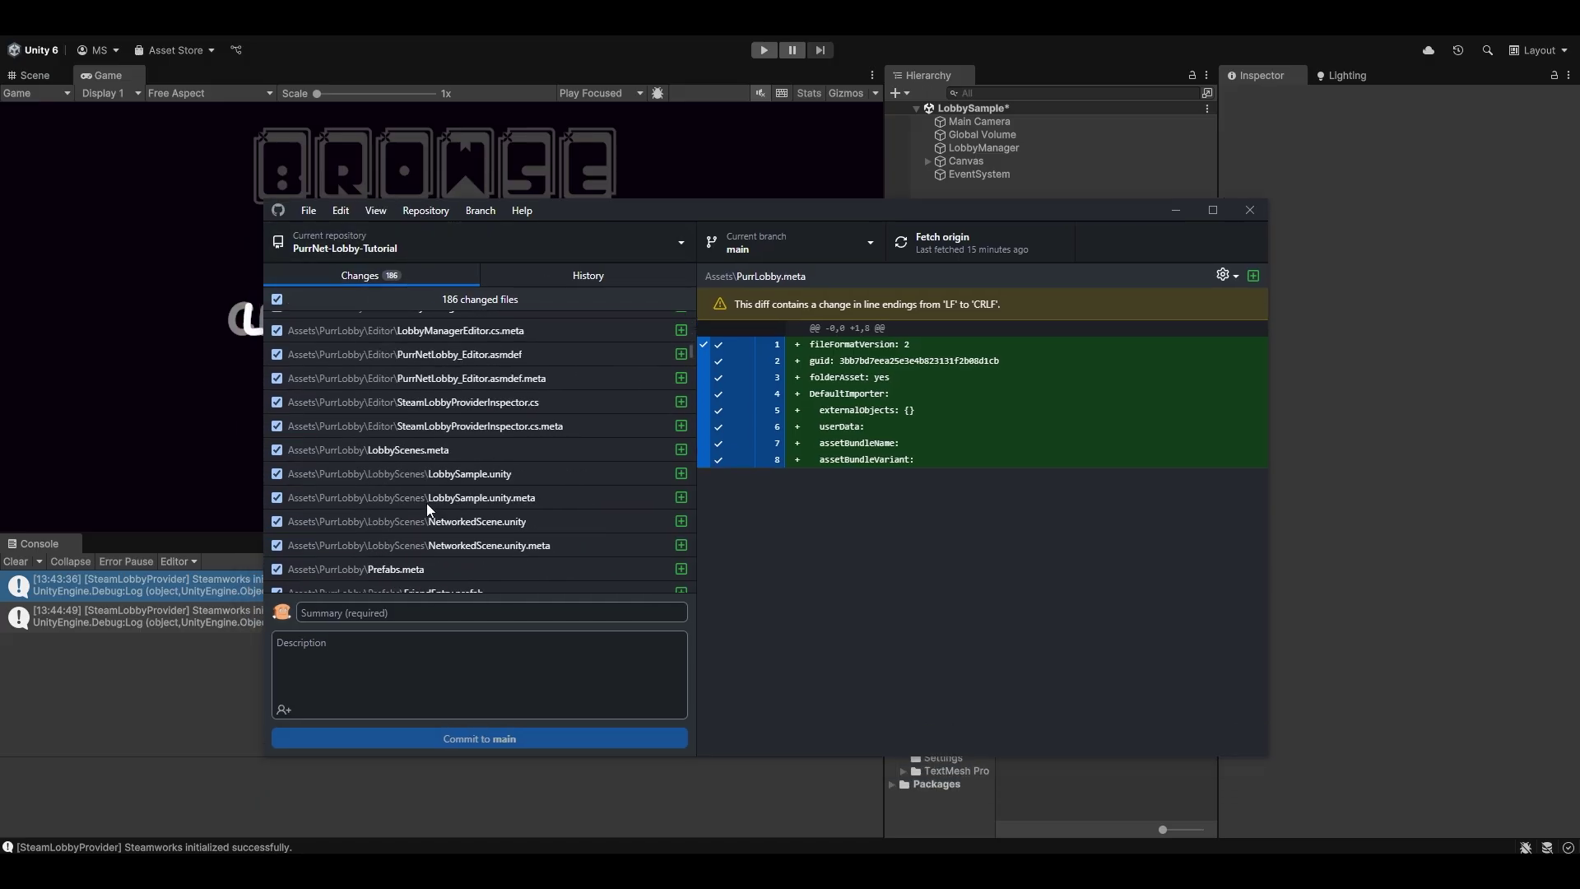
scroll(455, 500, up, 15)
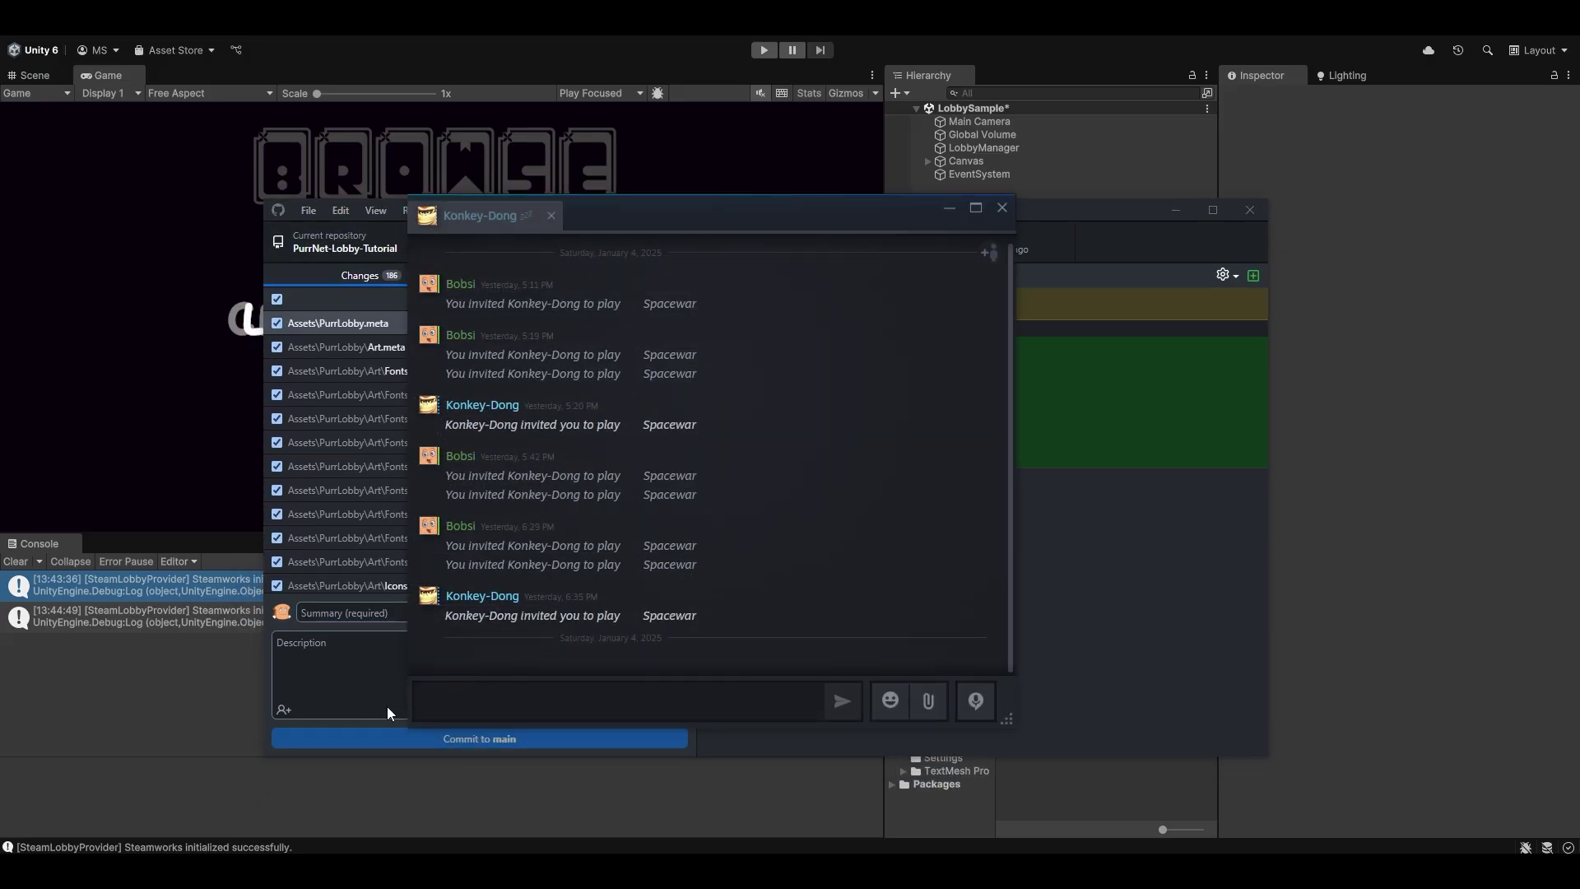
click(395, 708)
click(422, 608)
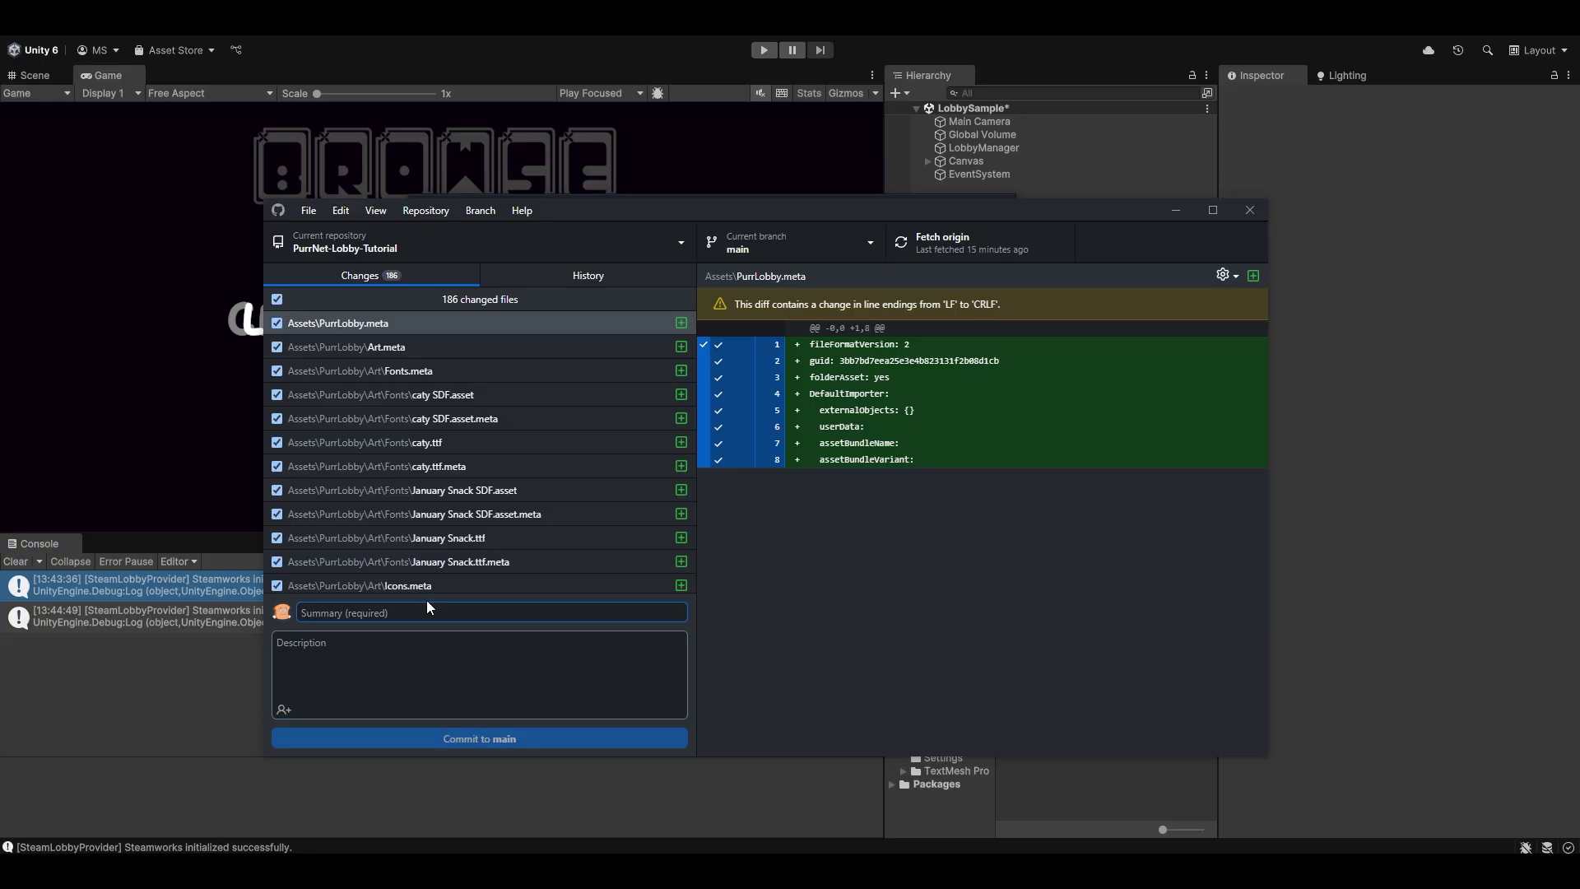
scroll(502, 541, down, 6)
scroll(481, 510, up, 4)
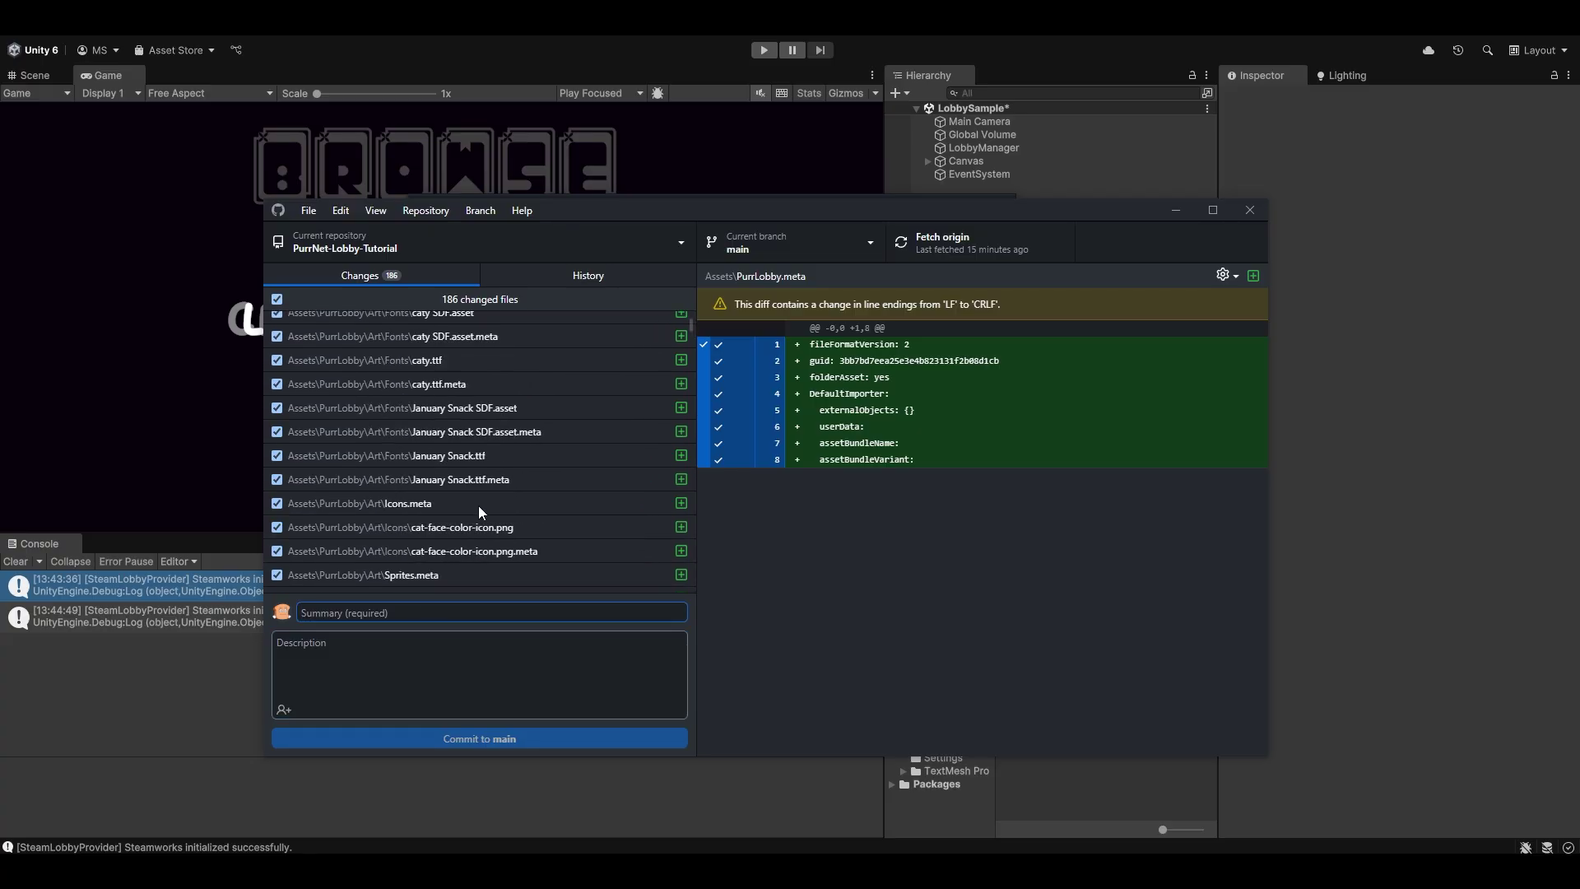
scroll(480, 509, up, 3)
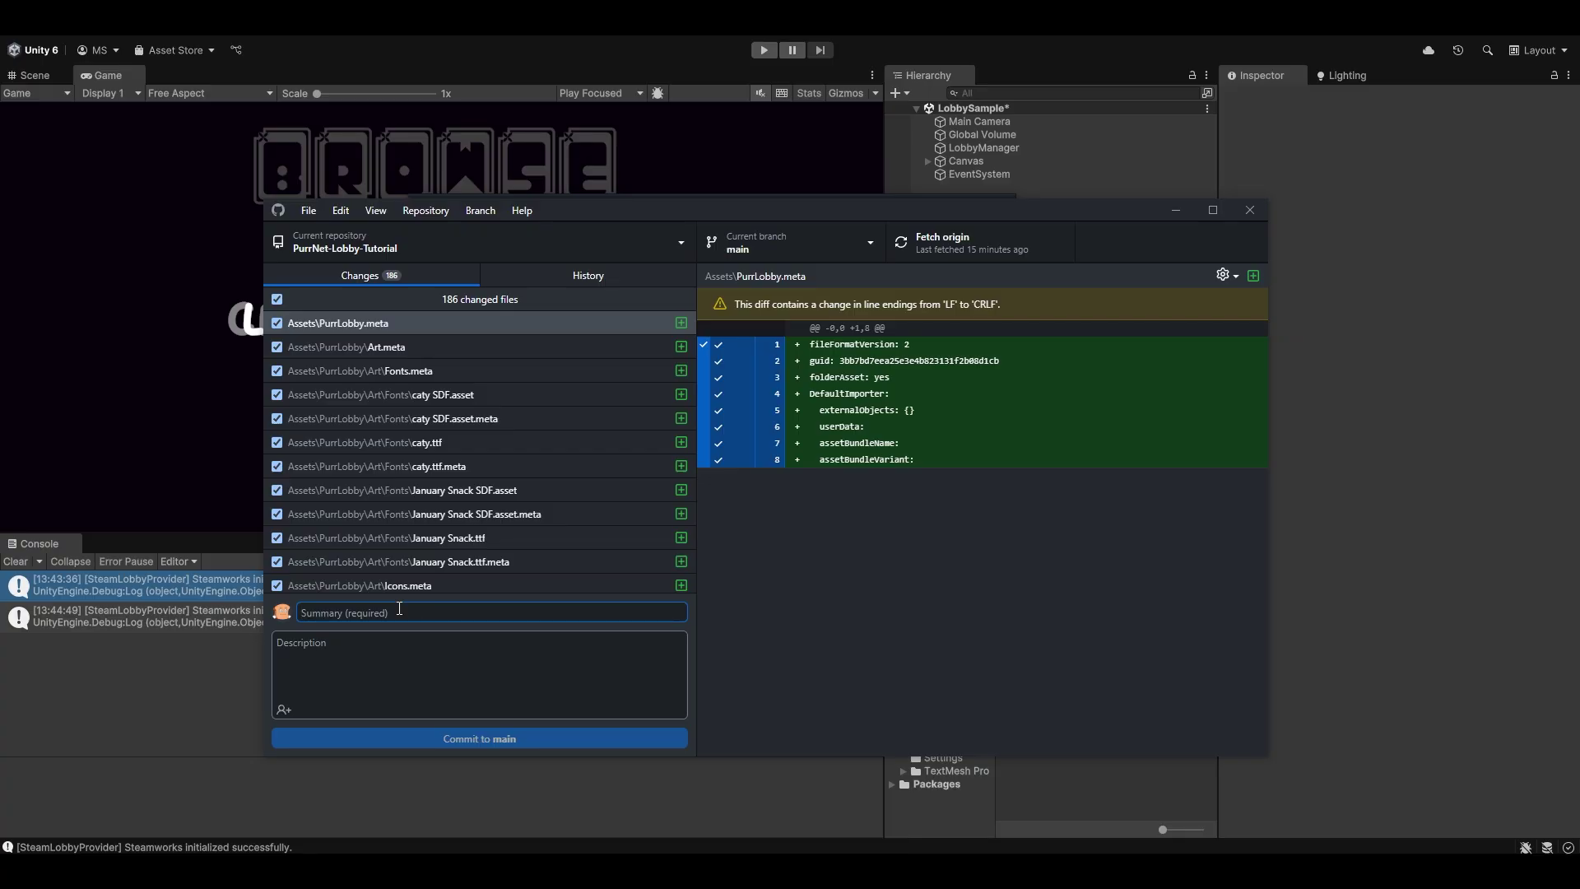
text(Testing setup)
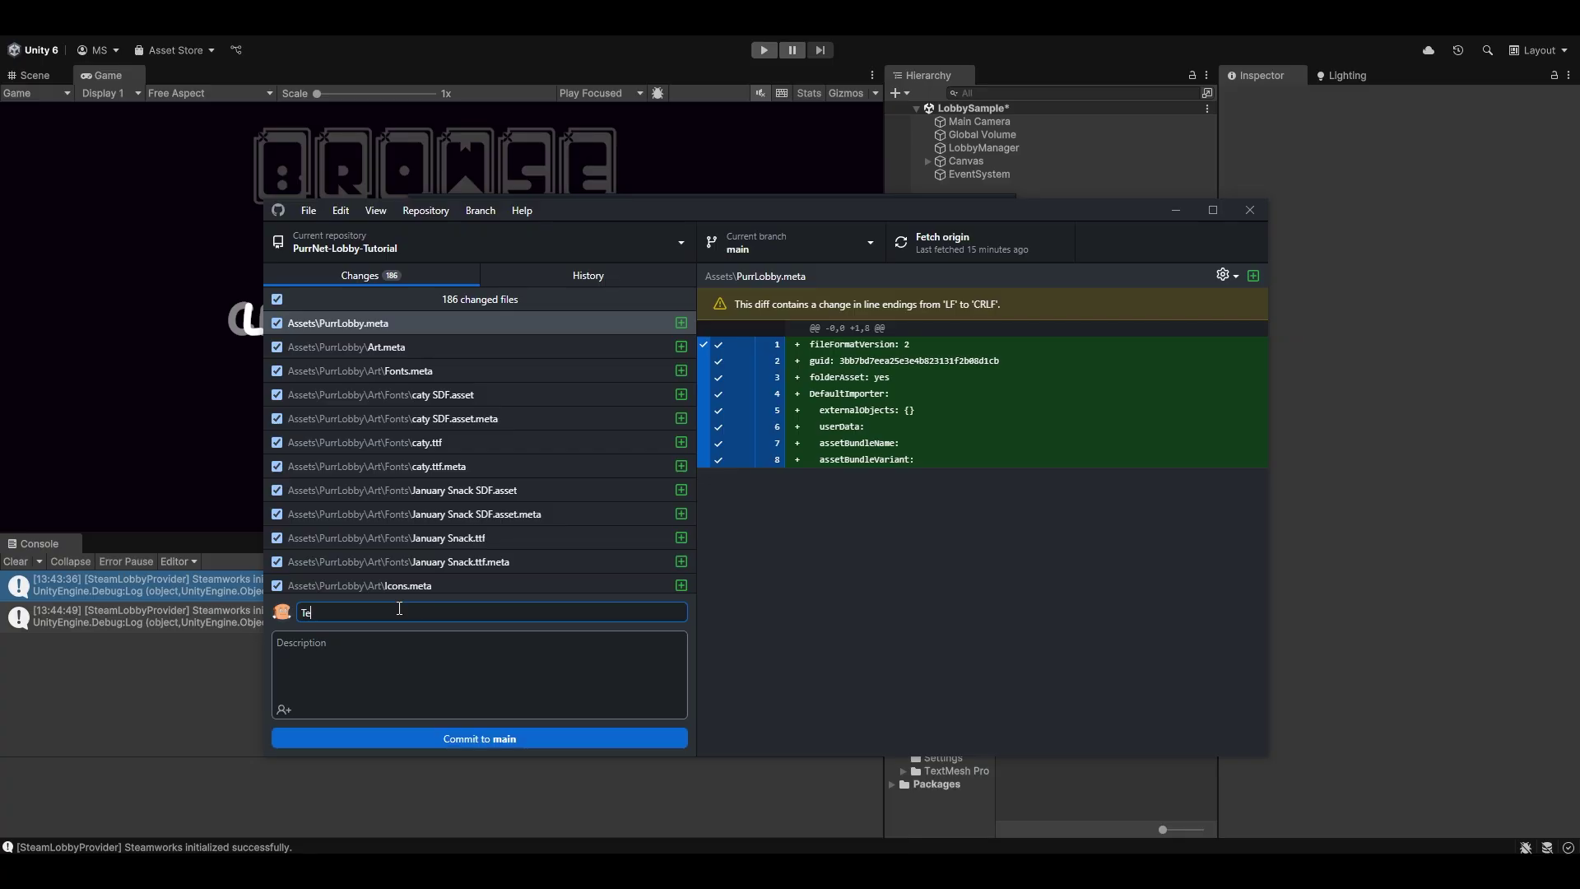
click(504, 740)
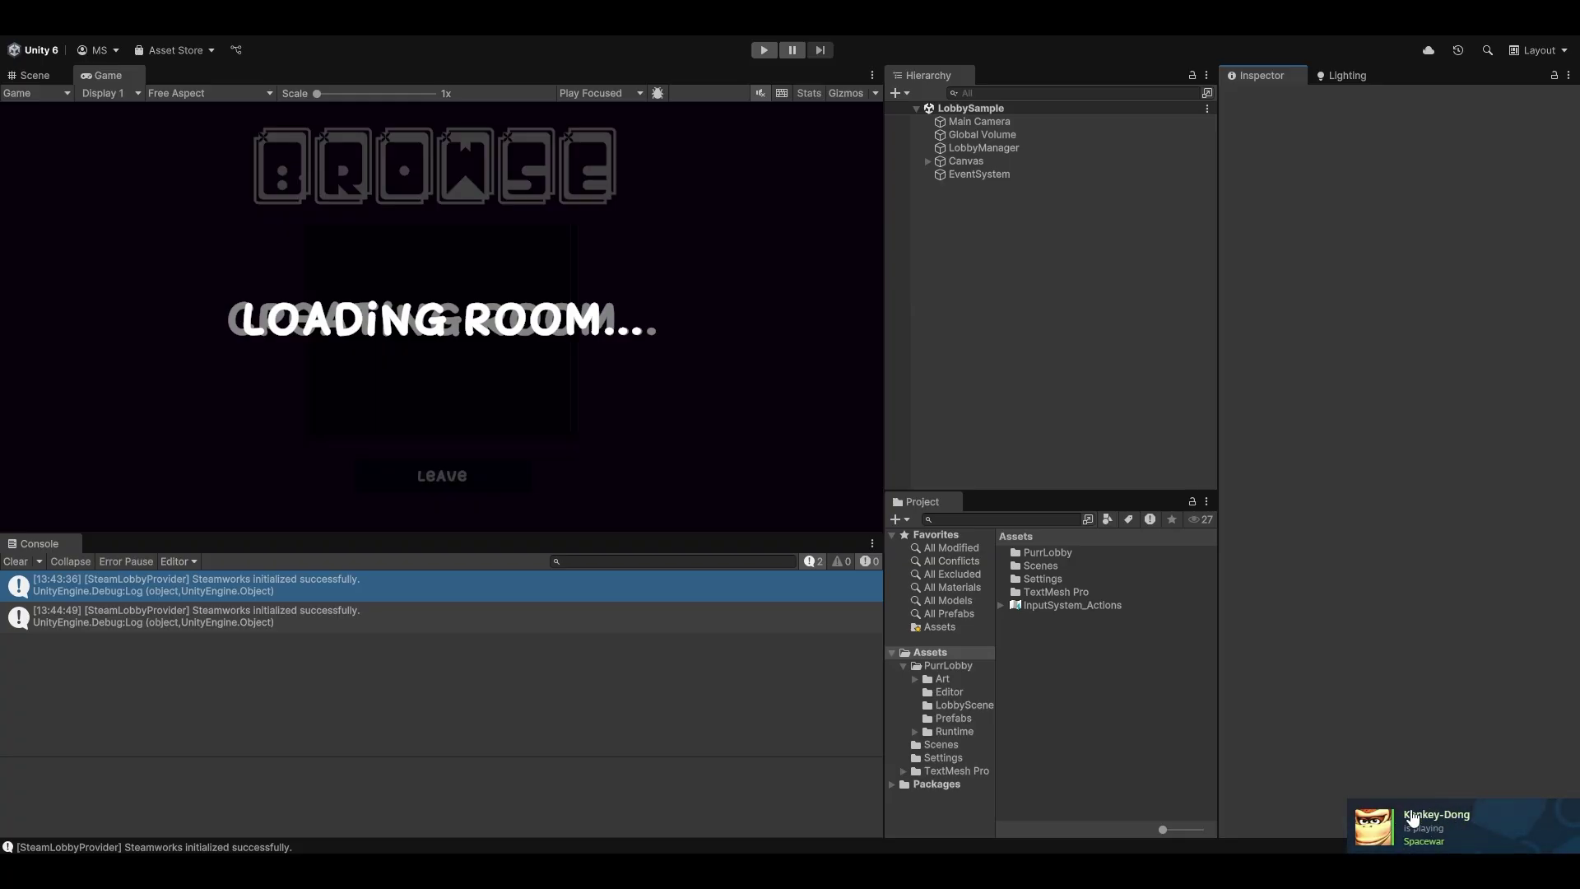
- Run the LobbySample scene again in Unity and create a new lobby for a friend to join
click(1465, 848)
click(1185, 371)
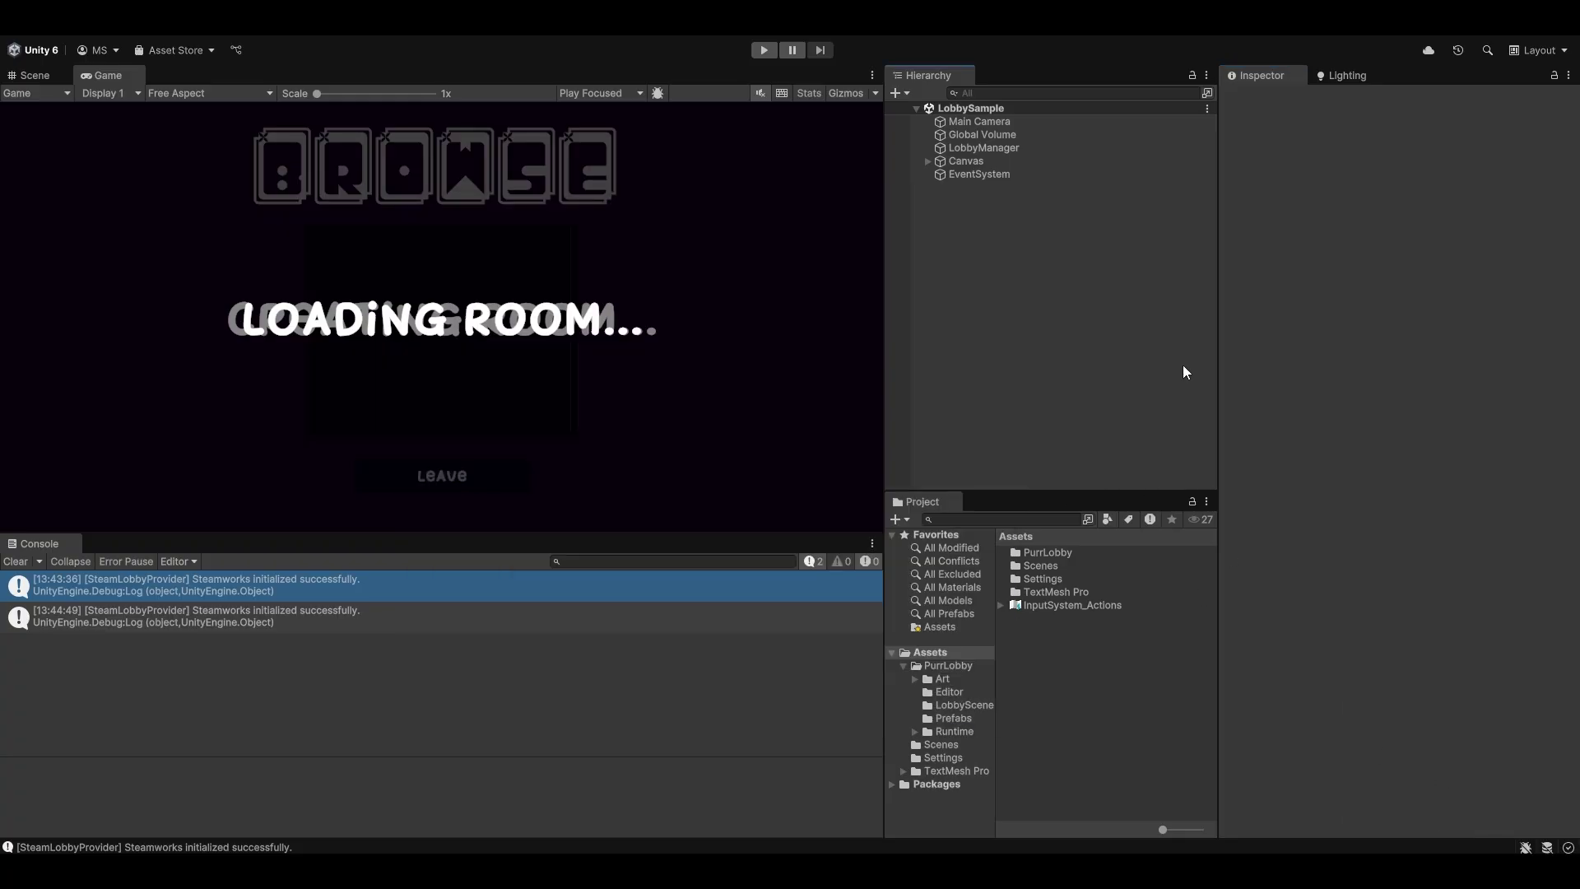
click(766, 50)
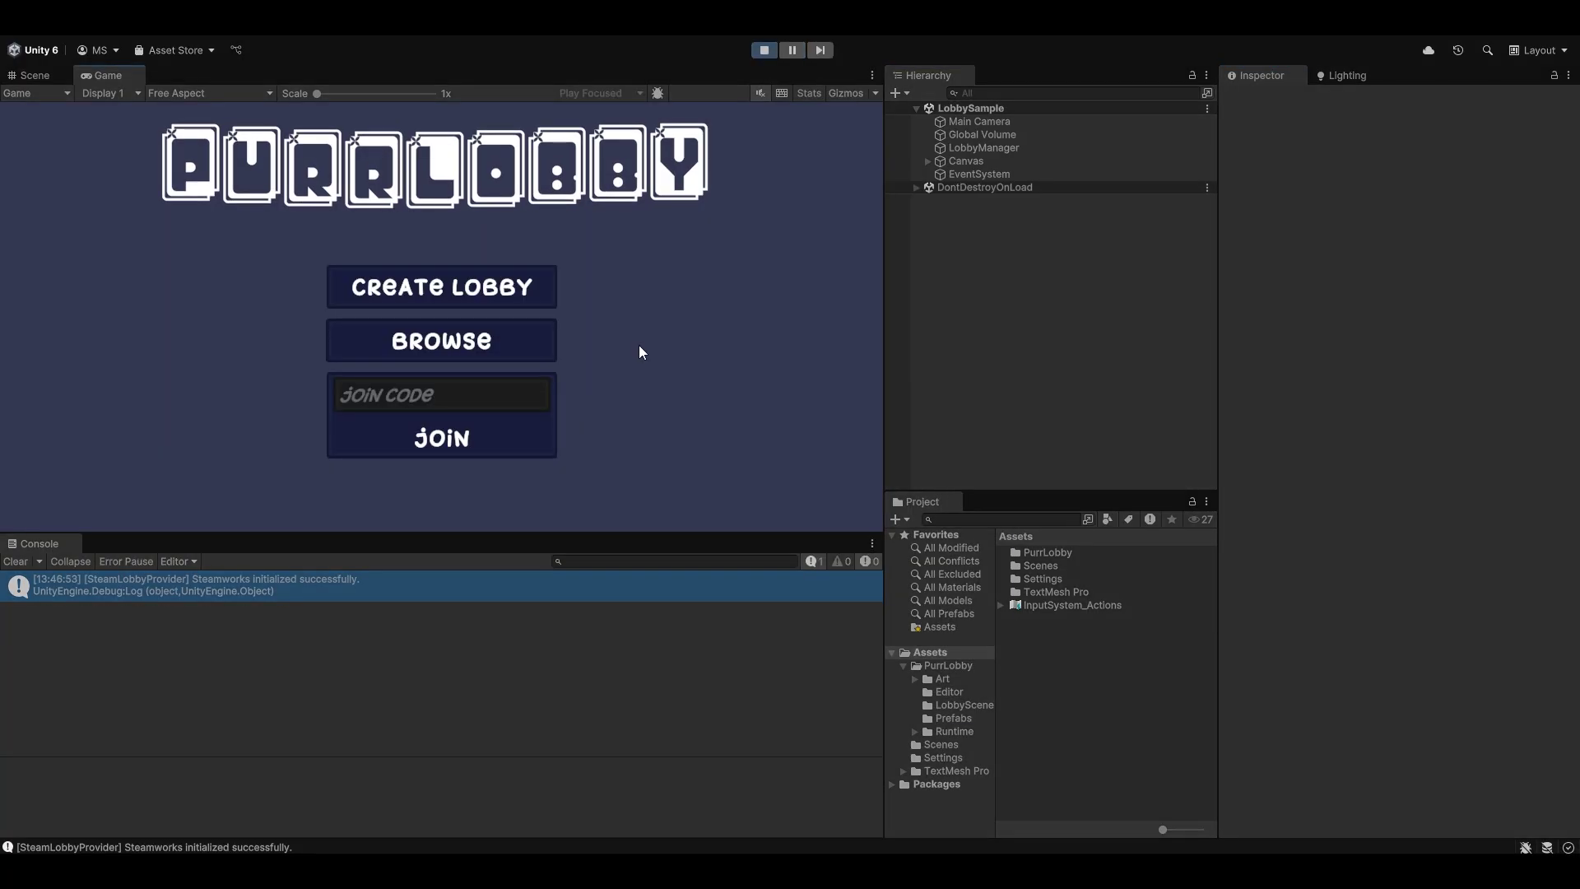
click(478, 283)
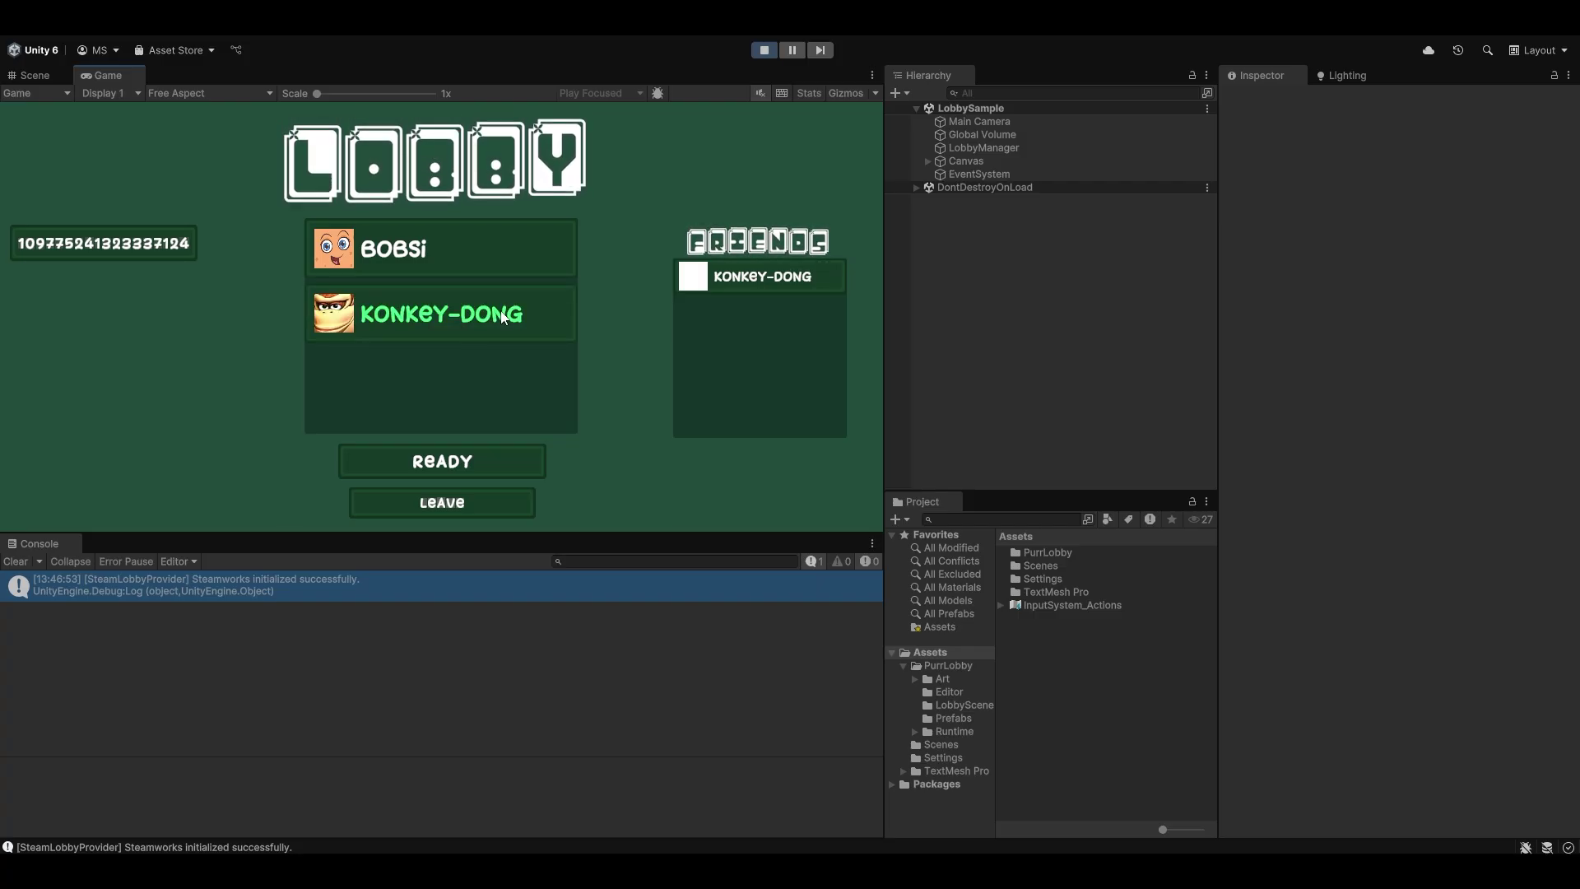
- Ready up in the shared lobby and, once connected in NetworkedScene, return to the lobby menu
click(481, 457)
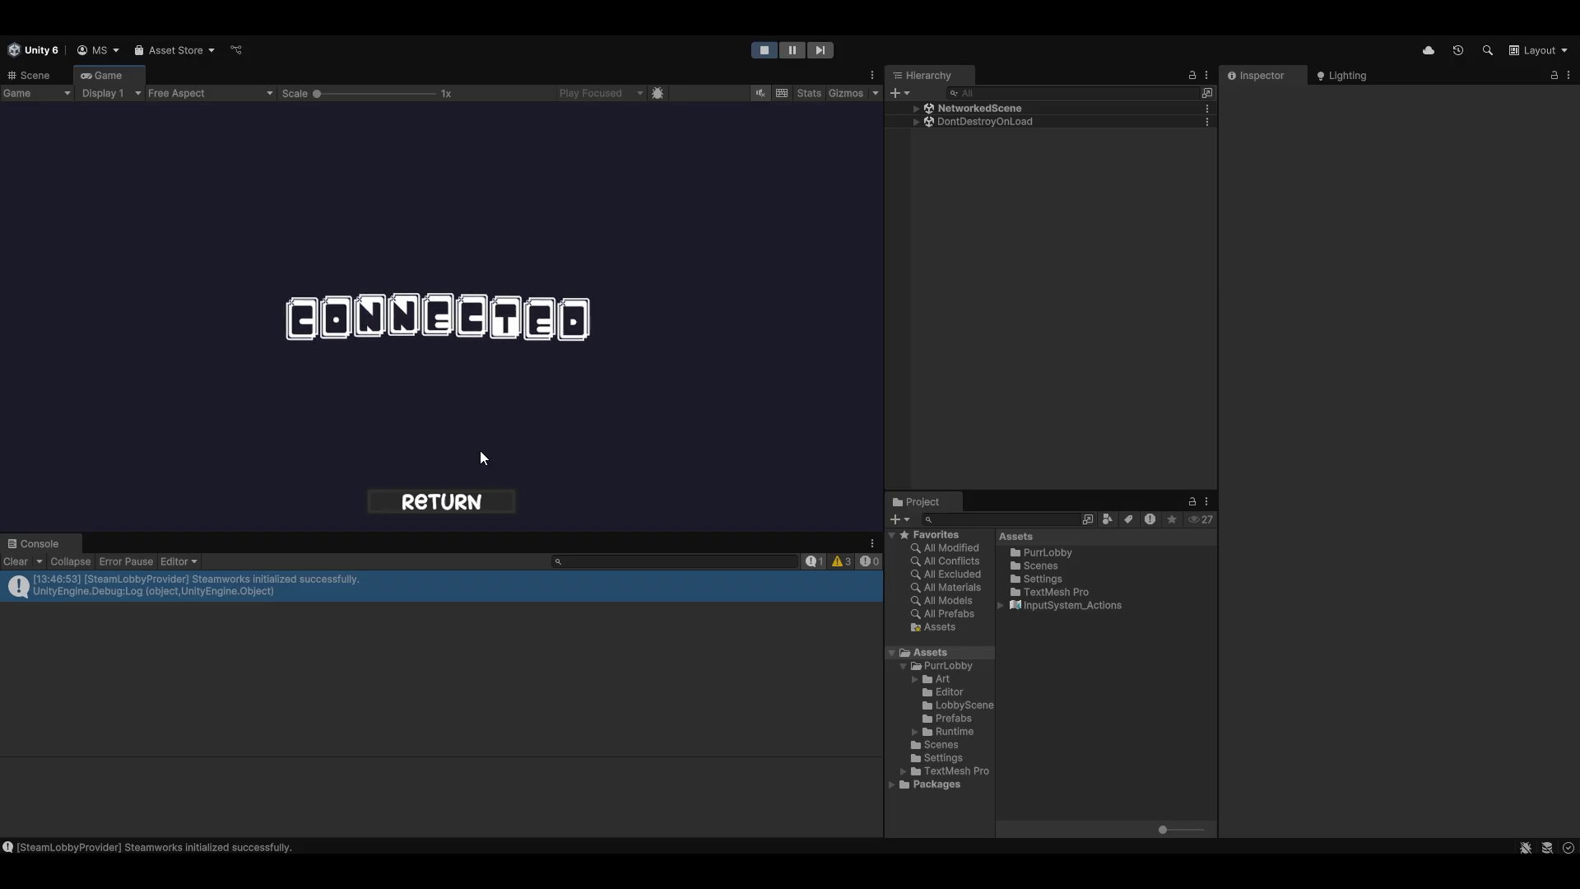
click(447, 501)
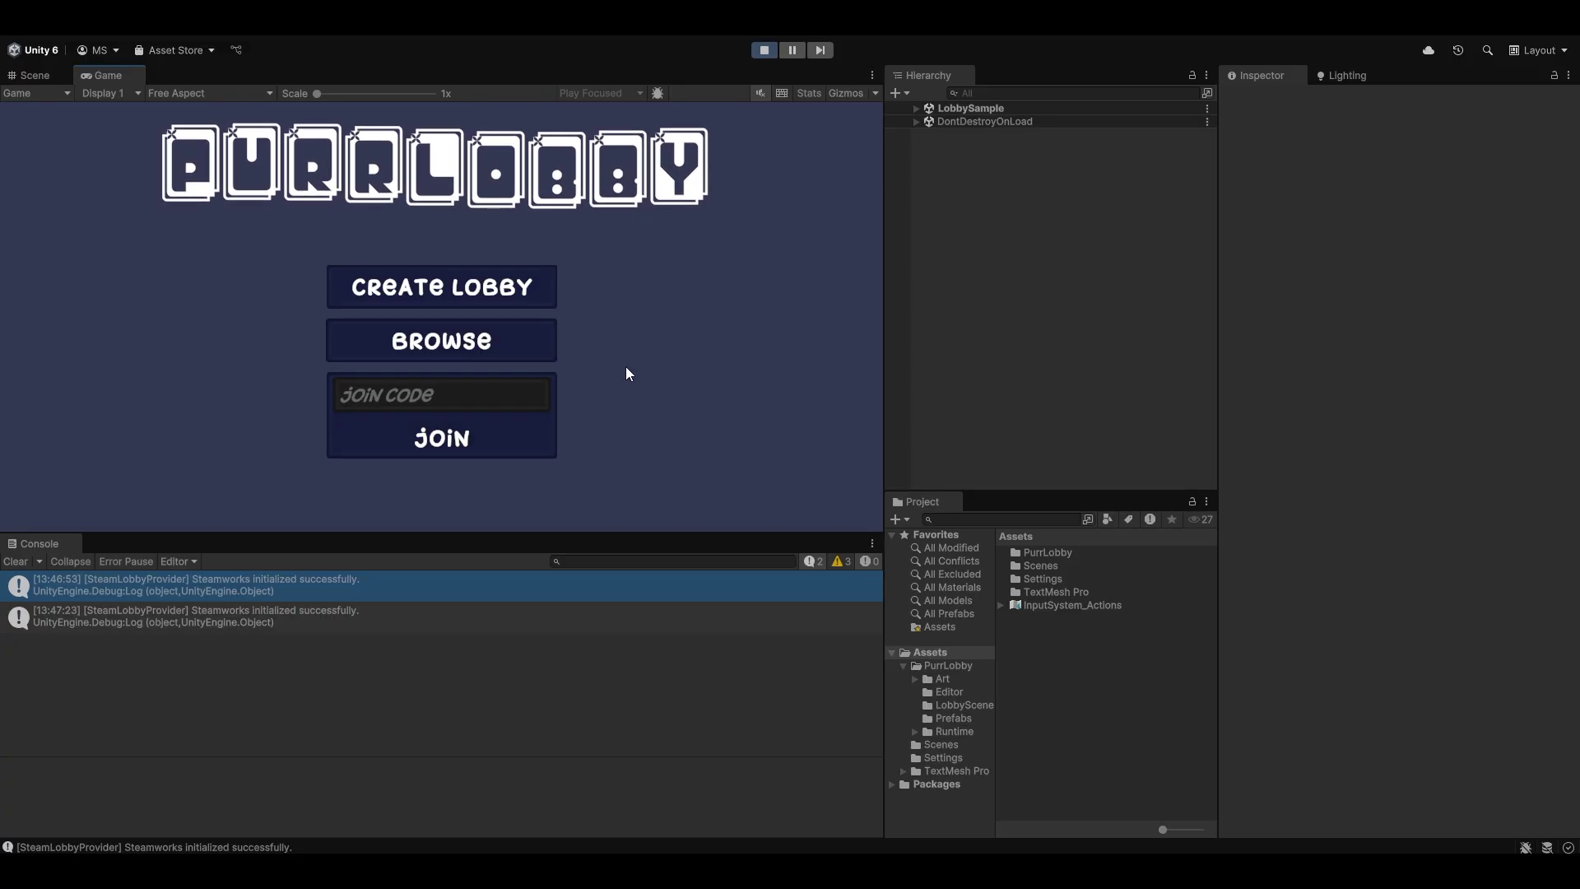
- Join the friend's lobby through their Steam invitation, then leave it
click(1465, 827)
click(705, 607)
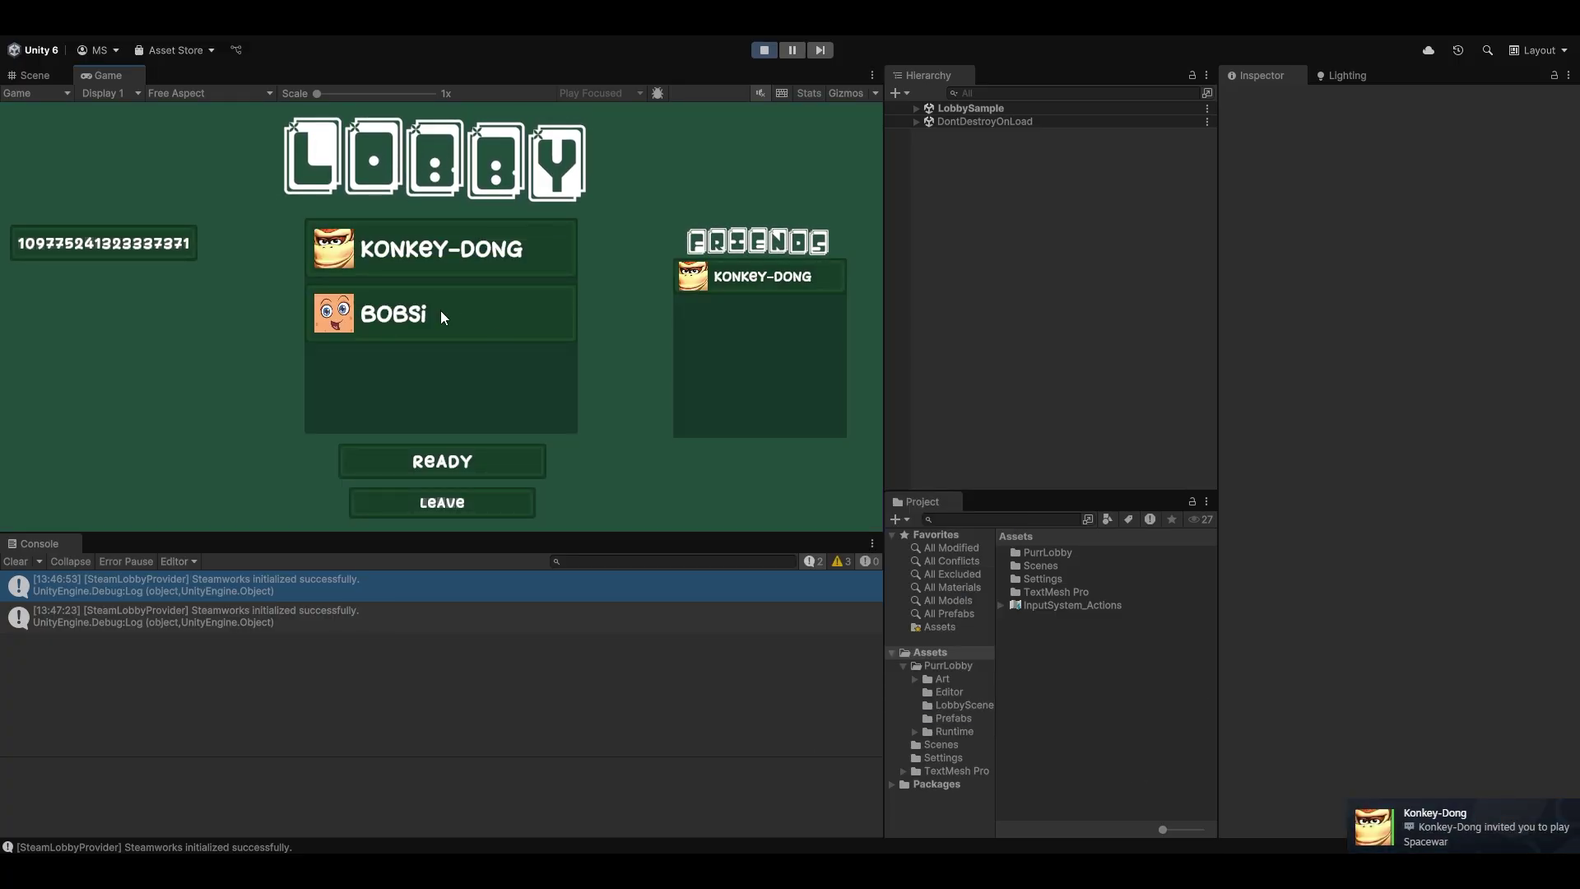
click(450, 502)
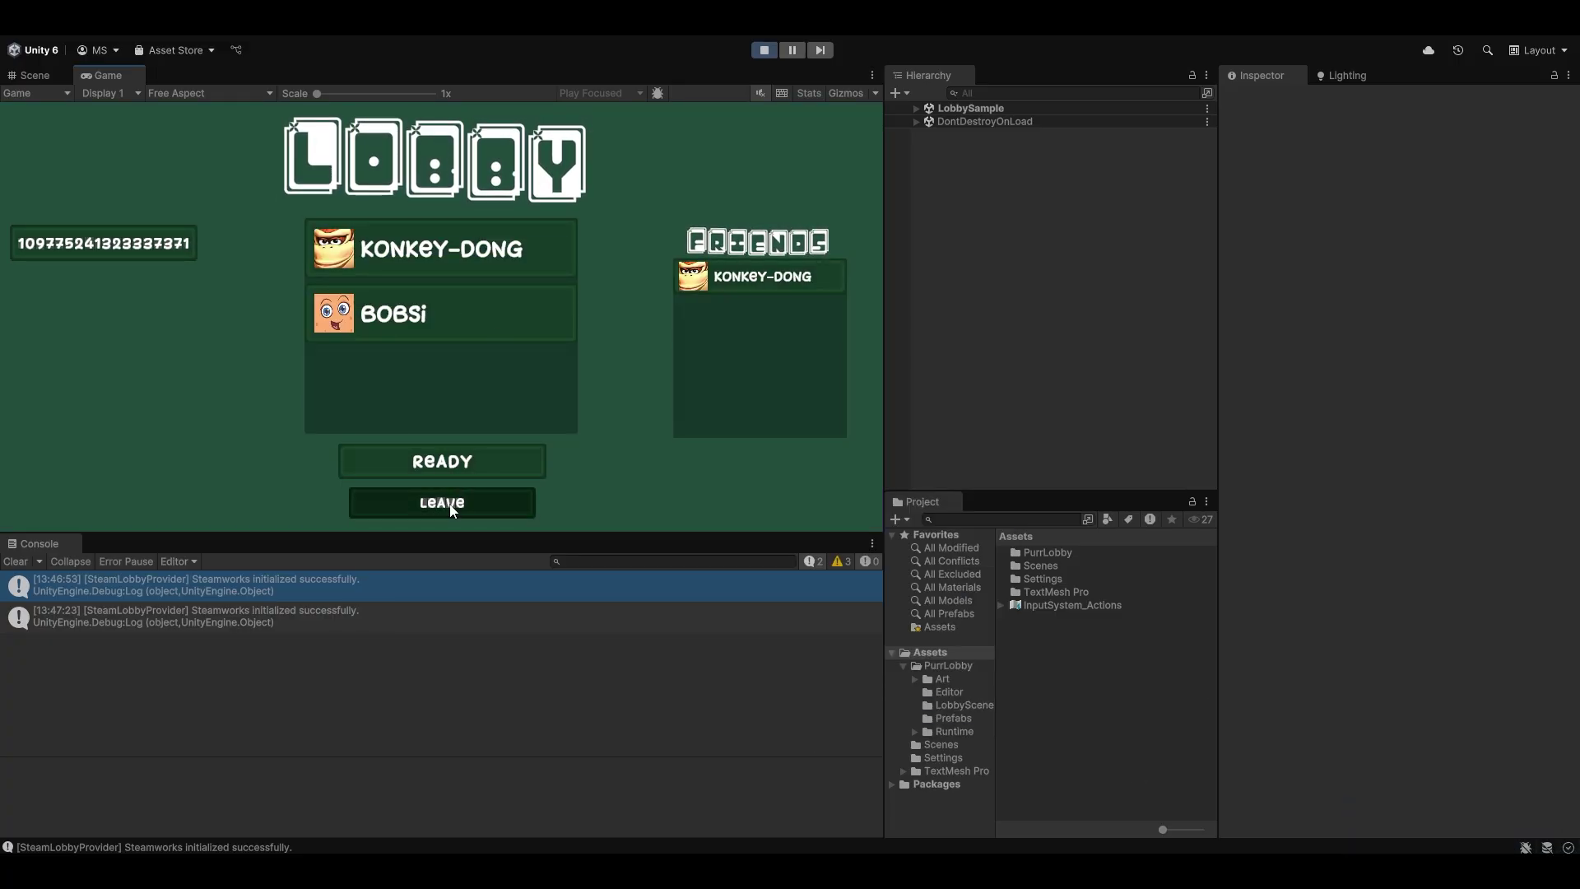
- Join the friend's lobby from the game's lobby browser, then leave it
click(446, 341)
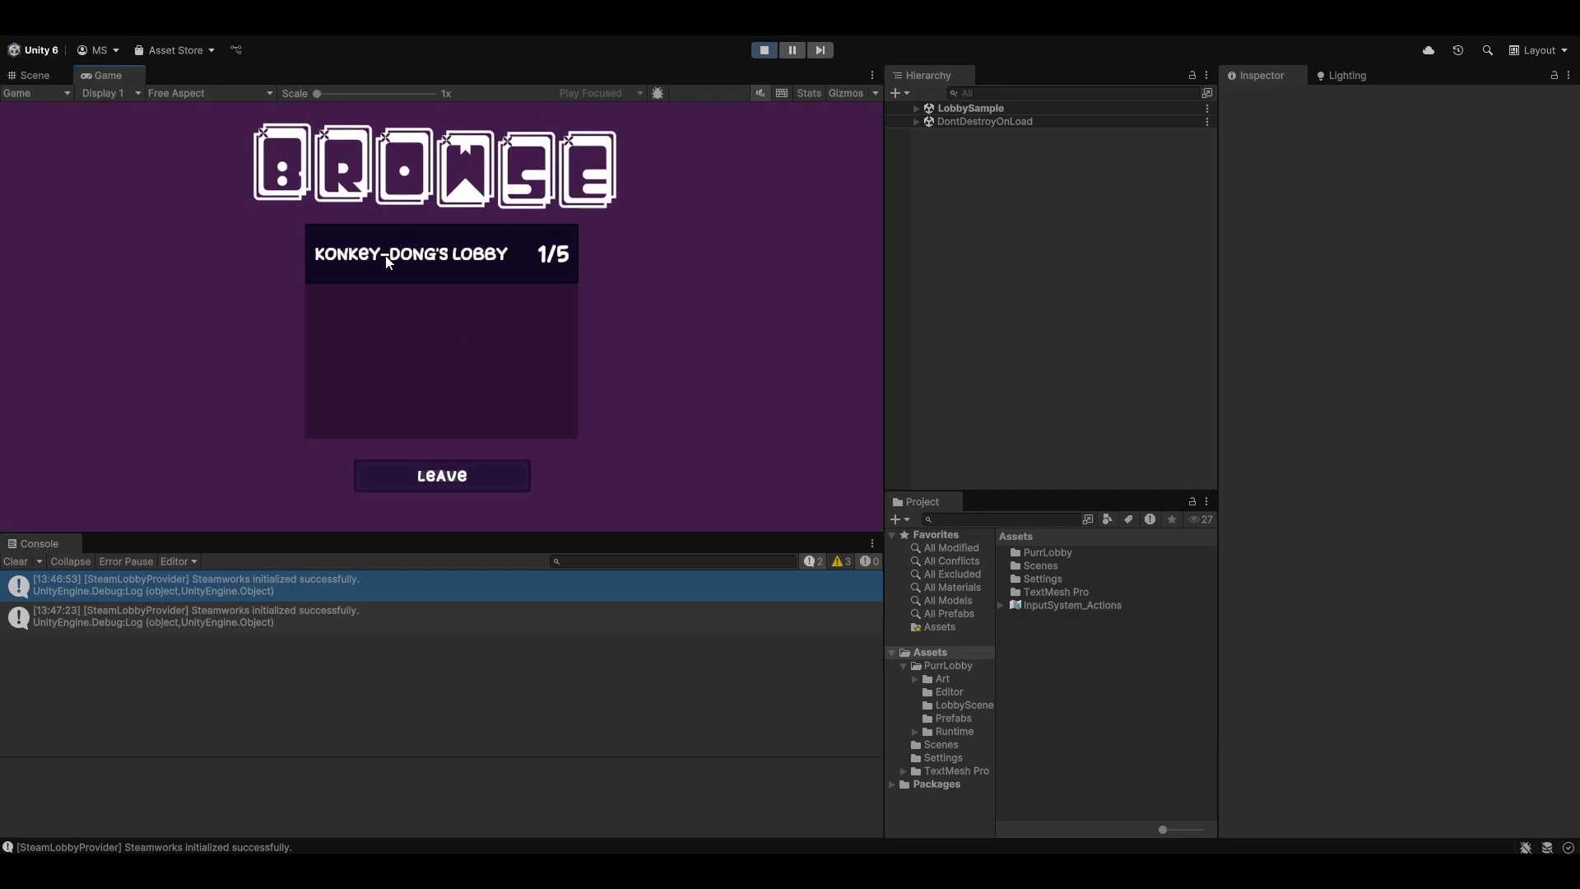
click(425, 259)
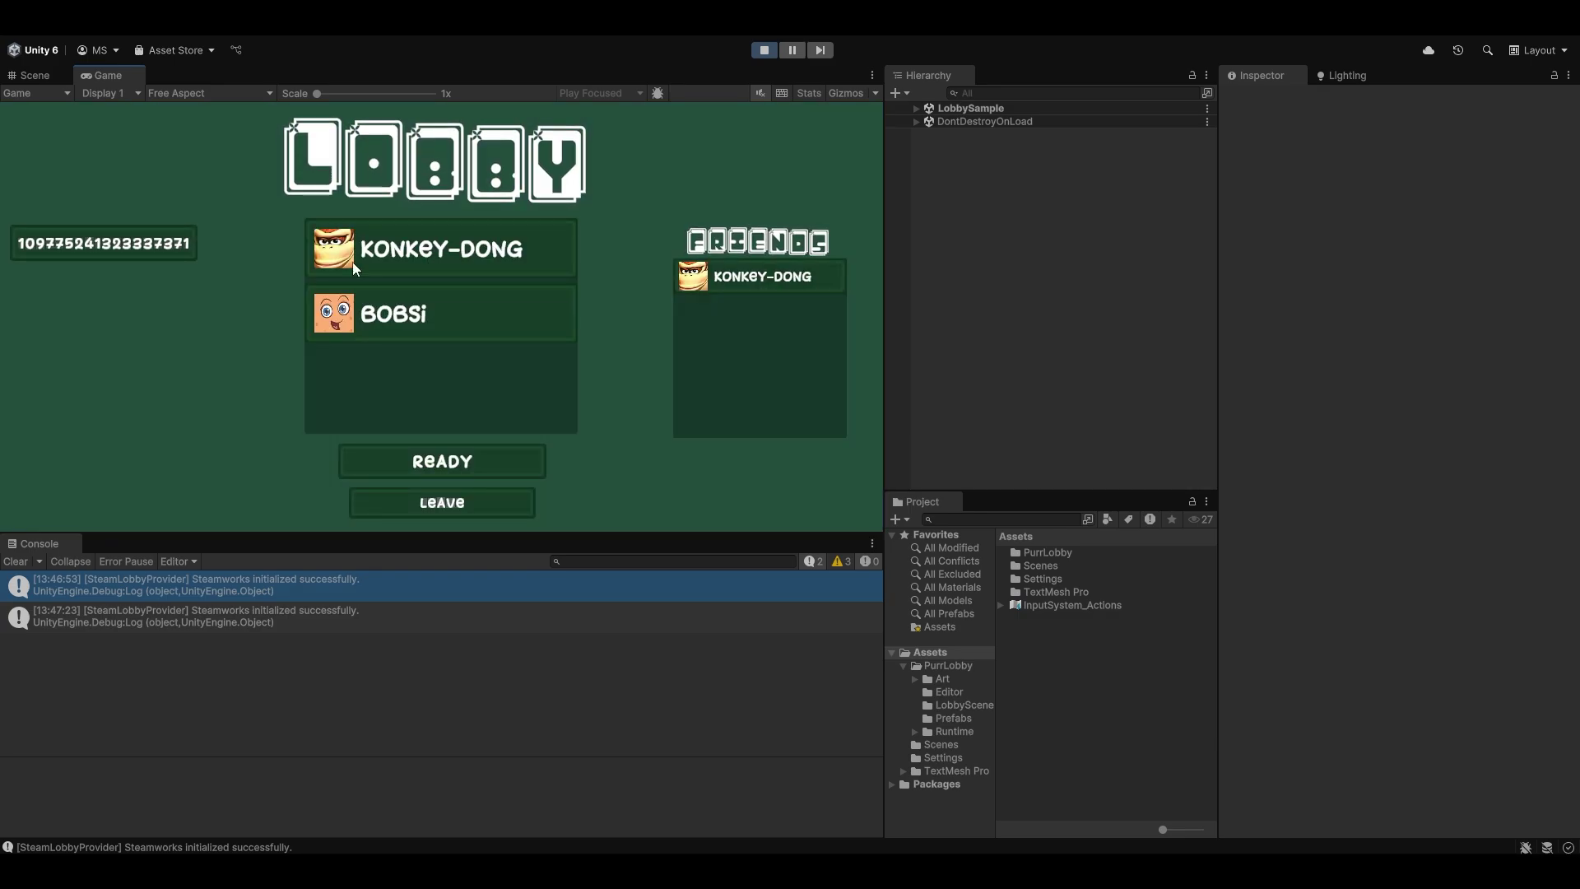
click(455, 508)
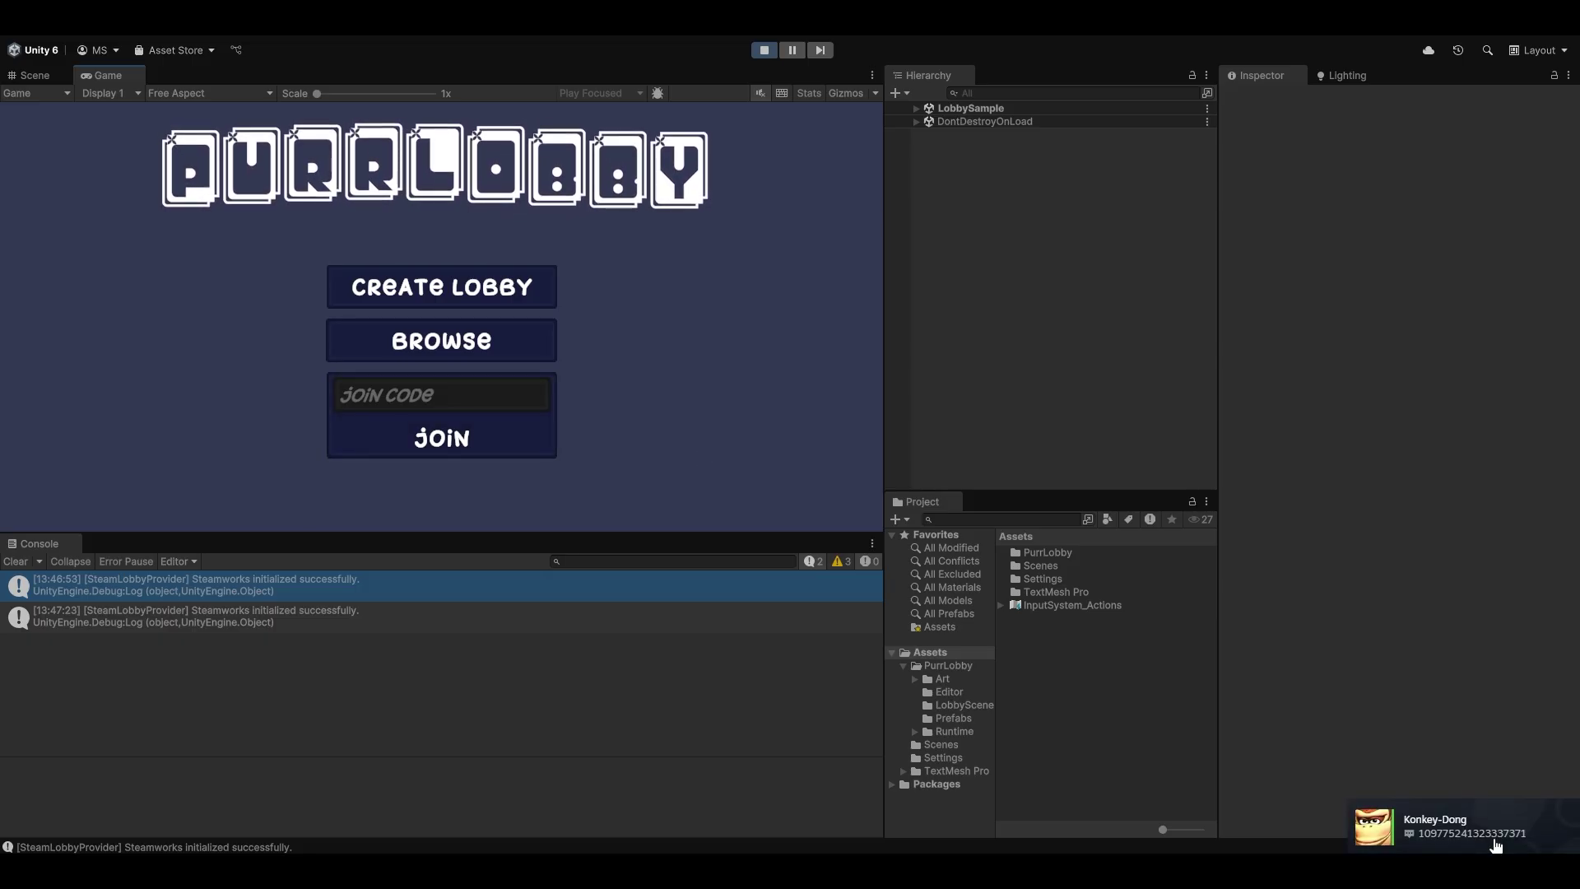
- Copy the lobby code from the friend's Steam message and join their lobby with it as the join code
double_click(508, 642)
key(ctrl+c)
click(379, 394)
key(ctrl+v)
click(441, 441)
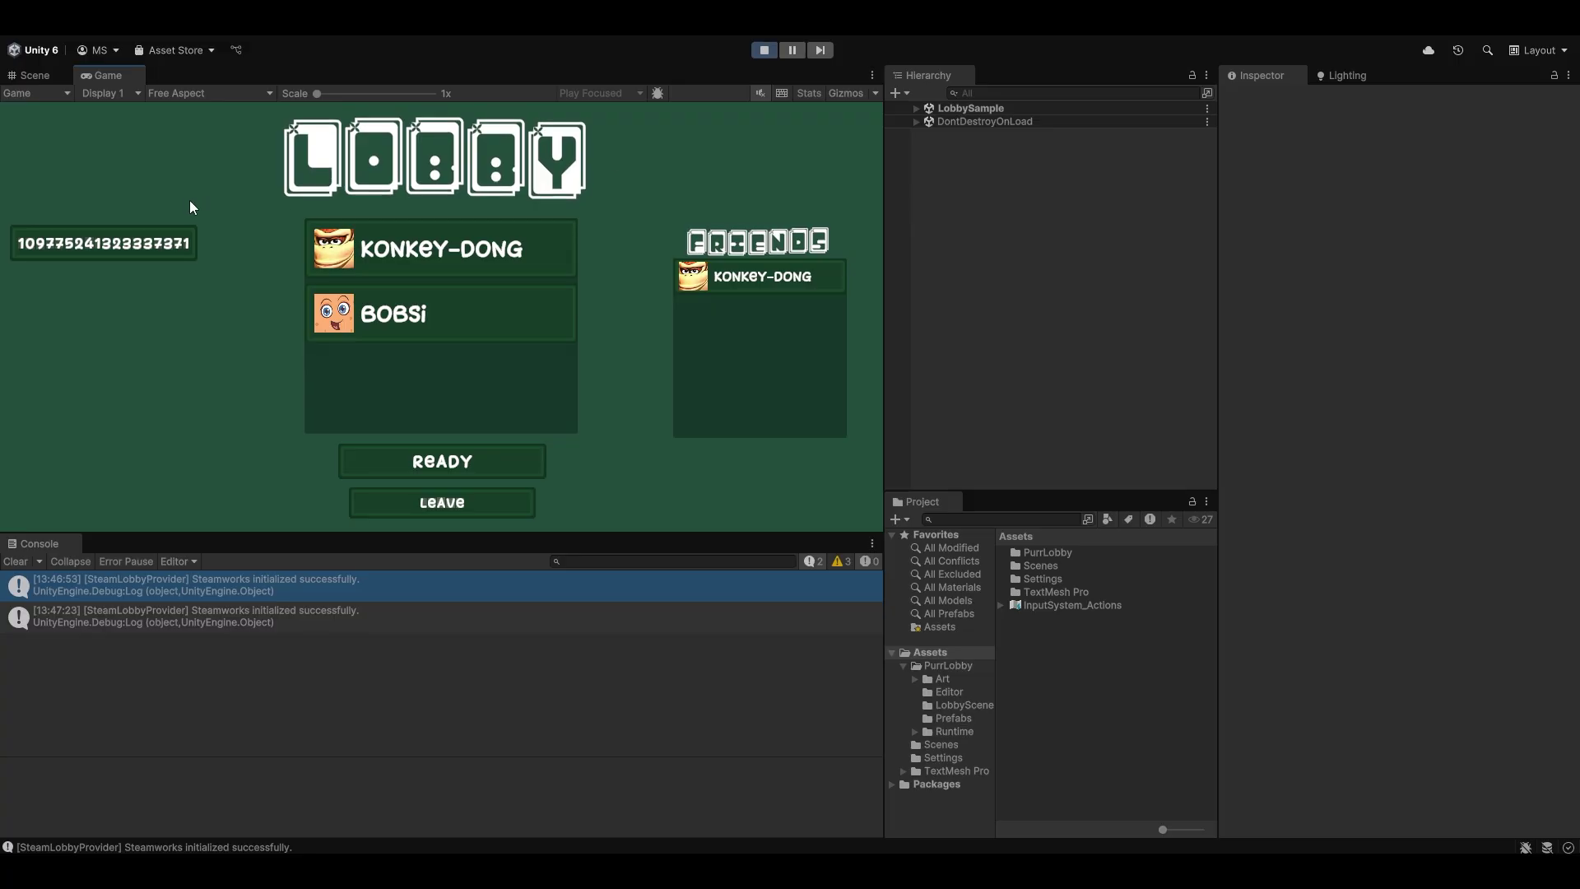
- Copy the lobby code and inspect LobbyManager's live room status and the Canvas's MainScreen and BrowseScreen objects
click(104, 248)
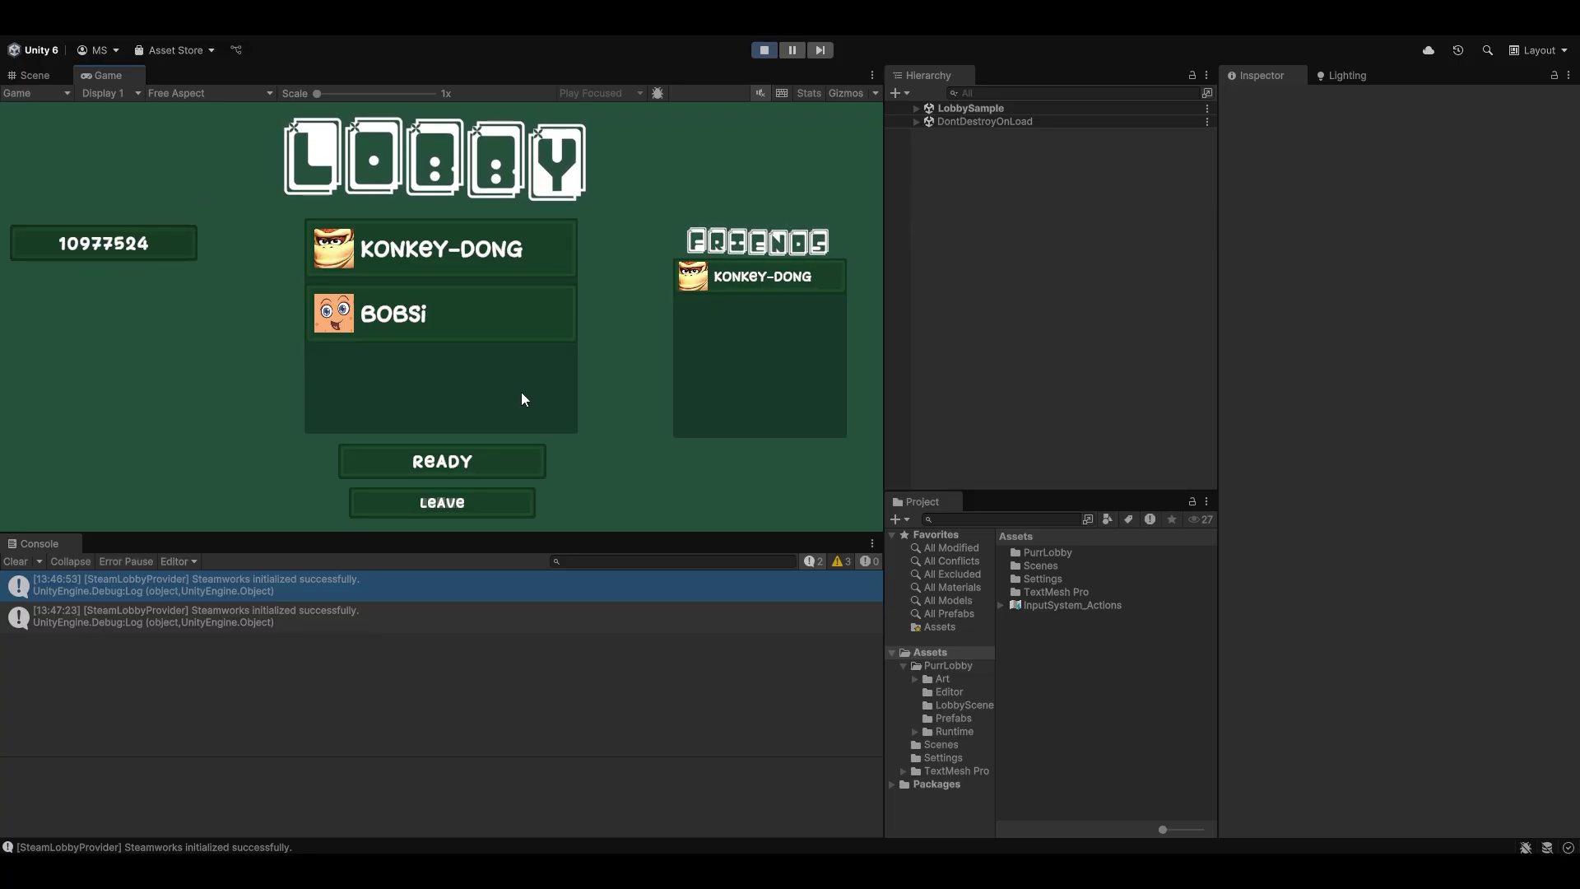
click(917, 109)
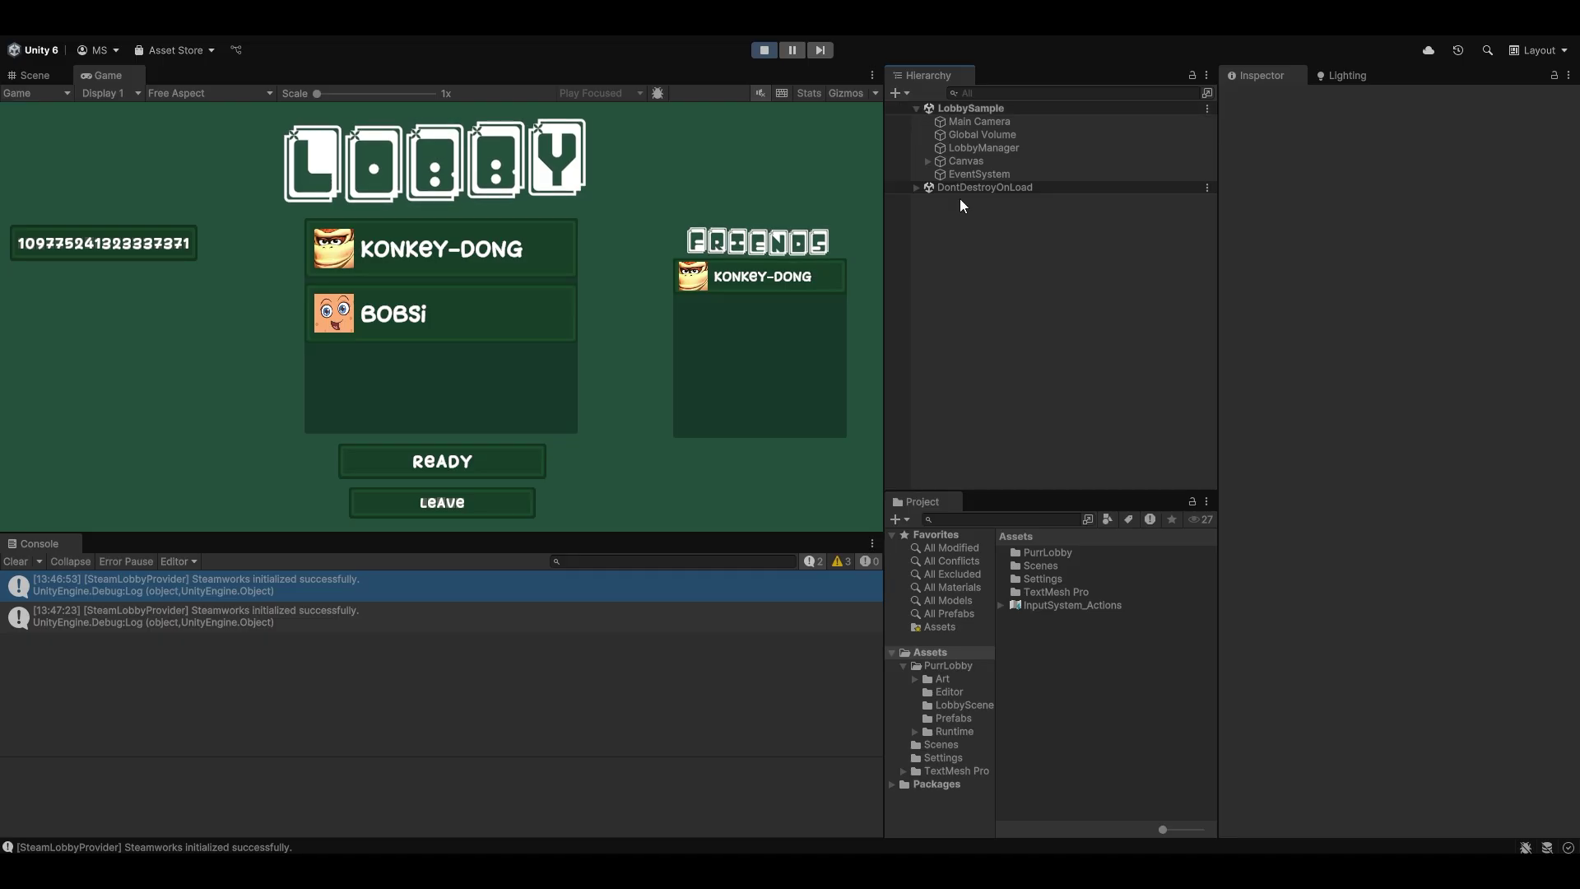
click(936, 146)
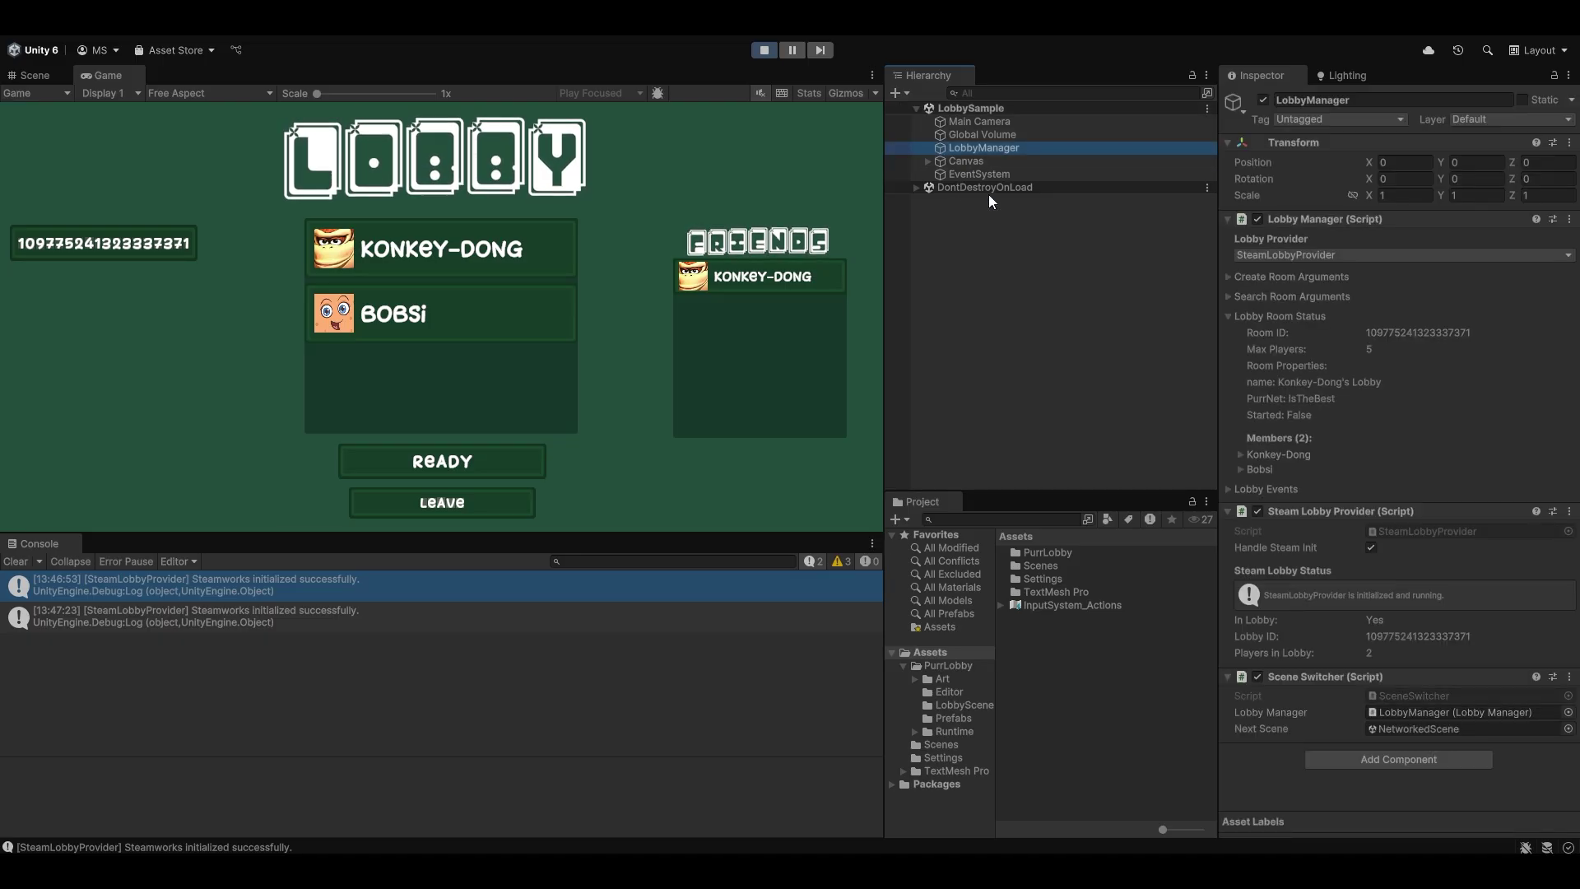
click(928, 161)
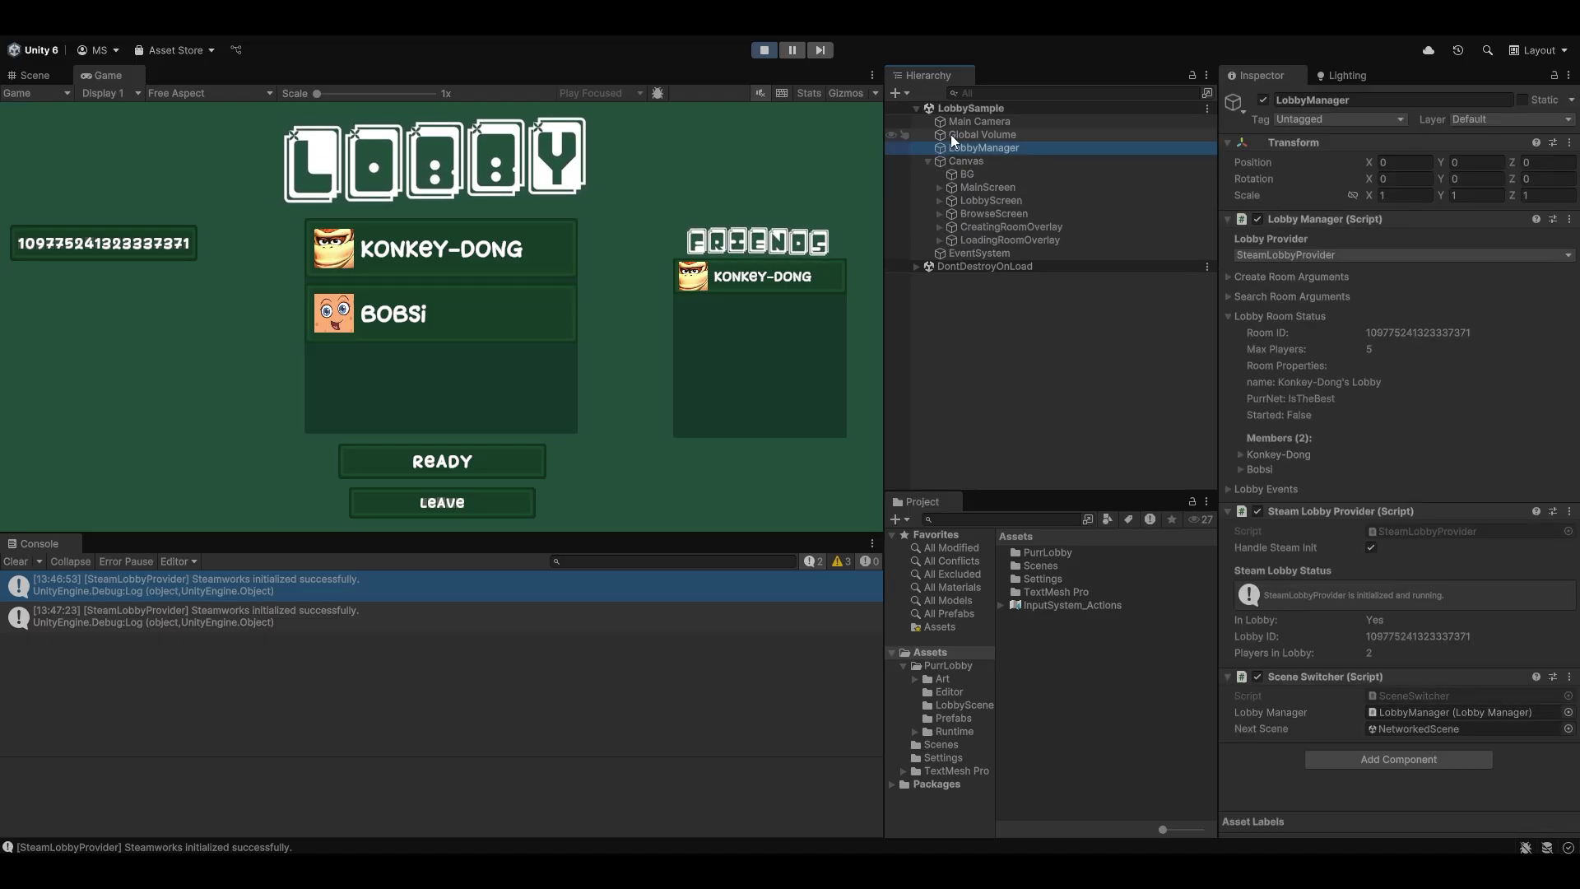
click(982, 189)
click(980, 214)
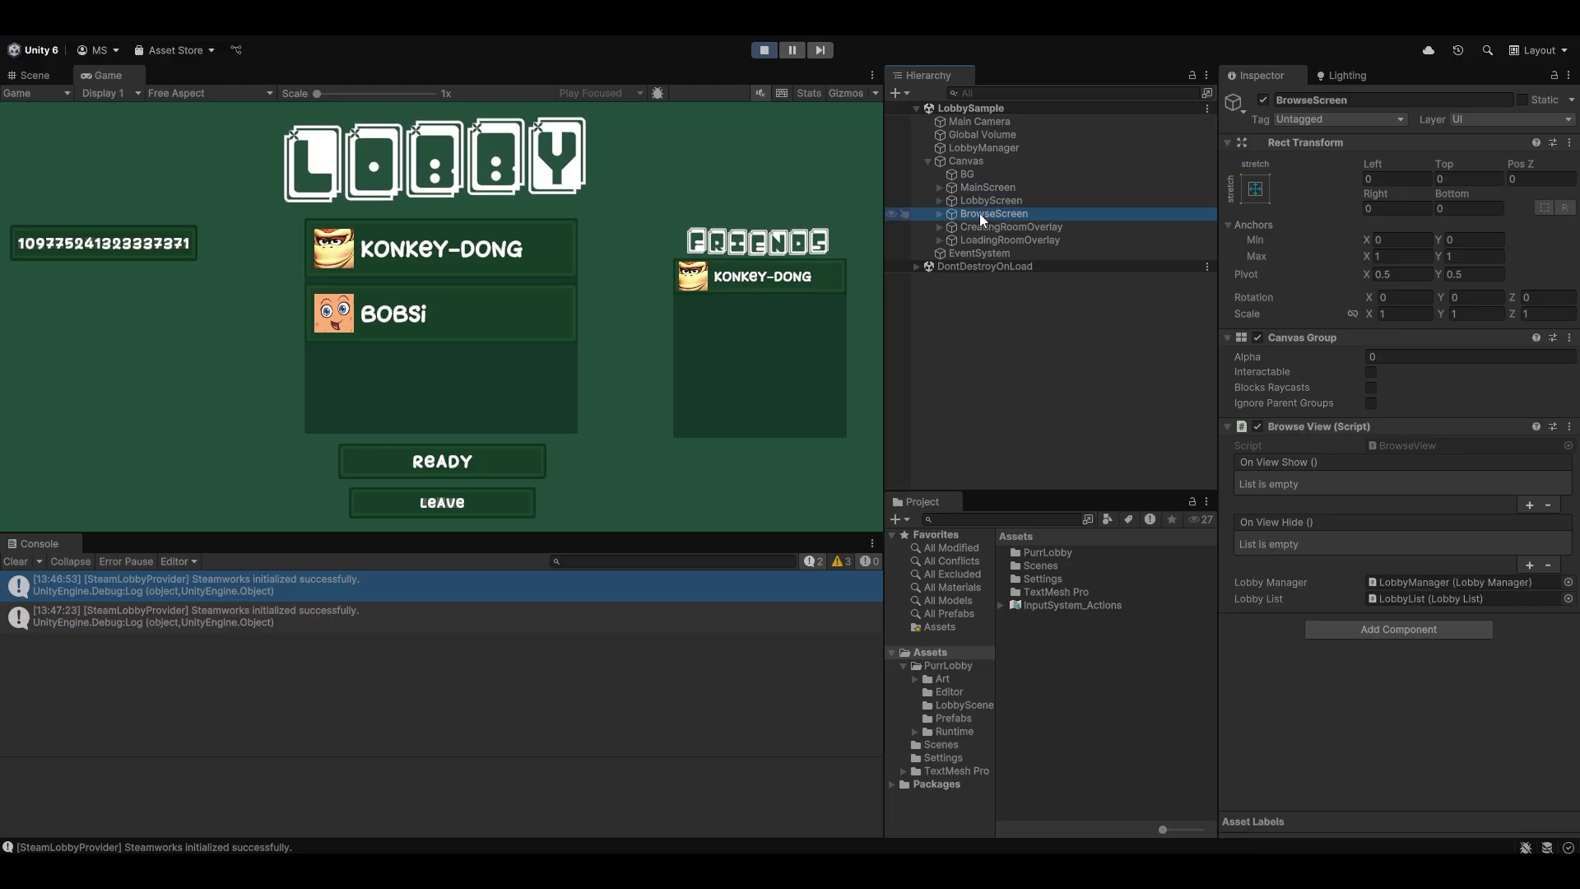
- Try the Online and All filters on the FriendList under LobbyScreen's Invite object and set the filter back to In This Game
click(938, 201)
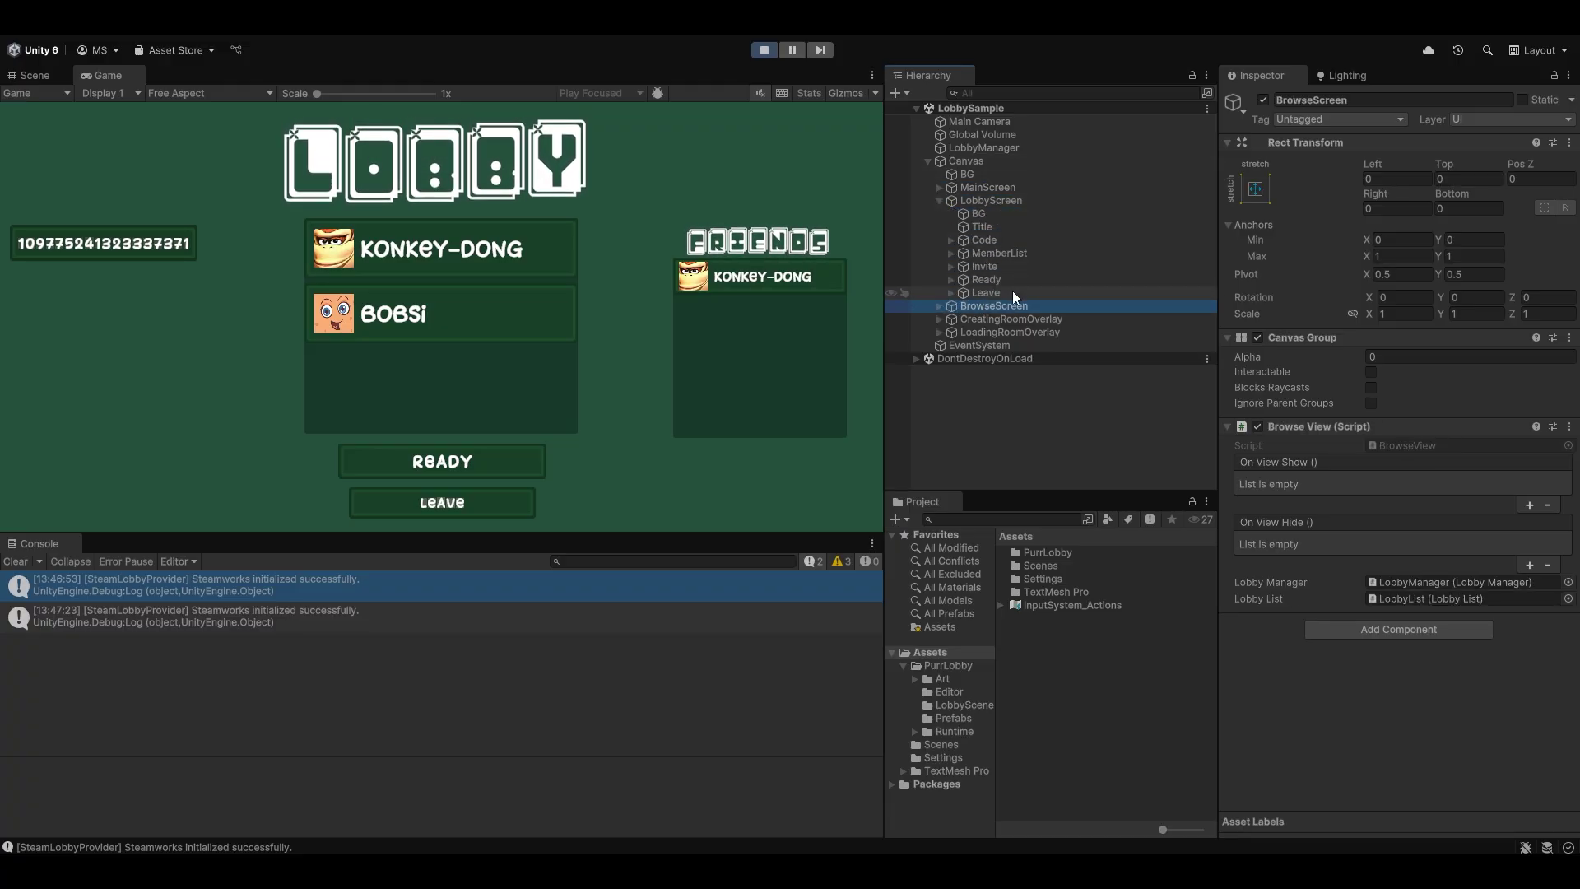
click(981, 266)
click(951, 267)
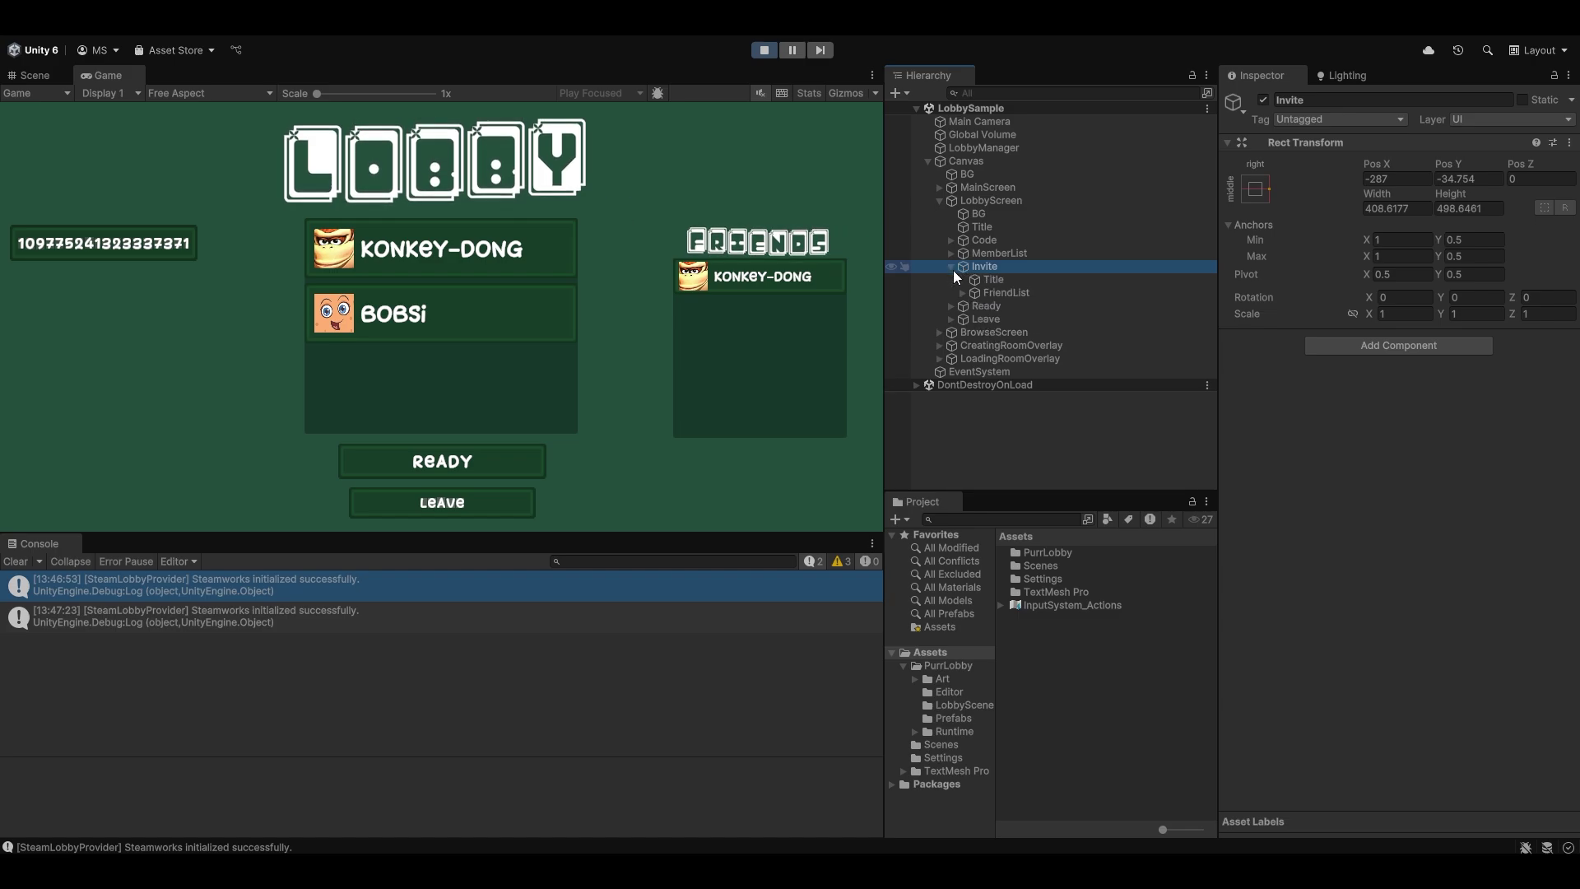
click(1008, 292)
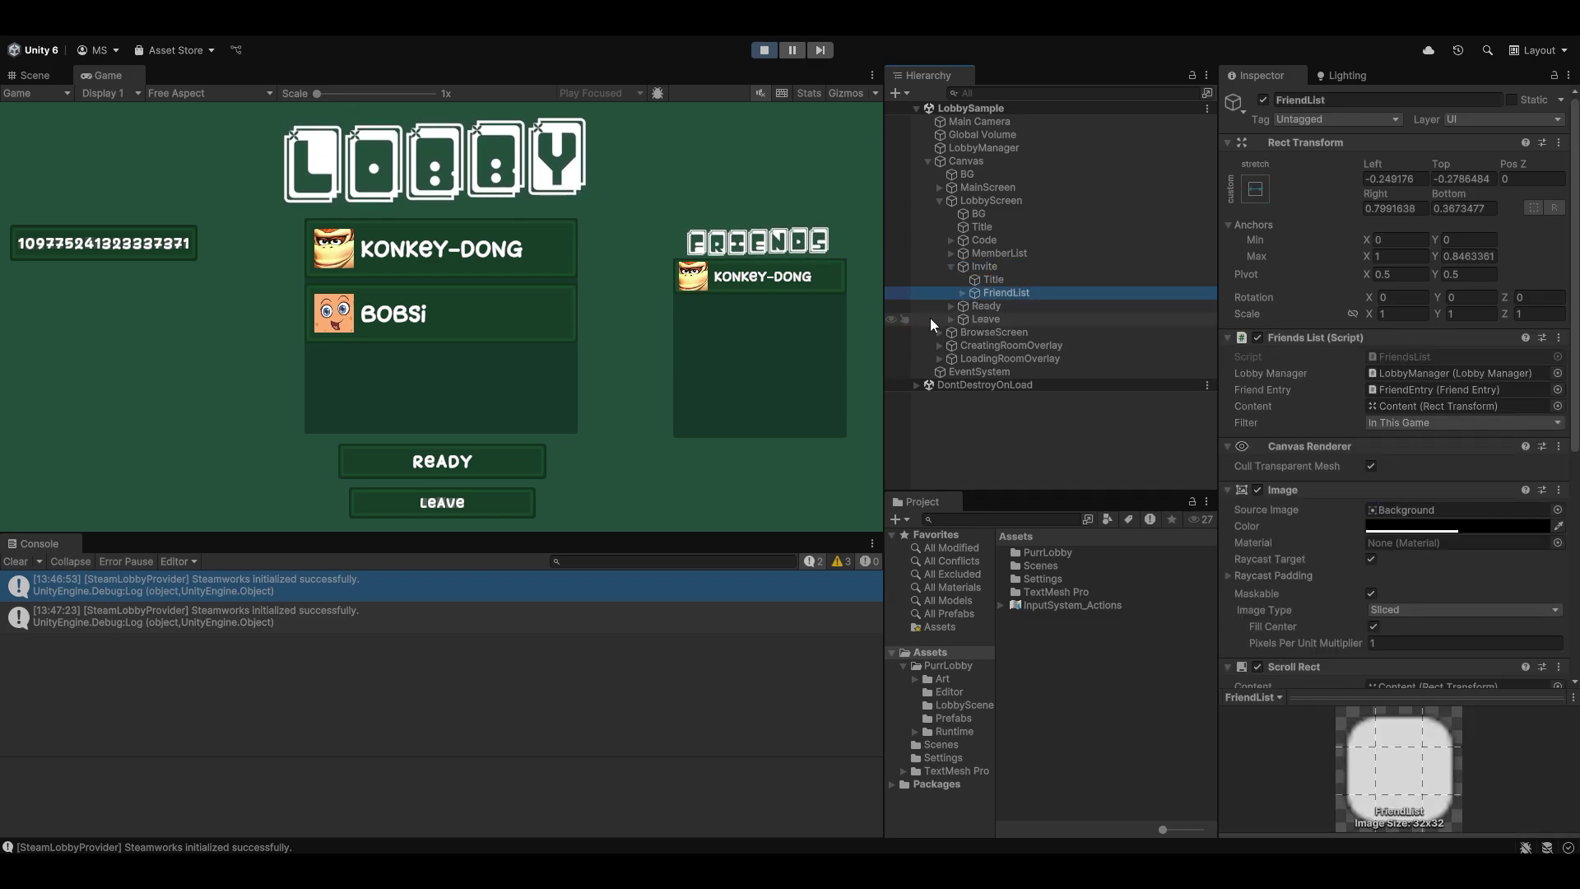
click(1404, 423)
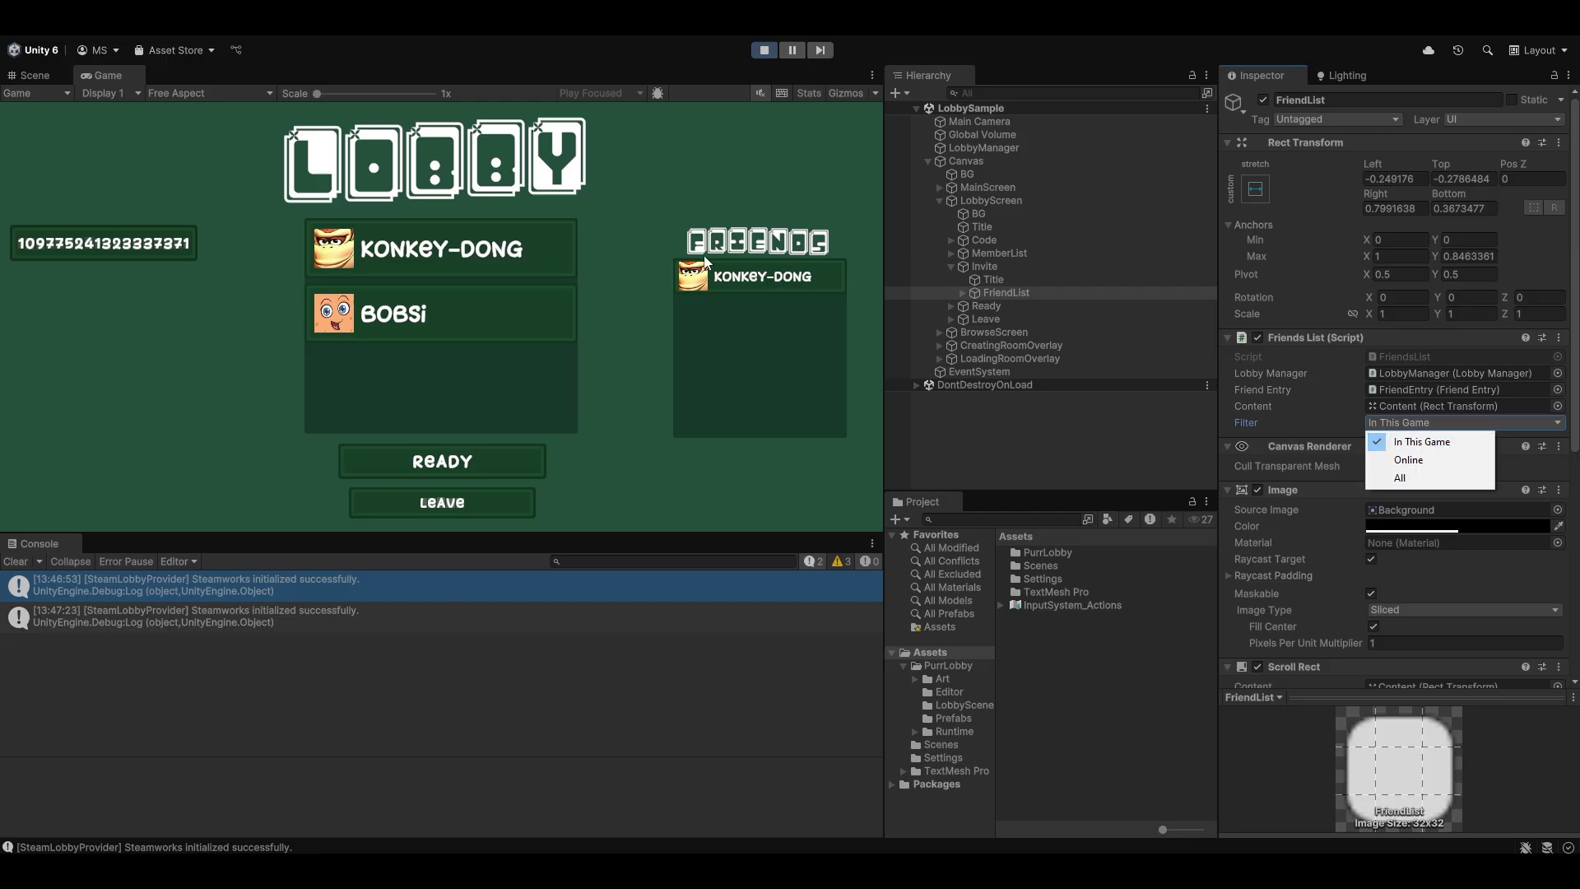
click(1409, 460)
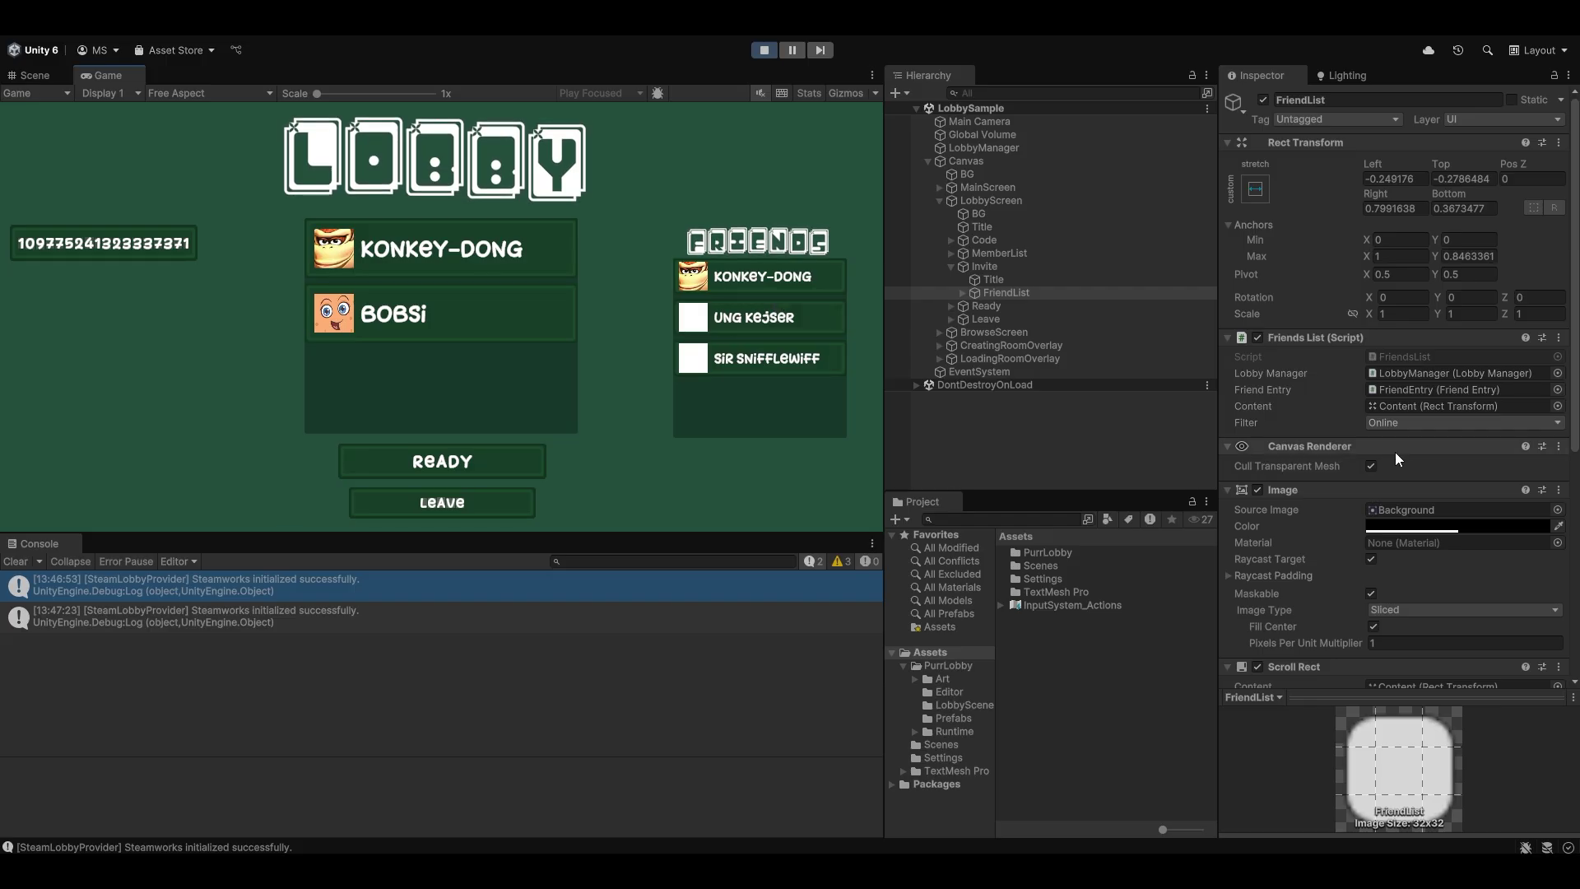
click(1390, 423)
click(1403, 477)
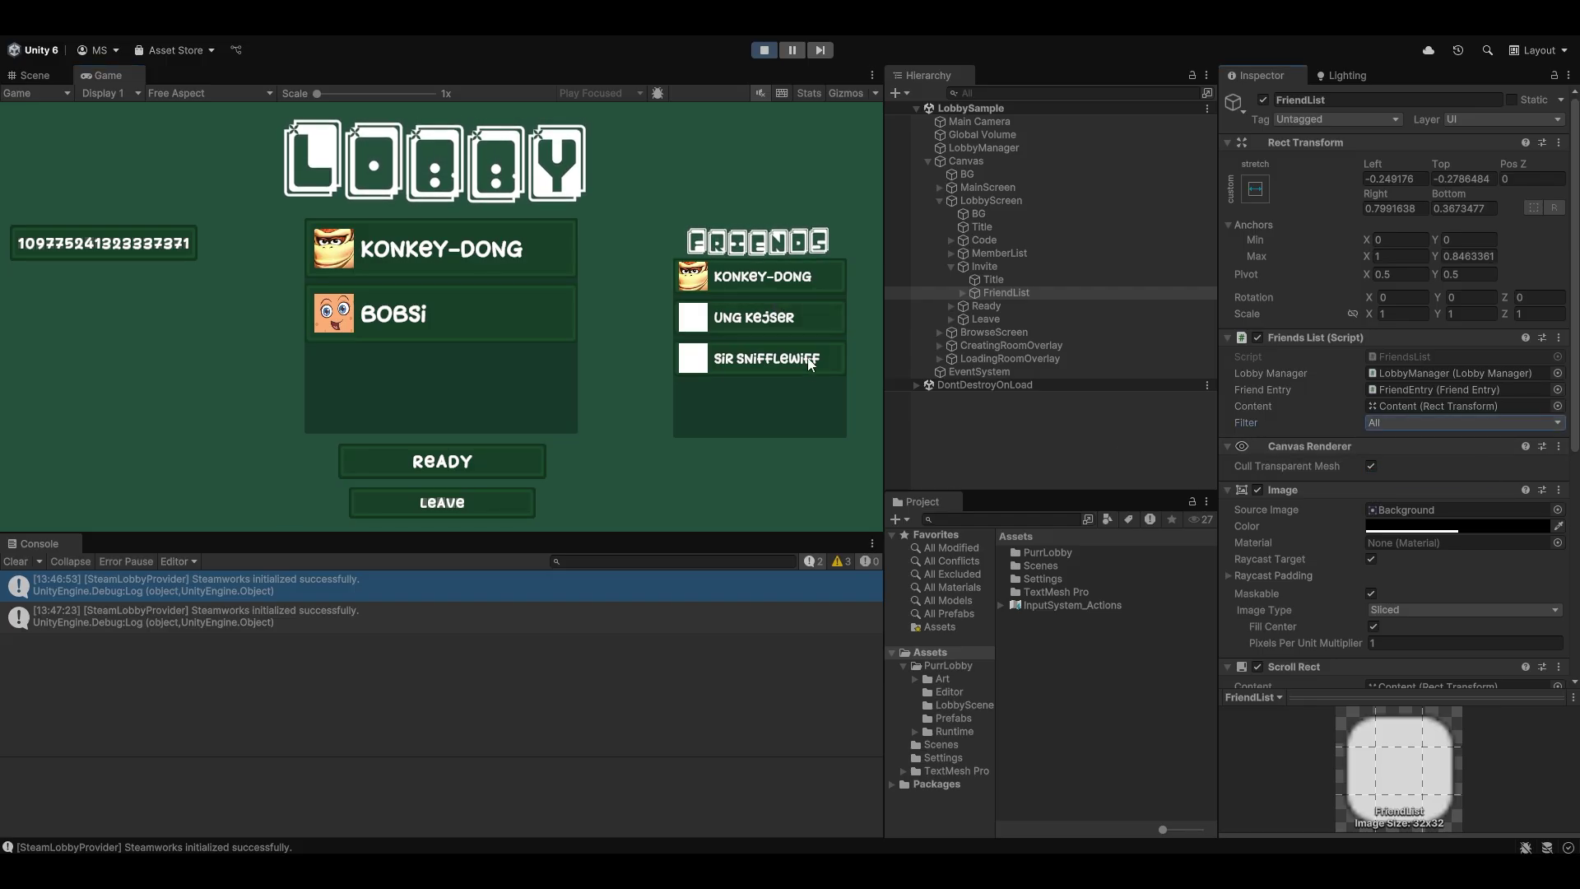
click(716, 382)
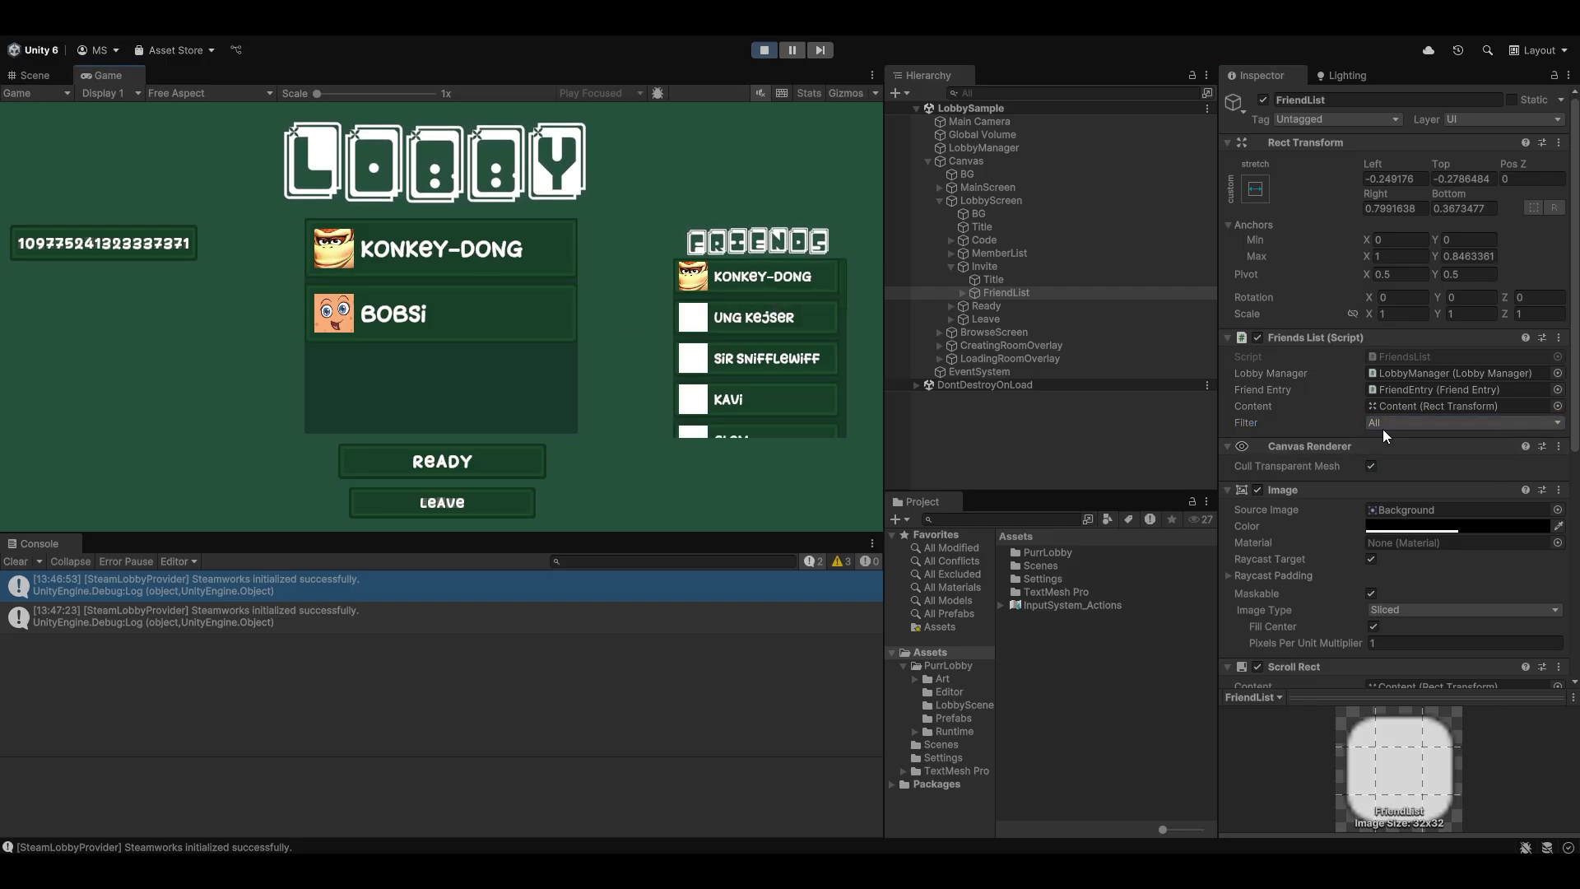
click(1409, 423)
click(1399, 445)
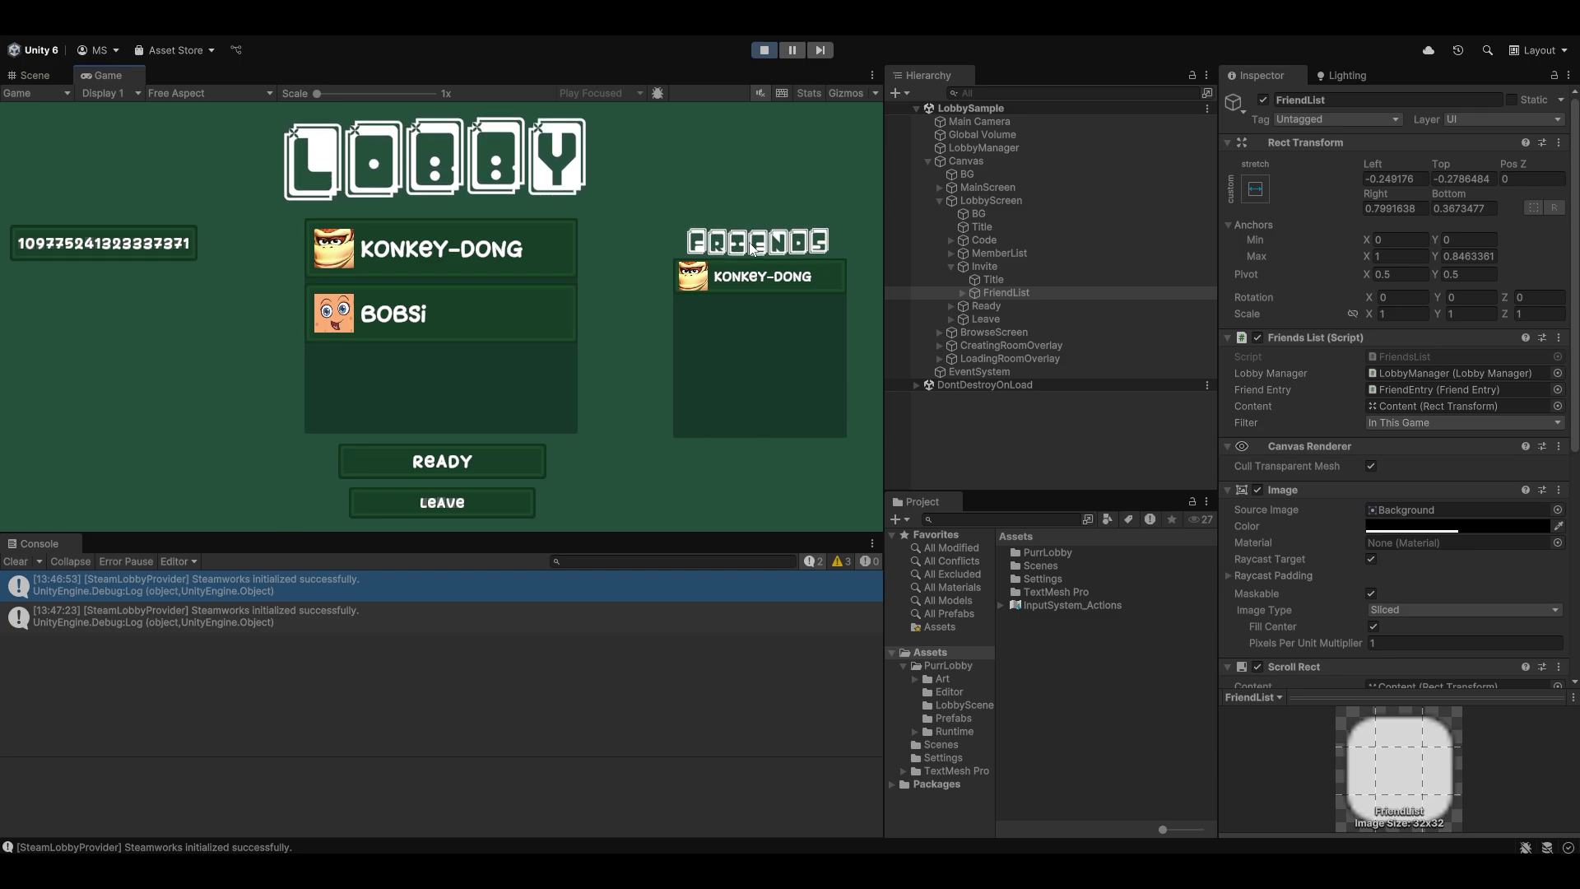
- Stop play mode and expand LobbyManager's Create Room Arguments to review the max players and room properties
click(765, 50)
click(984, 147)
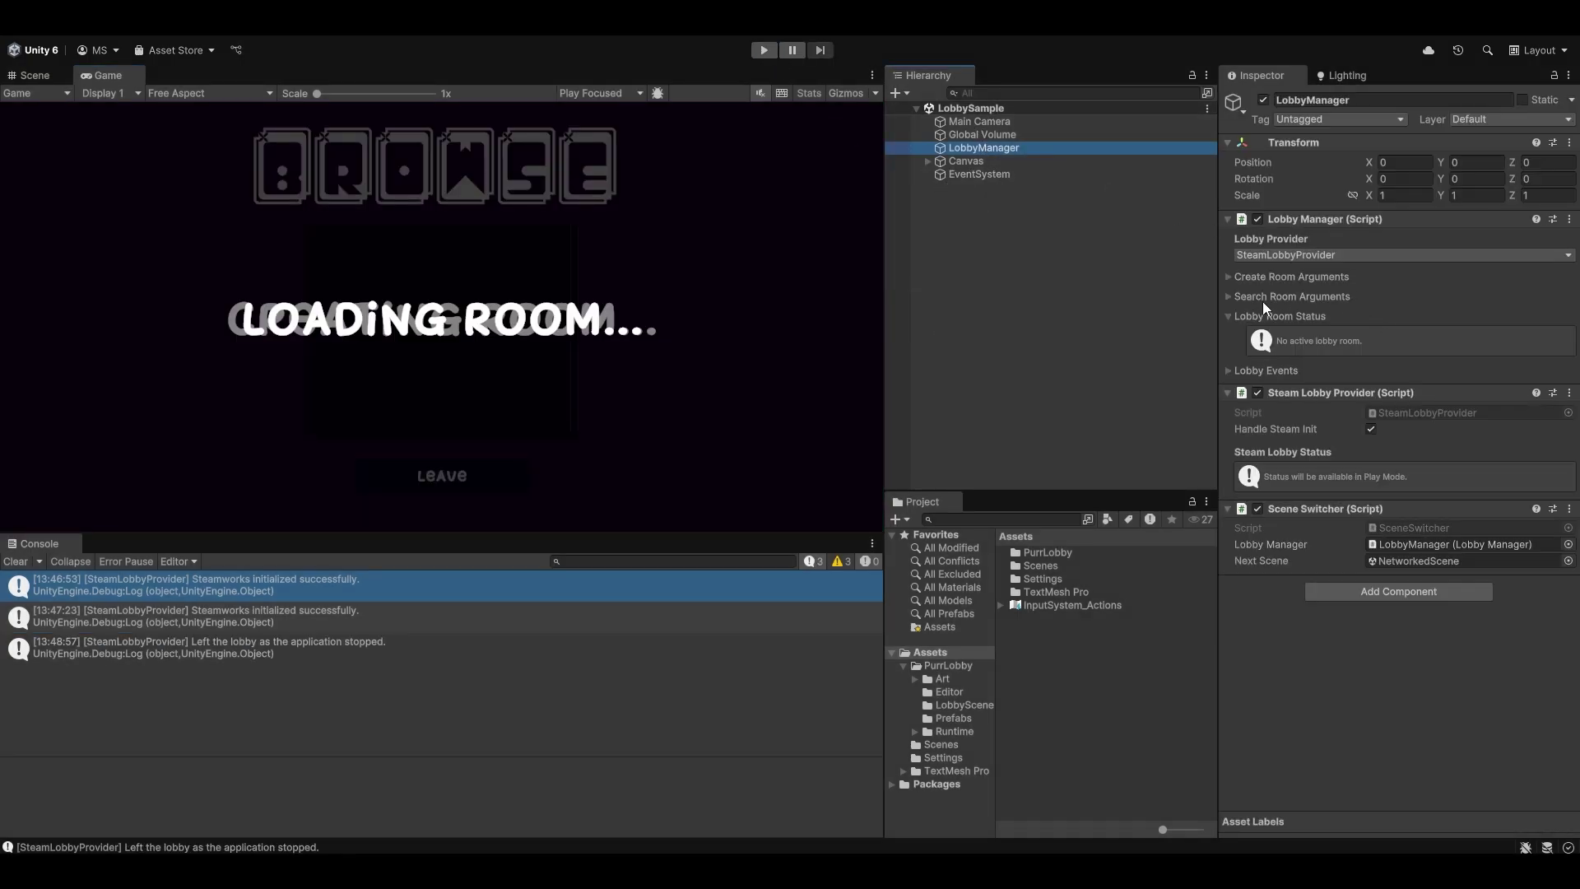
click(1226, 279)
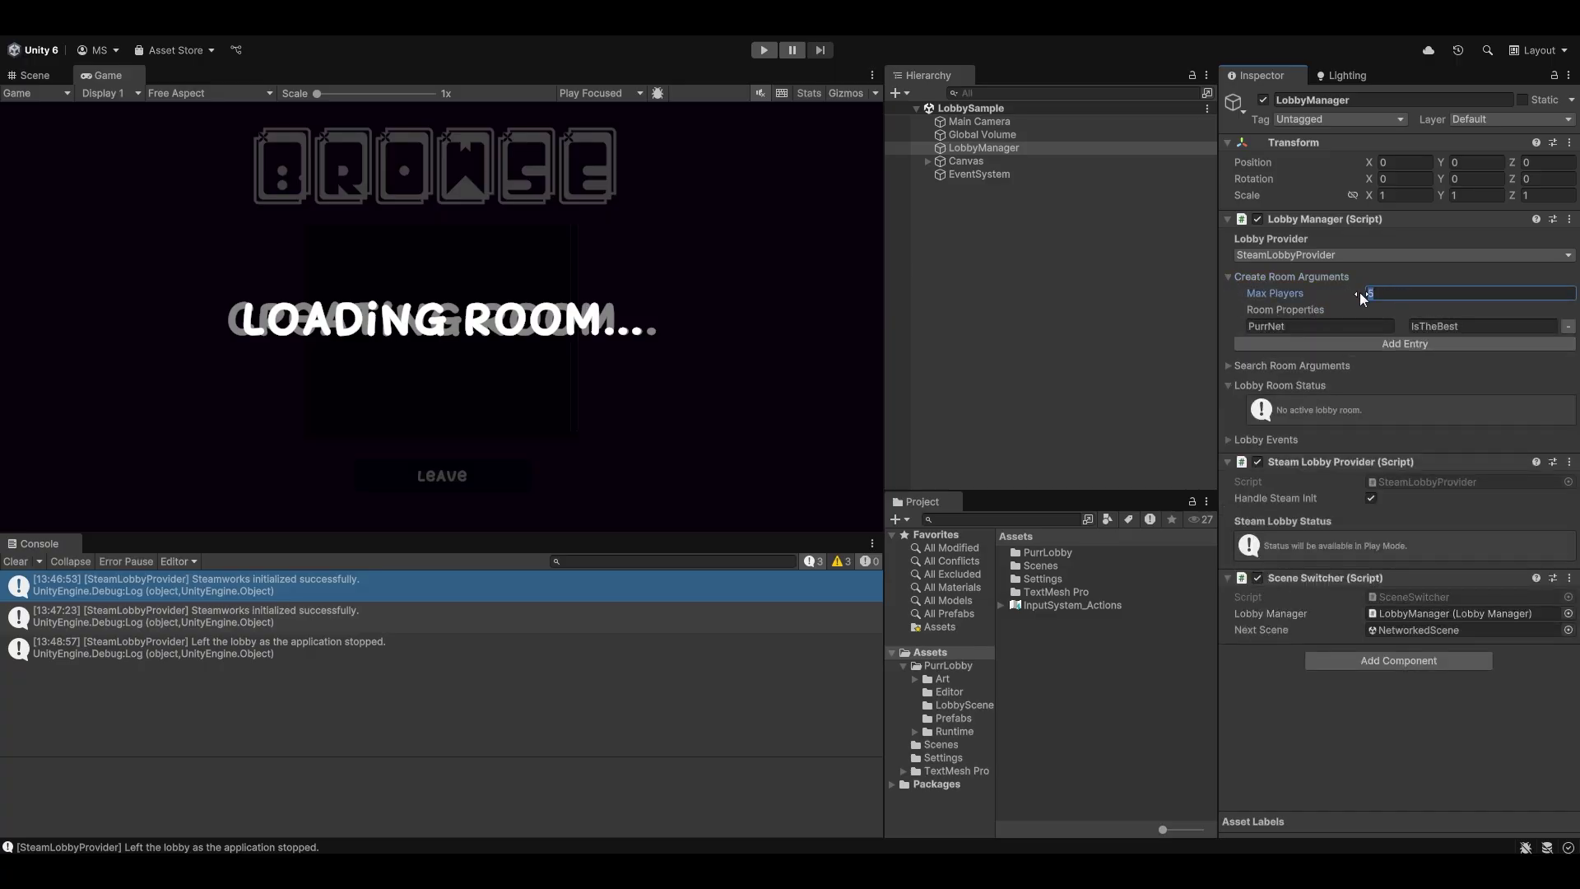
click(1471, 327)
click(1473, 327)
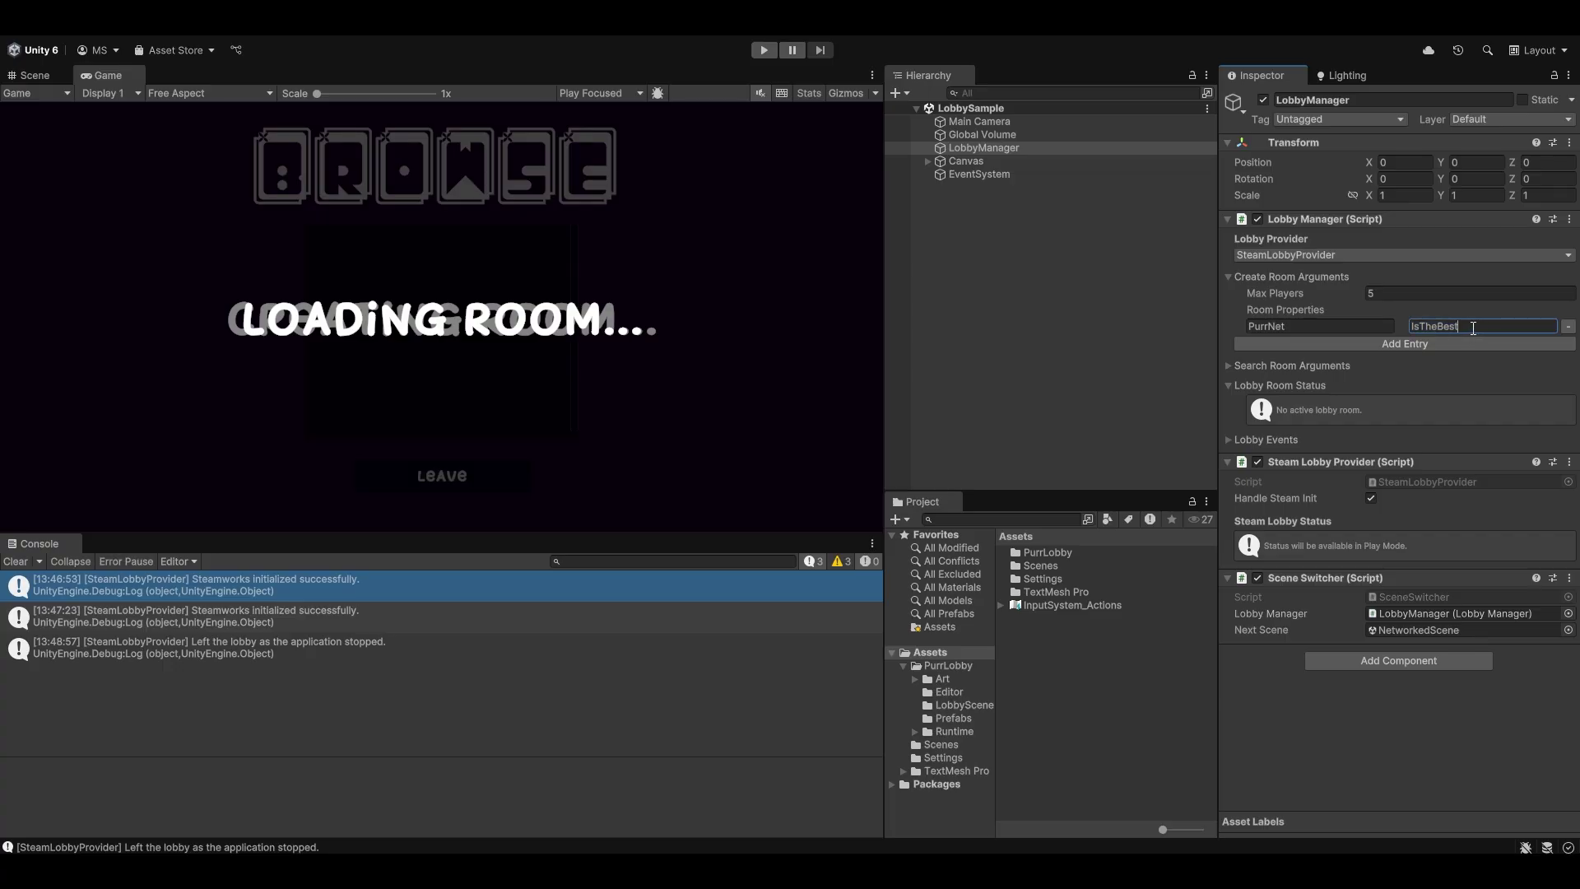
- Examine the key and value of the PurrNet entry in the room properties and briefly run the scene
click(1277, 327)
key(Tab)
key(shift+Tab)
click(1470, 327)
click(1470, 327)
click(765, 50)
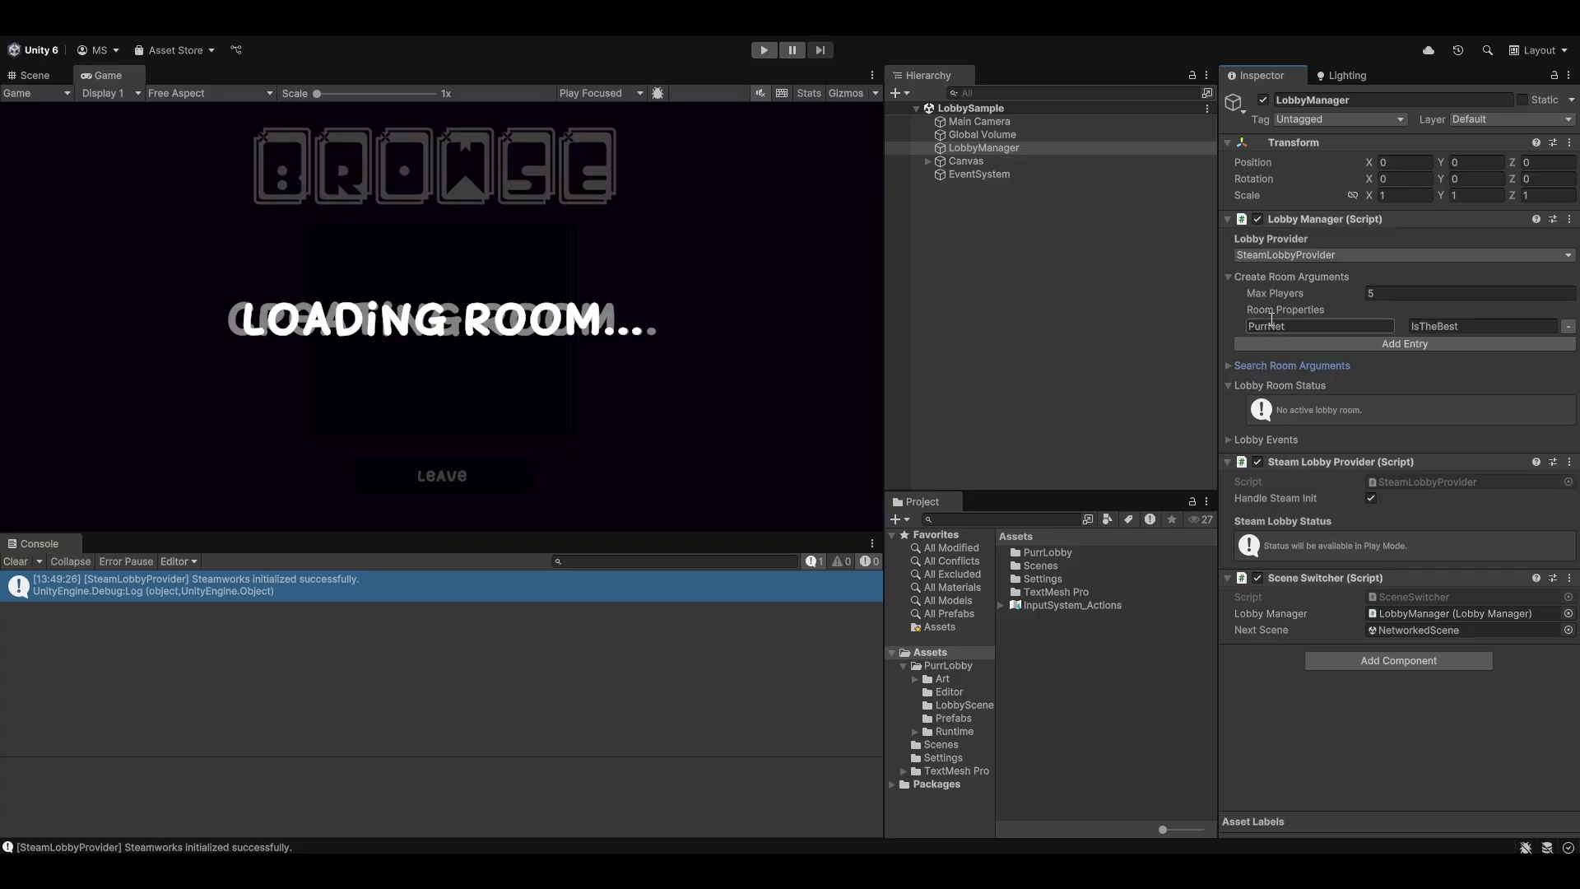
click(1462, 325)
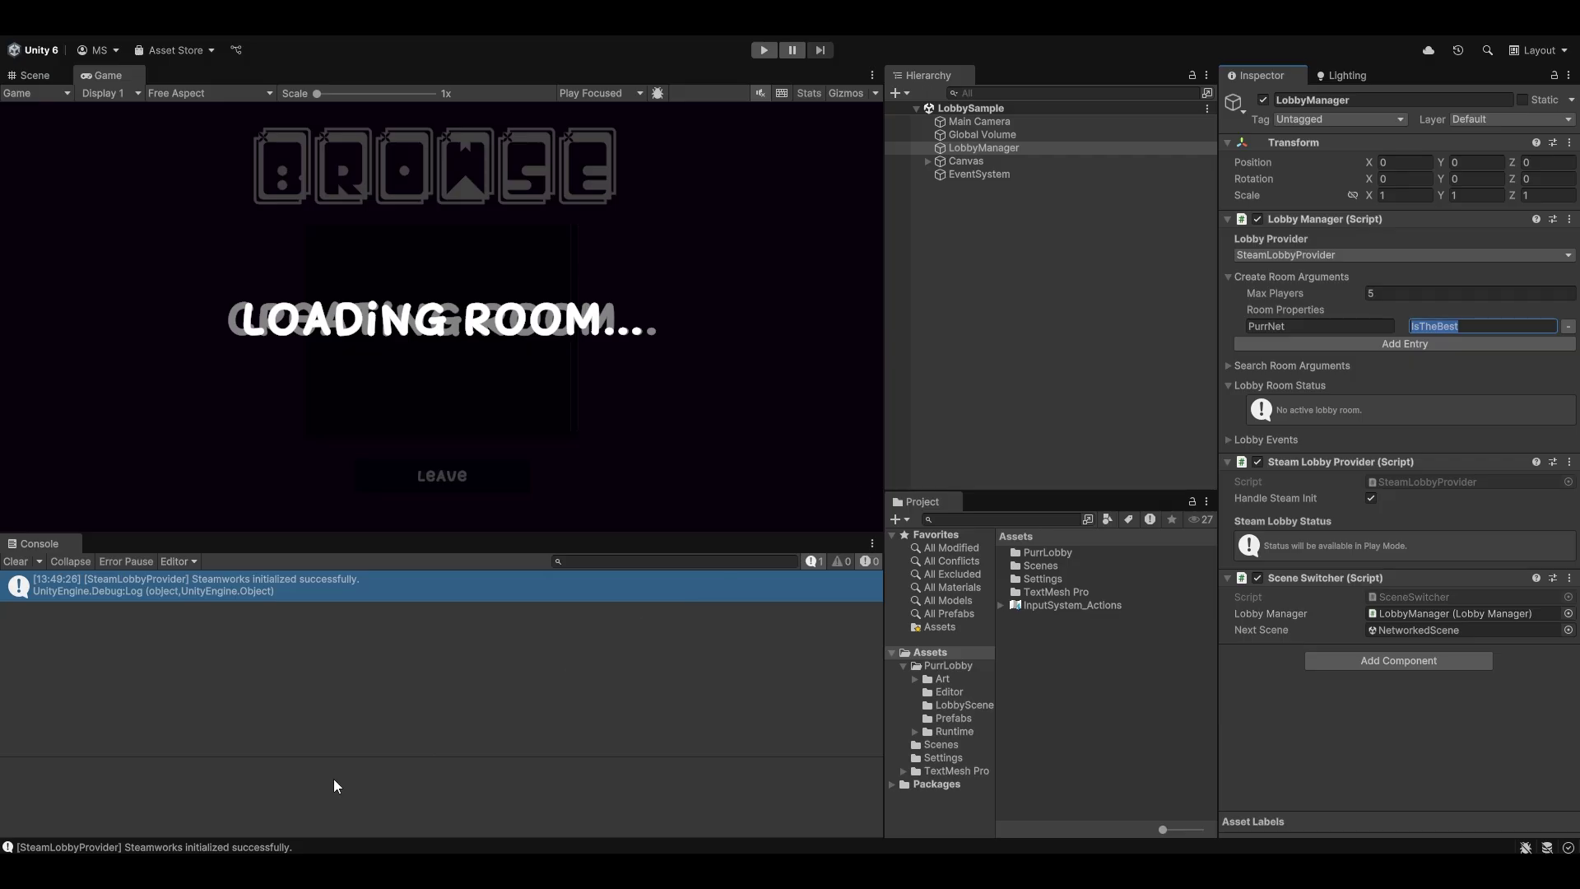
click(530, 648)
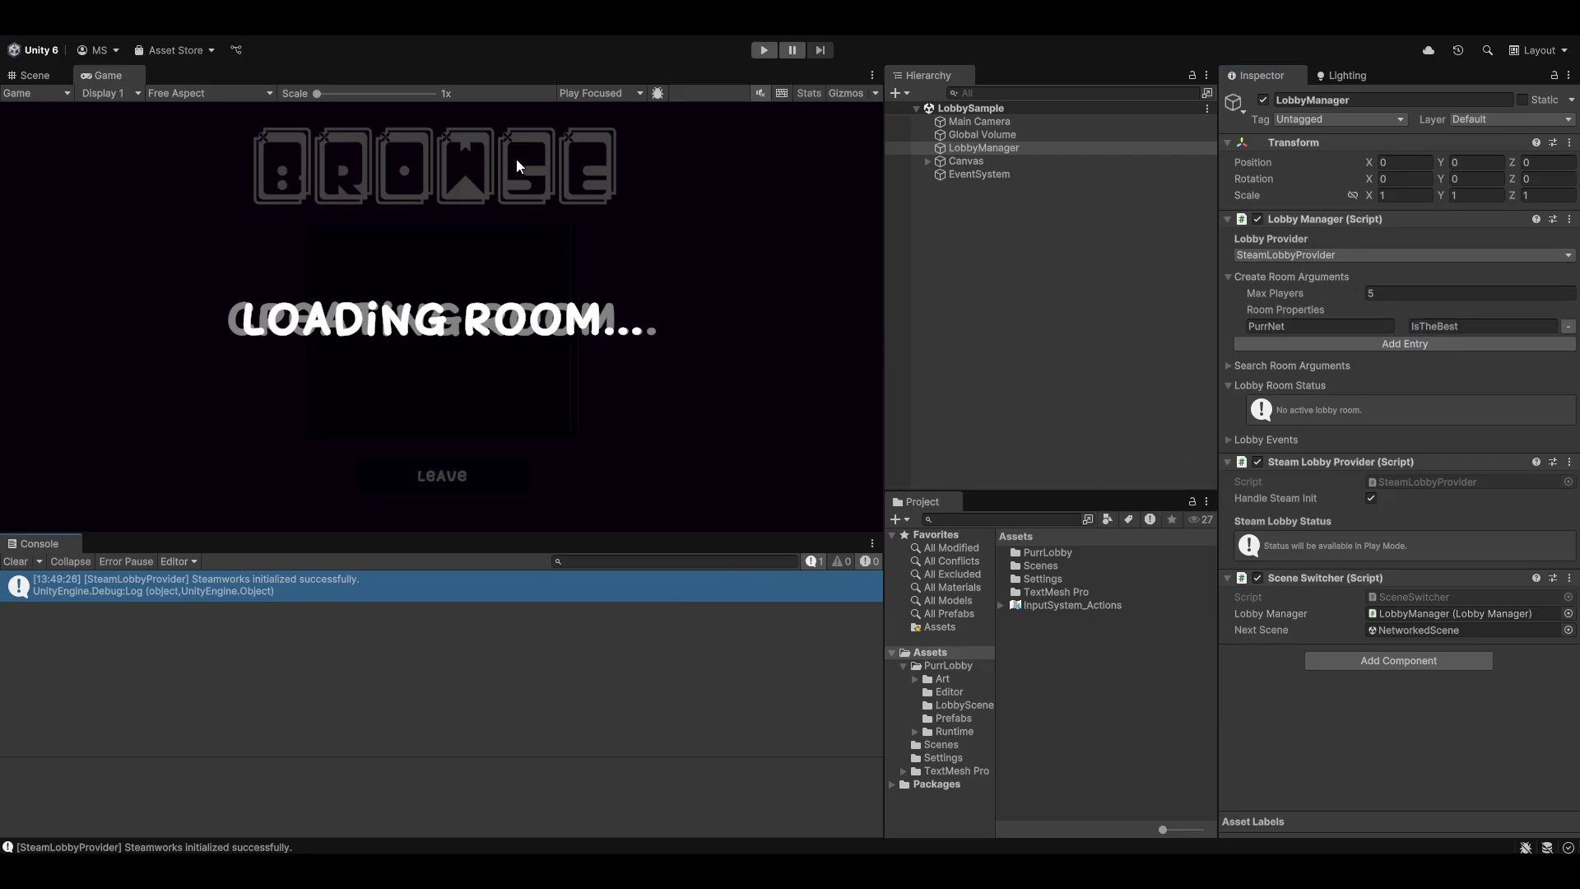
- Compare the PurrNet entry in LobbyManager's Search Room Arguments with the one in Create Room Arguments, and collapse both sections
click(1232, 366)
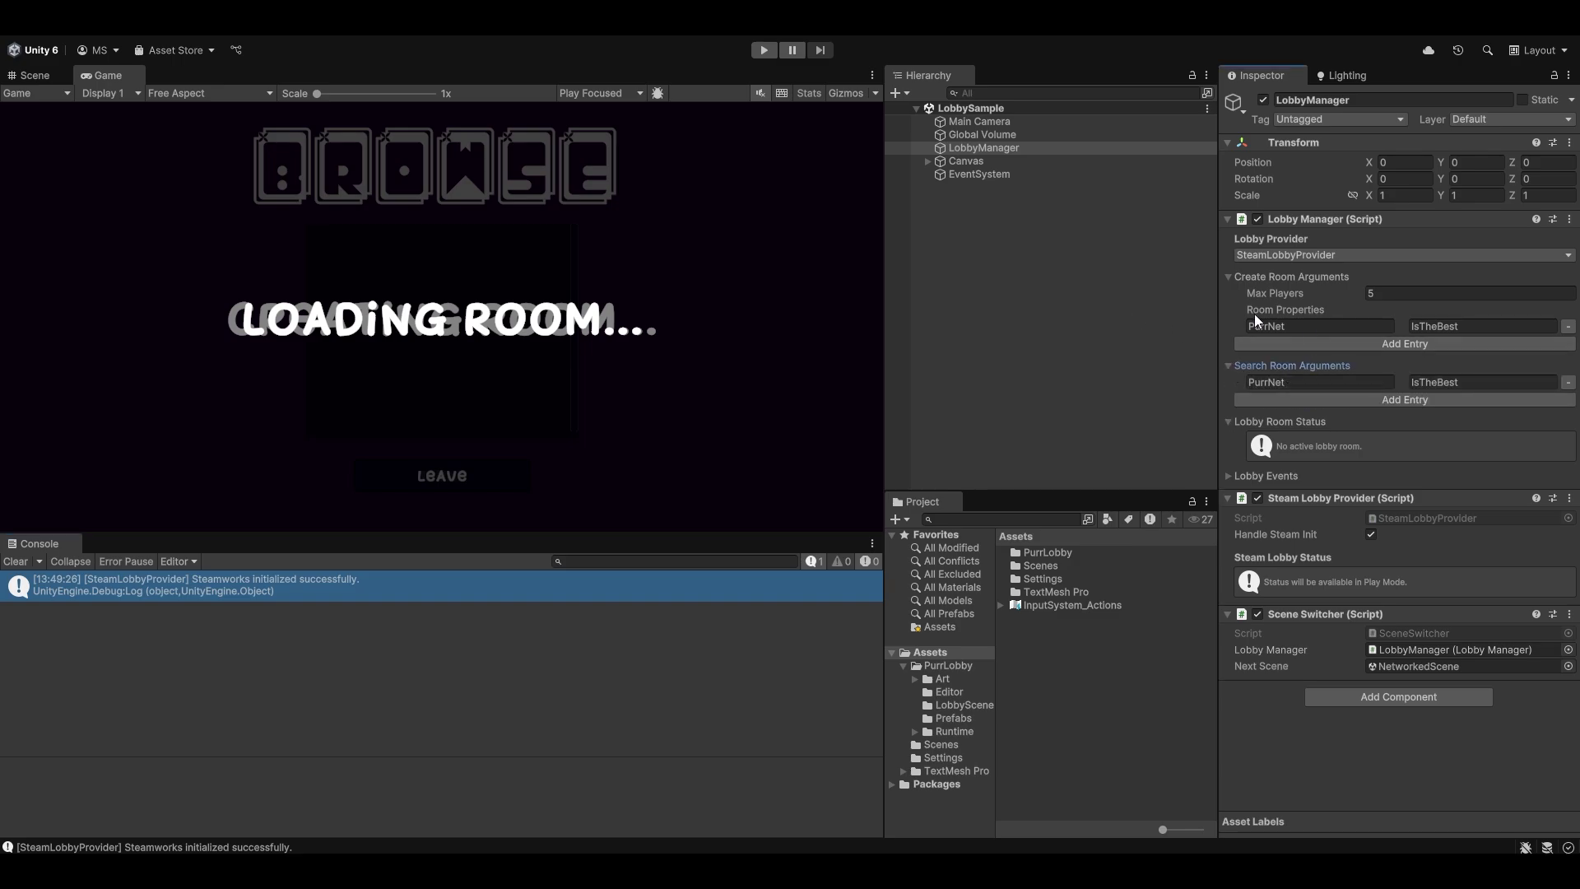
click(1464, 326)
click(1271, 382)
click(1473, 382)
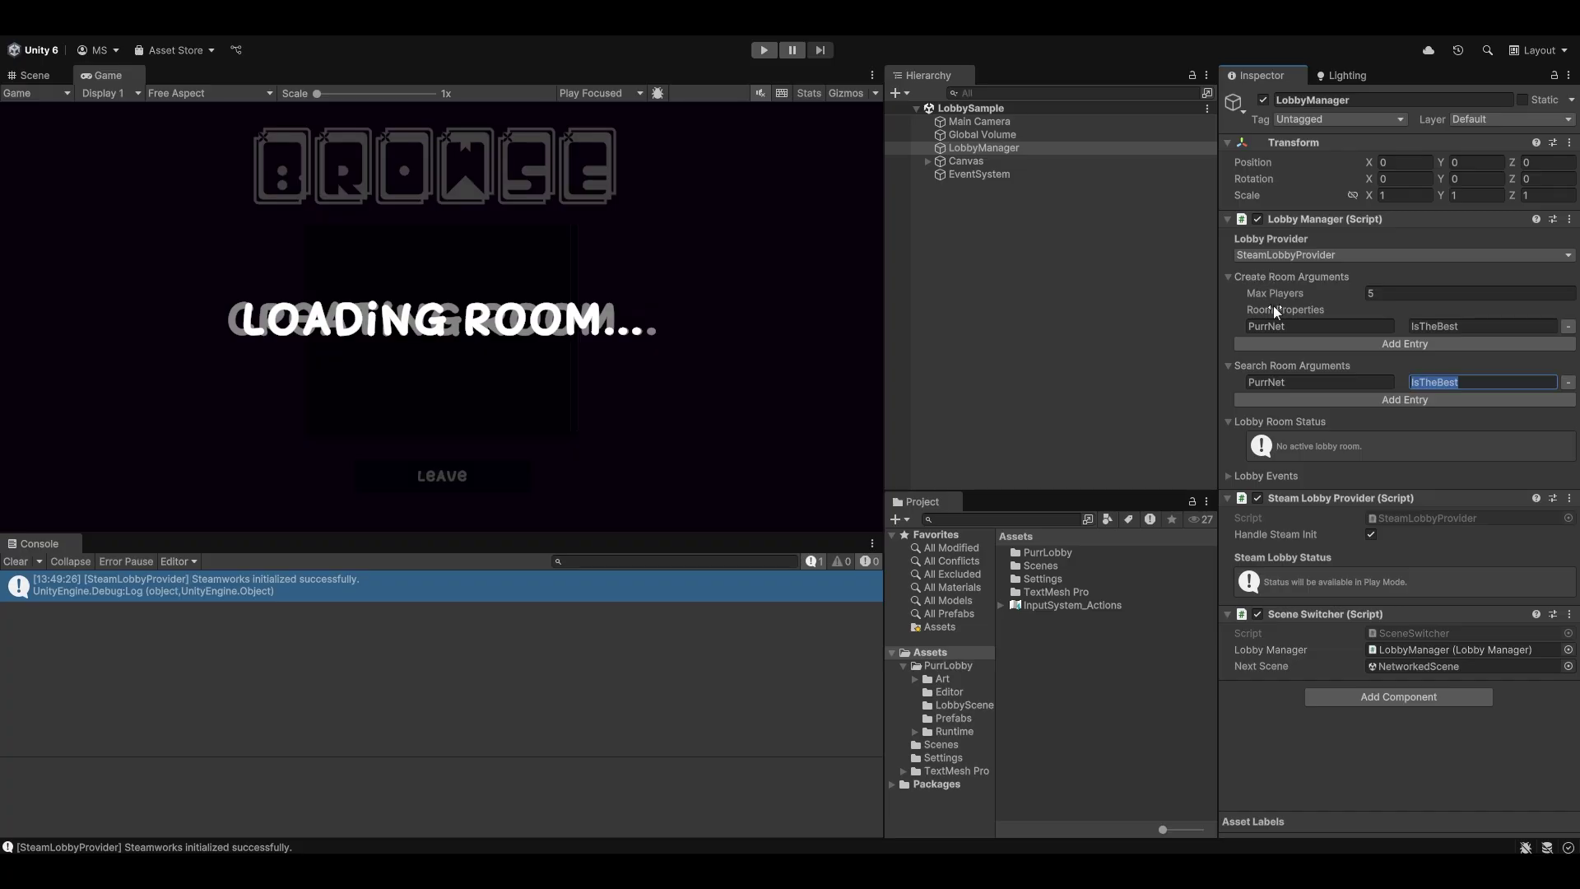
click(1300, 326)
click(1426, 327)
click(1316, 382)
click(1470, 380)
click(1465, 381)
click(1347, 381)
click(1477, 325)
click(1477, 326)
click(1472, 381)
click(1469, 382)
click(1244, 366)
click(1242, 278)
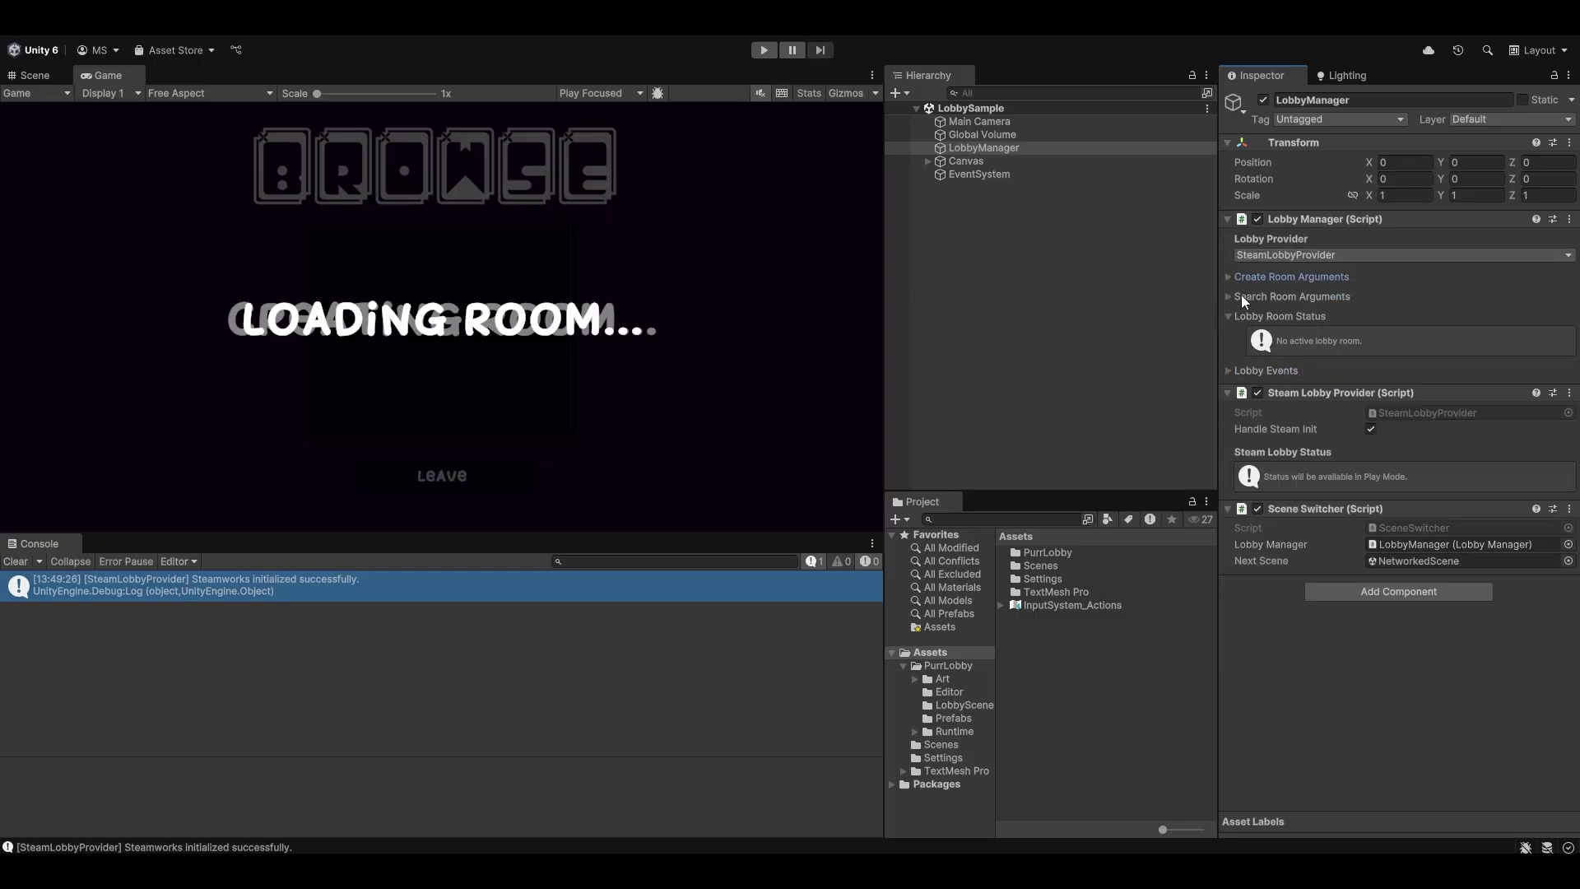
- Examine LobbyManager's Lobby Events and the functions assigned to each, with the Canvas's children expanded for reference, and collapse the events
click(1246, 374)
scroll(1335, 382, down, 8)
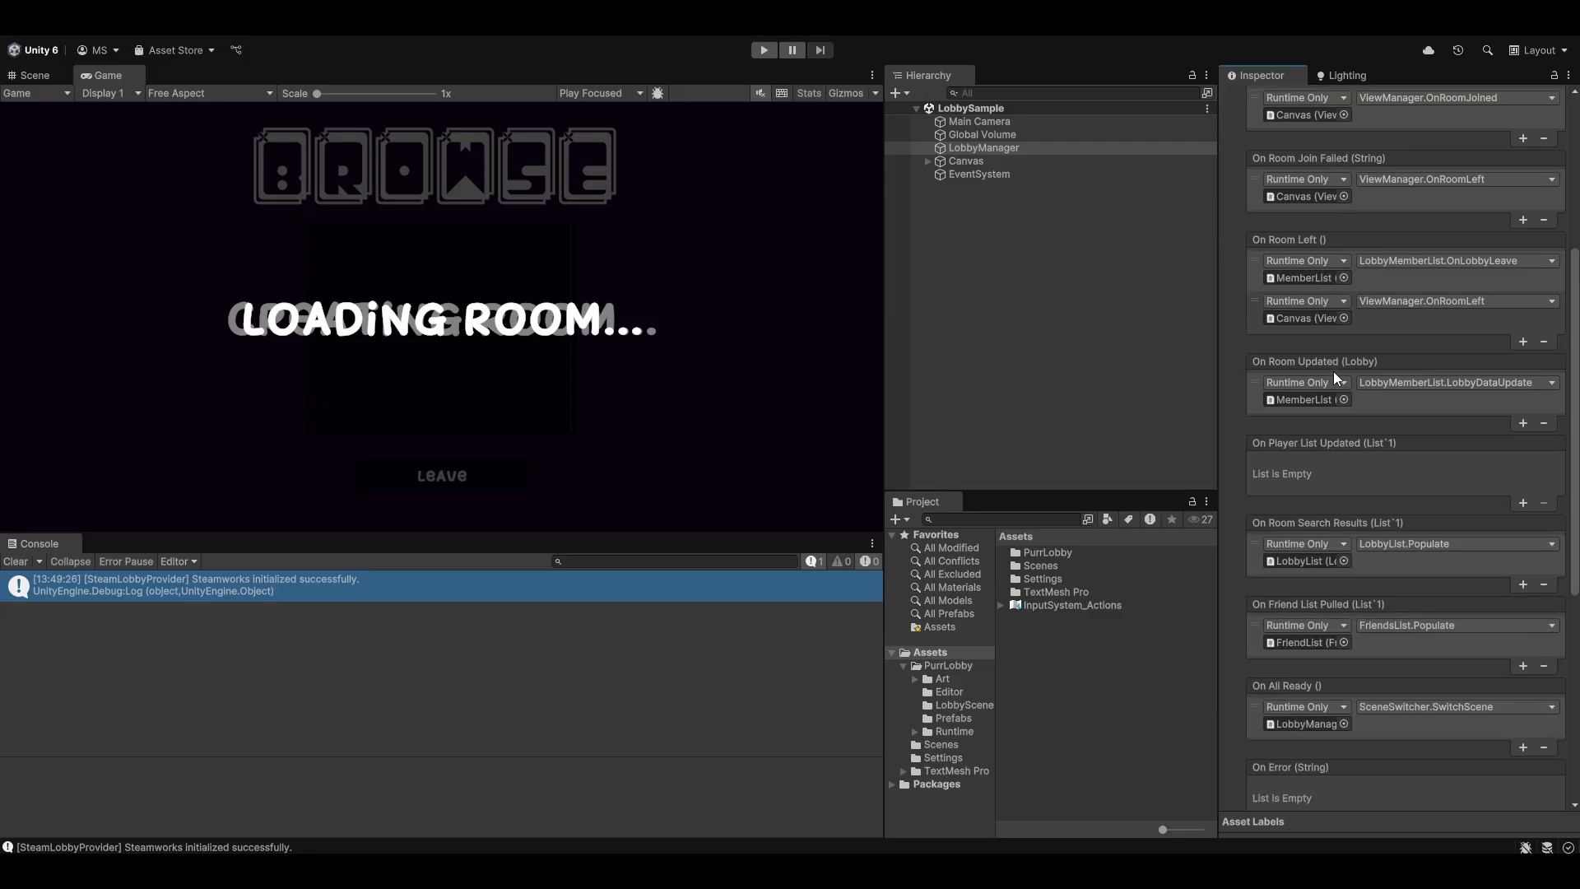
scroll(1333, 373, up, 3)
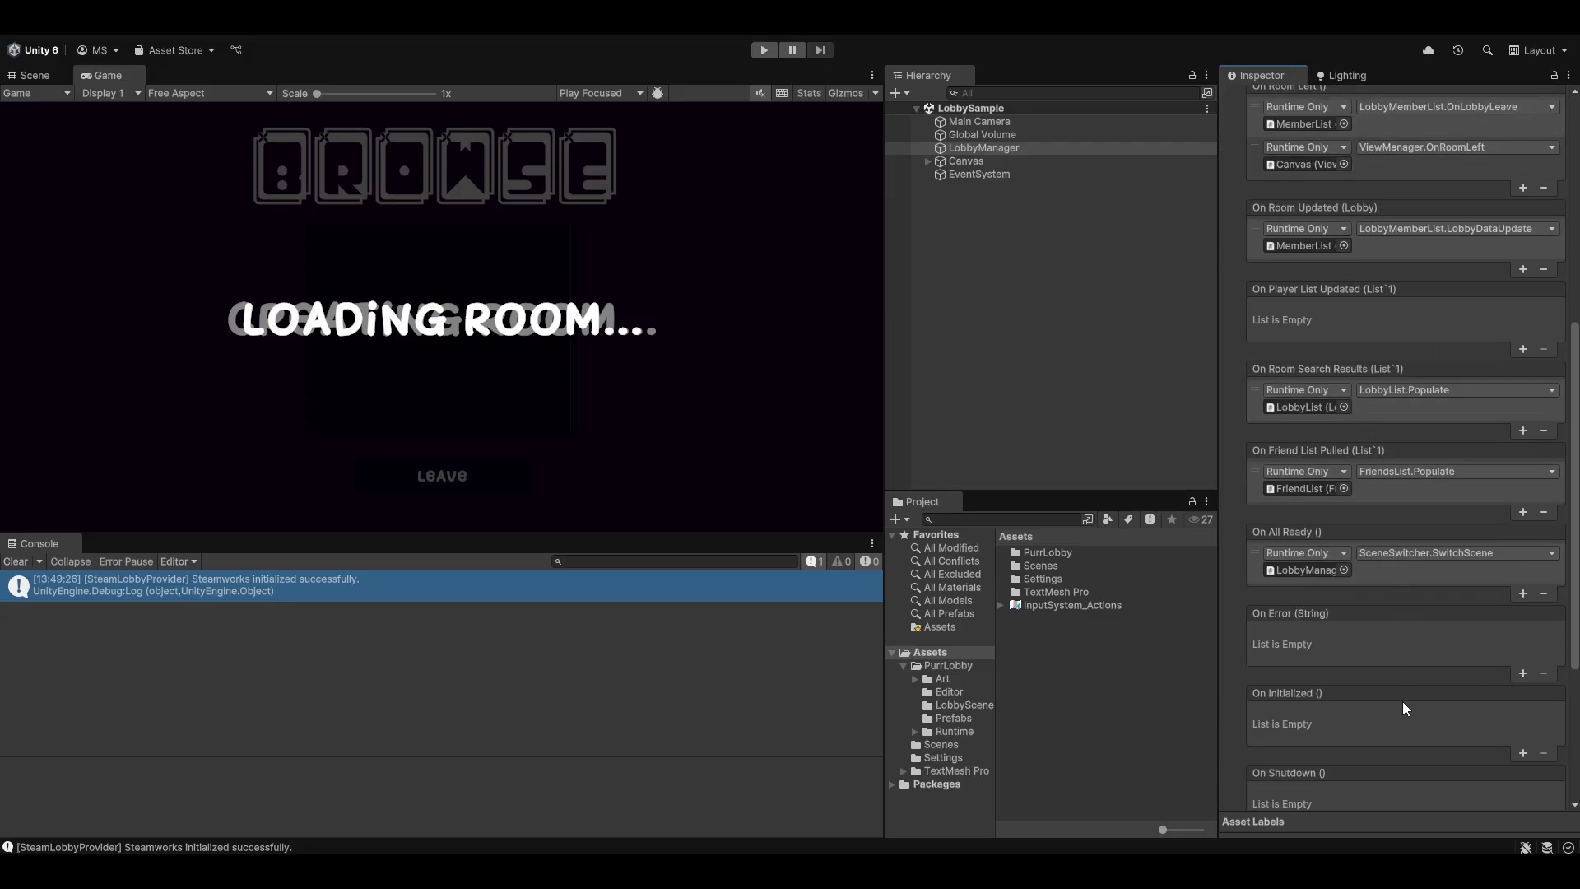
scroll(1422, 703, up, 2)
scroll(1421, 703, down, 6)
scroll(1430, 594, up, 8)
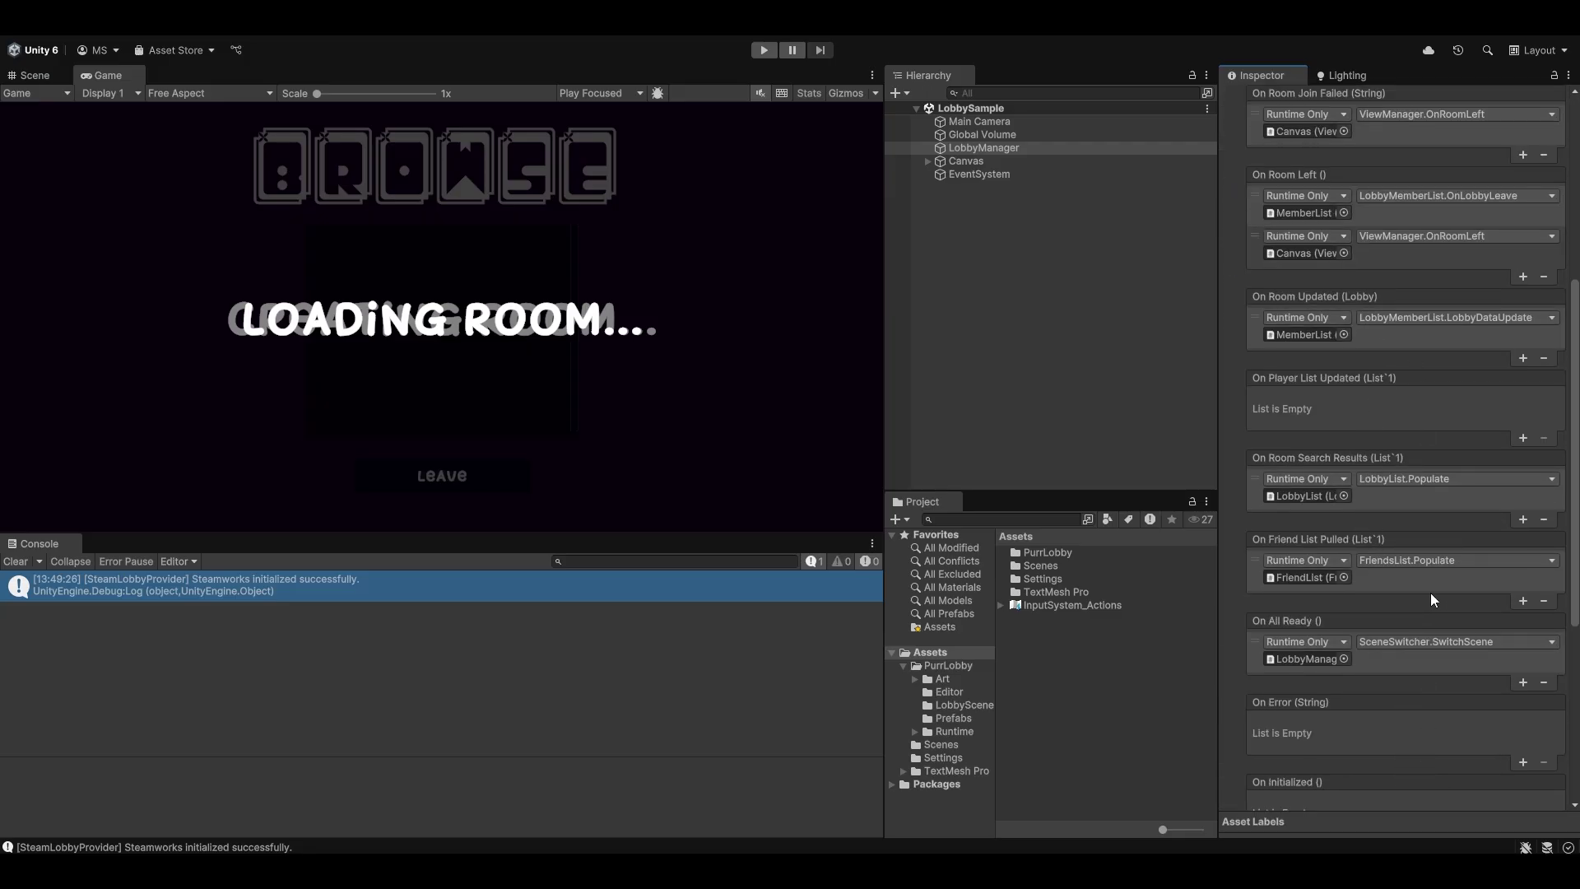
scroll(1430, 593, up, 4)
scroll(1473, 340, up, 2)
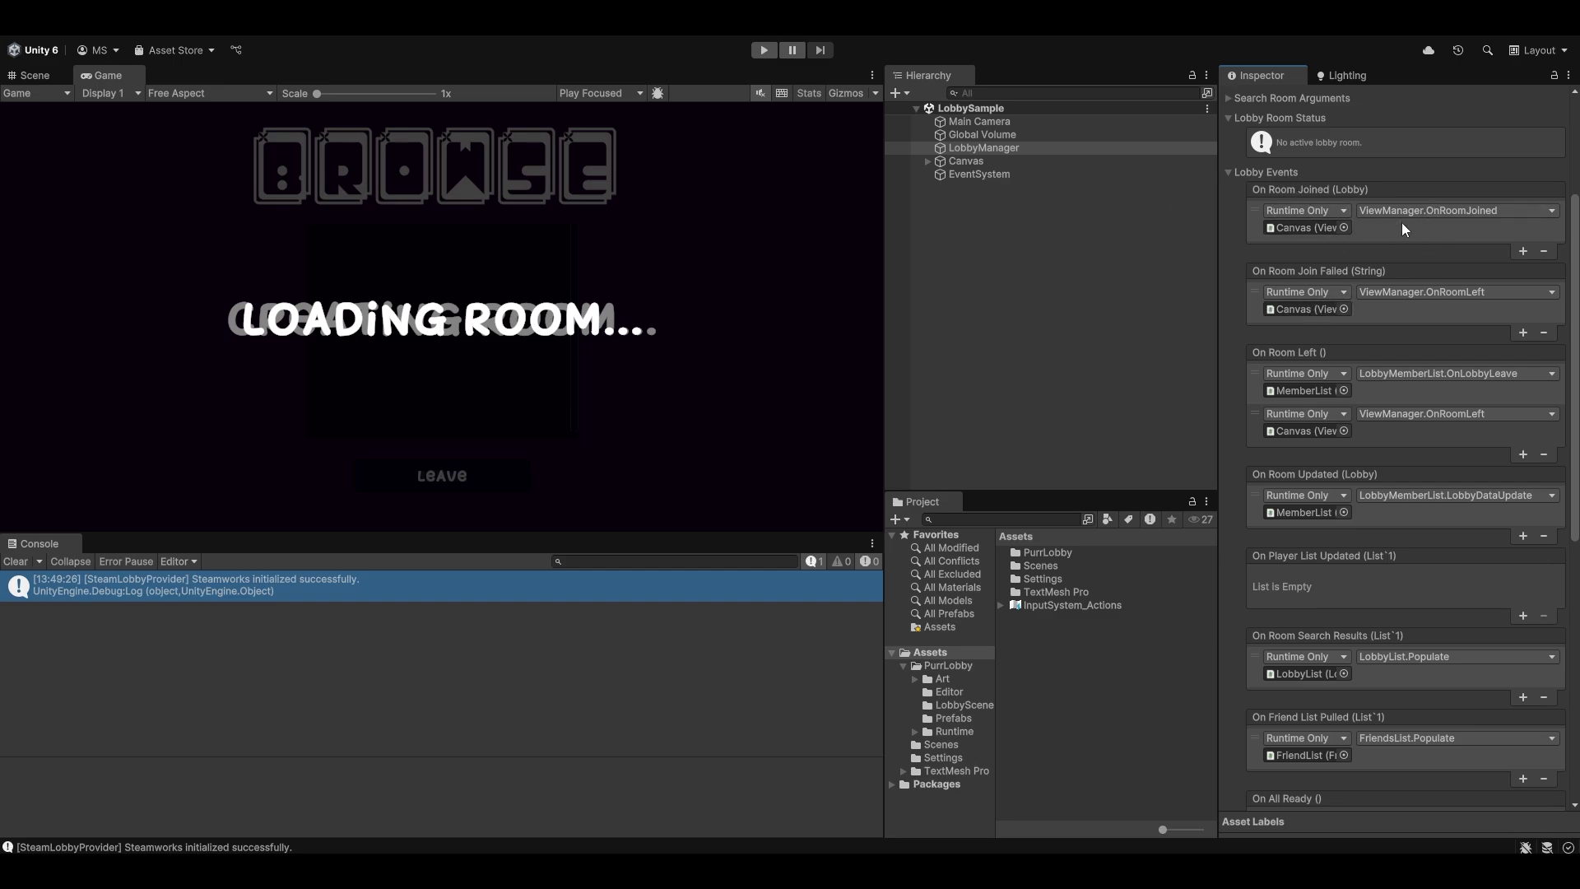
click(928, 161)
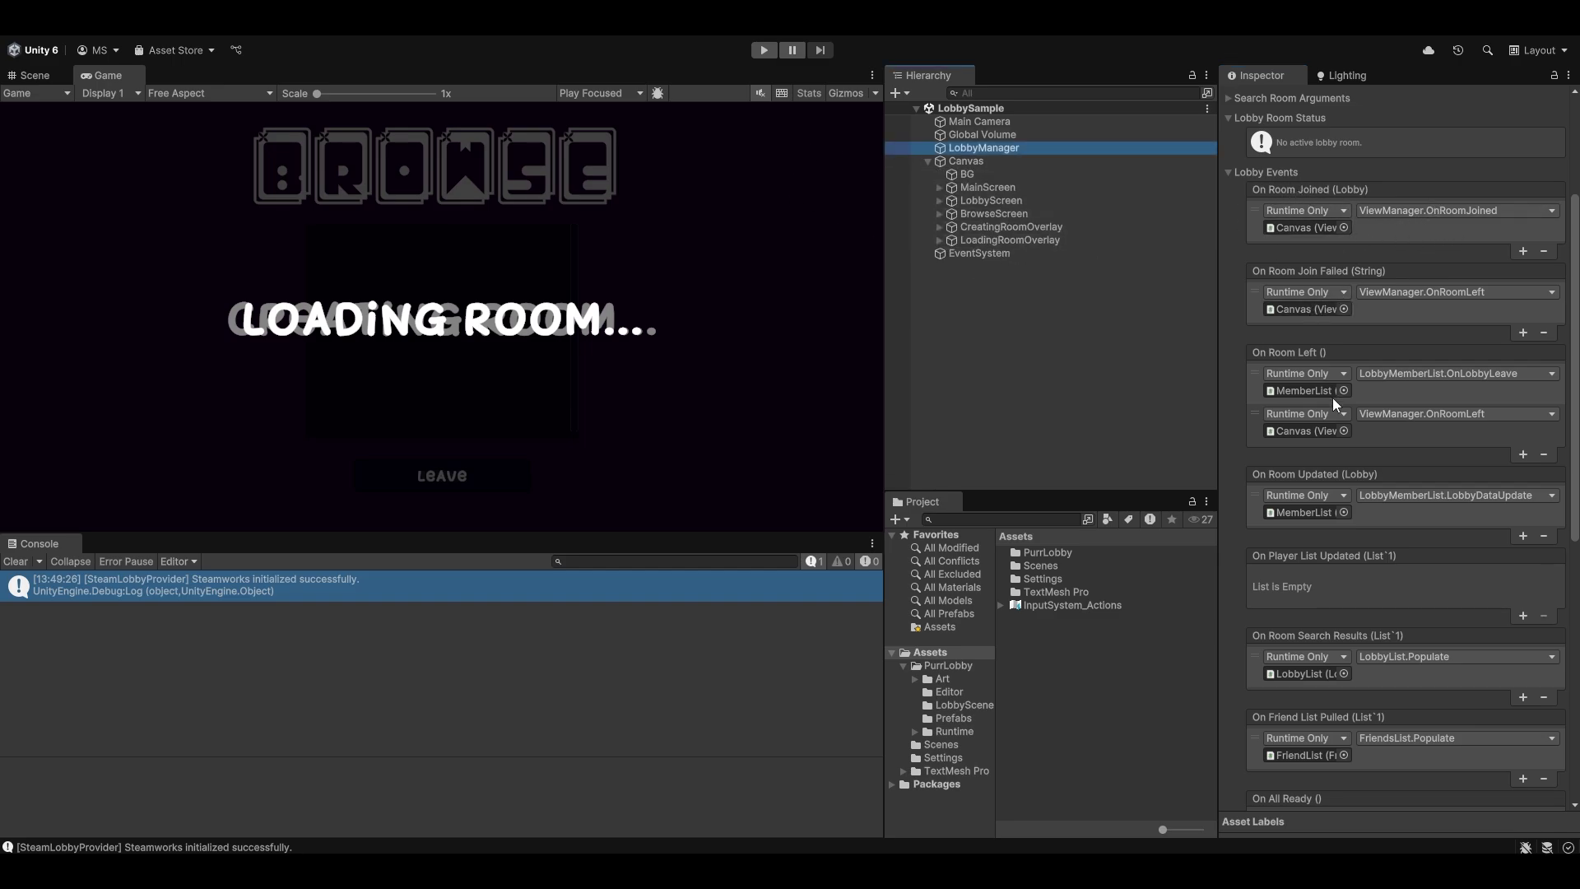
scroll(1385, 353, down, 3)
scroll(1400, 636, down, 3)
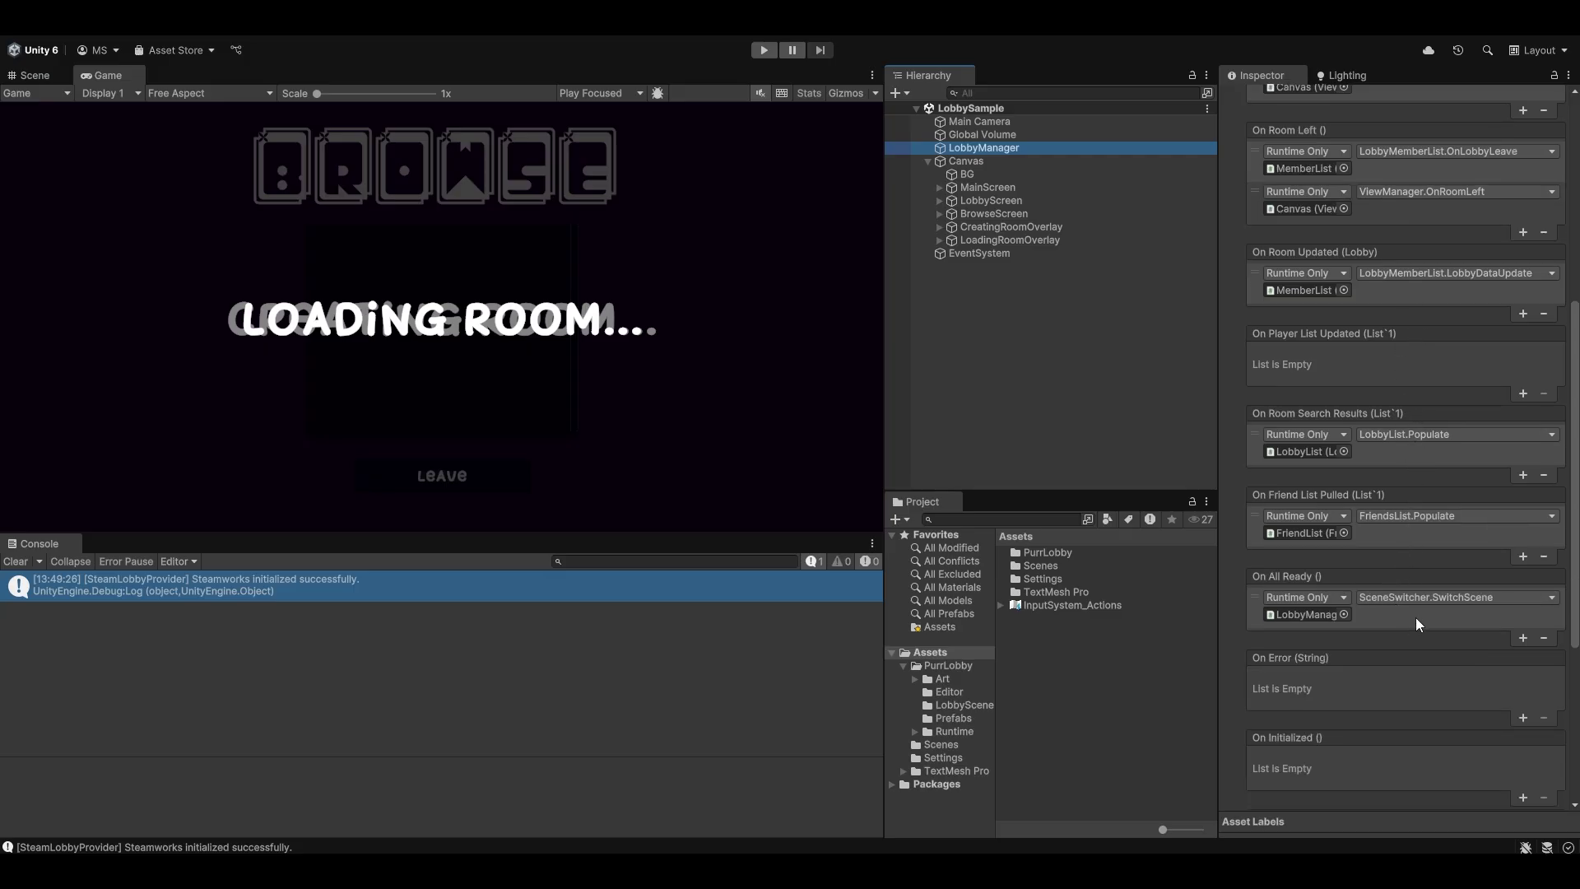
scroll(1417, 378, up, 10)
click(1244, 348)
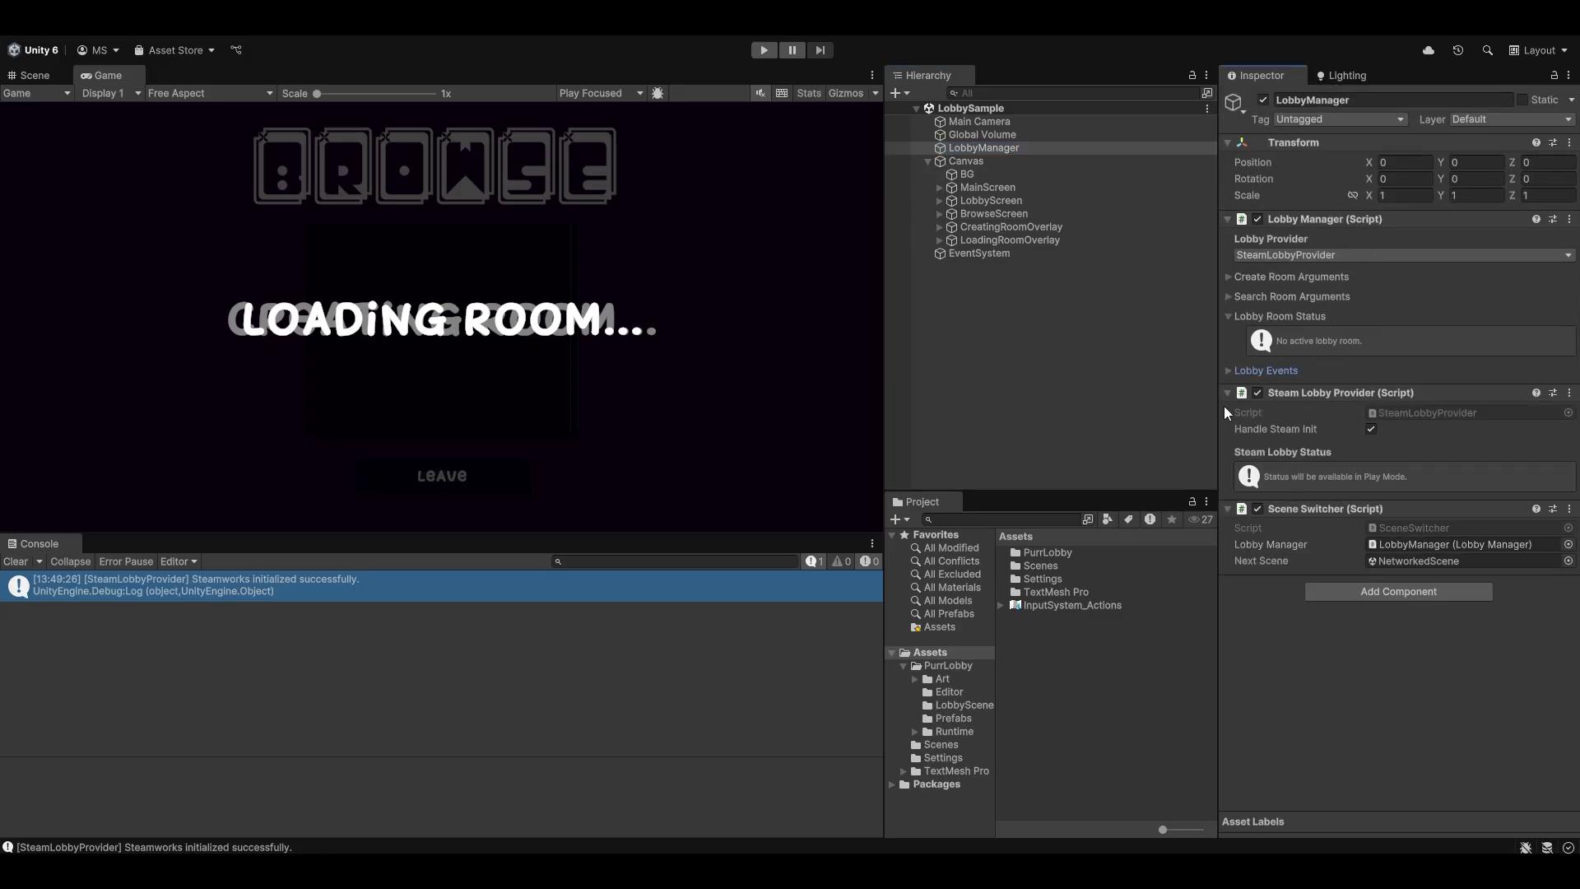
- Locate the SceneSwitcher script in the project and look over the sample UI scripts from CodeButton to SceneSwitcher
click(1396, 526)
click(1118, 724)
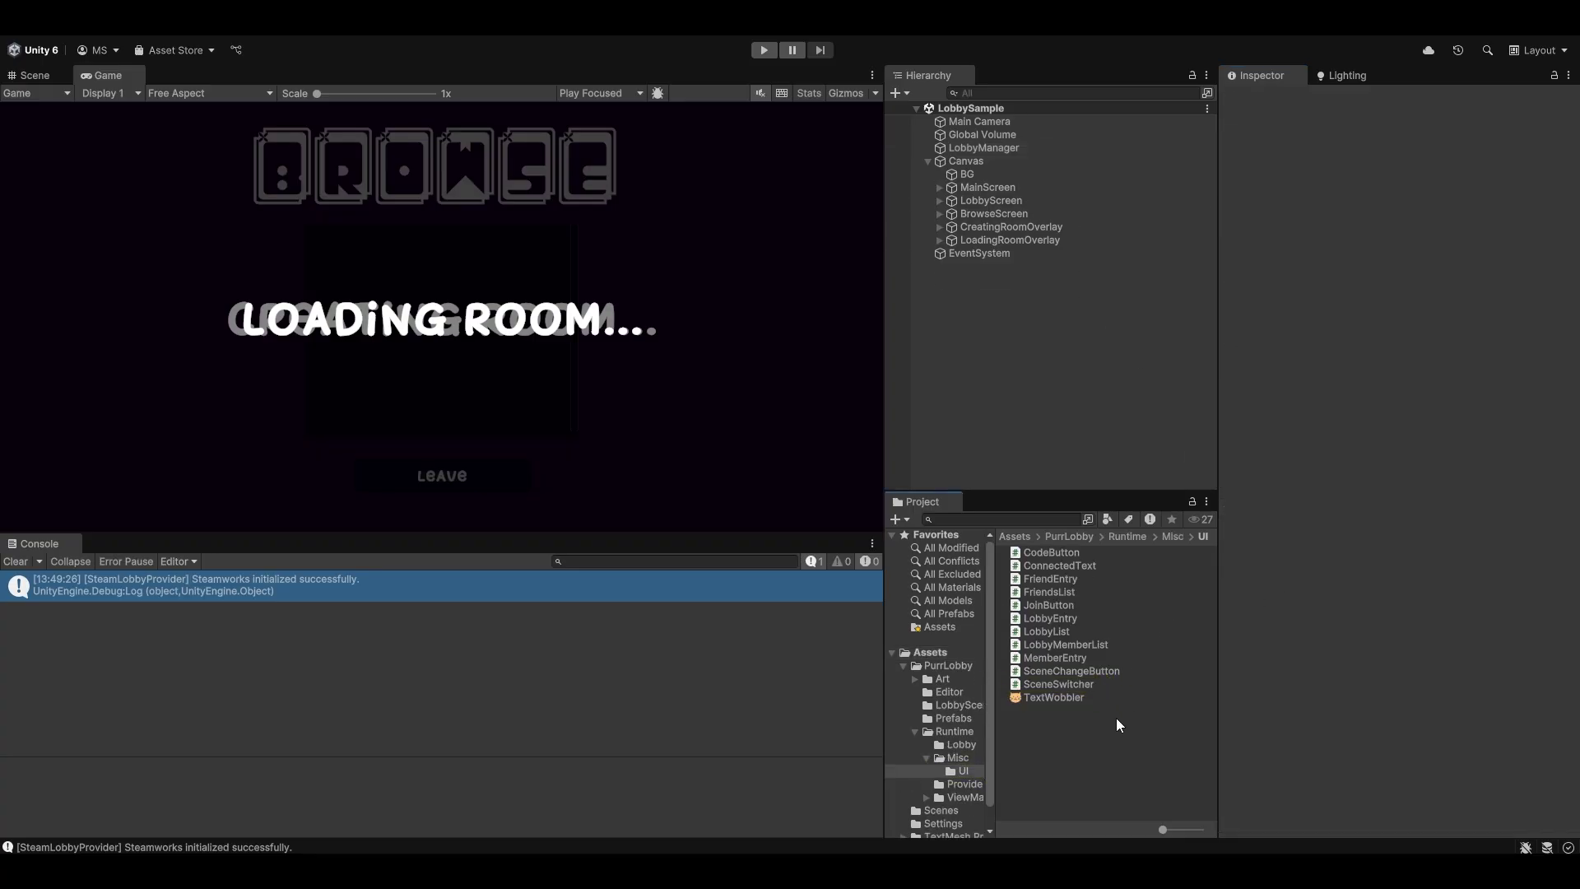
click(1076, 683)
shift+click(1079, 553)
click(1079, 451)
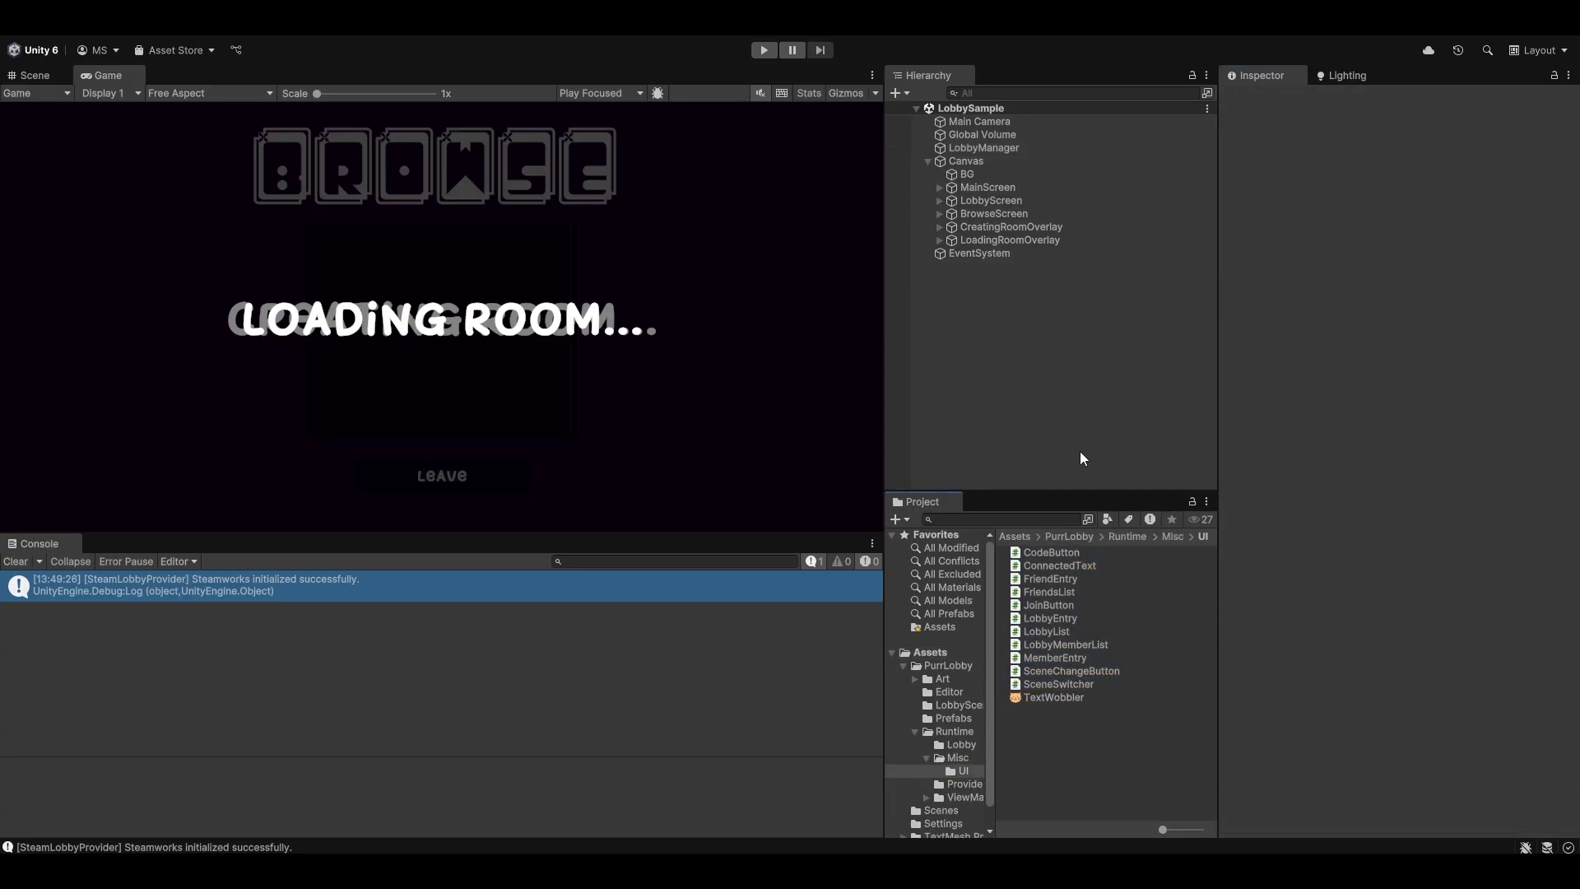
- Open BrowseScreen's BrowseView script in the code editor and highlight the timed SearchLobbies block in its Update method
click(1008, 214)
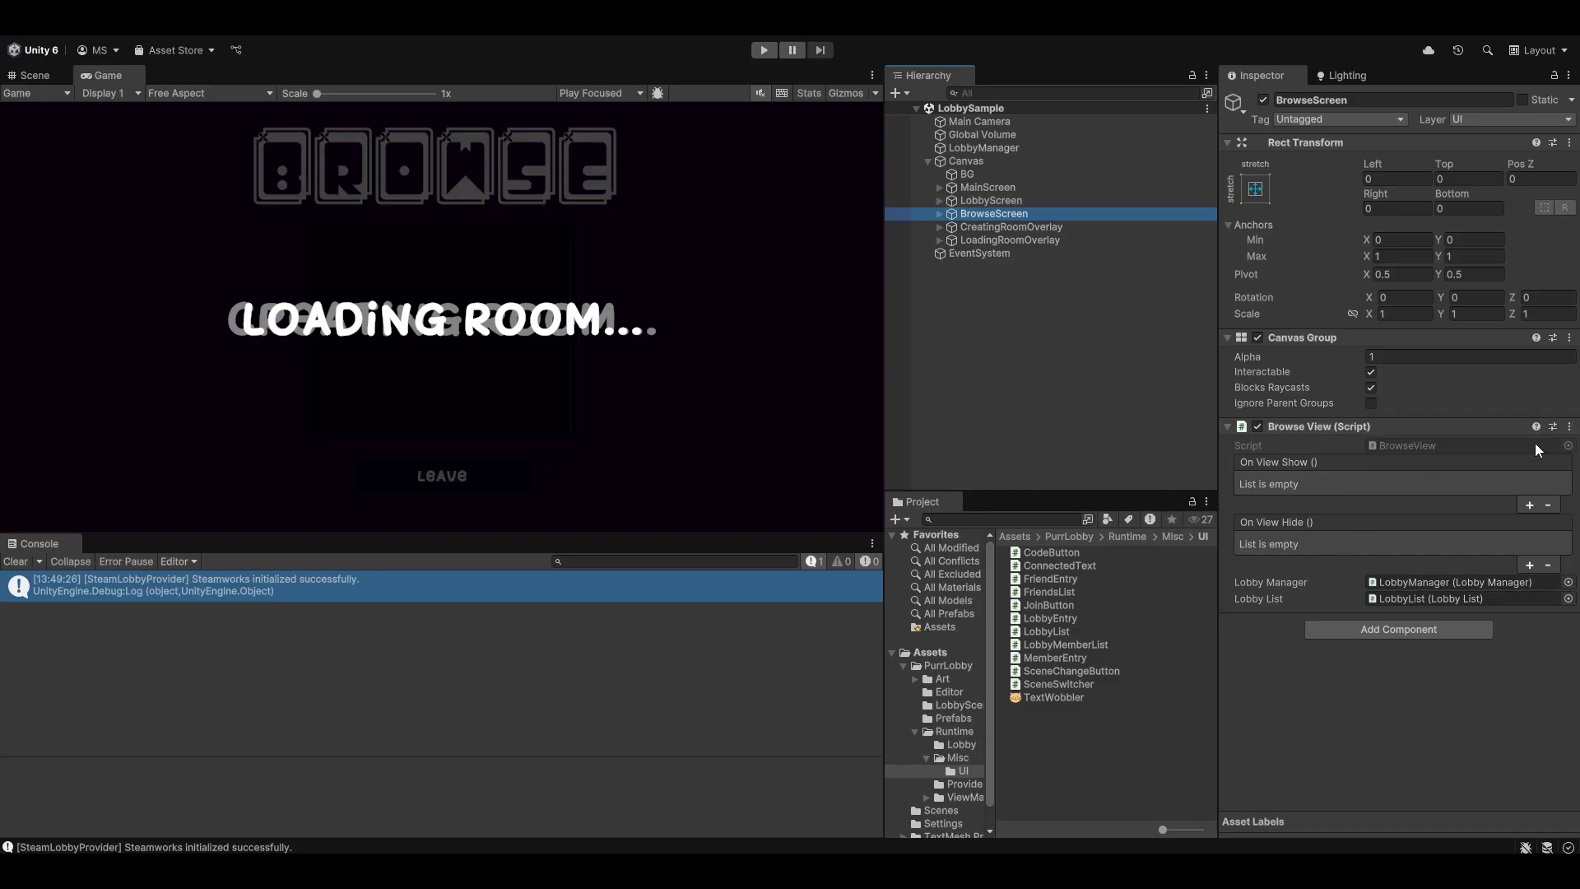
click(1443, 446)
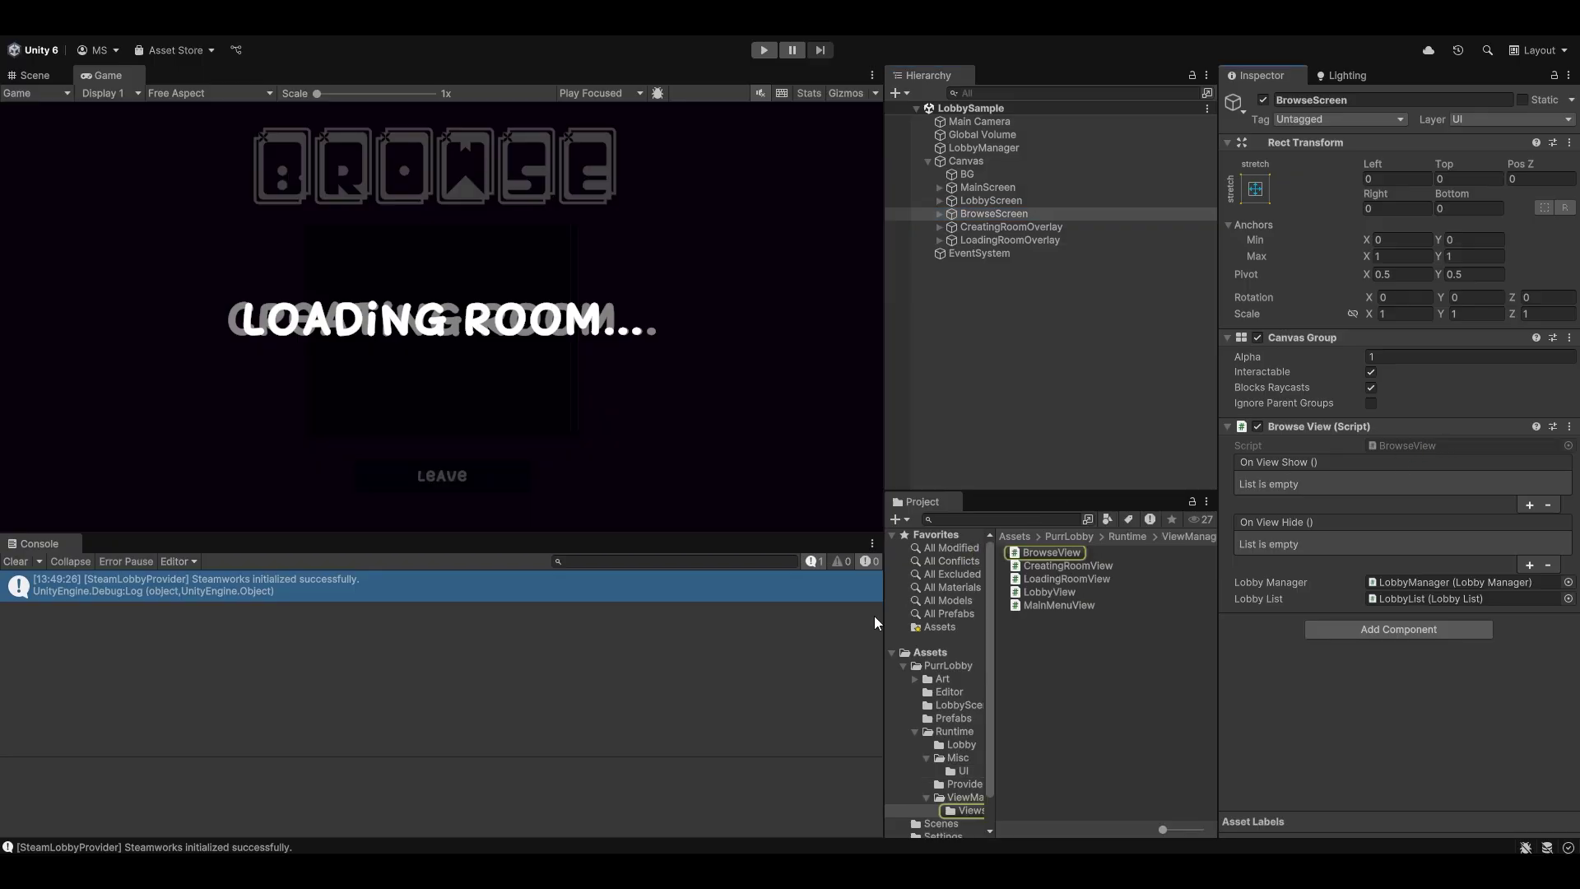
click(935, 502)
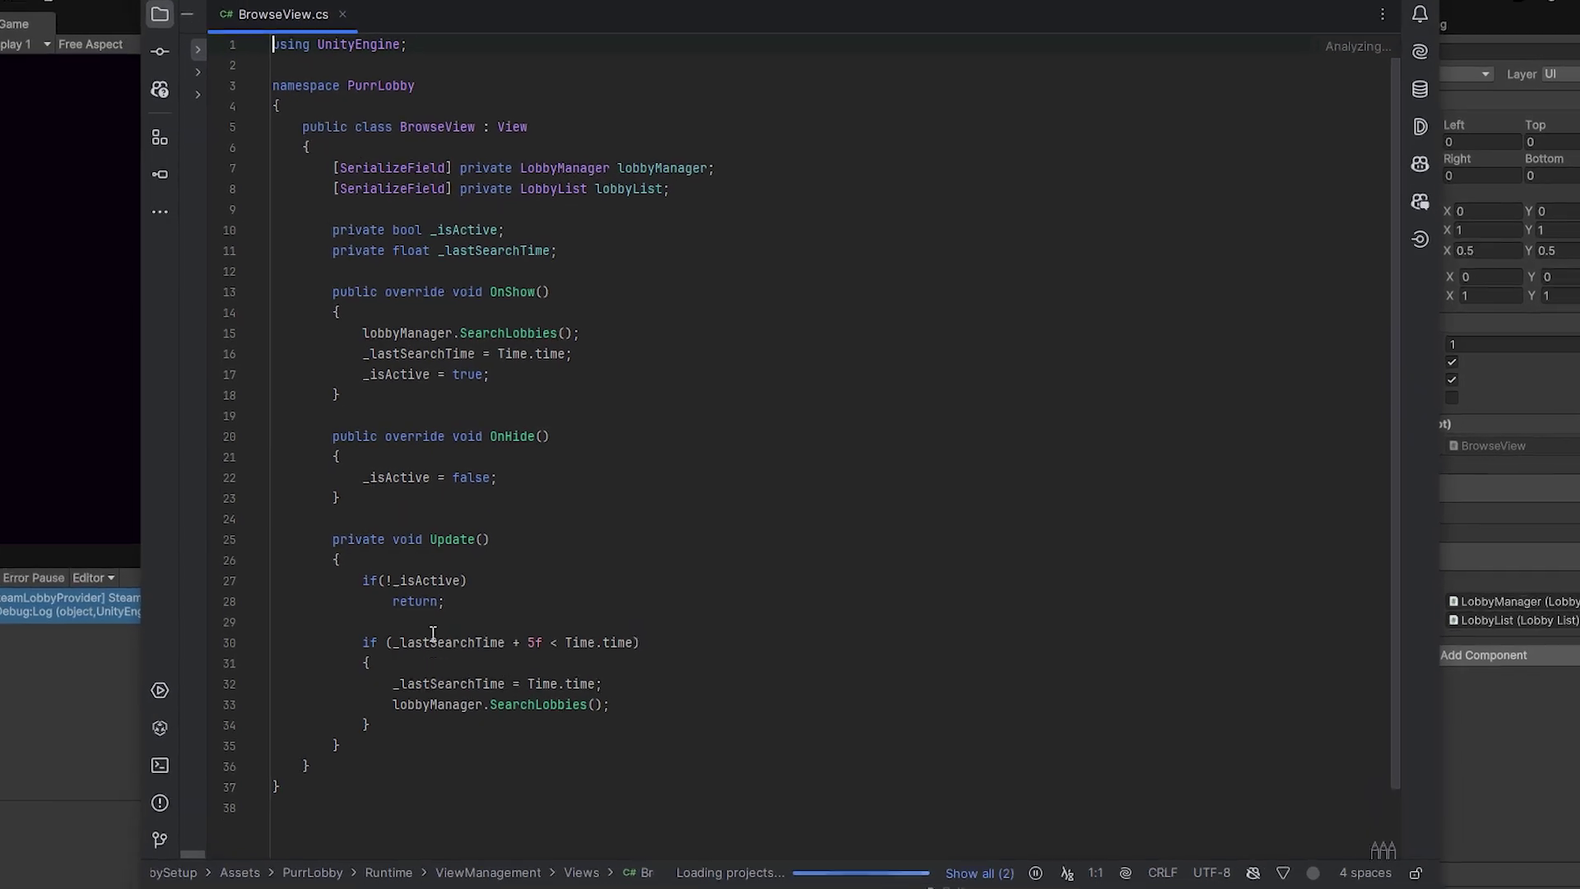
drag(402, 719, 361, 642)
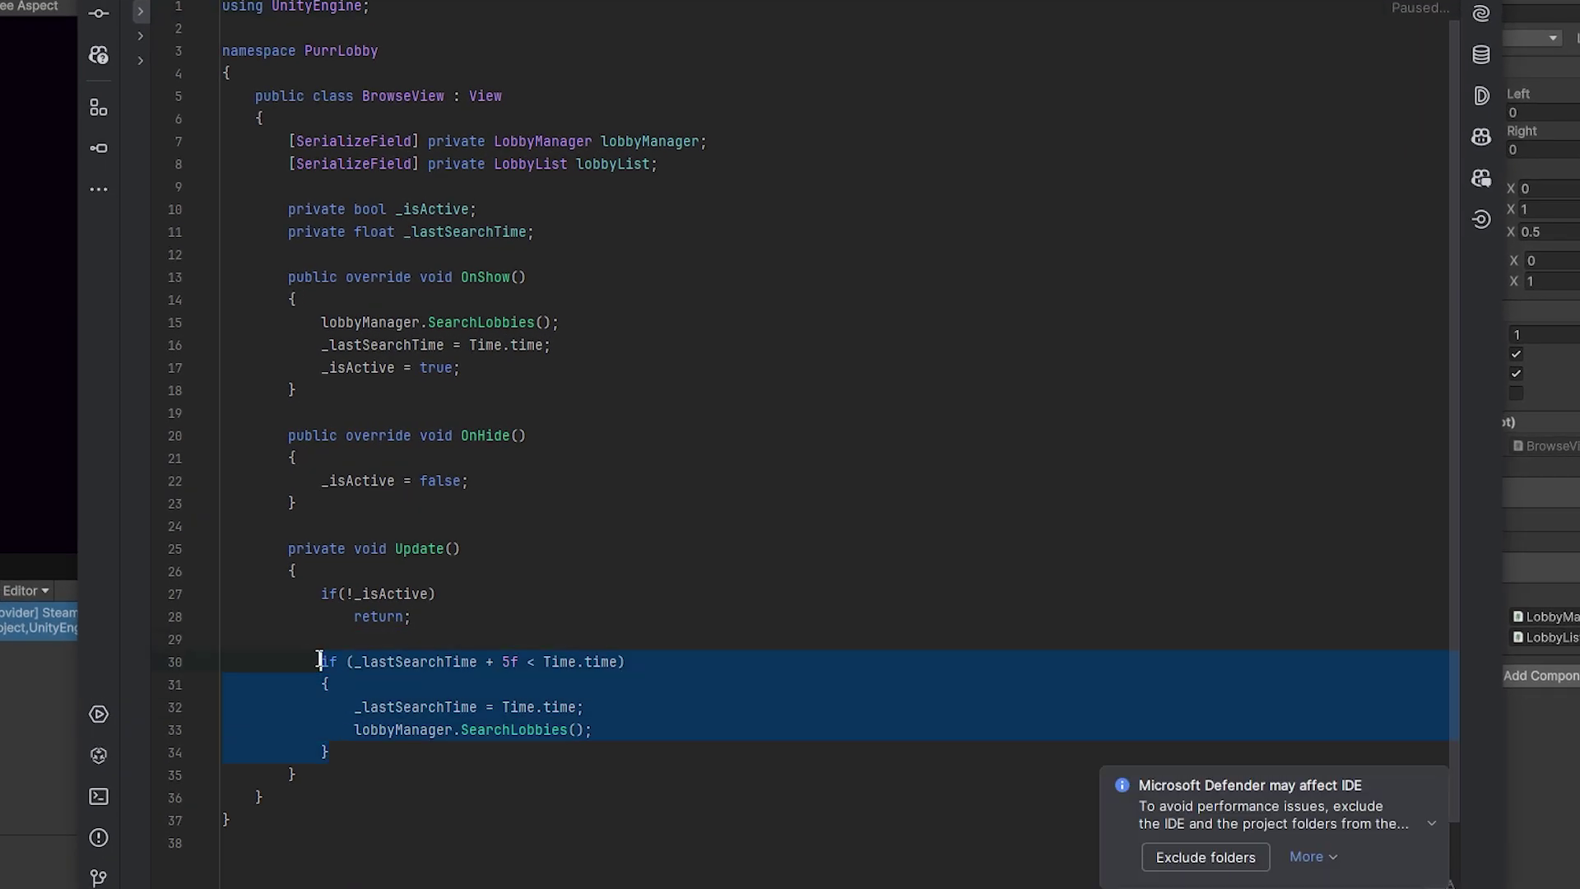
click(518, 730)
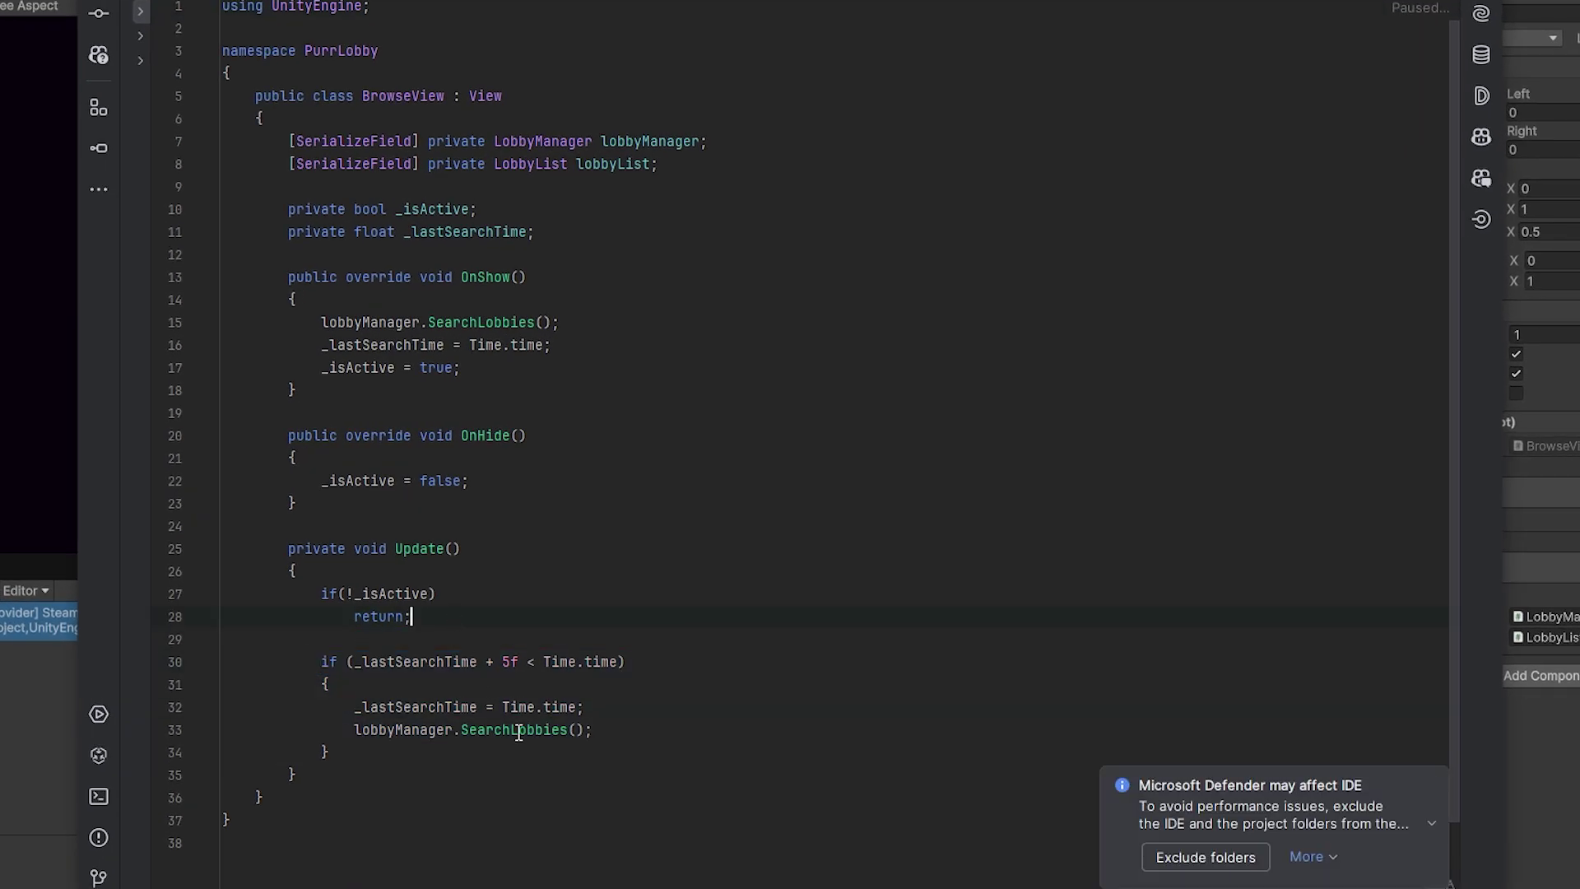
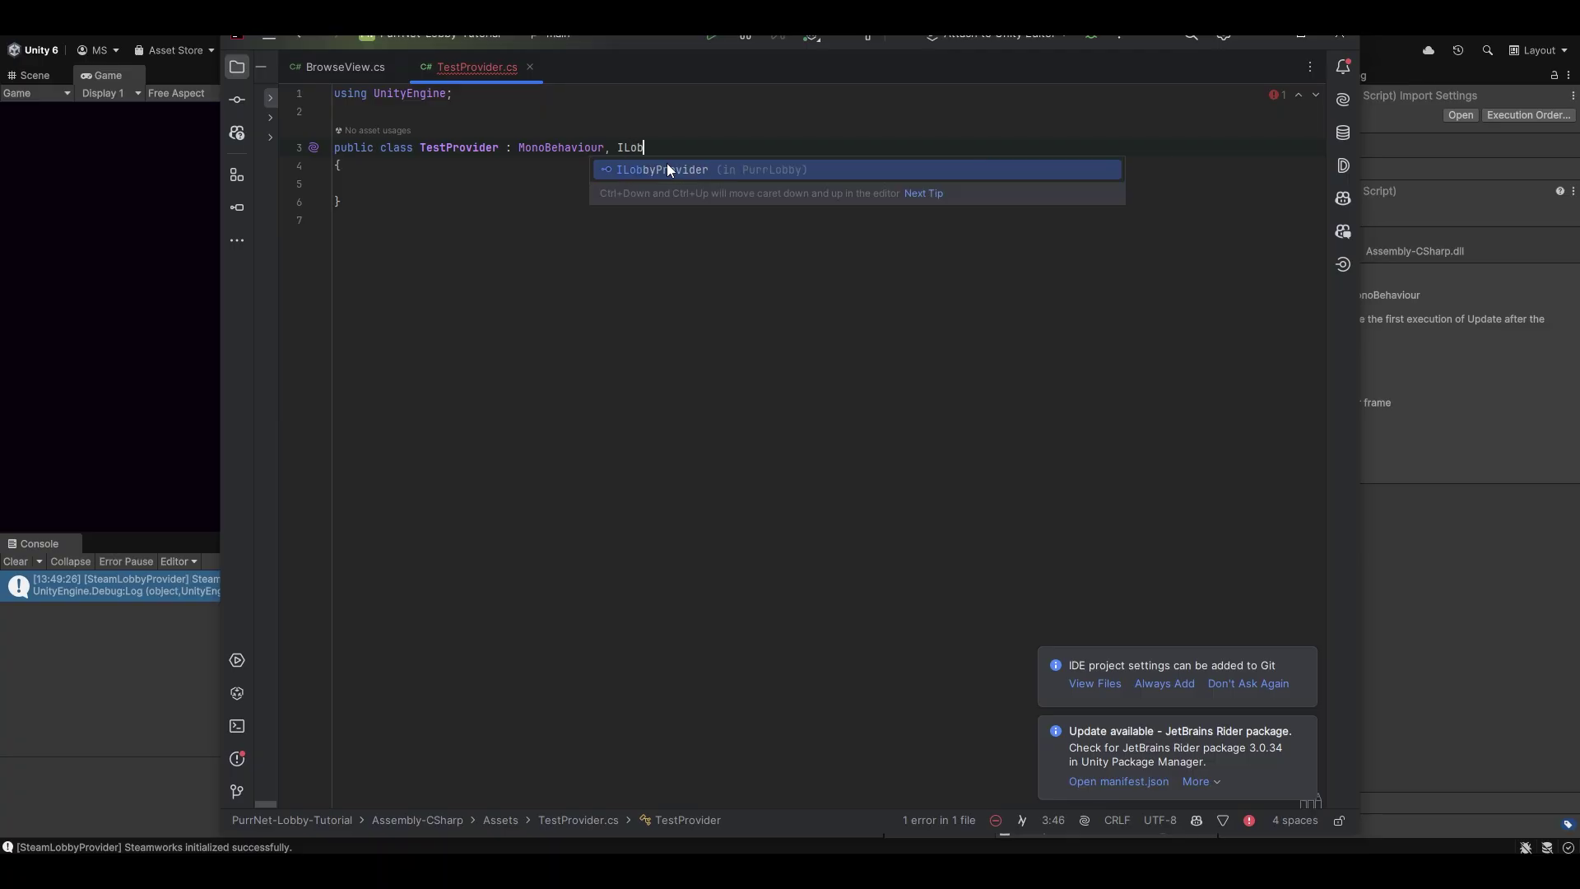
- Make the TestProvider class implement ILobbyProvider and generate stubs for all its missing interface members
key(Return)
drag(440, 93, 340, 93)
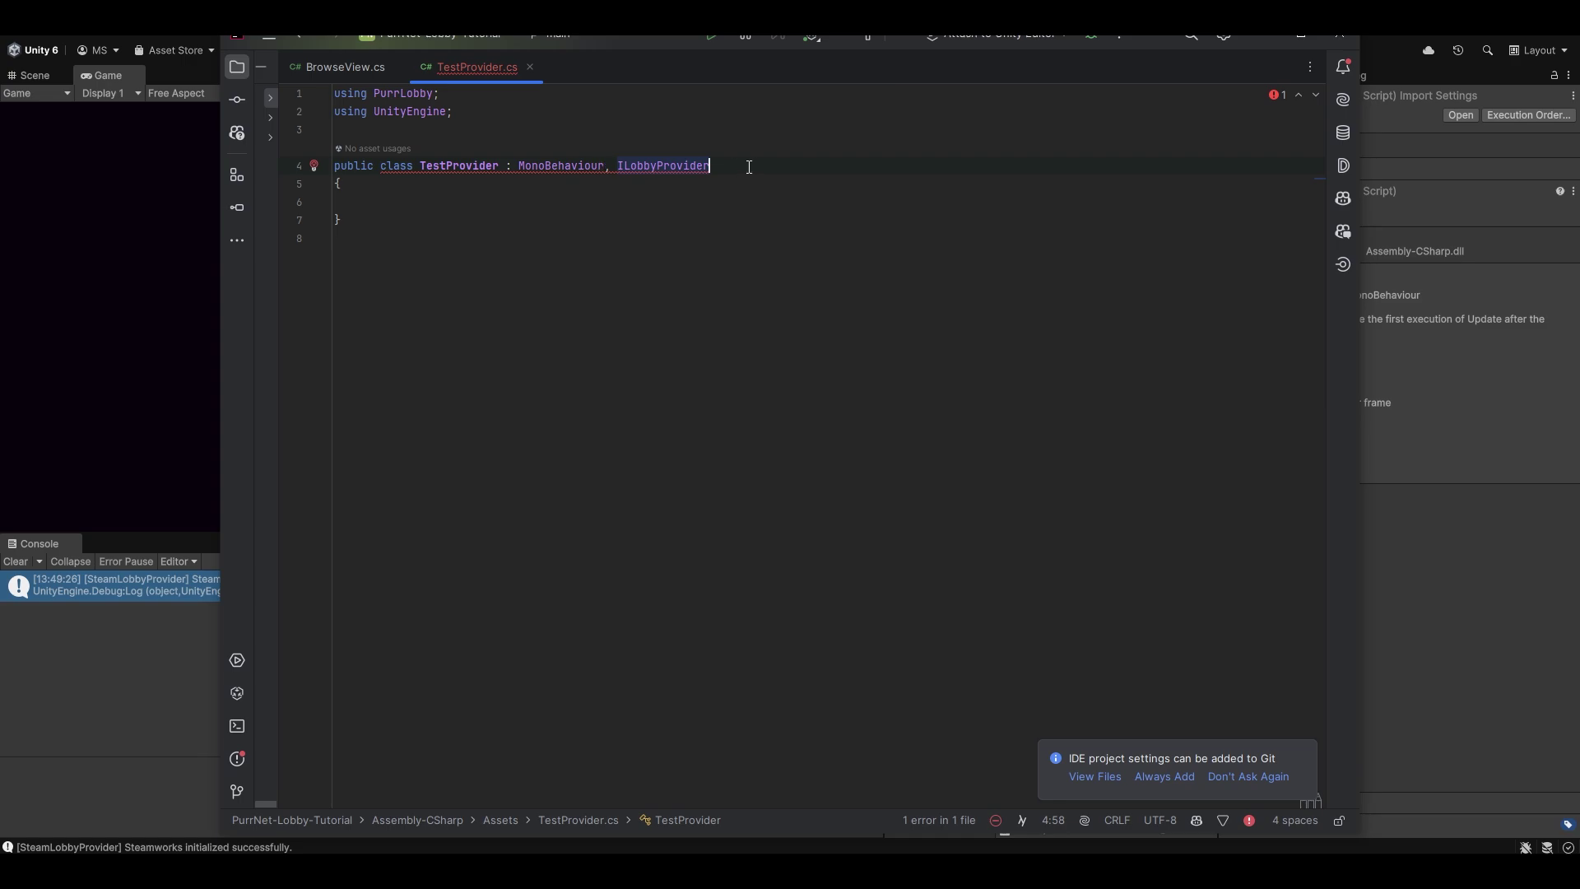
key(alt+Return)
key(Return)
key(Return)
click(466, 283)
scroll(616, 291, down, 10)
scroll(616, 292, down, 5)
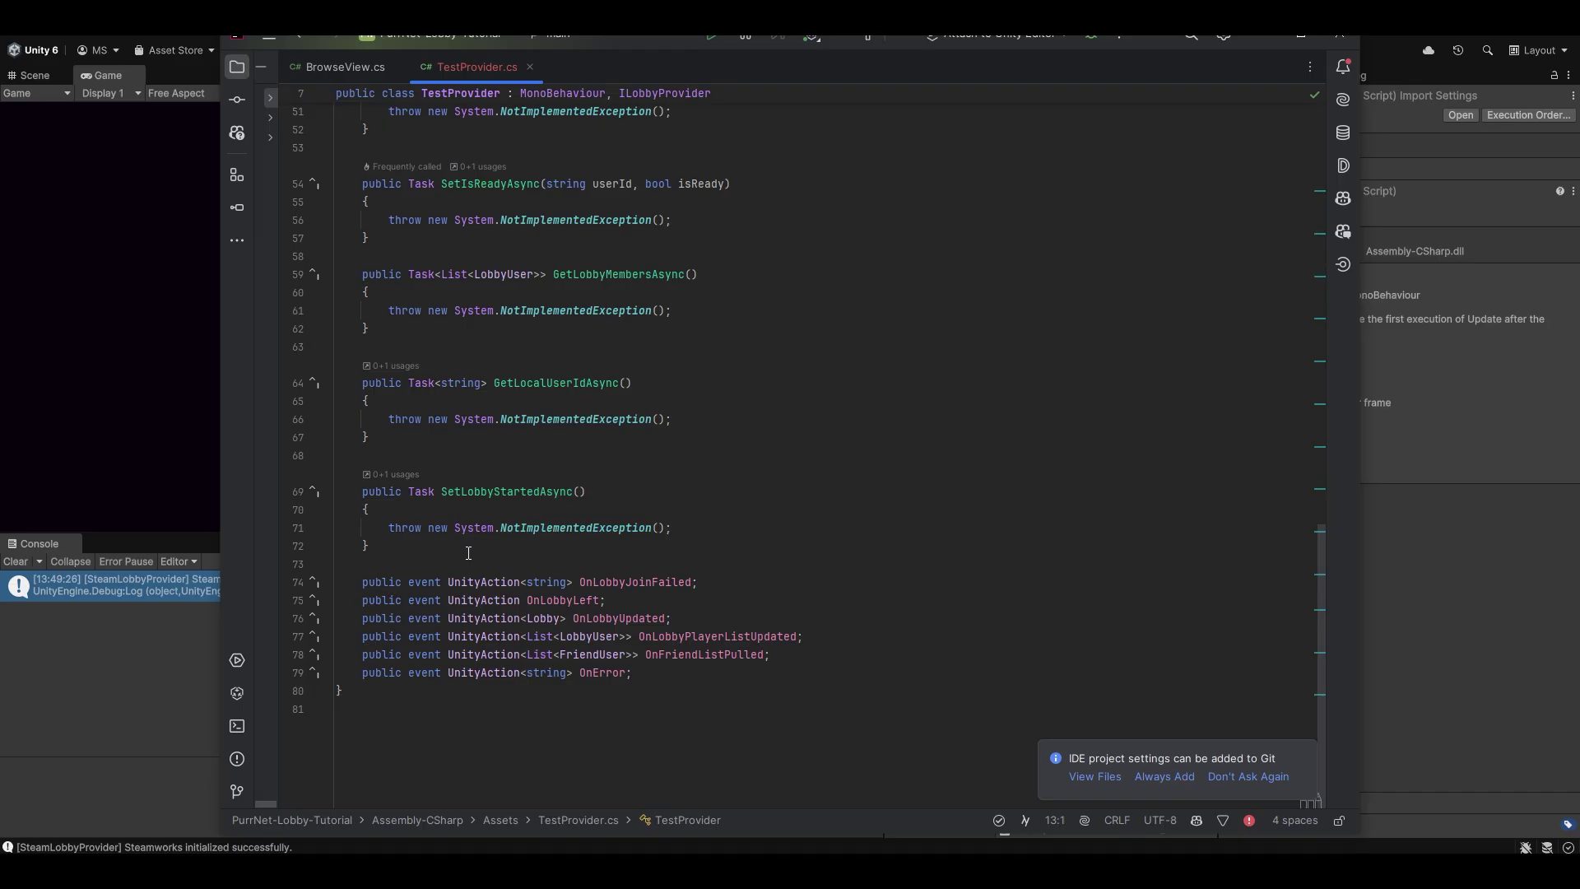
- Search the solution for "steamlobby", open the SteamLobbyProvider script and look through its implementation as a reference
drag(428, 523, 363, 274)
click(748, 273)
key(shift)
key(shift)
text(steamlobby)
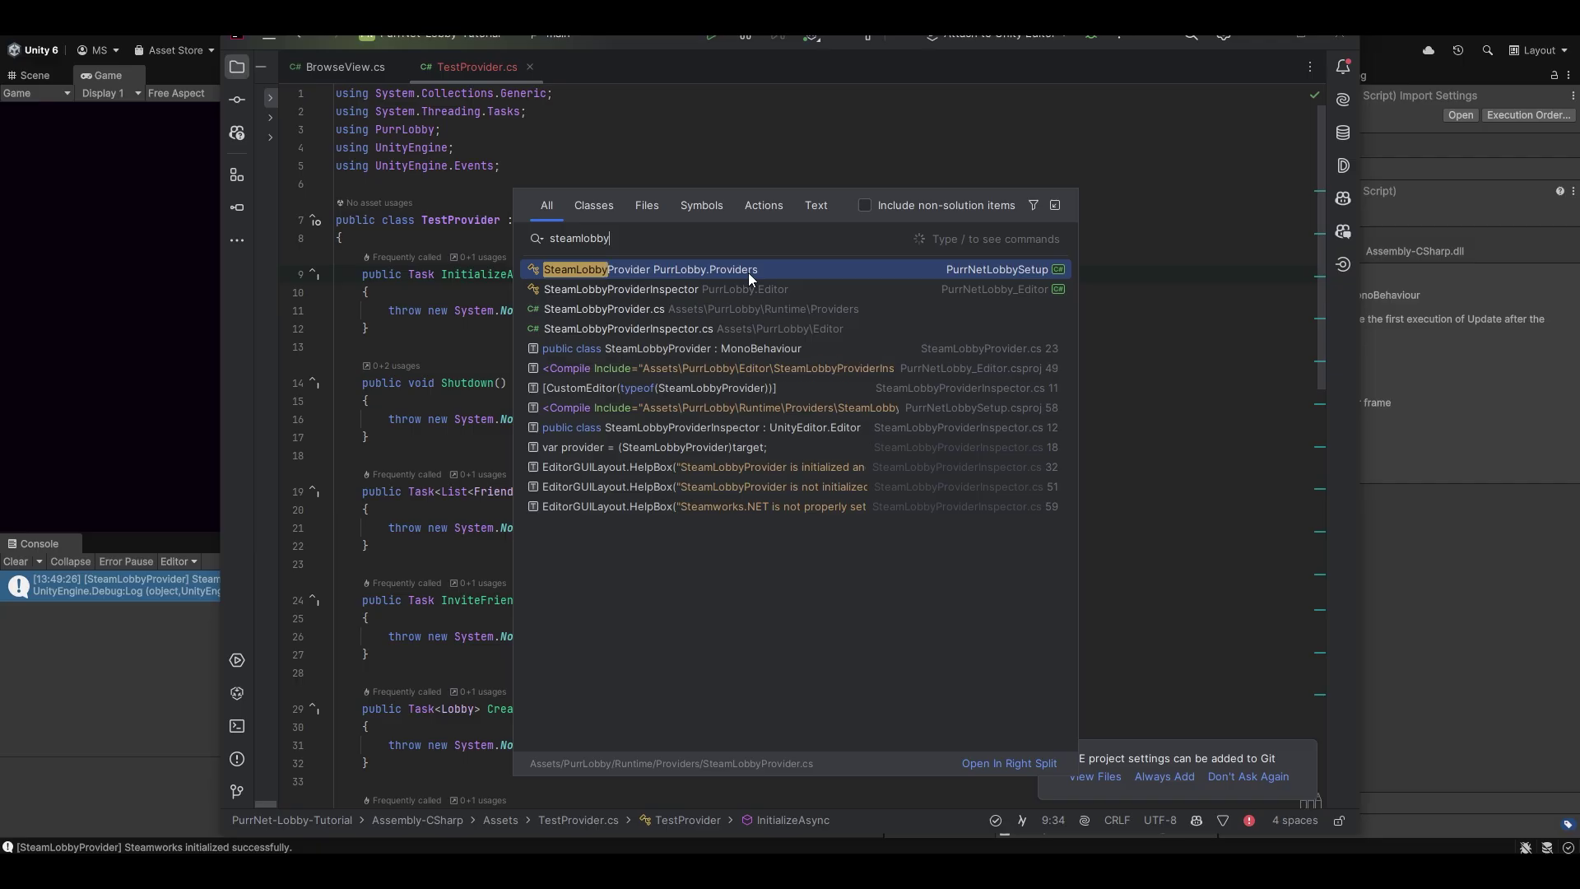
key(Return)
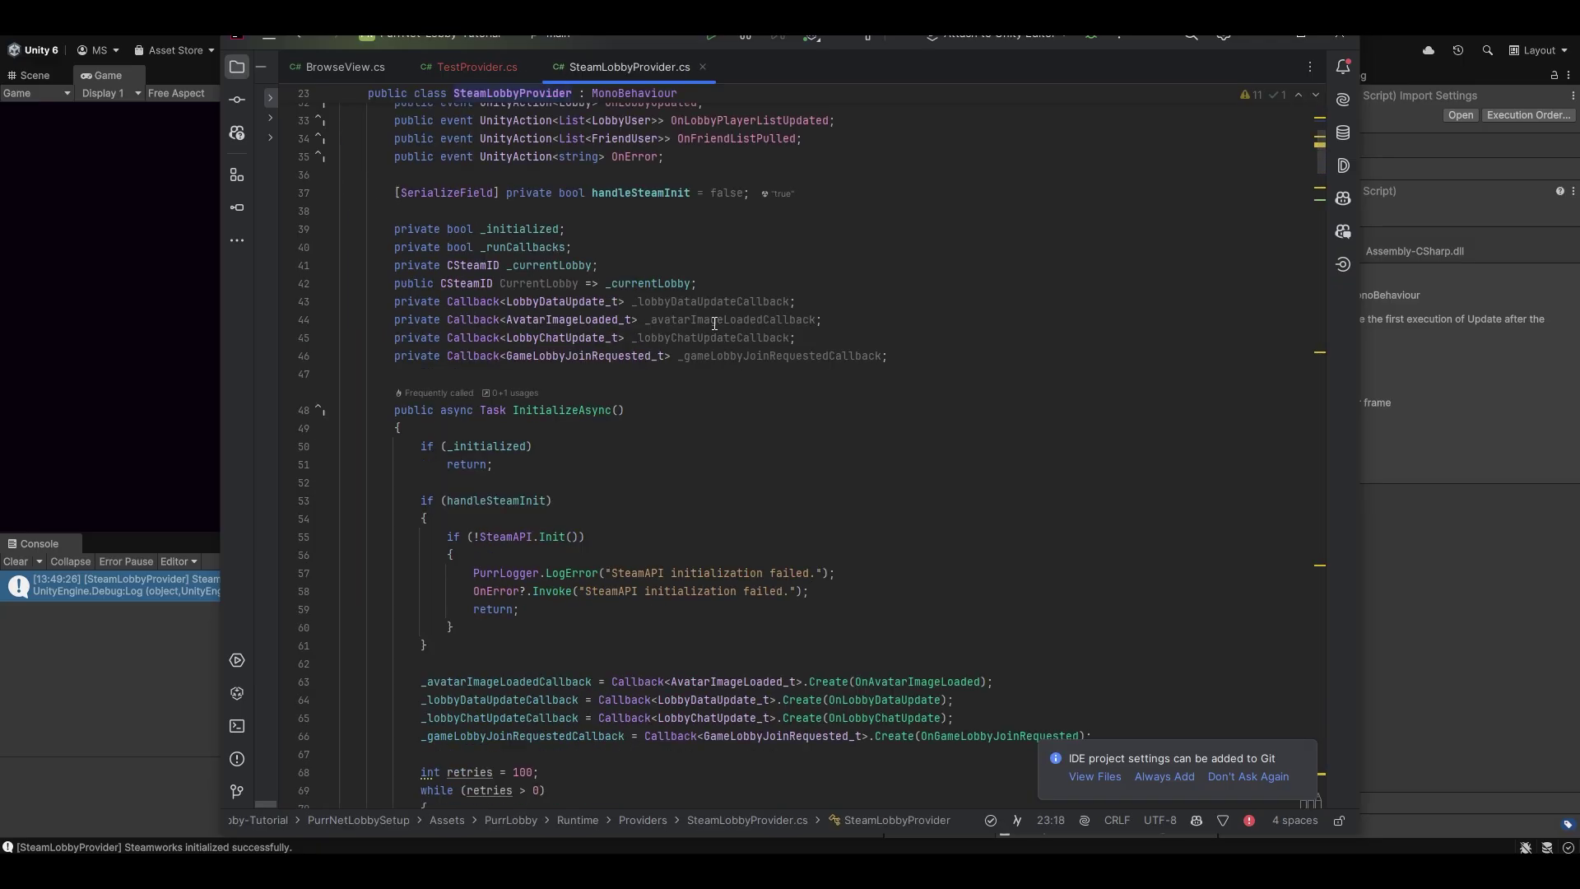
scroll(1325, 180, down, 15)
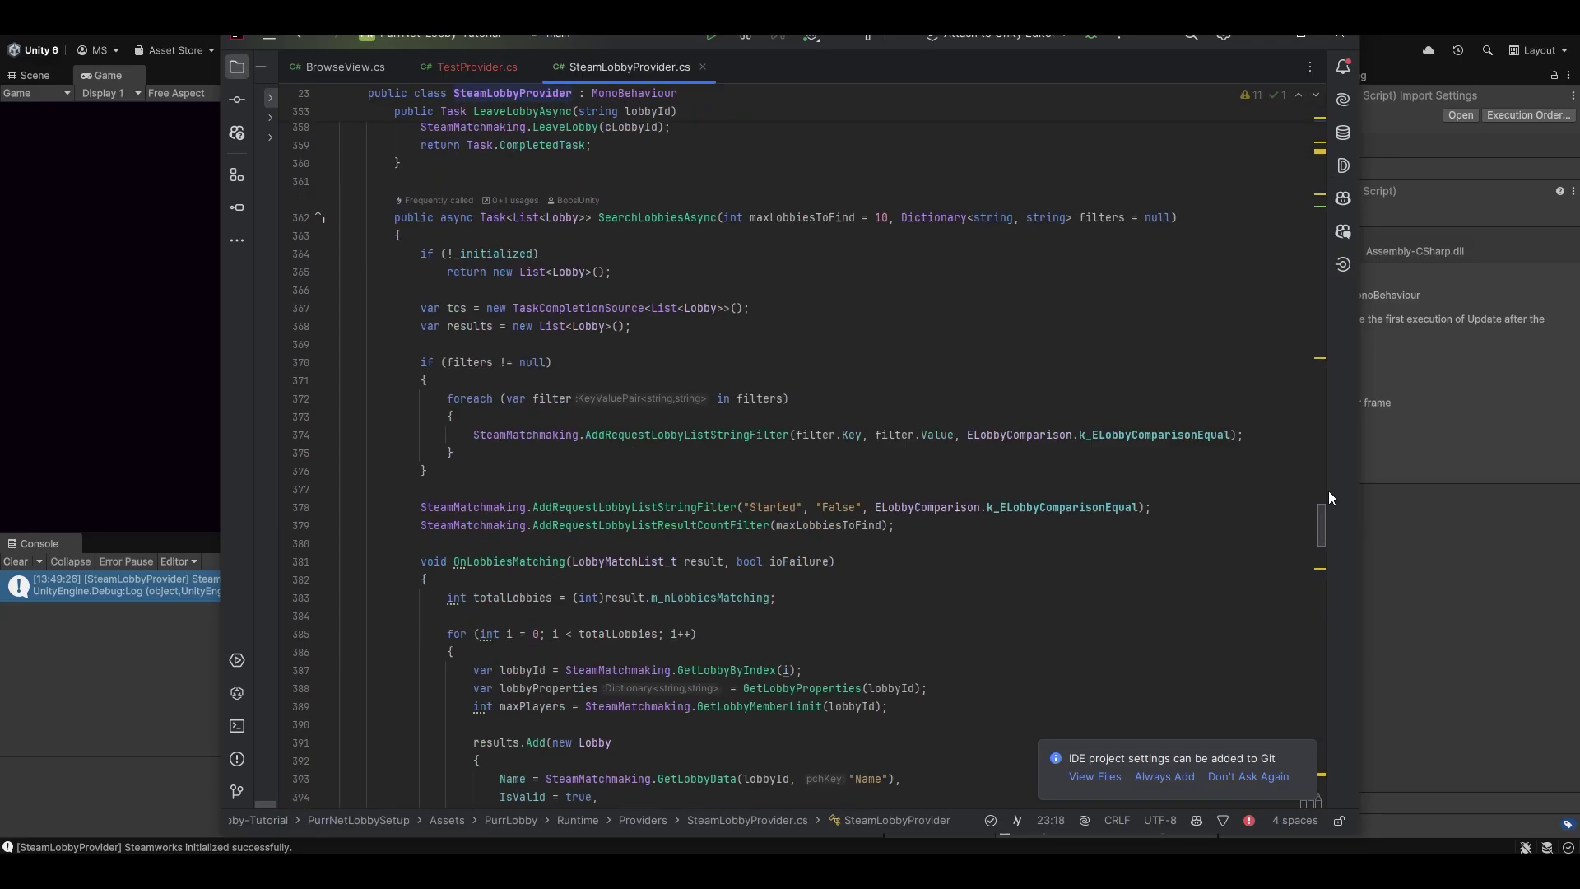
- Return to TestProvider.cs and review its first generated stubs, from InitializeAsync to InviteFriendAsync
click(477, 67)
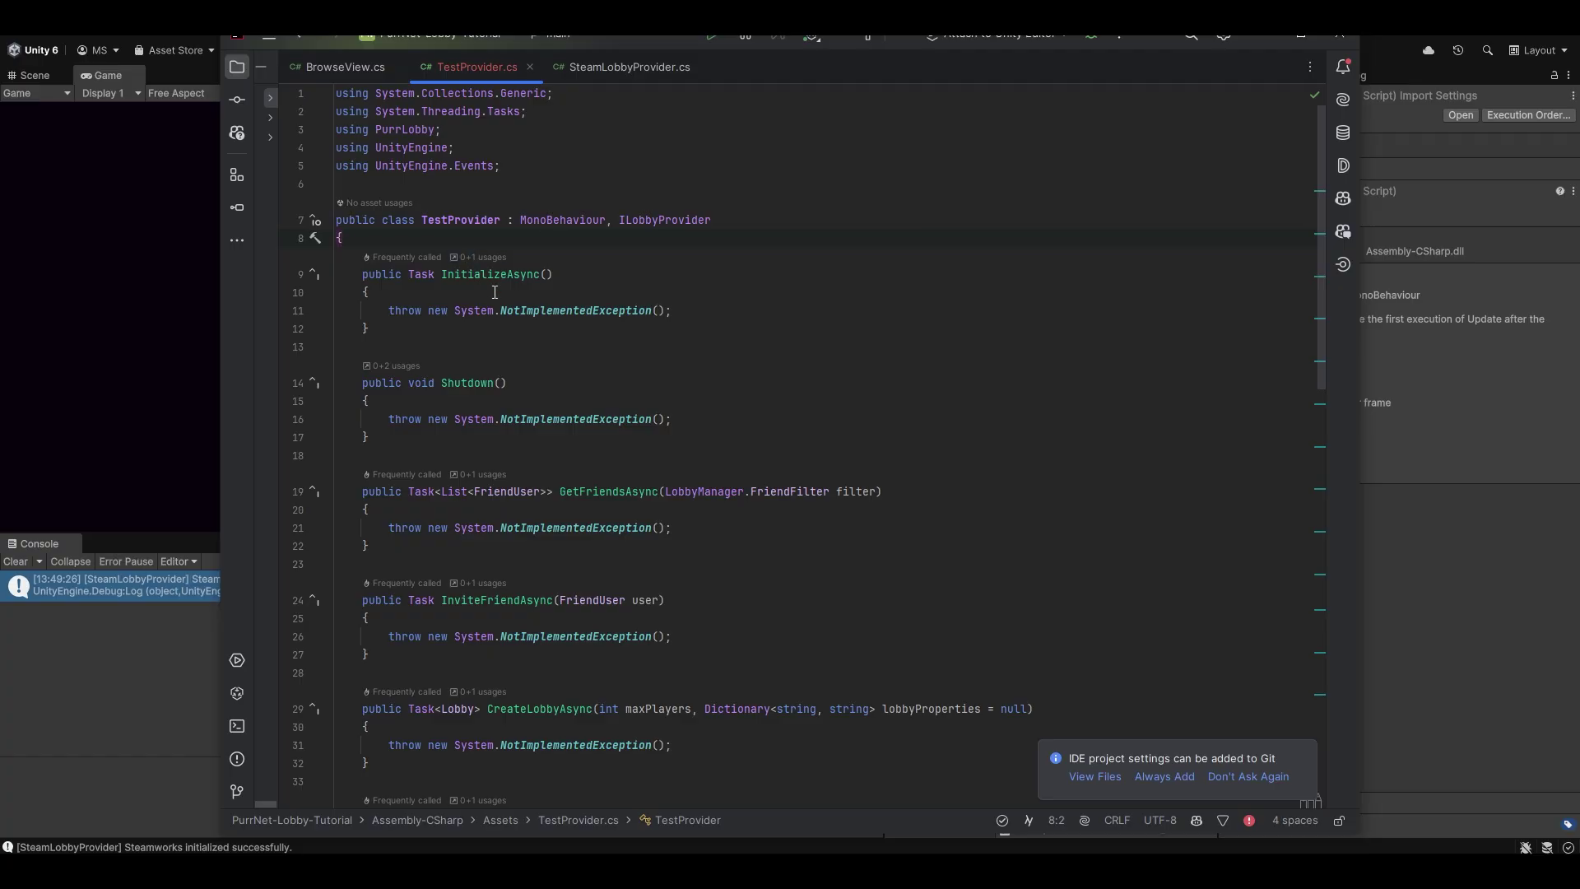
scroll(494, 292, down, 1)
click(488, 319)
drag(404, 387, 363, 328)
scroll(499, 409, down, 3)
drag(370, 267, 311, 321)
click(338, 348)
click(526, 437)
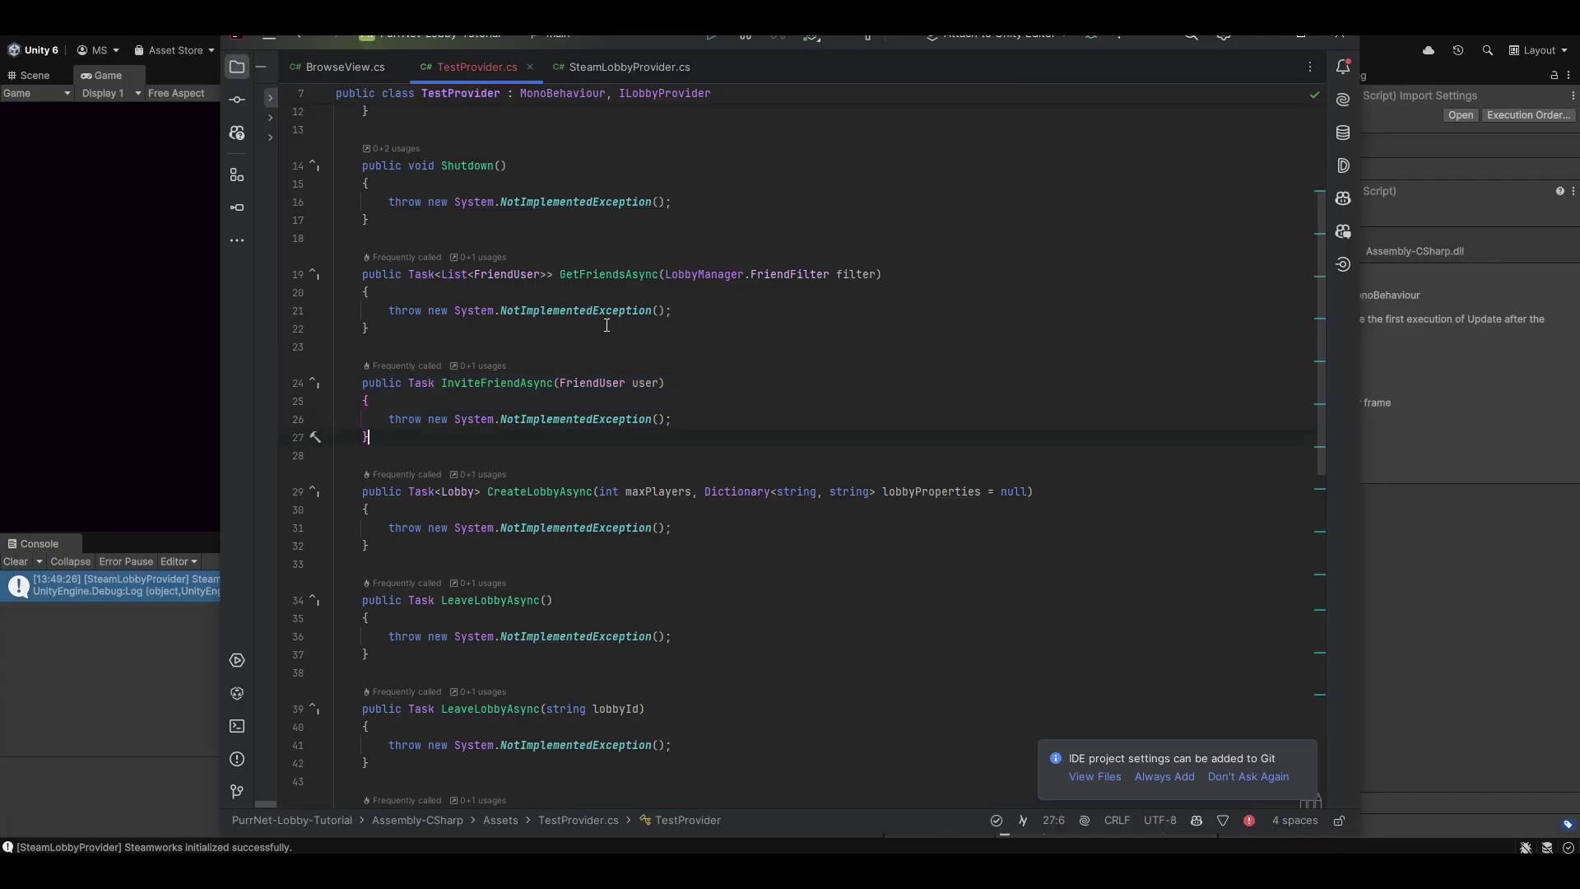
scroll(606, 325, up, 5)
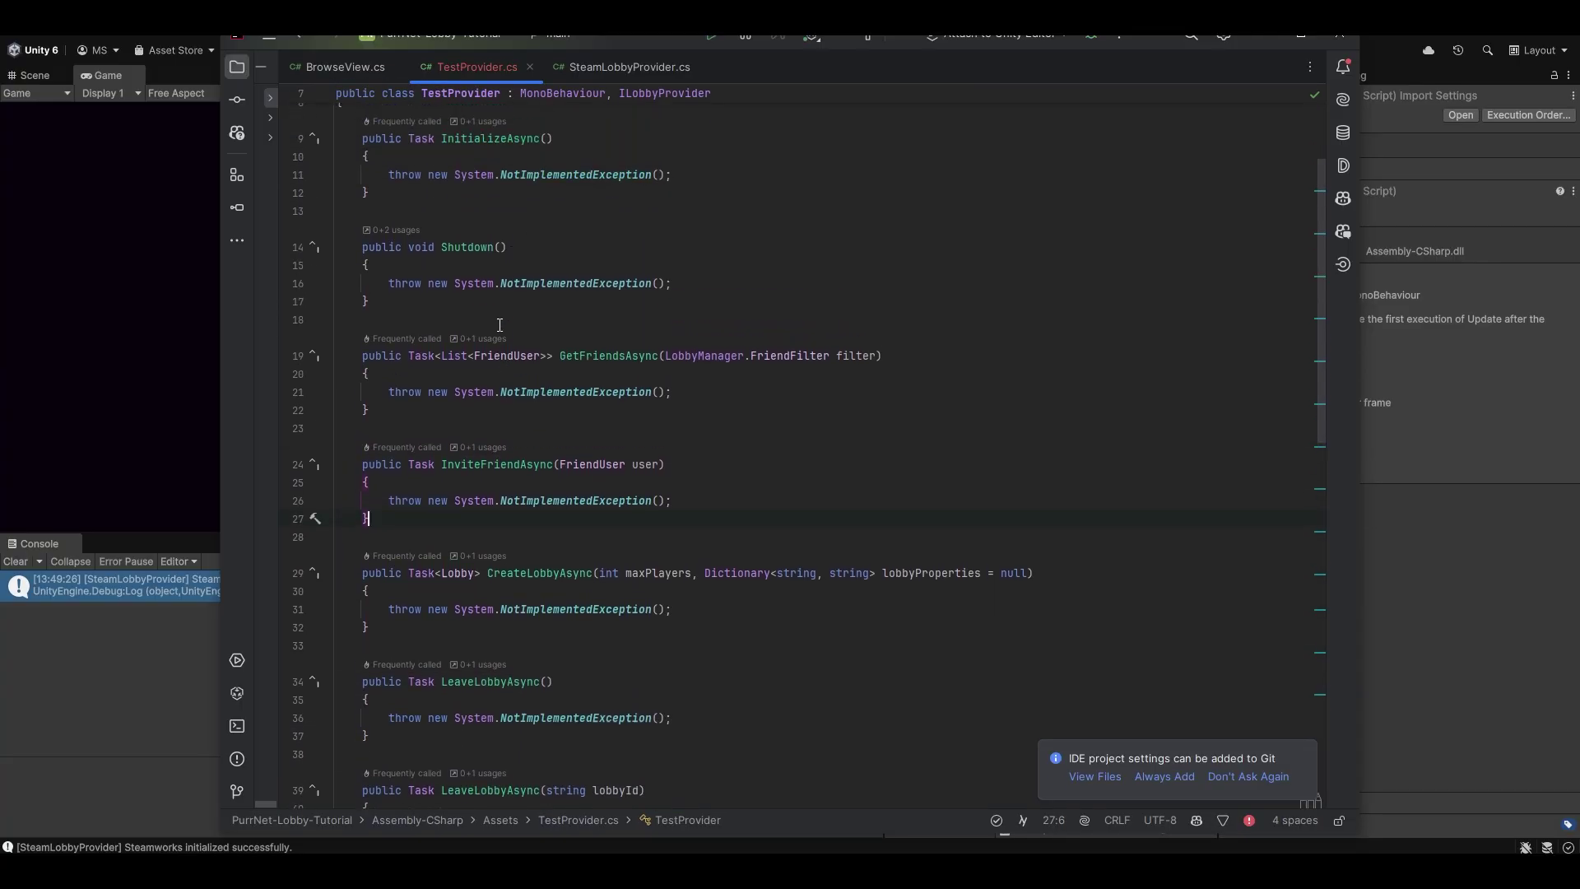
scroll(494, 321, up, 1)
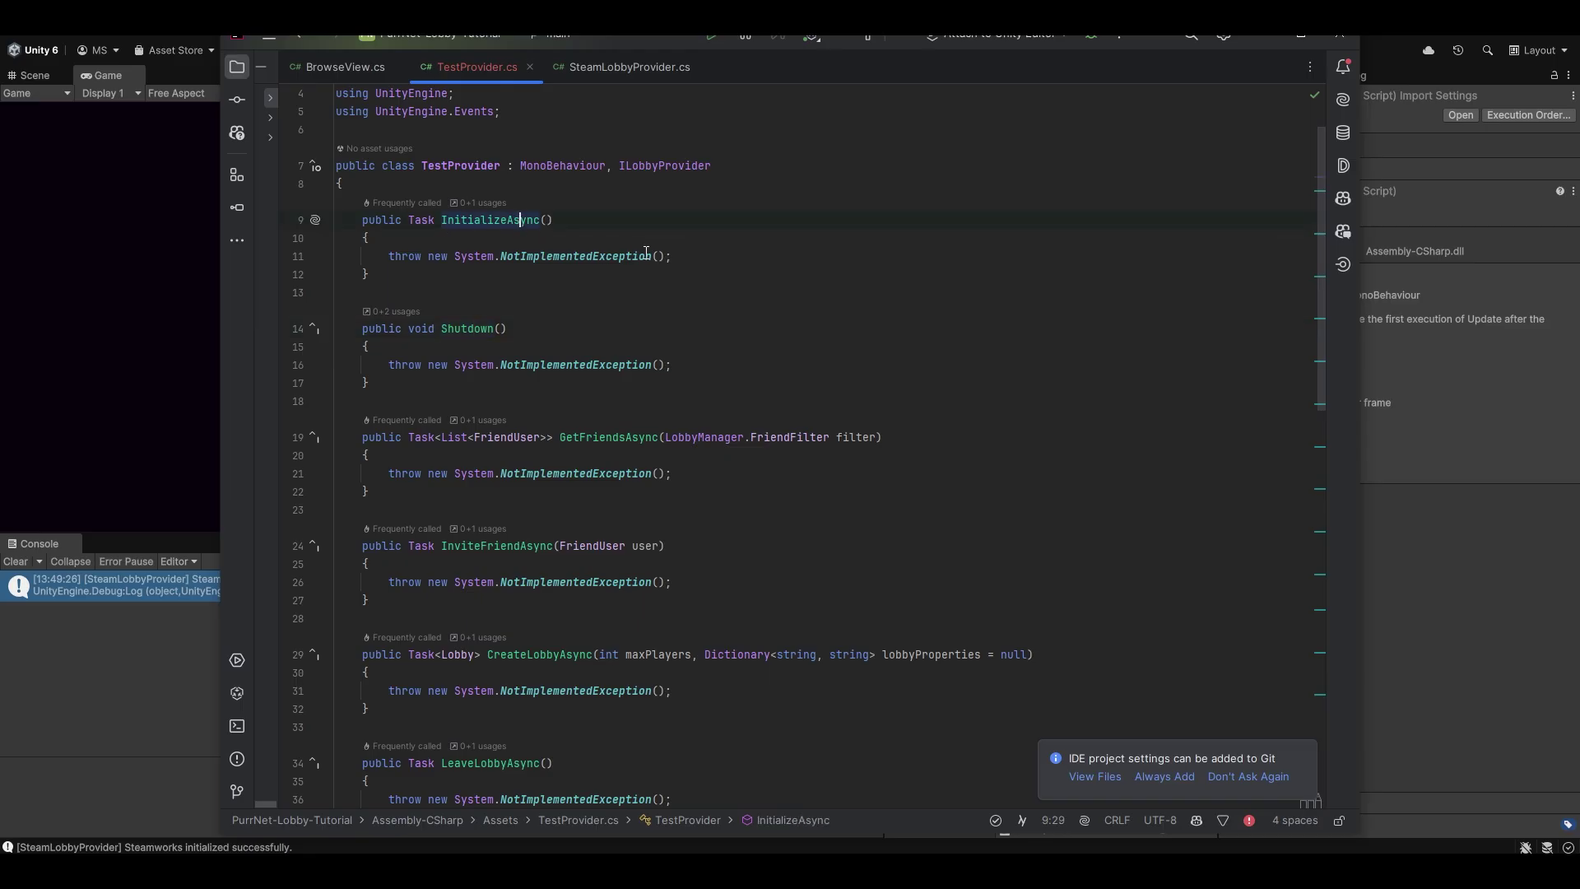
- Look over TestProvider's stubs from GetFriendsAsync through JoinLobbyAsync down to the lobby events ending the class
scroll(630, 329, down, 3)
click(611, 274)
scroll(610, 274, down, 2)
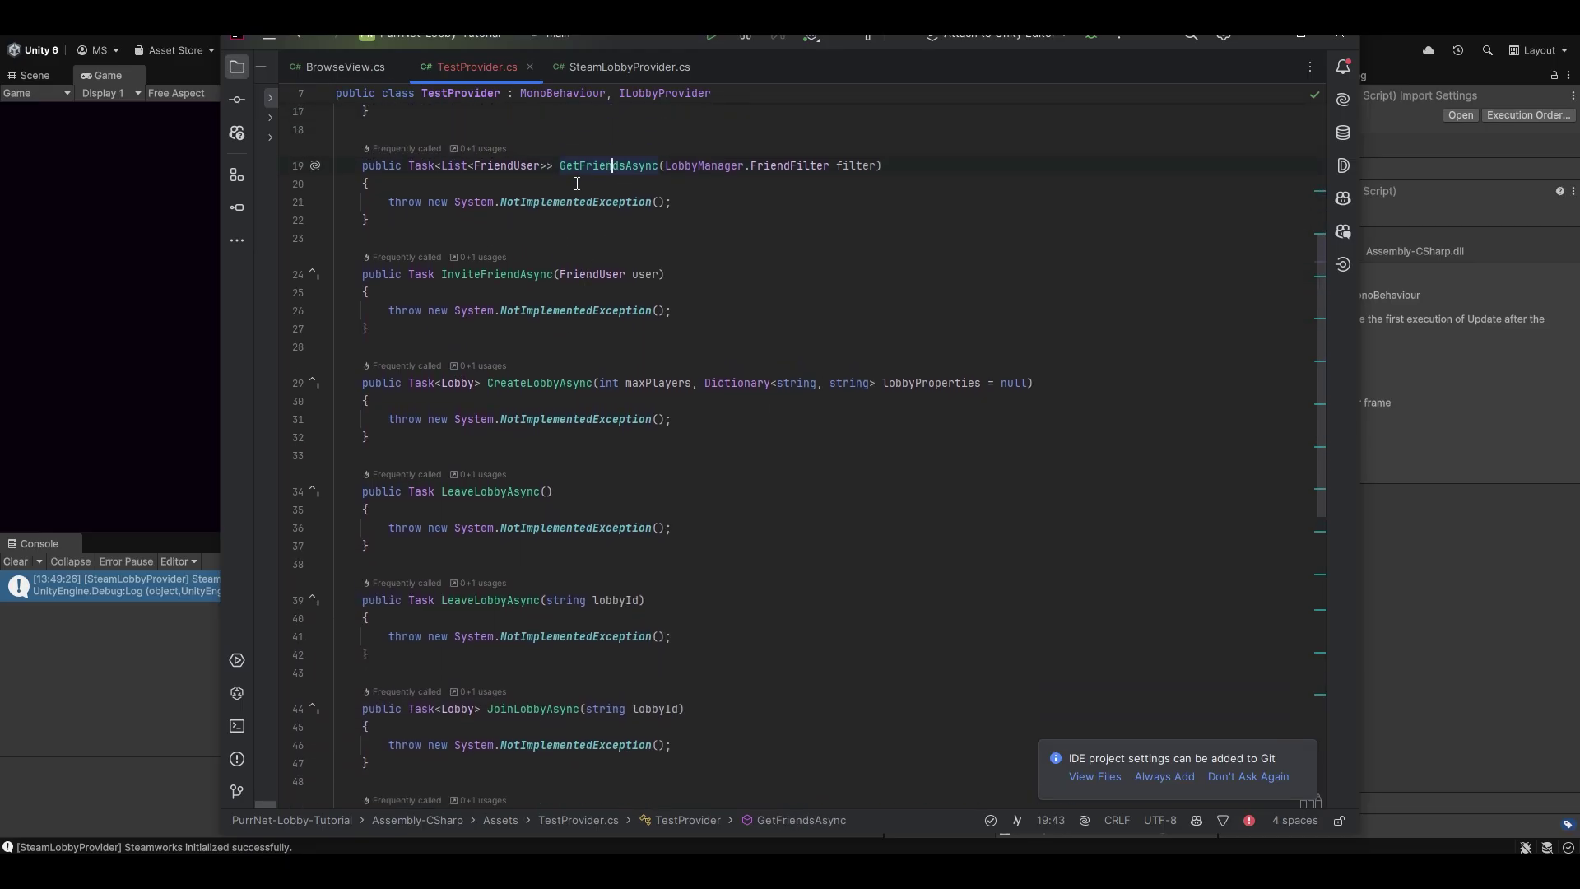
drag(478, 279, 483, 279)
scroll(481, 386, down, 3)
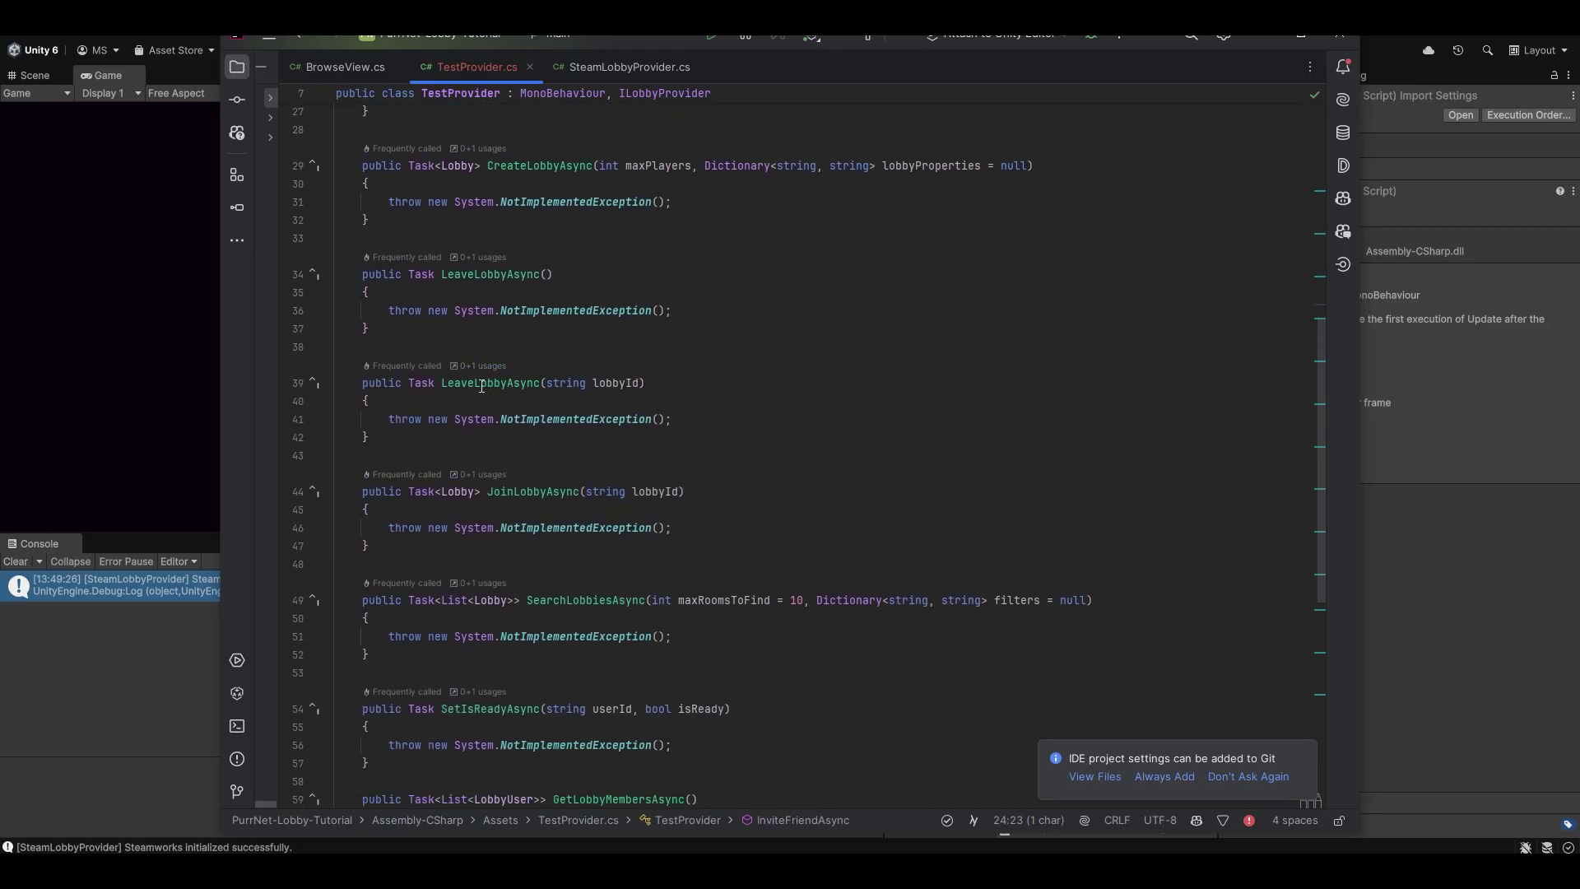
click(540, 491)
scroll(543, 460, down, 7)
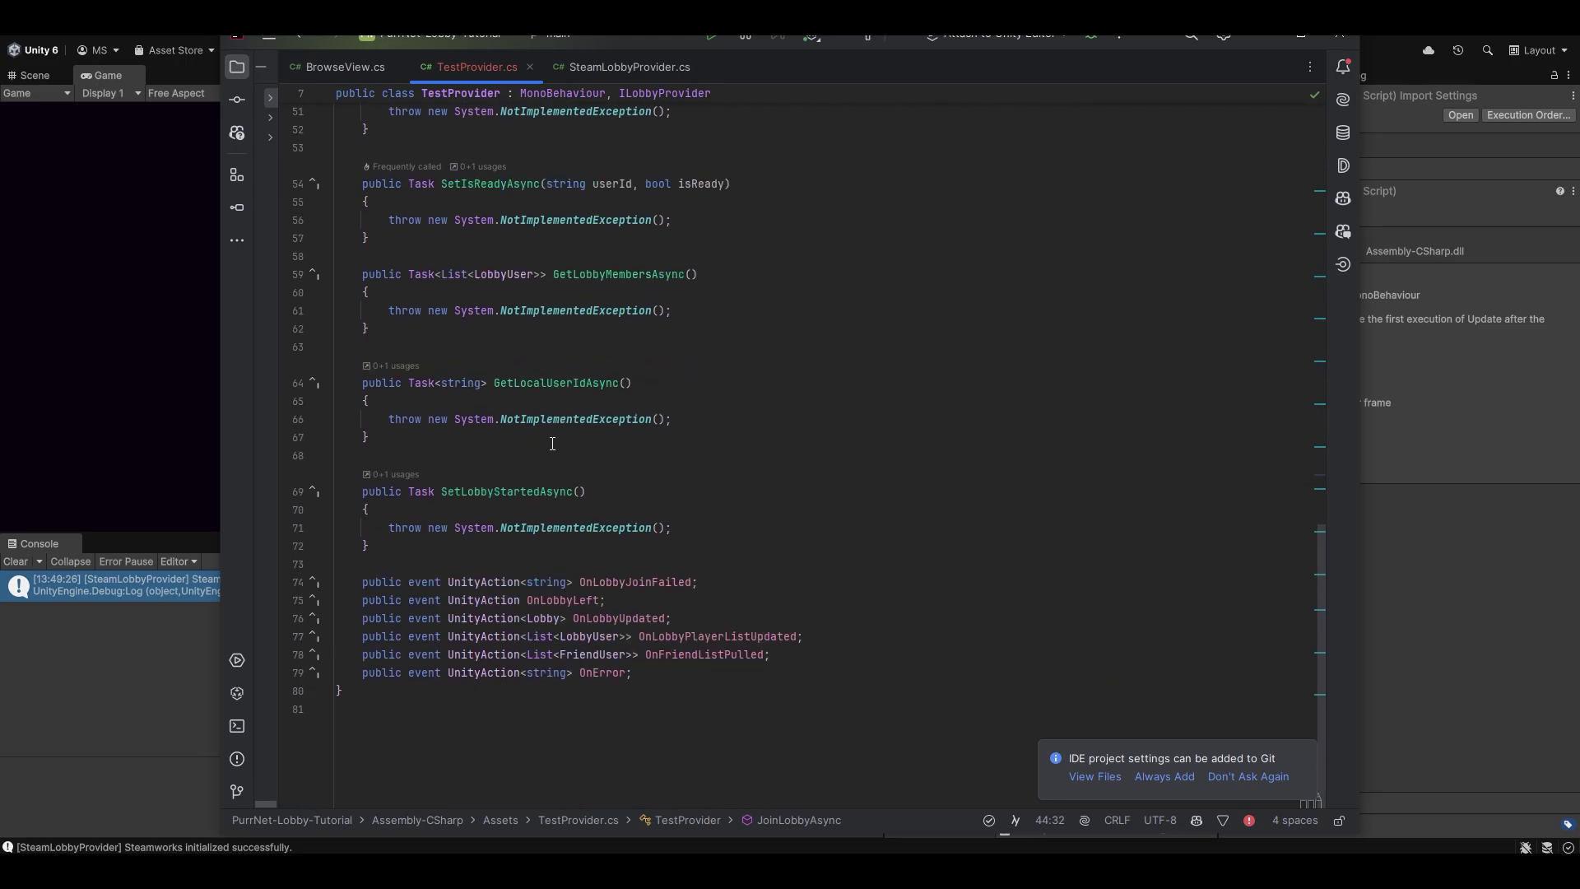
- Highlight TestProvider's generated members, dismiss the IDE notification and maximize the code editor to view the remaining stubs
drag(412, 681, 371, 216)
click(662, 237)
scroll(593, 352, down, 4)
scroll(586, 362, down, 7)
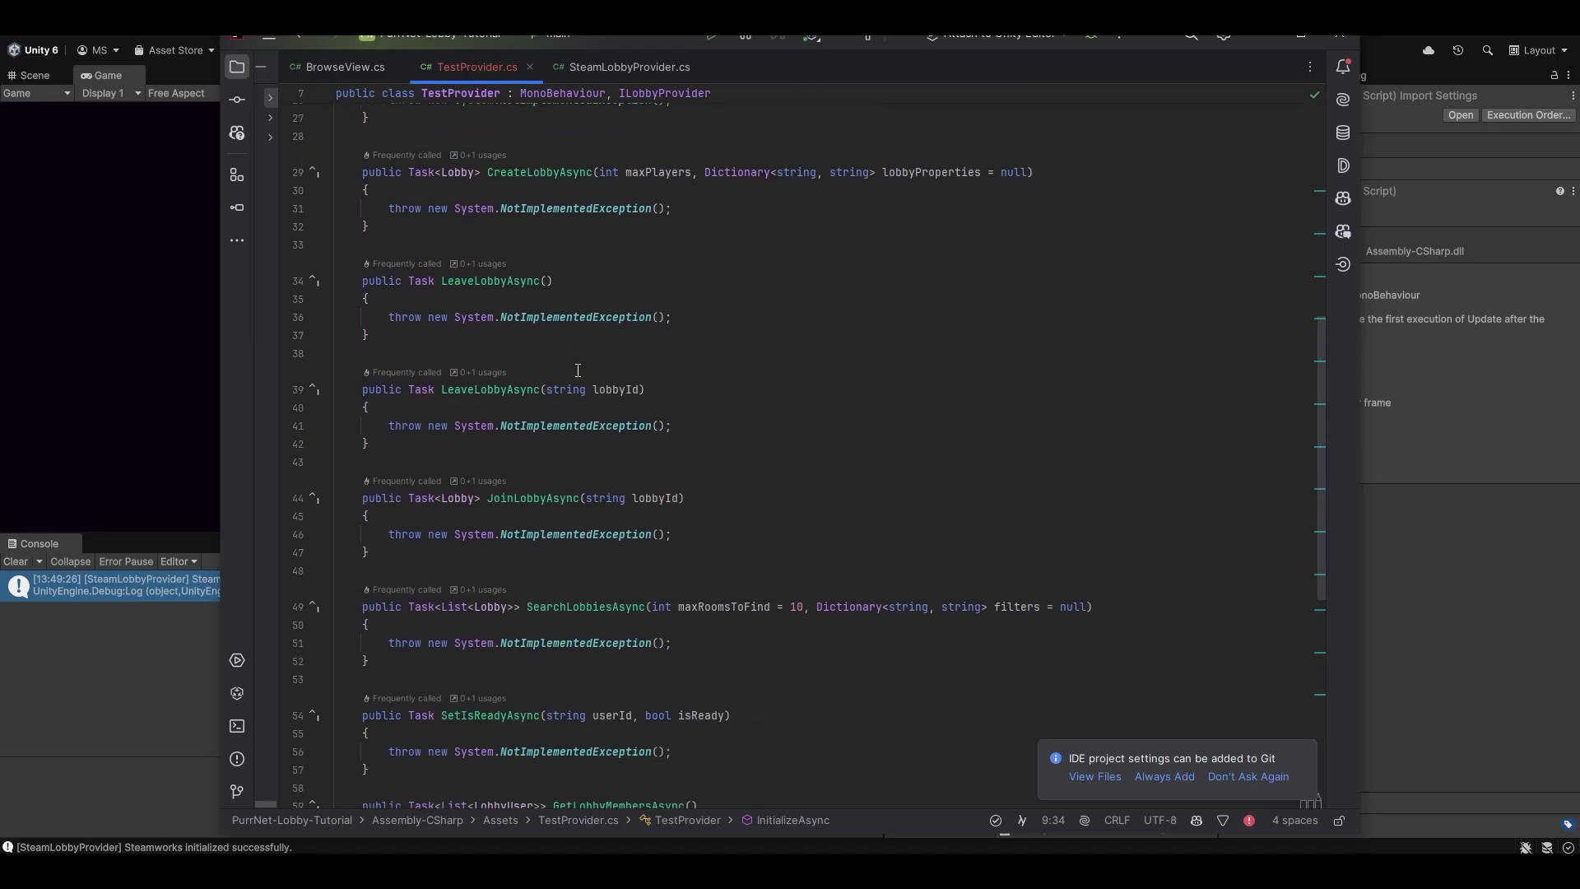
click(1303, 754)
click(1304, 36)
scroll(1107, 342, down, 4)
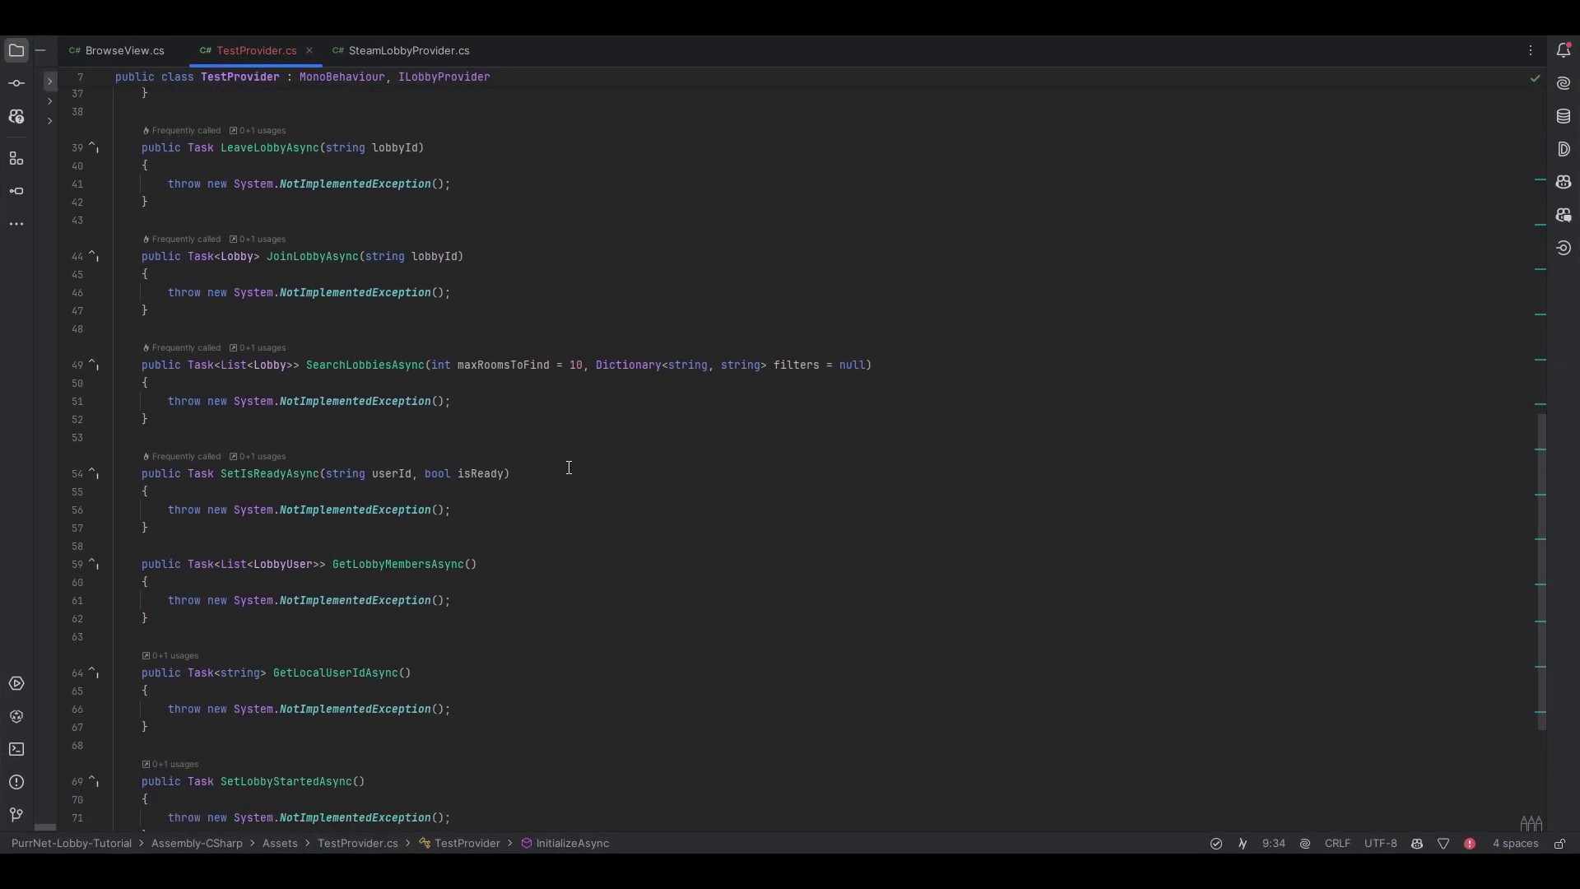
- Switch to Unity, add the TestProvider script to LobbyManager as a component and set its Lobby Provider to TestProvider
key(alt+Tab)
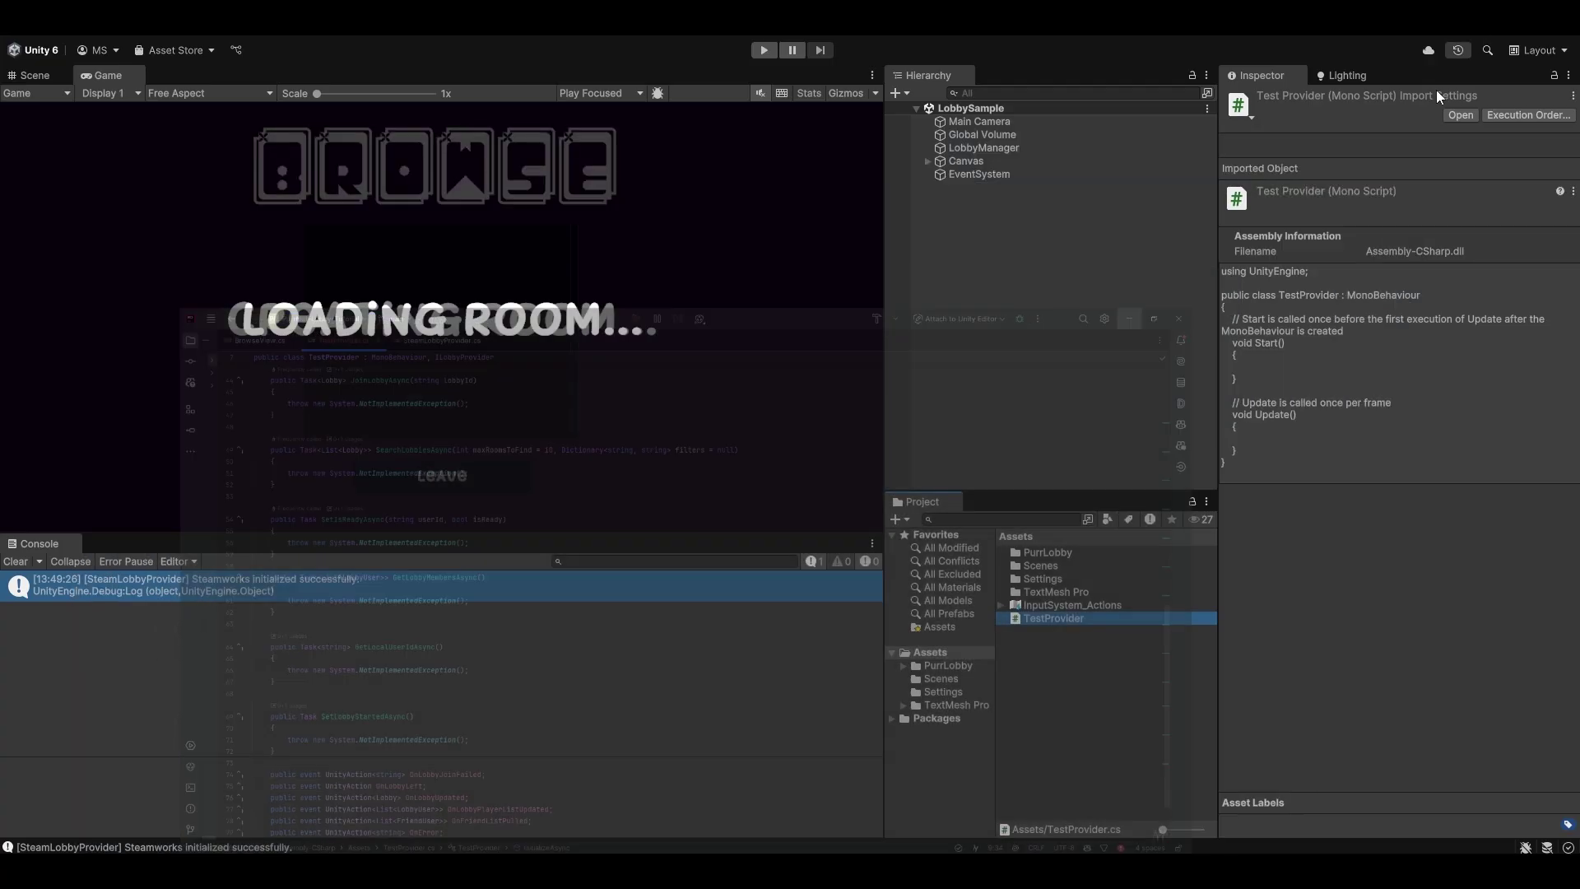
click(984, 148)
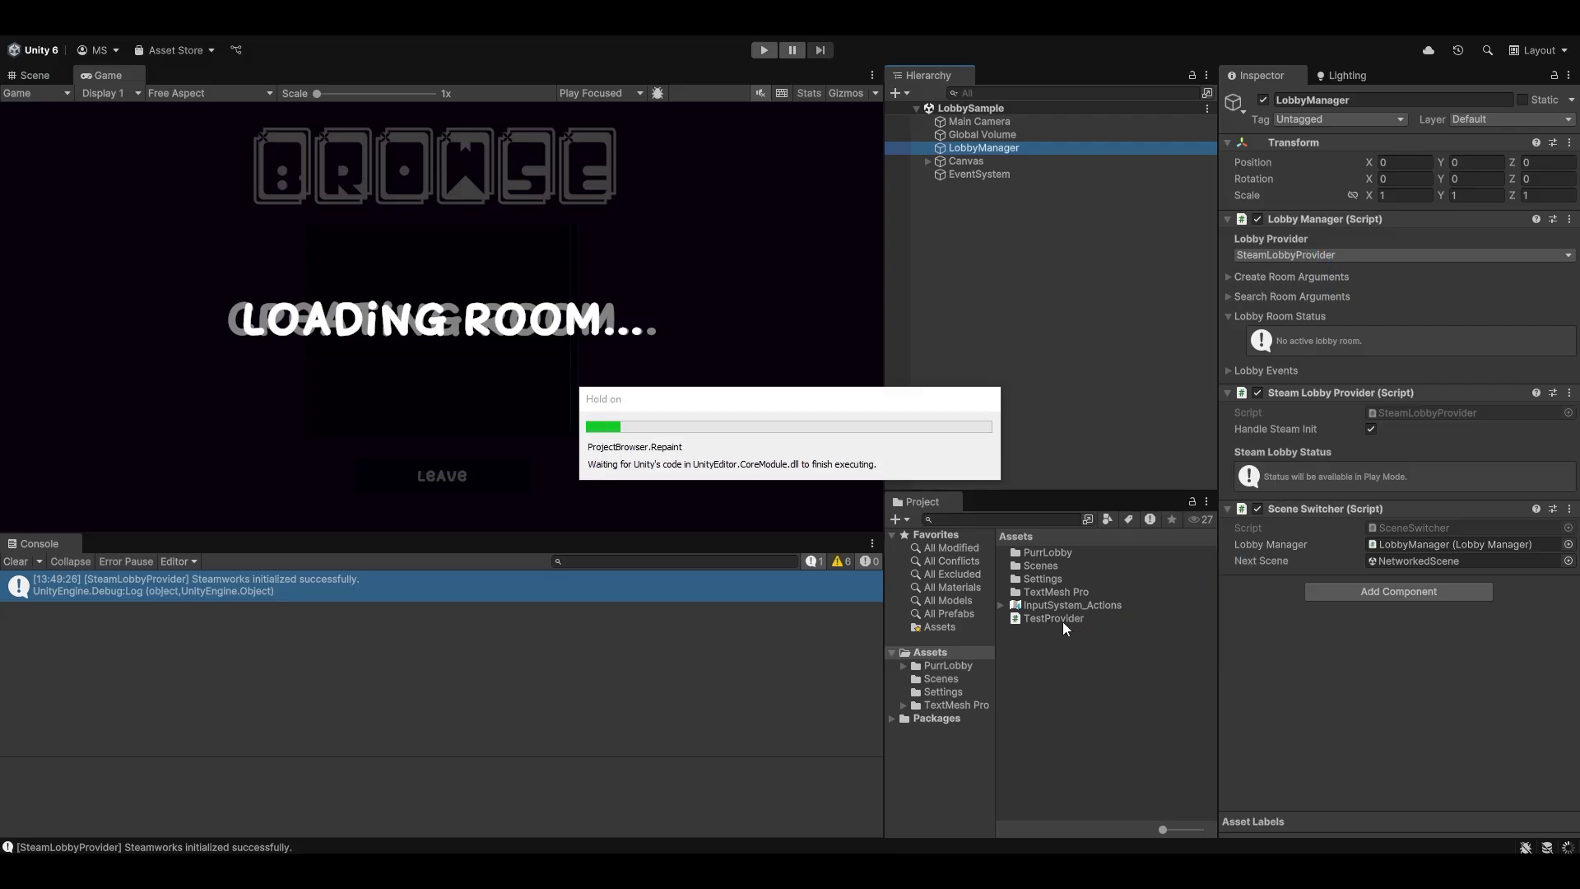
drag(1061, 619, 1324, 496)
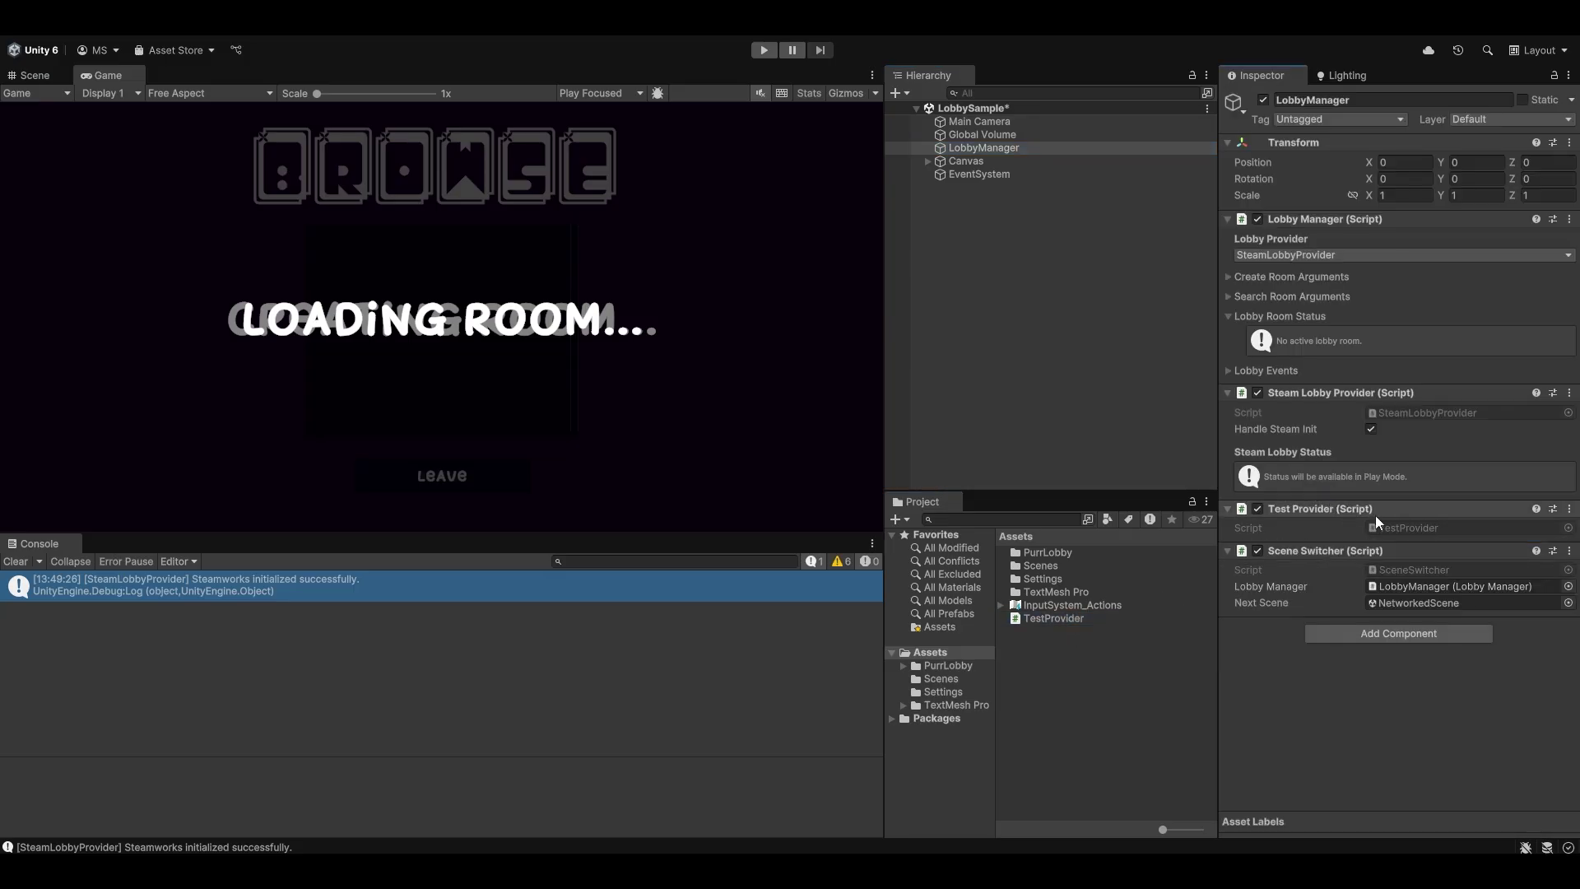
click(1333, 255)
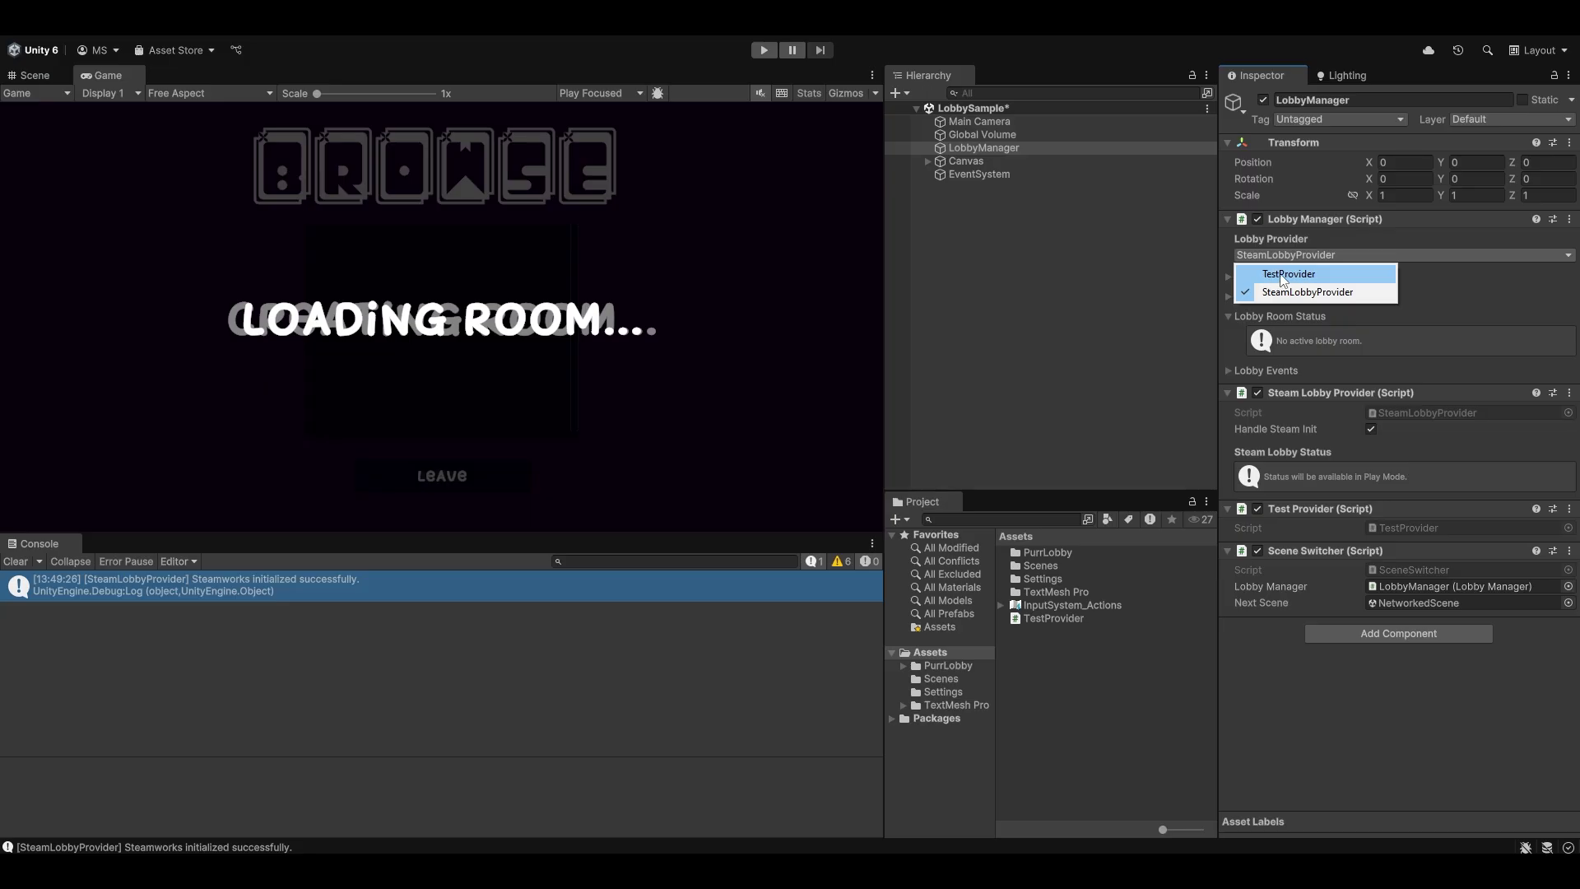
click(1301, 275)
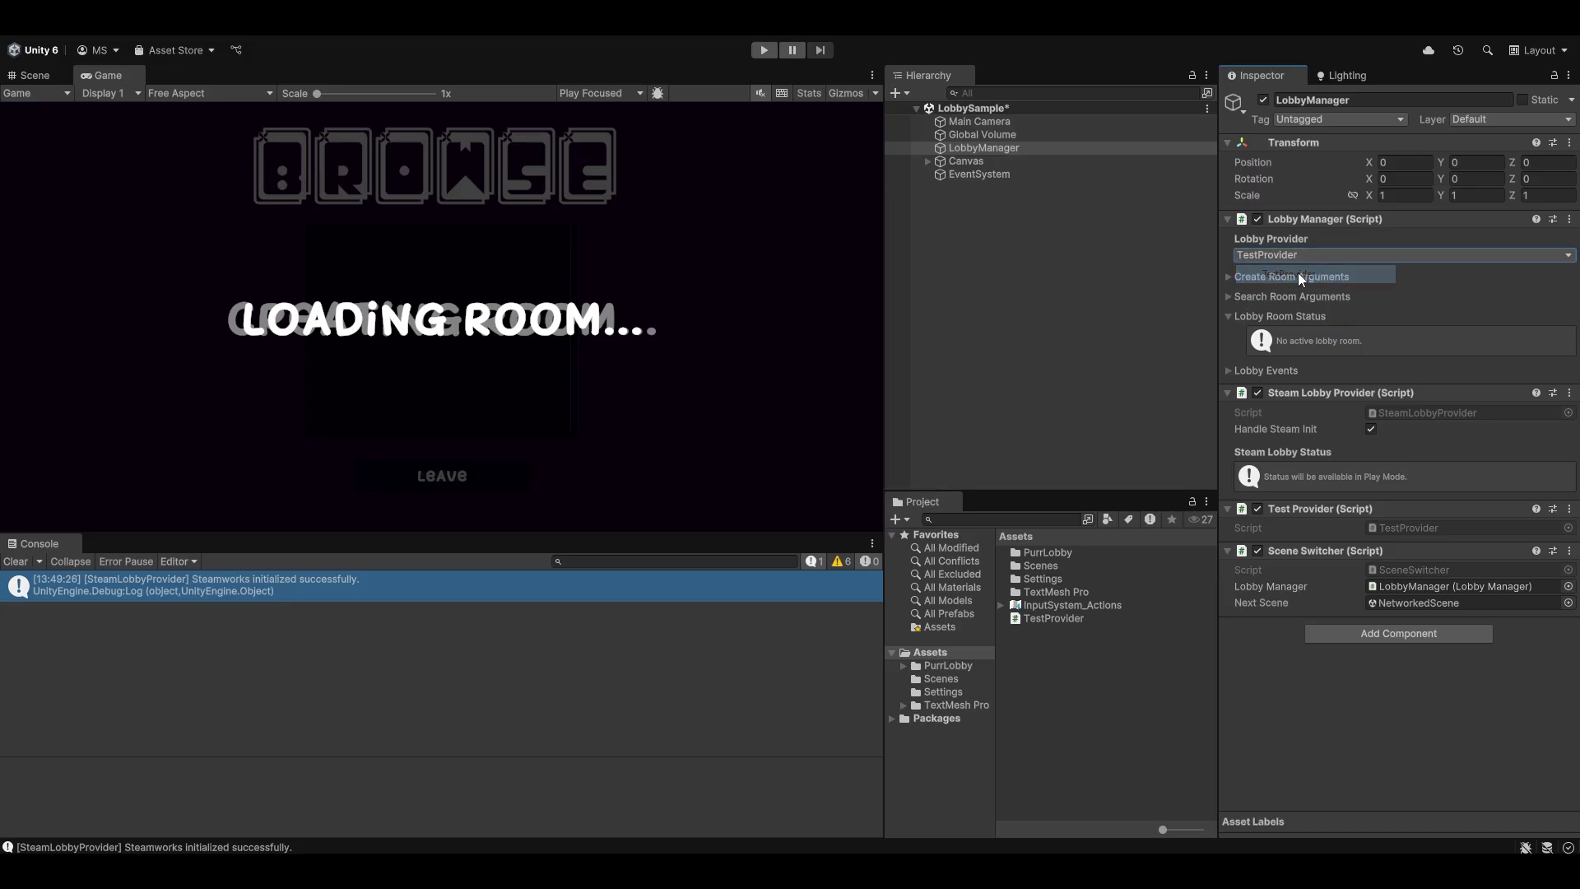
- Clear the console, run the LobbySample scene with TestProvider, inspect the logged error and try to create a lobby
click(15, 561)
click(764, 50)
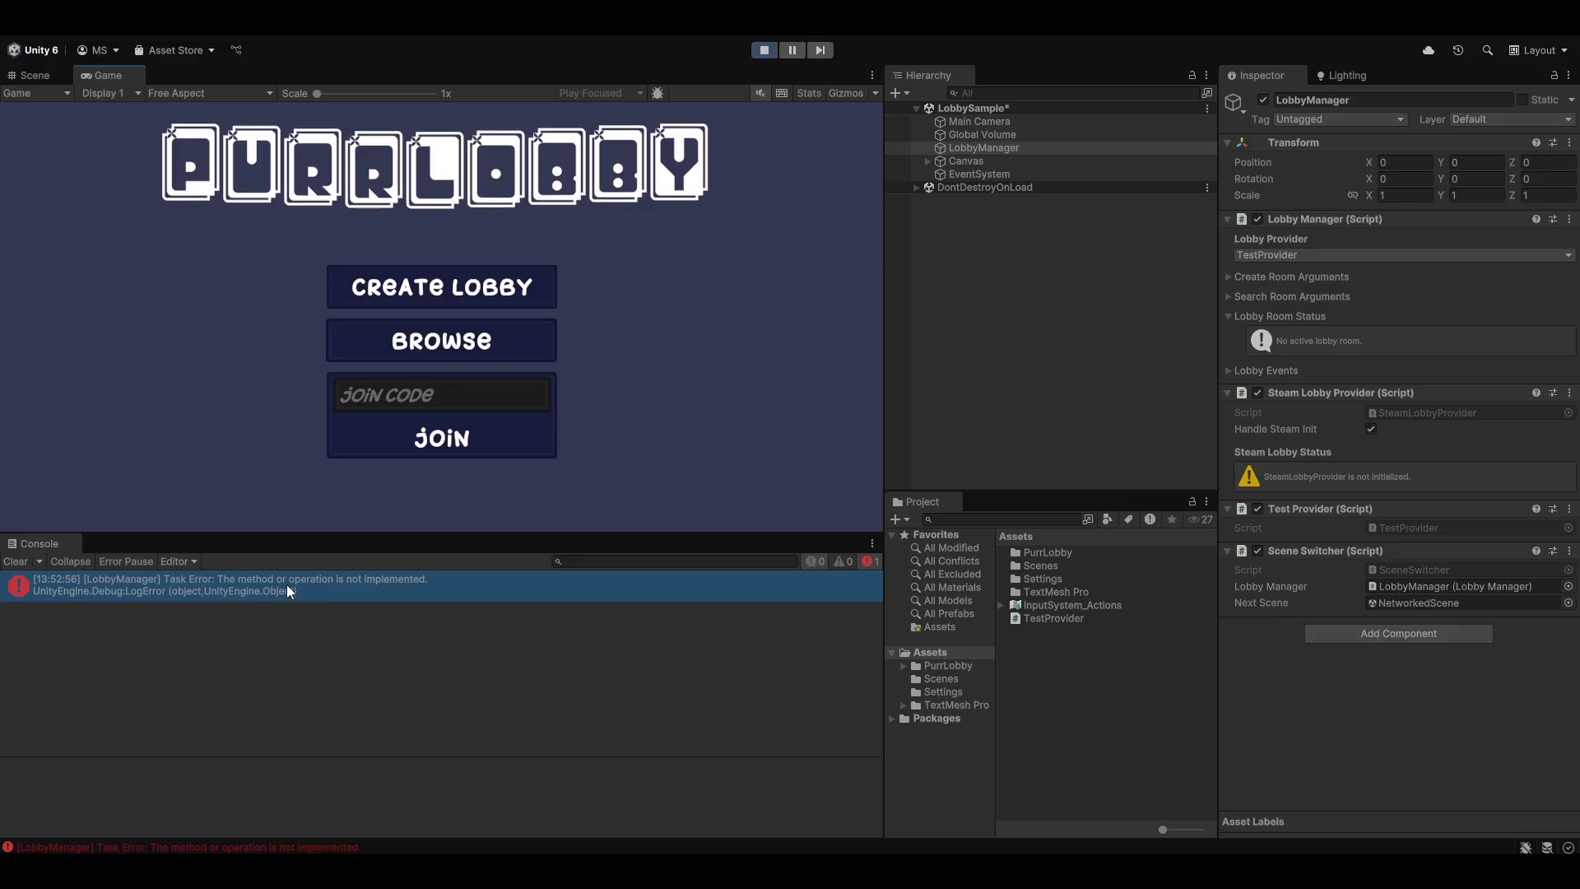
click(288, 623)
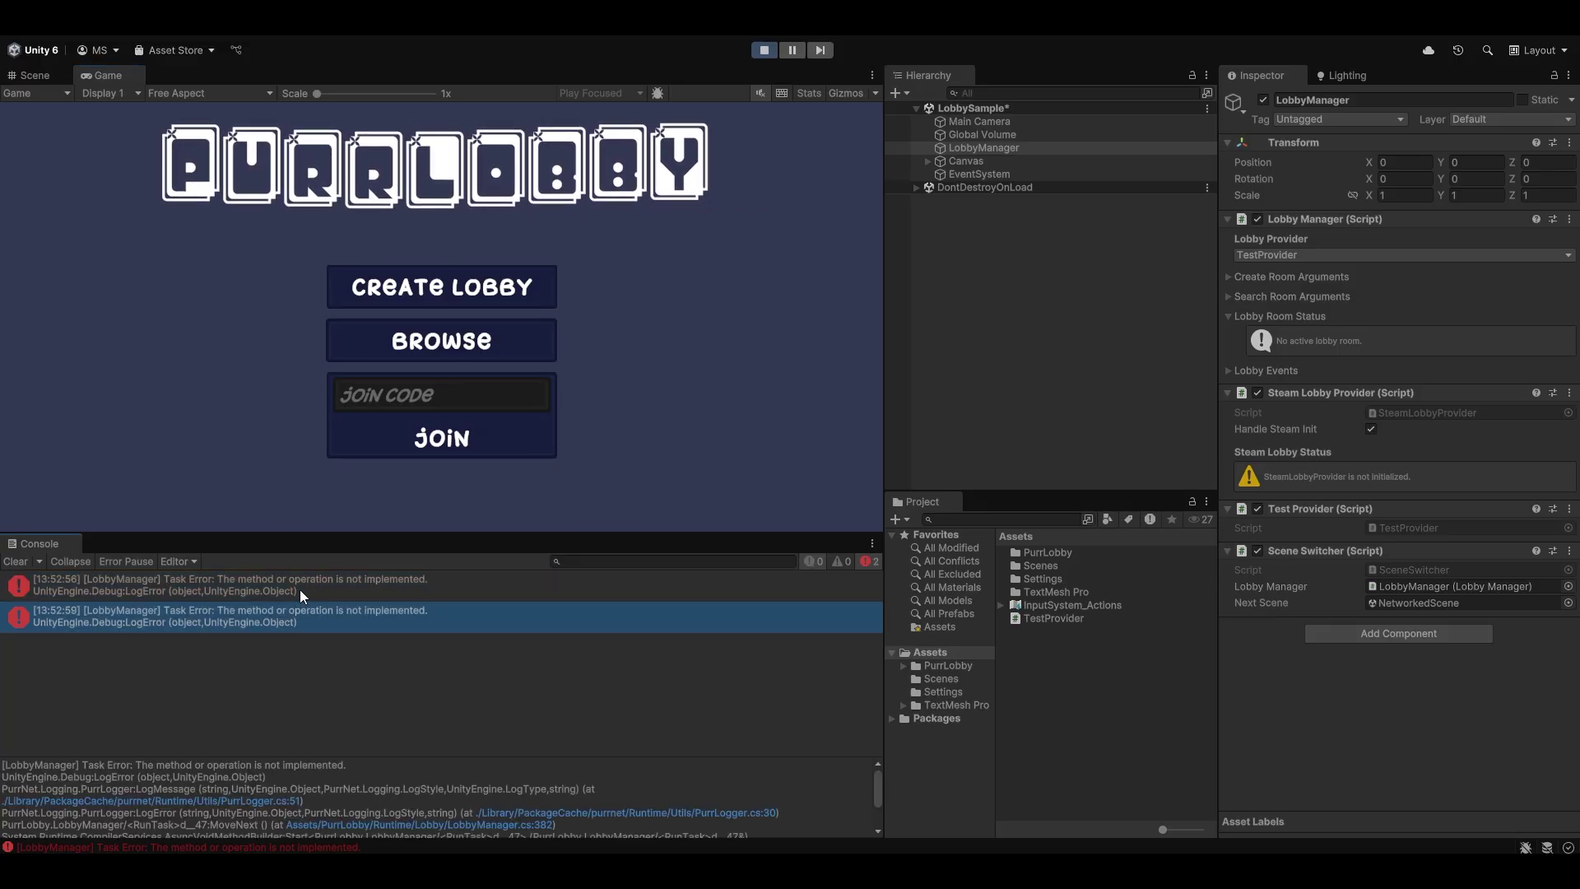
click(442, 286)
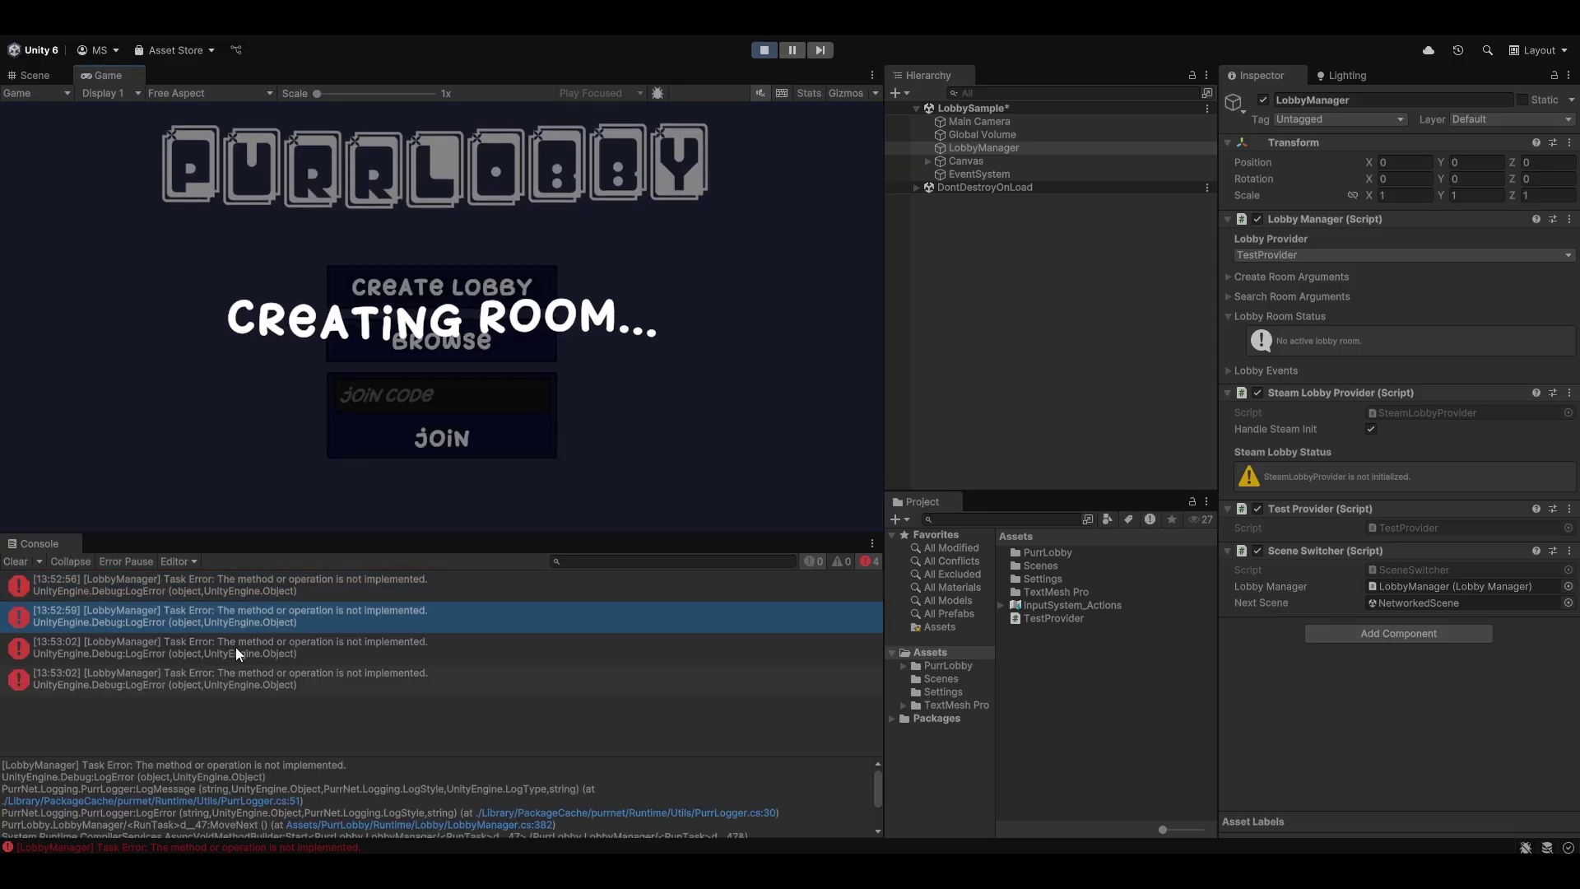
- Stop play mode and set LobbyManager's Lobby Provider back to SteamLobbyProvider
click(772, 51)
click(1317, 255)
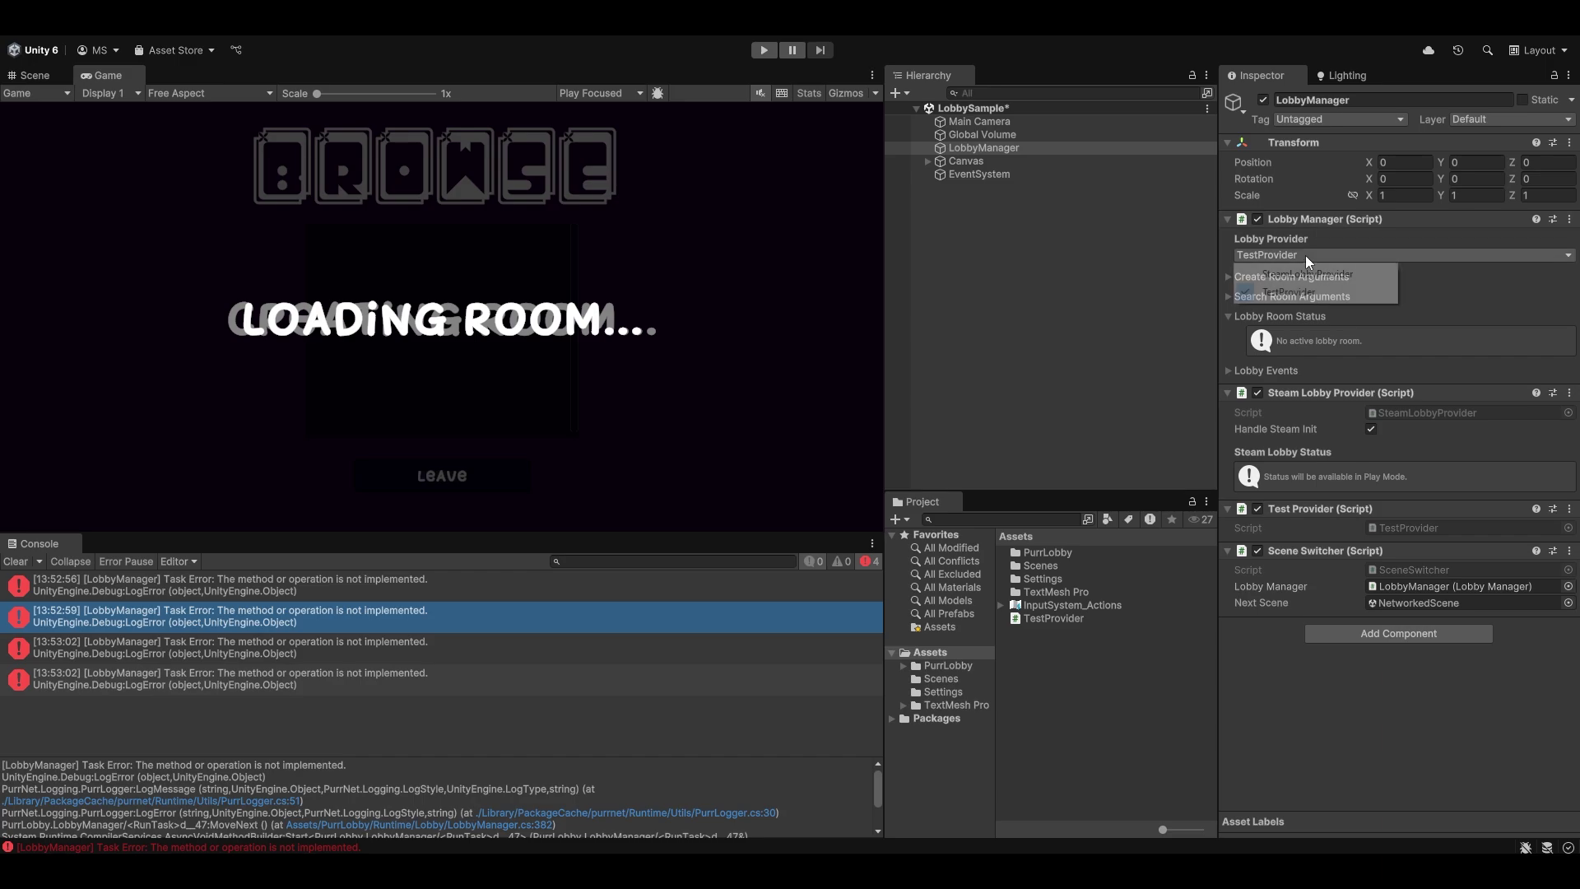
click(1308, 276)
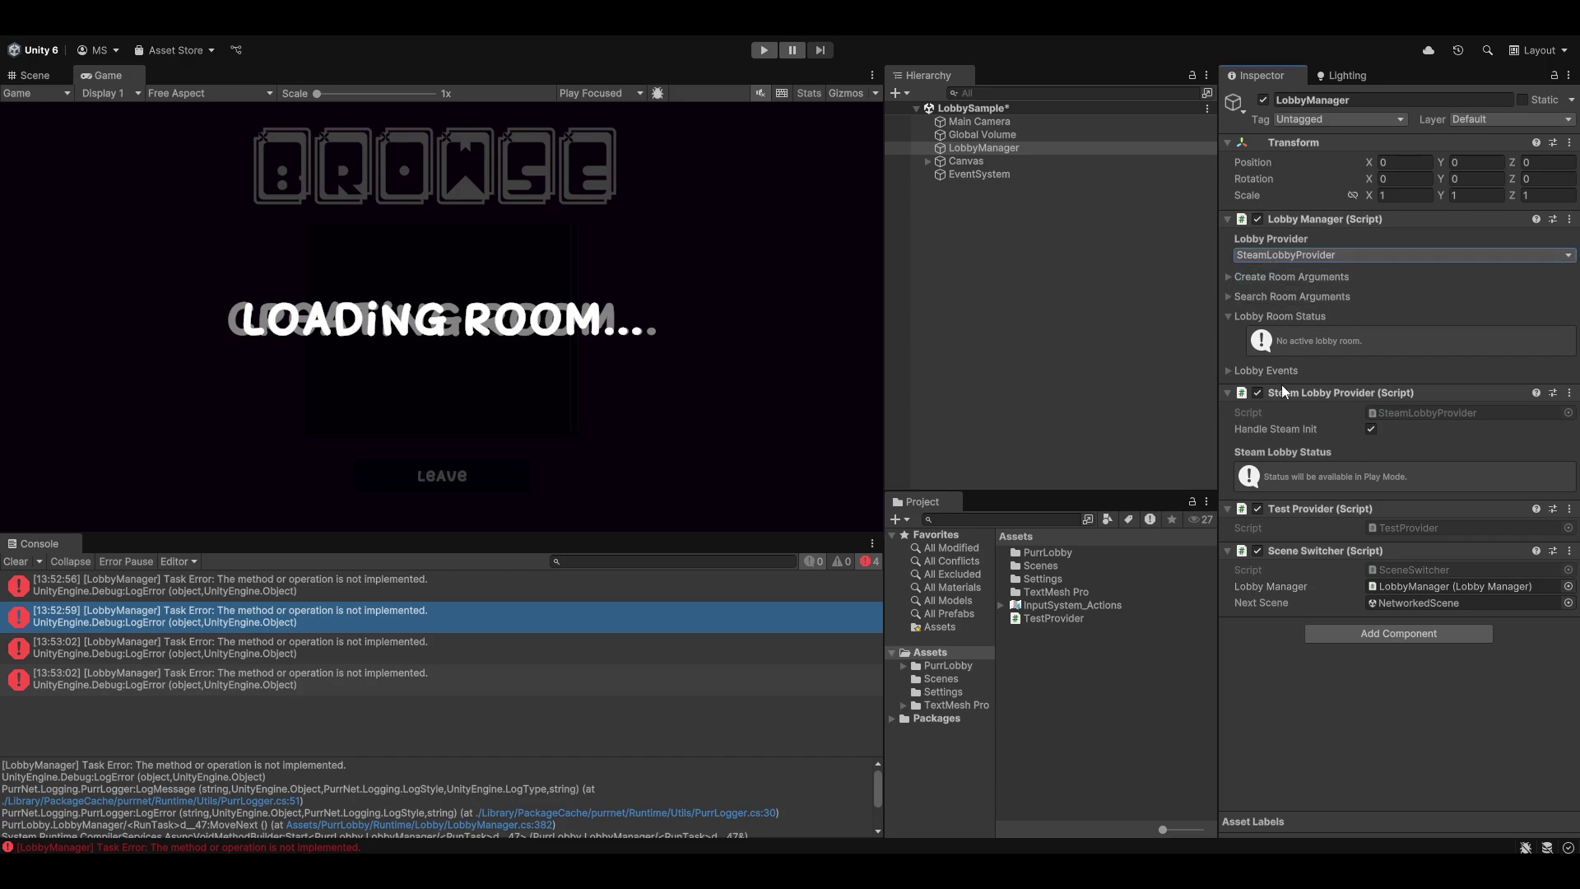
- Open the TestProvider script from LobbyManager's component and highlight the LeaveLobbyAsync stub while looking through its methods
double_click(1394, 526)
scroll(458, 274, down, 10)
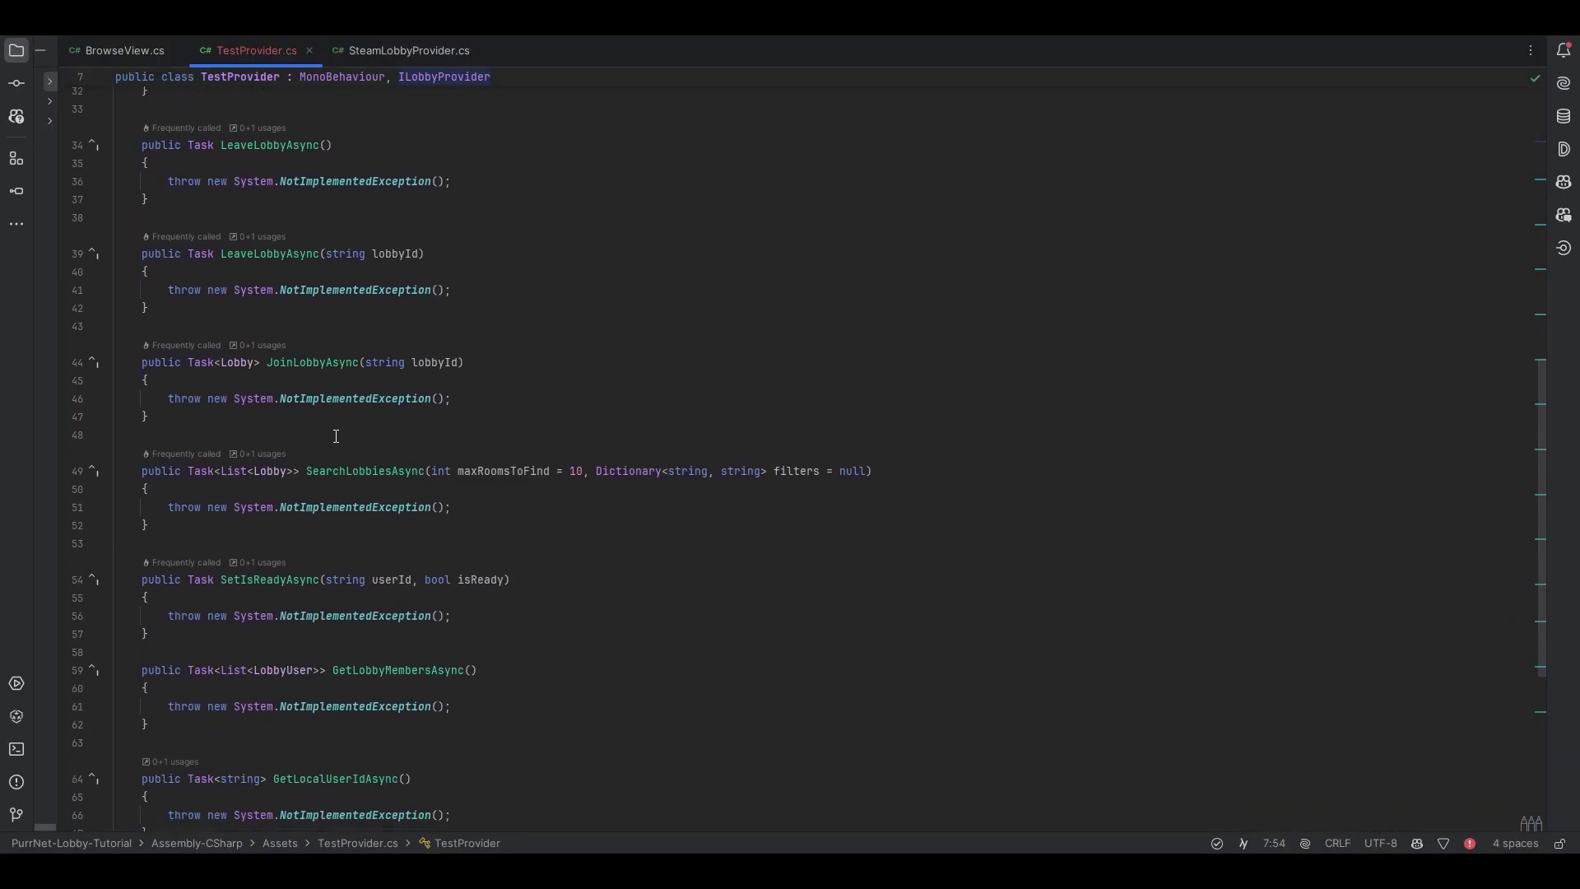
drag(230, 437, 116, 330)
click(476, 514)
key(shift+Up)
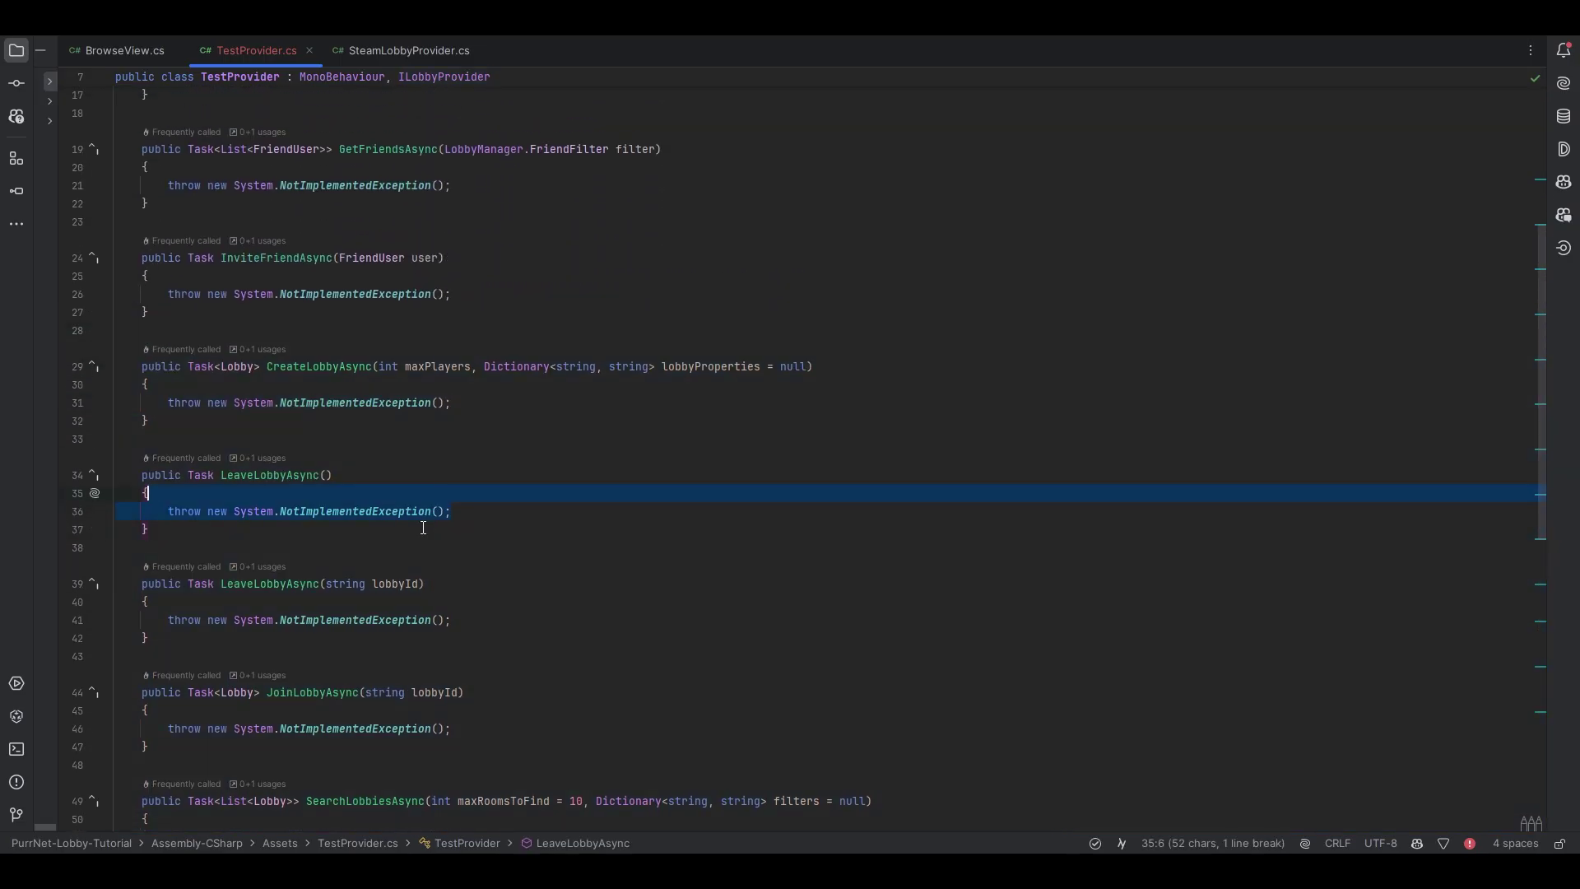
scroll(461, 576, down, 3)
click(494, 586)
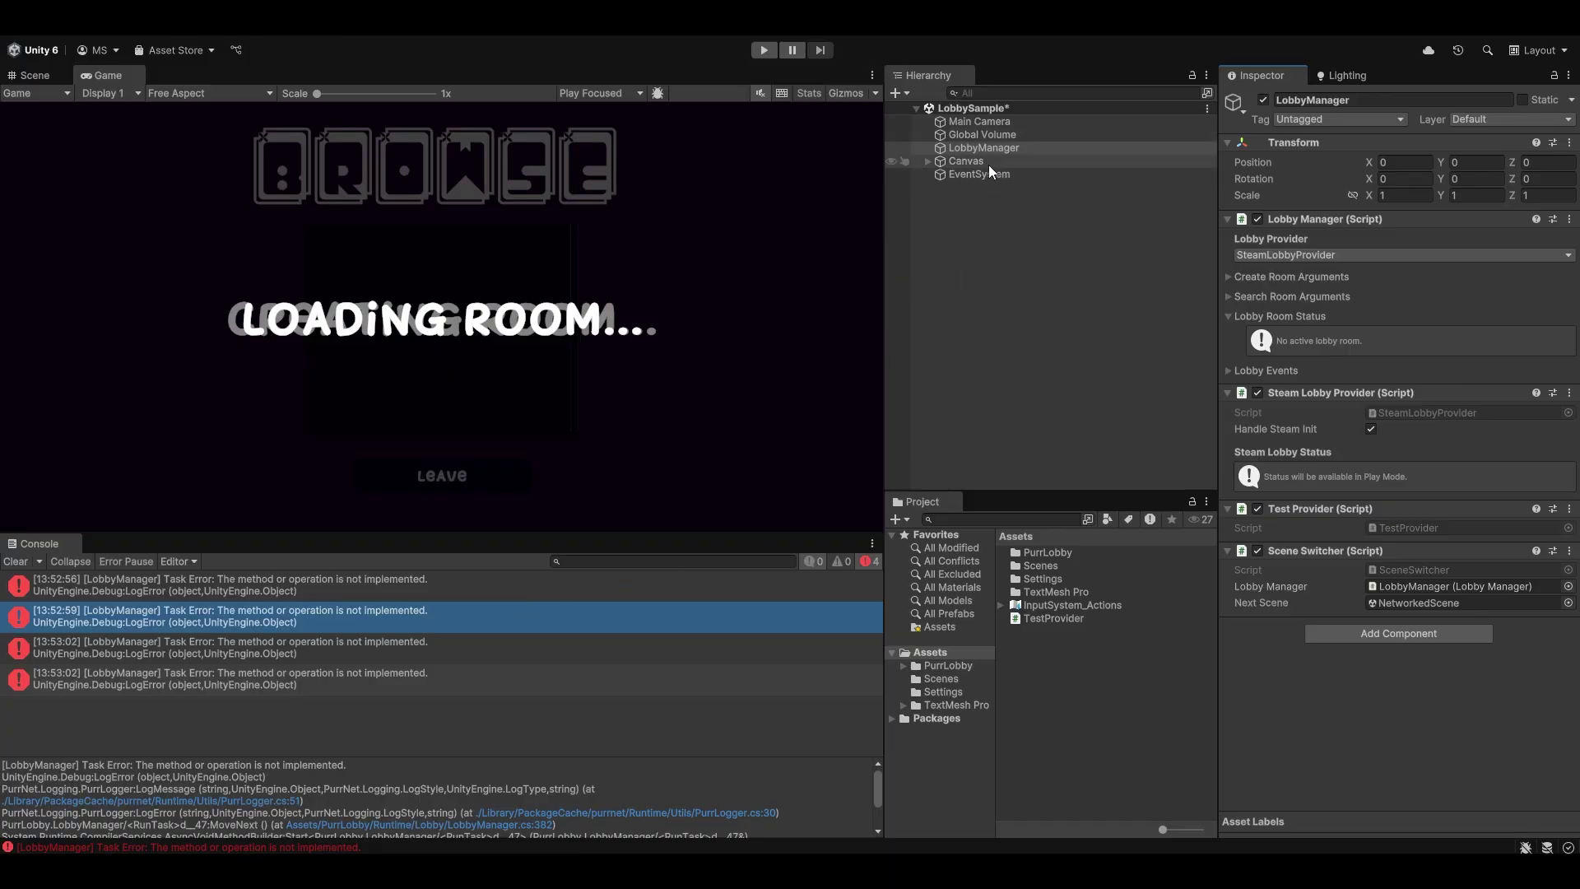
- Return to Unity and expand the Canvas in the LobbySample hierarchy to view its screens and overlays
click(932, 148)
click(927, 160)
click(928, 161)
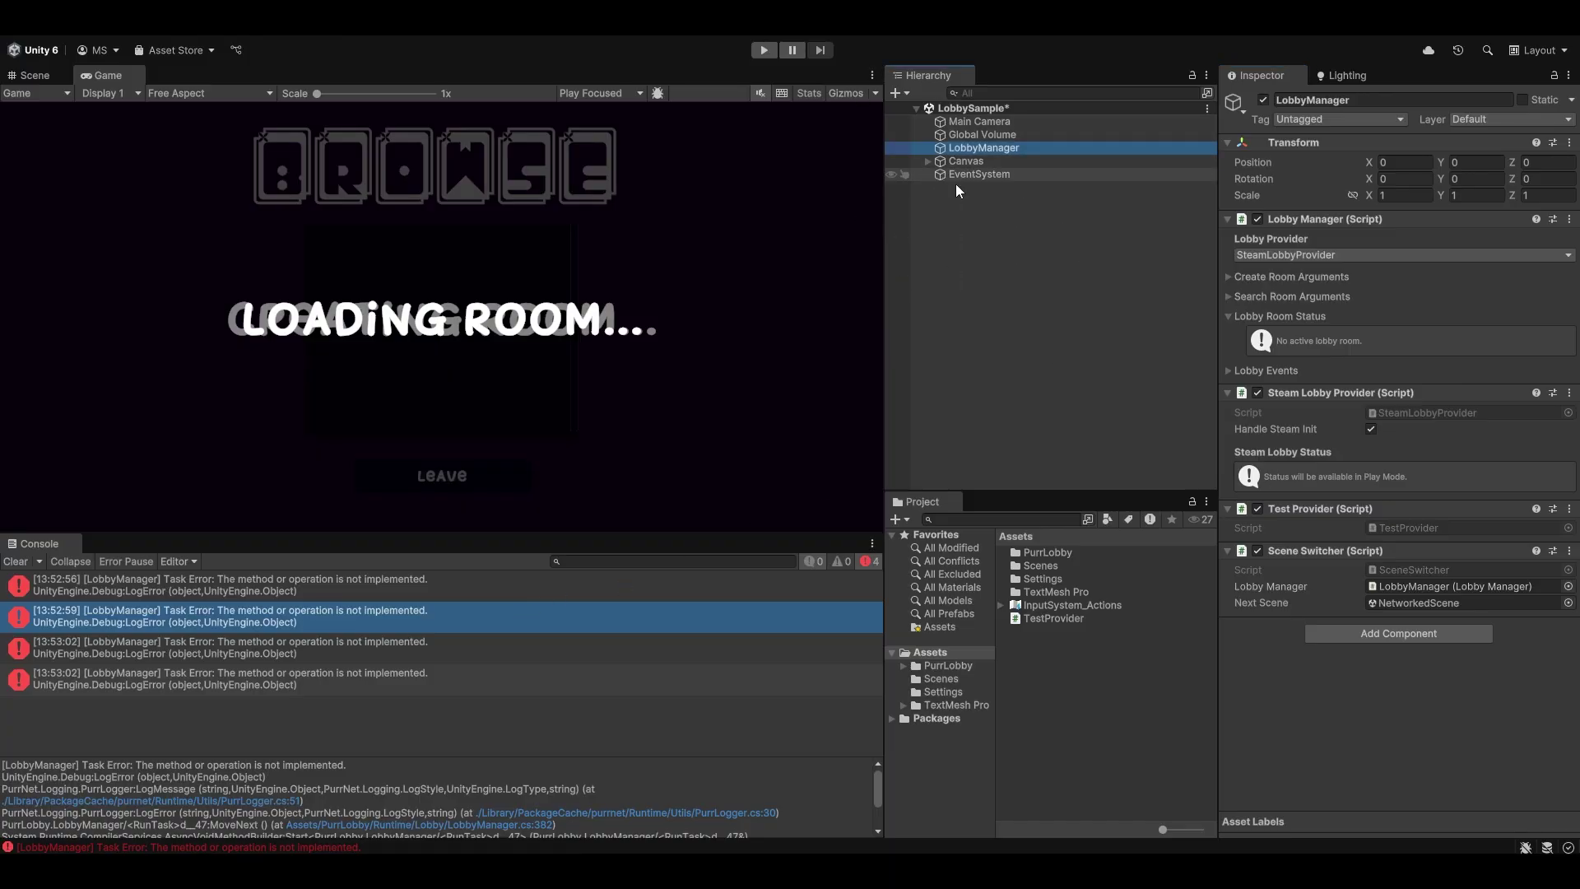
click(928, 162)
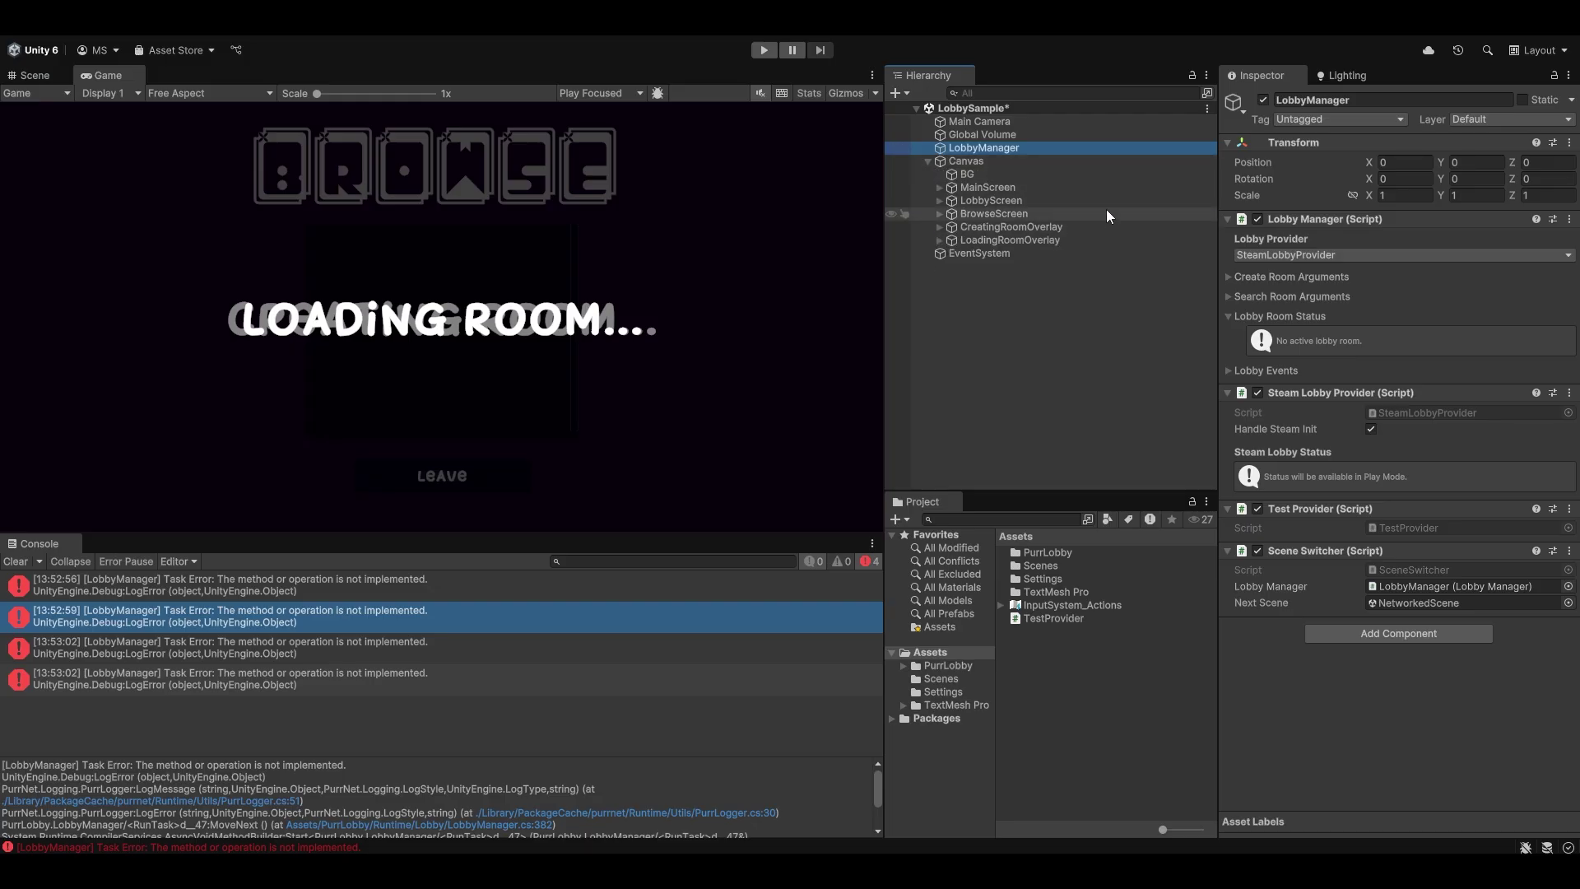
- Inspect the Canvas object's components, collapse its Canvas component and open the ViewManager script in the code editor
click(1069, 160)
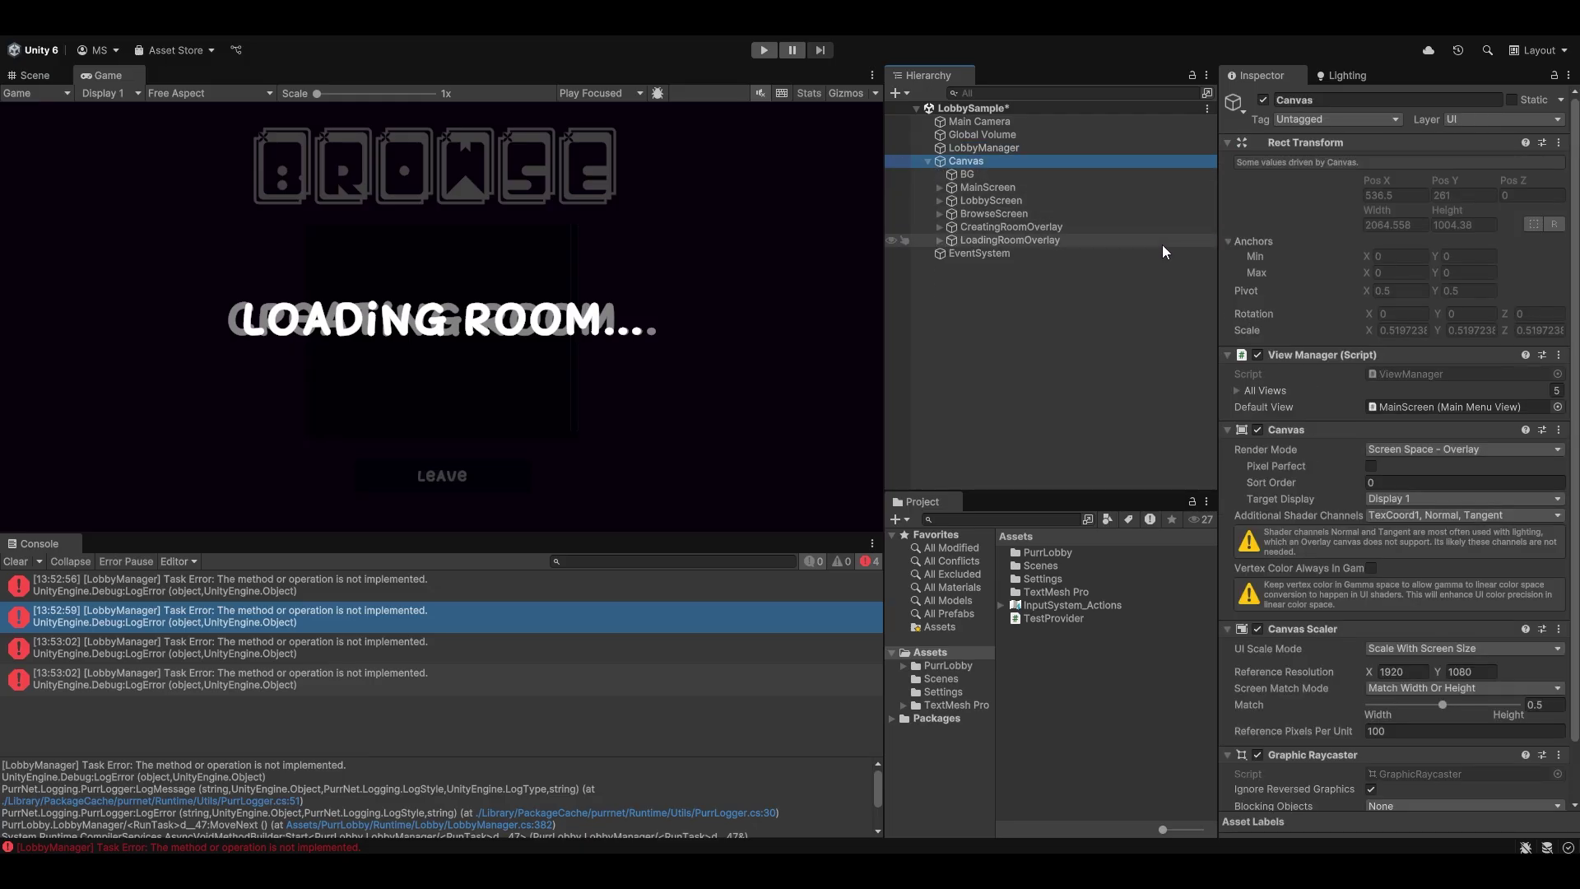
scroll(1308, 392, down, 2)
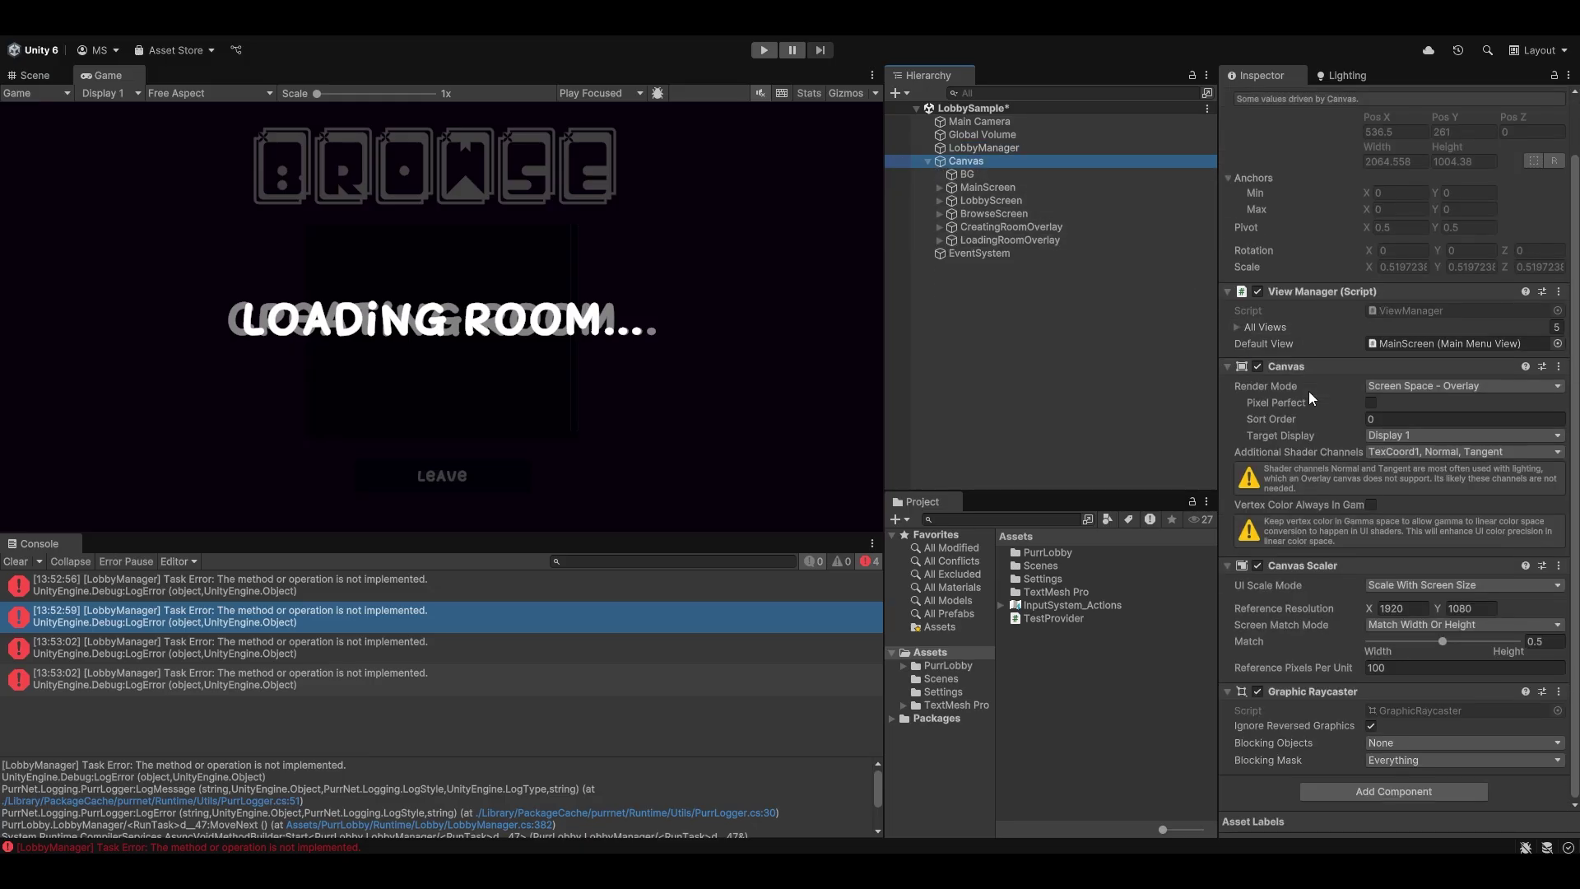
click(1226, 367)
drag(886, 382, 862, 346)
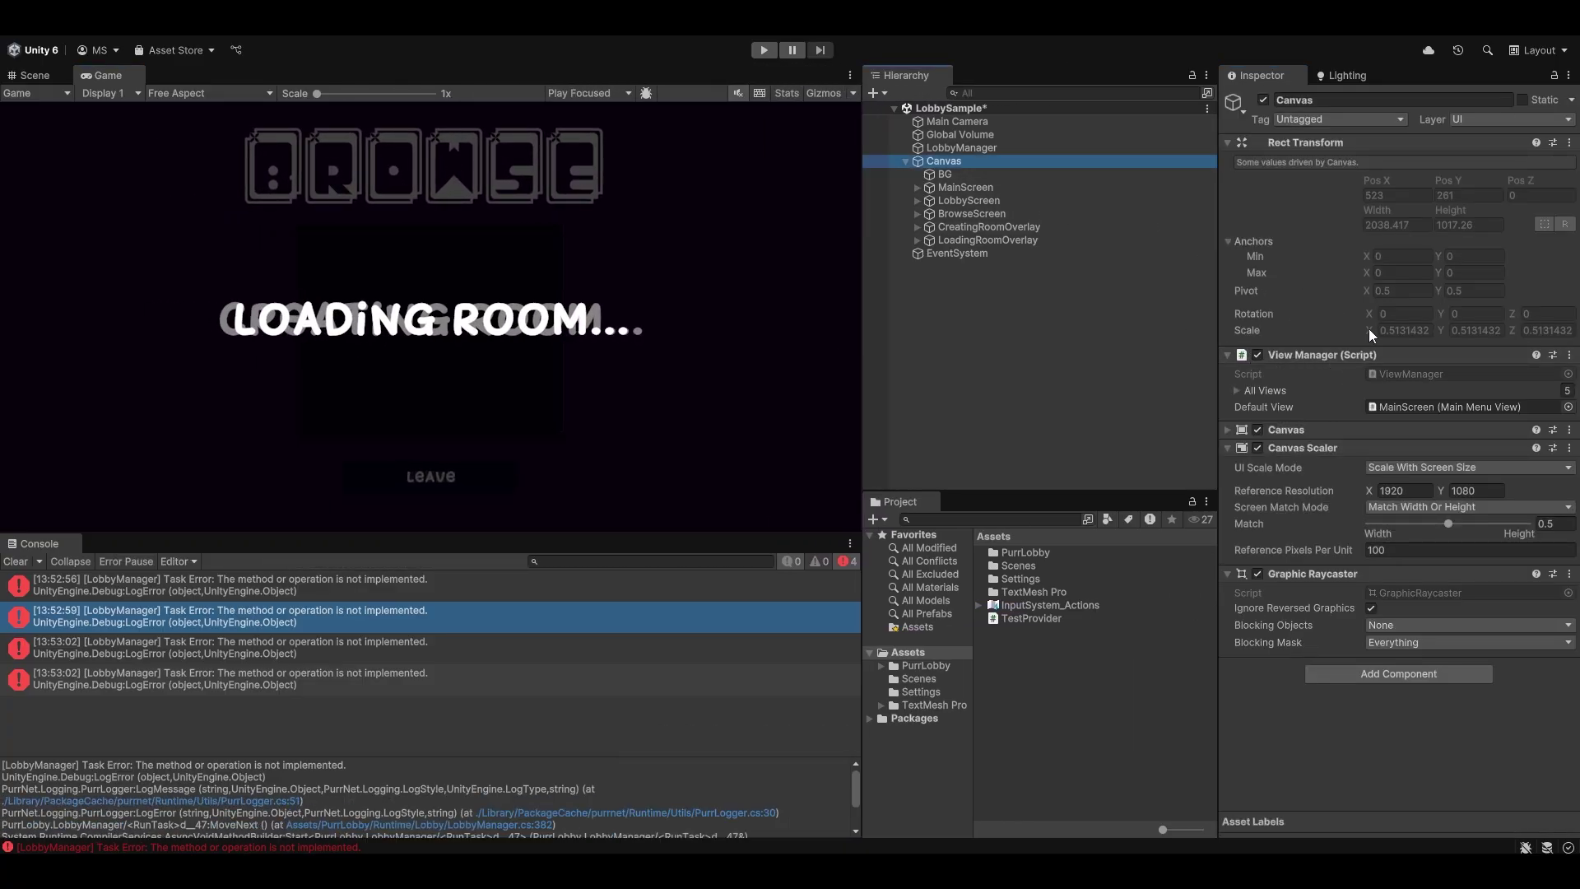
double_click(1429, 373)
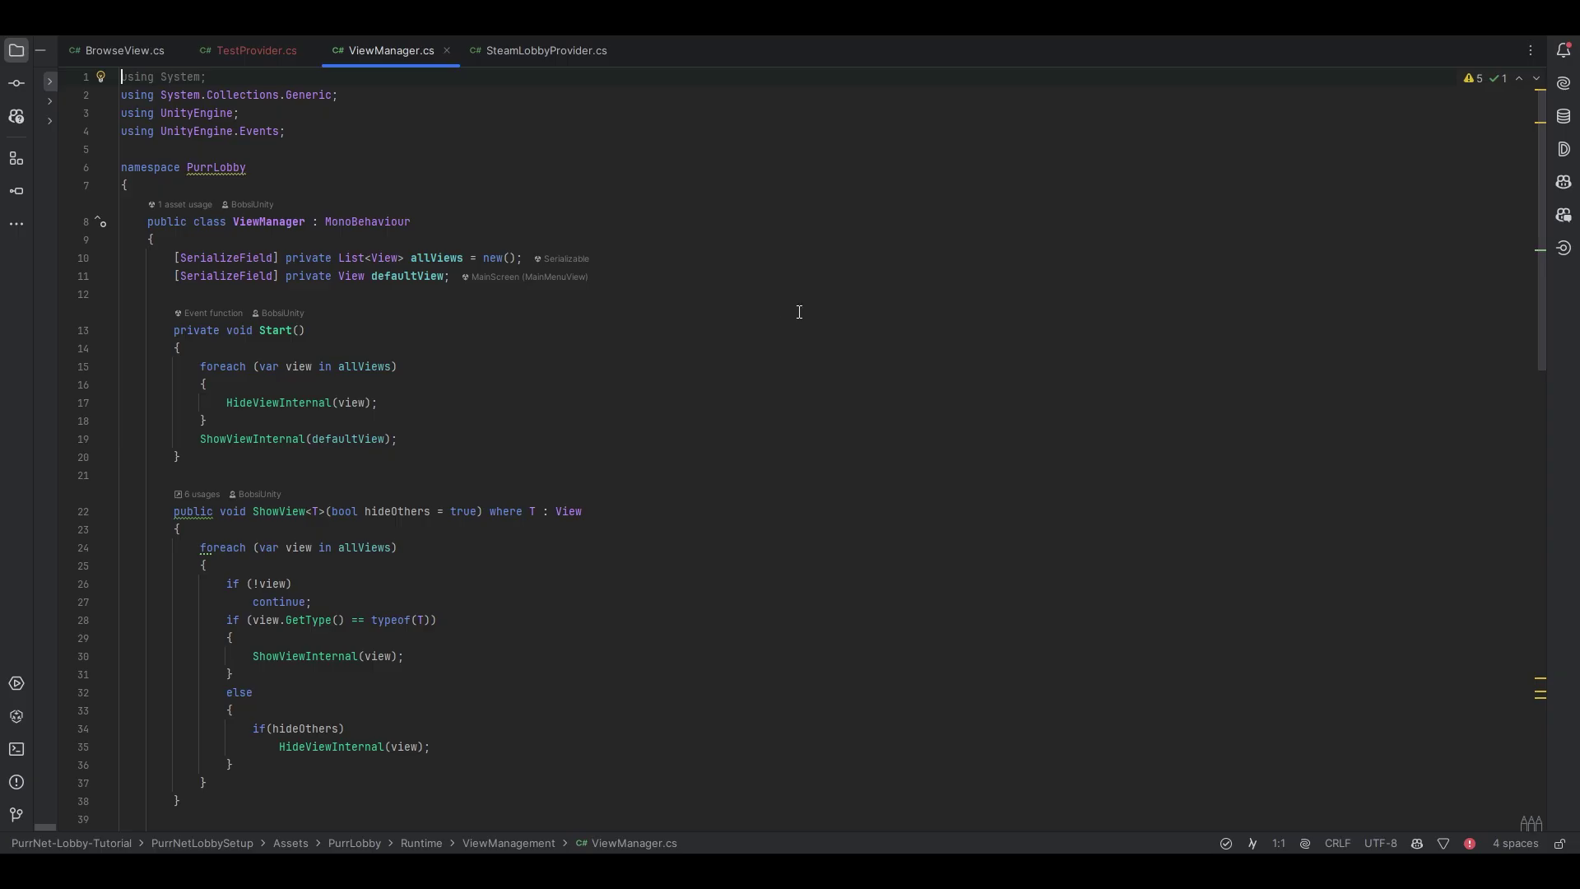
- Return to Unity, select MainScreen under the Canvas and open its MainMenuView script to examine the class declaration
key(alt+Tab)
click(1275, 392)
click(1410, 417)
click(1004, 186)
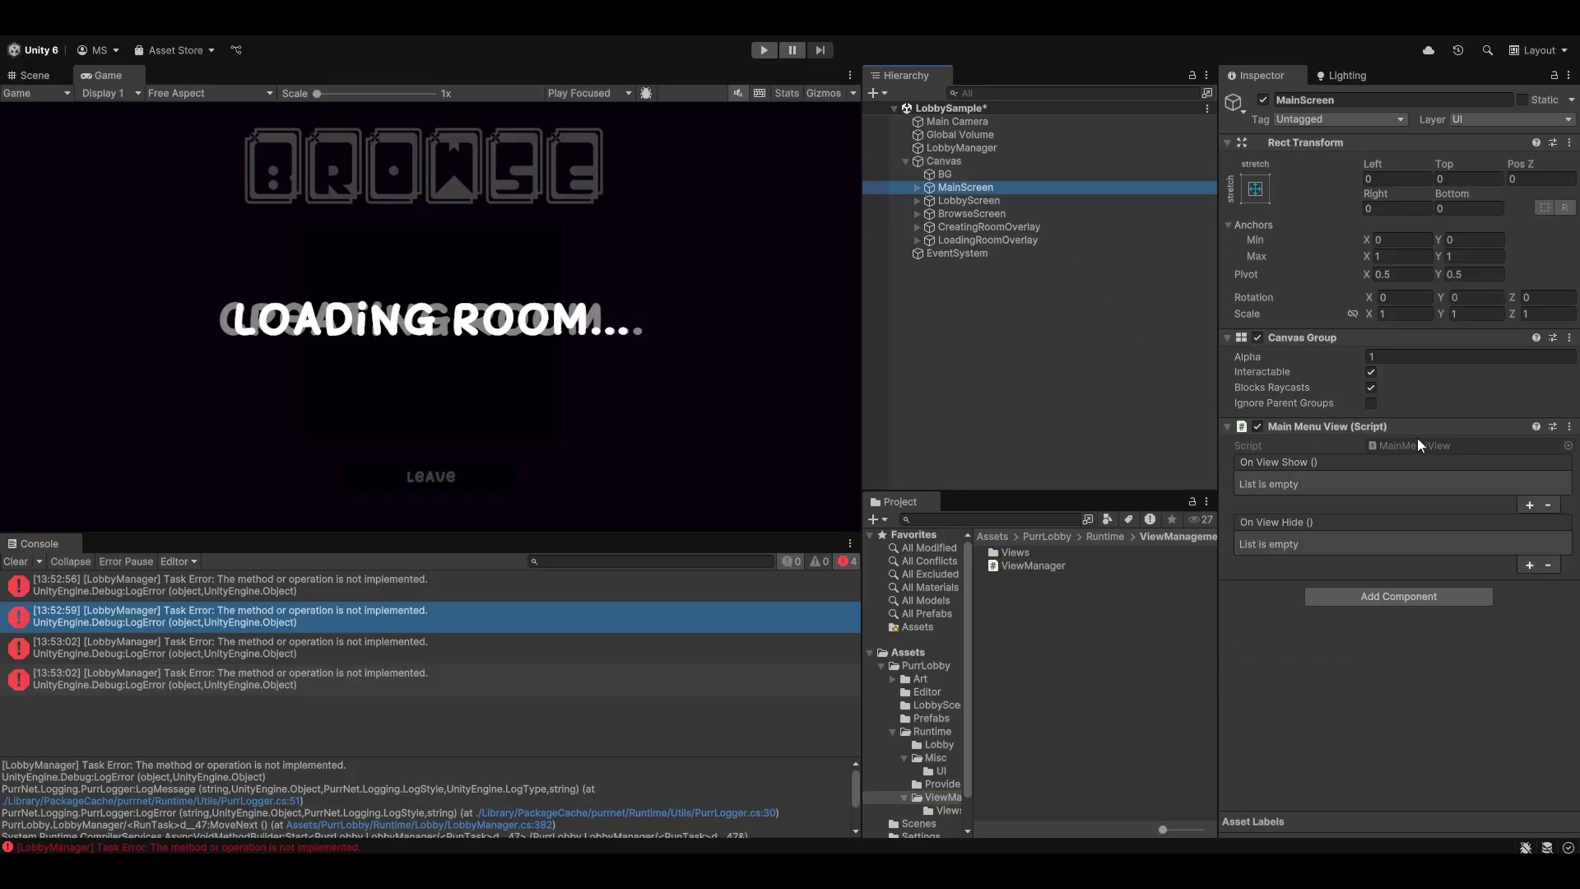
click(916, 187)
click(916, 187)
double_click(1410, 447)
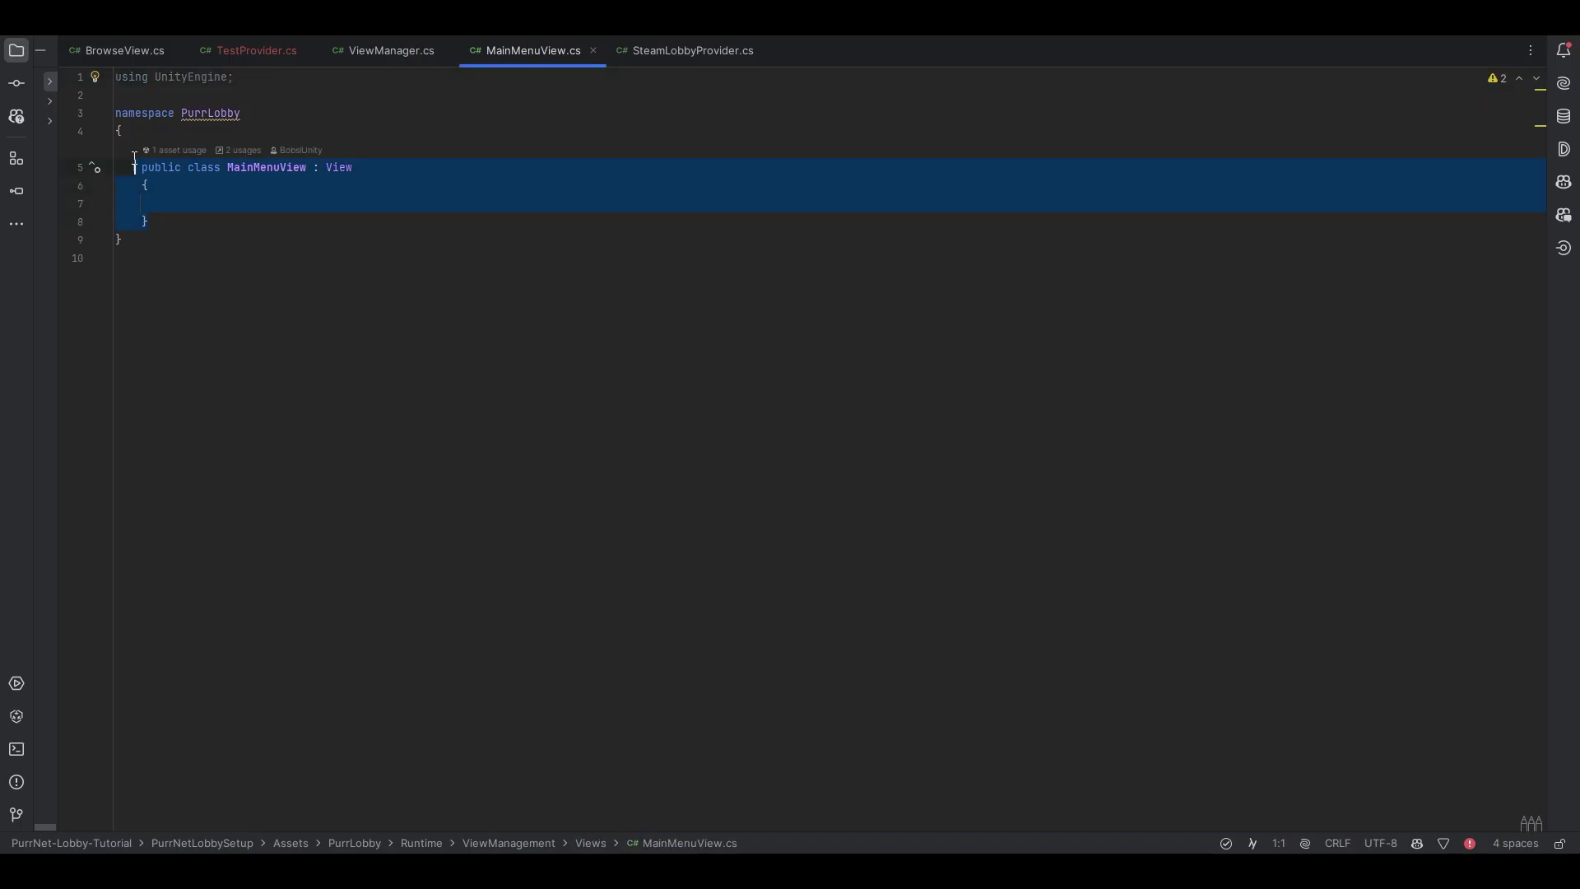
click(253, 167)
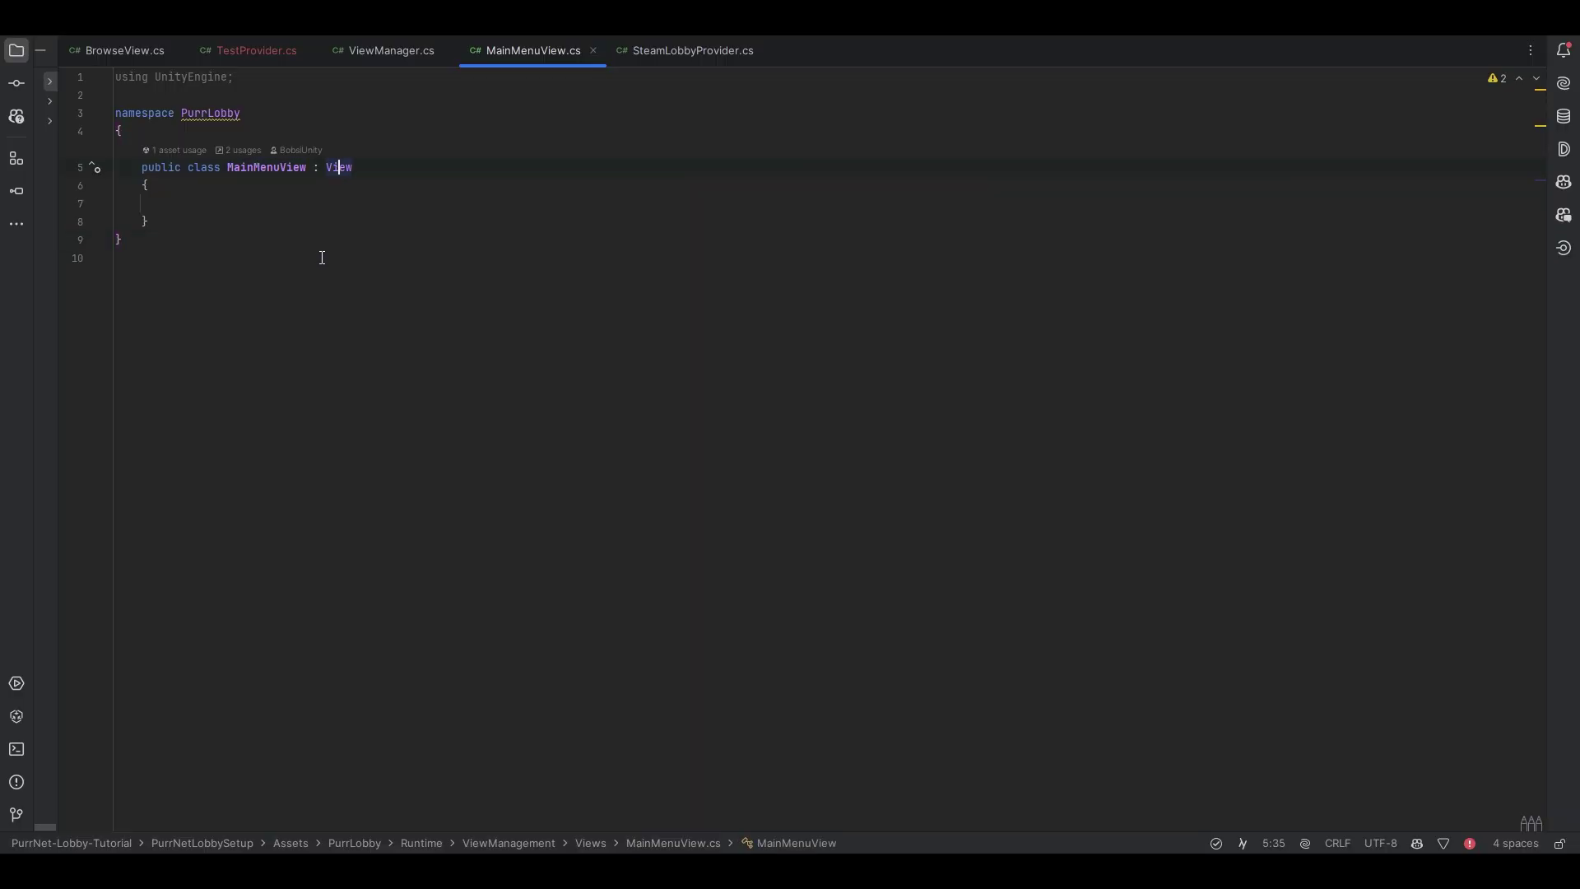
- Return to Unity, select BrowseScreen under the Canvas and open its BrowseView script in the code editor
key(alt+Tab)
click(979, 219)
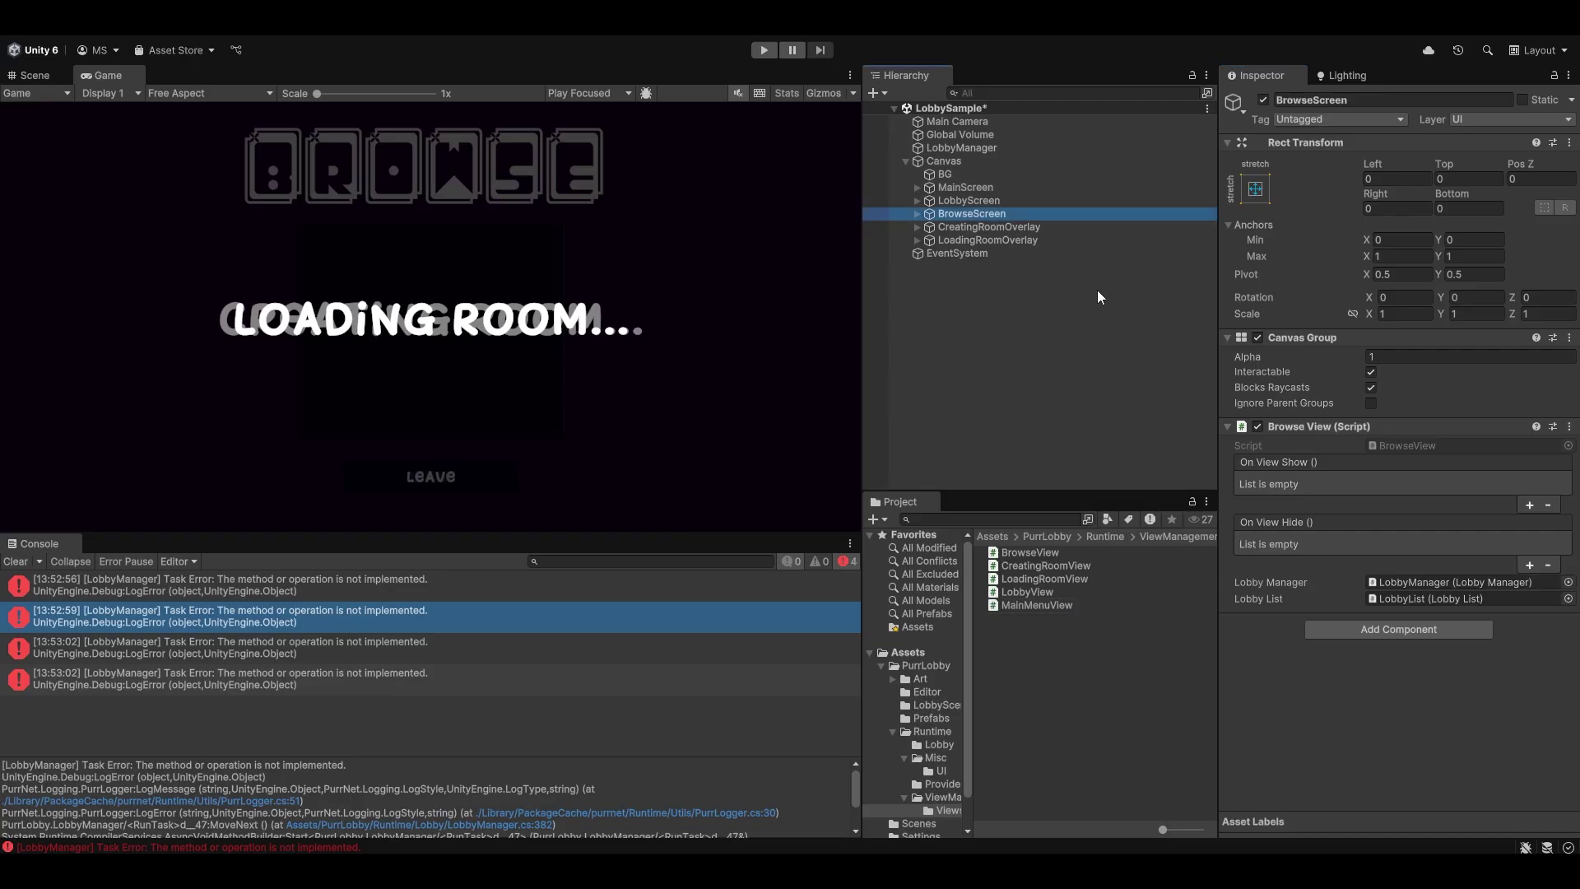
double_click(1399, 445)
scroll(448, 301, down, 2)
scroll(417, 325, up, 2)
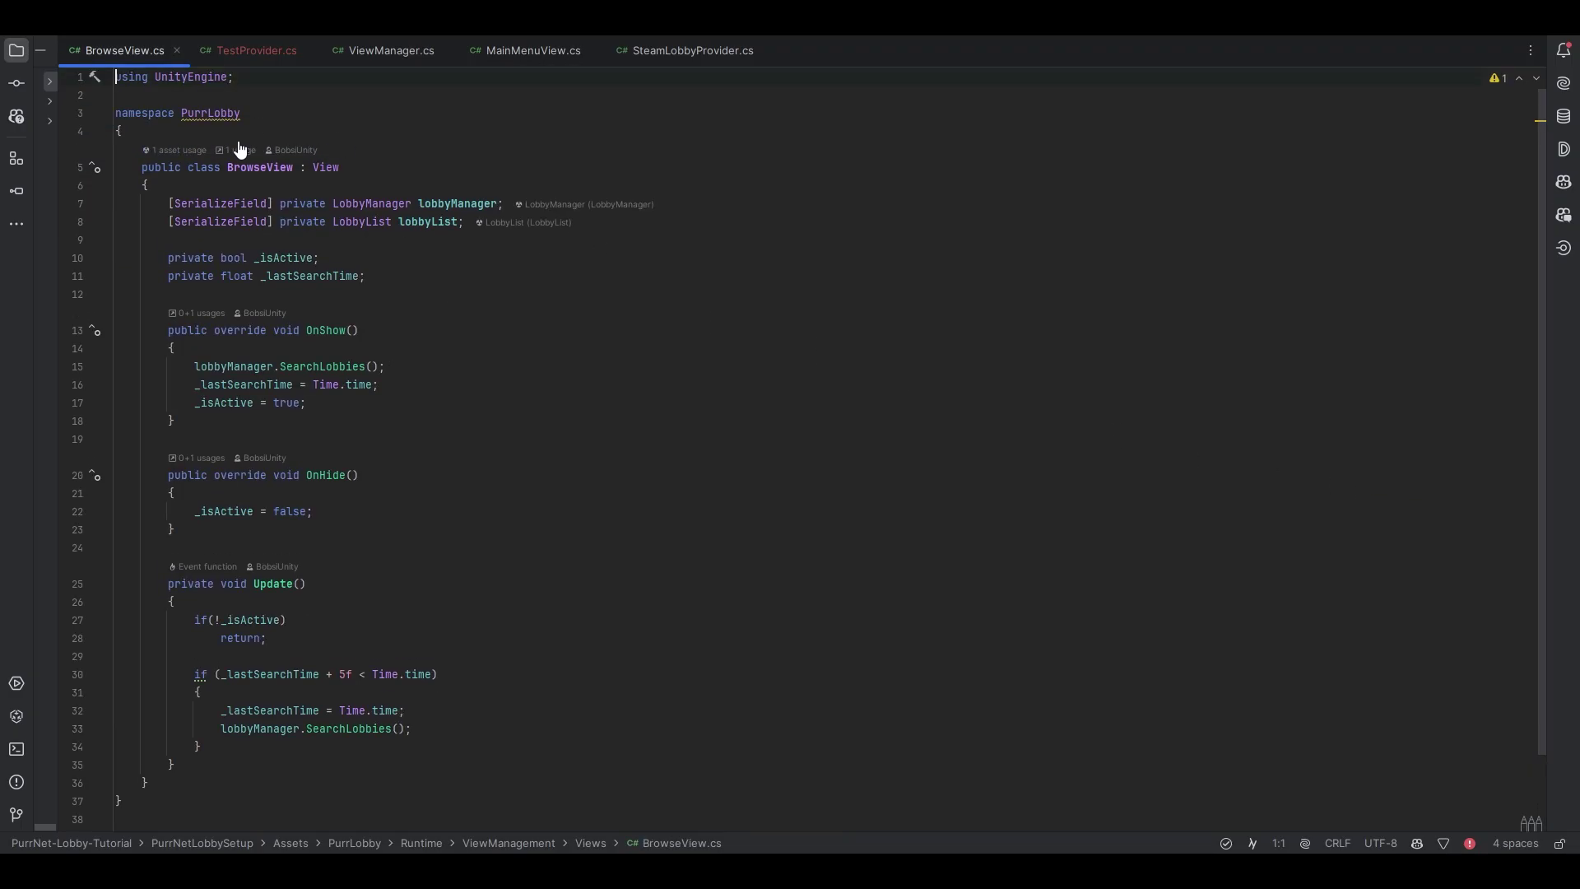
- Highlight the serialized fields, the OnShow method and the Update method while reading through BrowseView
drag(236, 204, 373, 235)
click(372, 275)
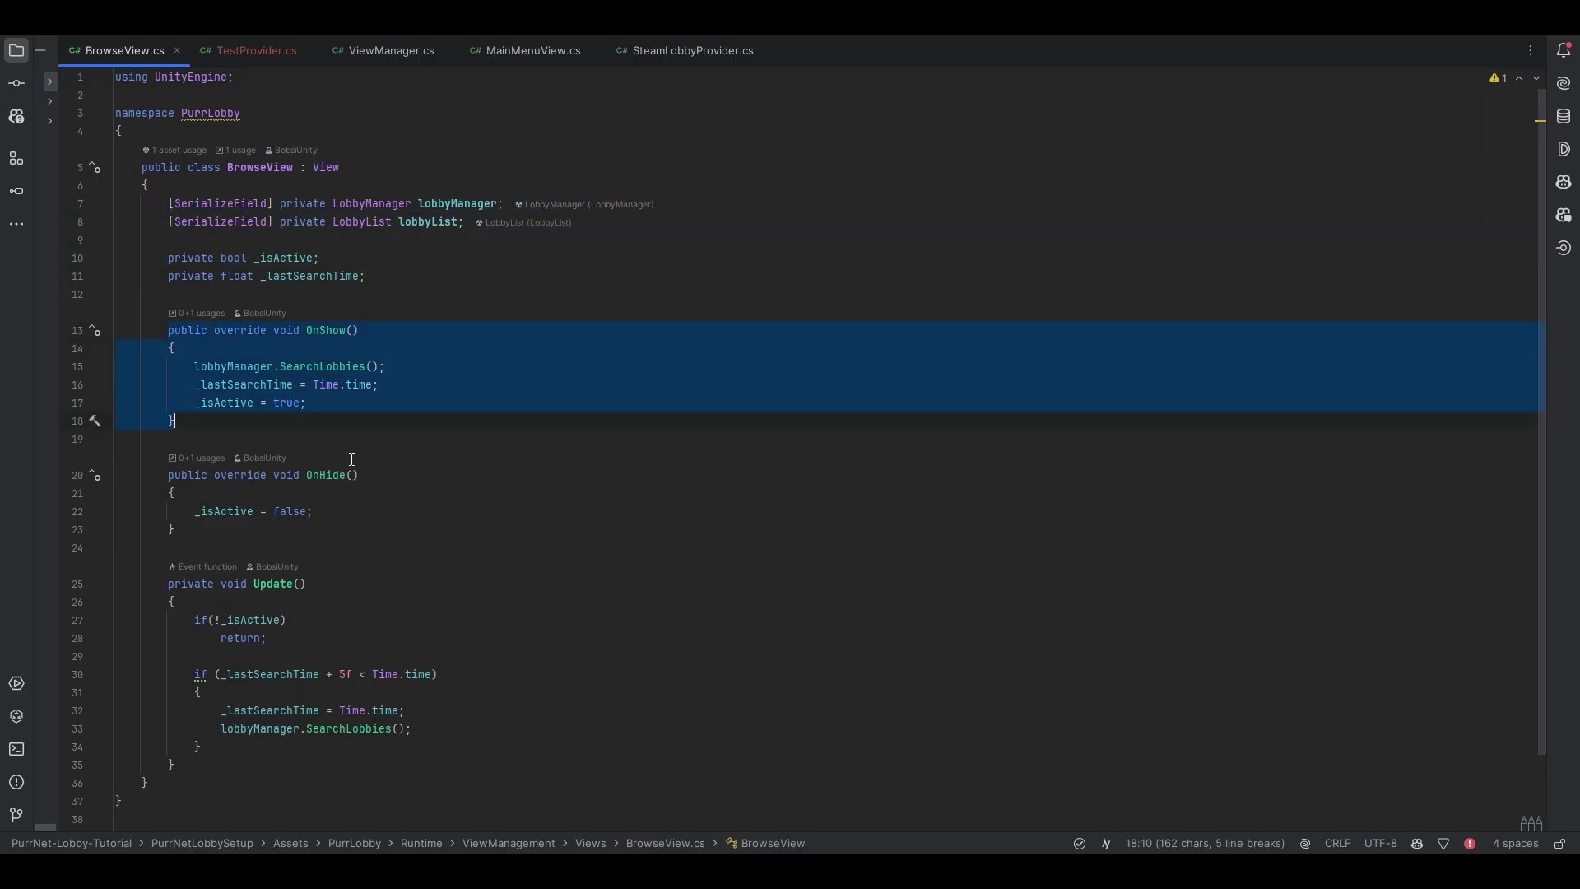
click(191, 547)
scroll(202, 527, down, 2)
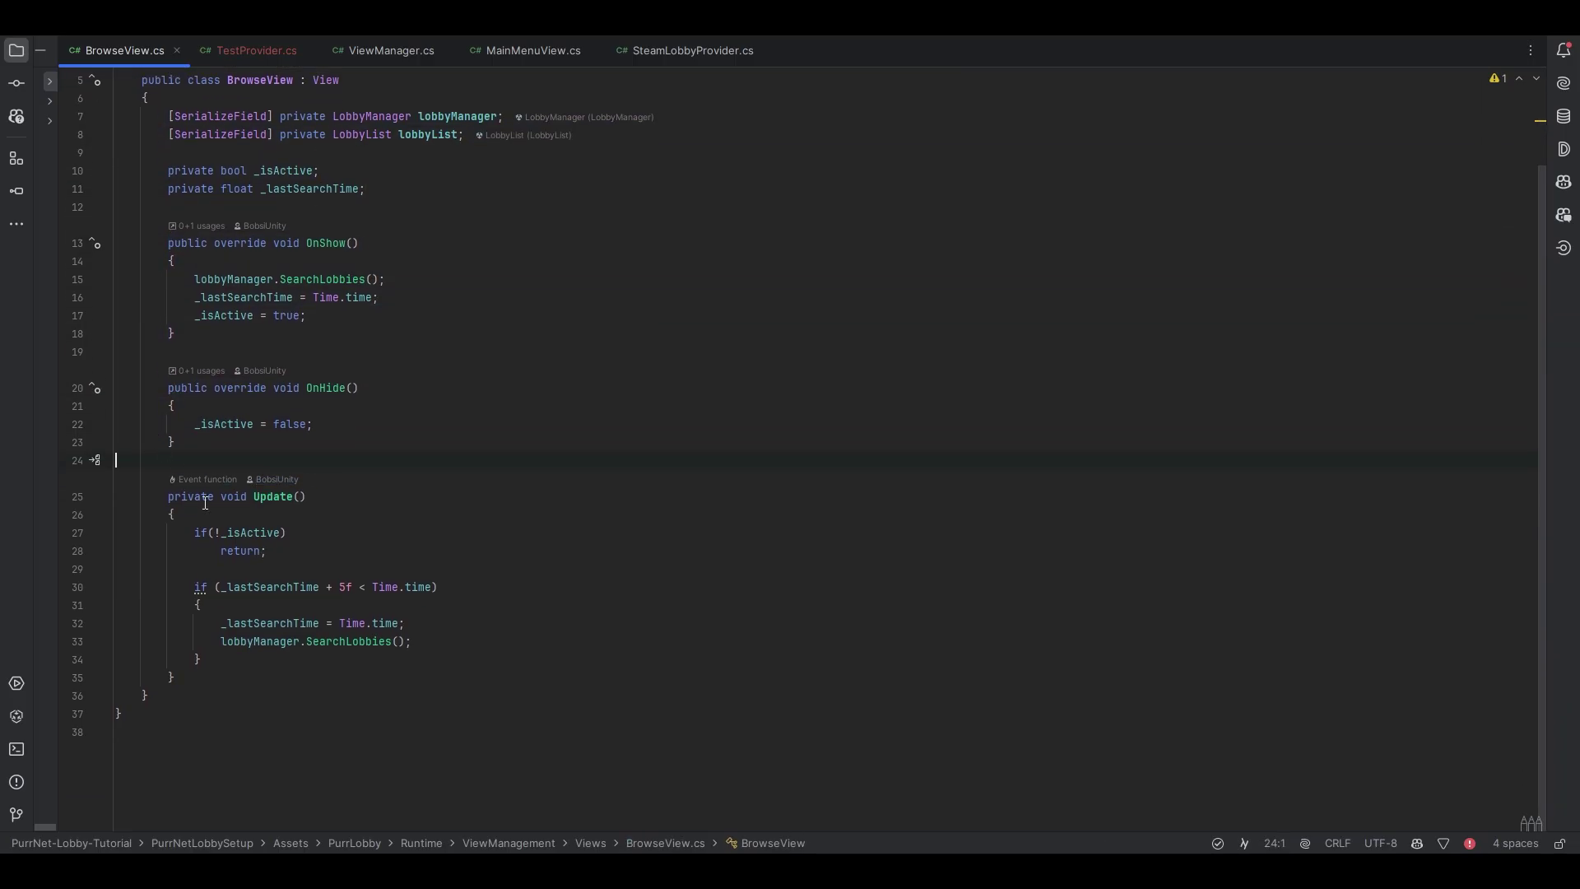
drag(169, 497, 258, 682)
click(170, 671)
- Switch to Unity, enter play mode and compare the Canvas Group settings of BrowseScreen and MainScreen
key(alt+Tab)
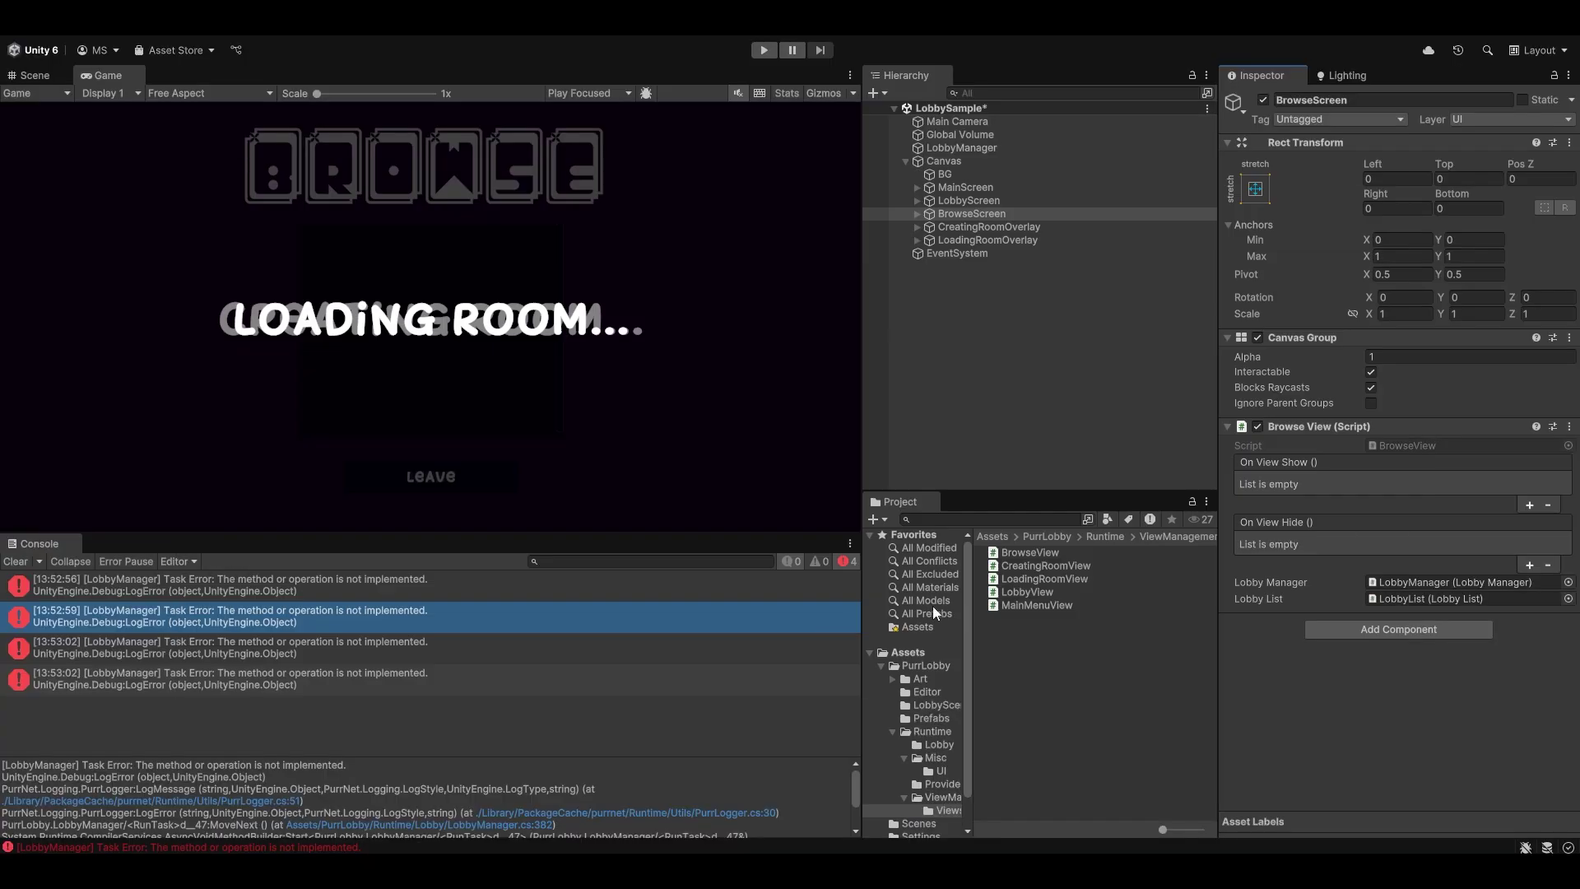
click(771, 51)
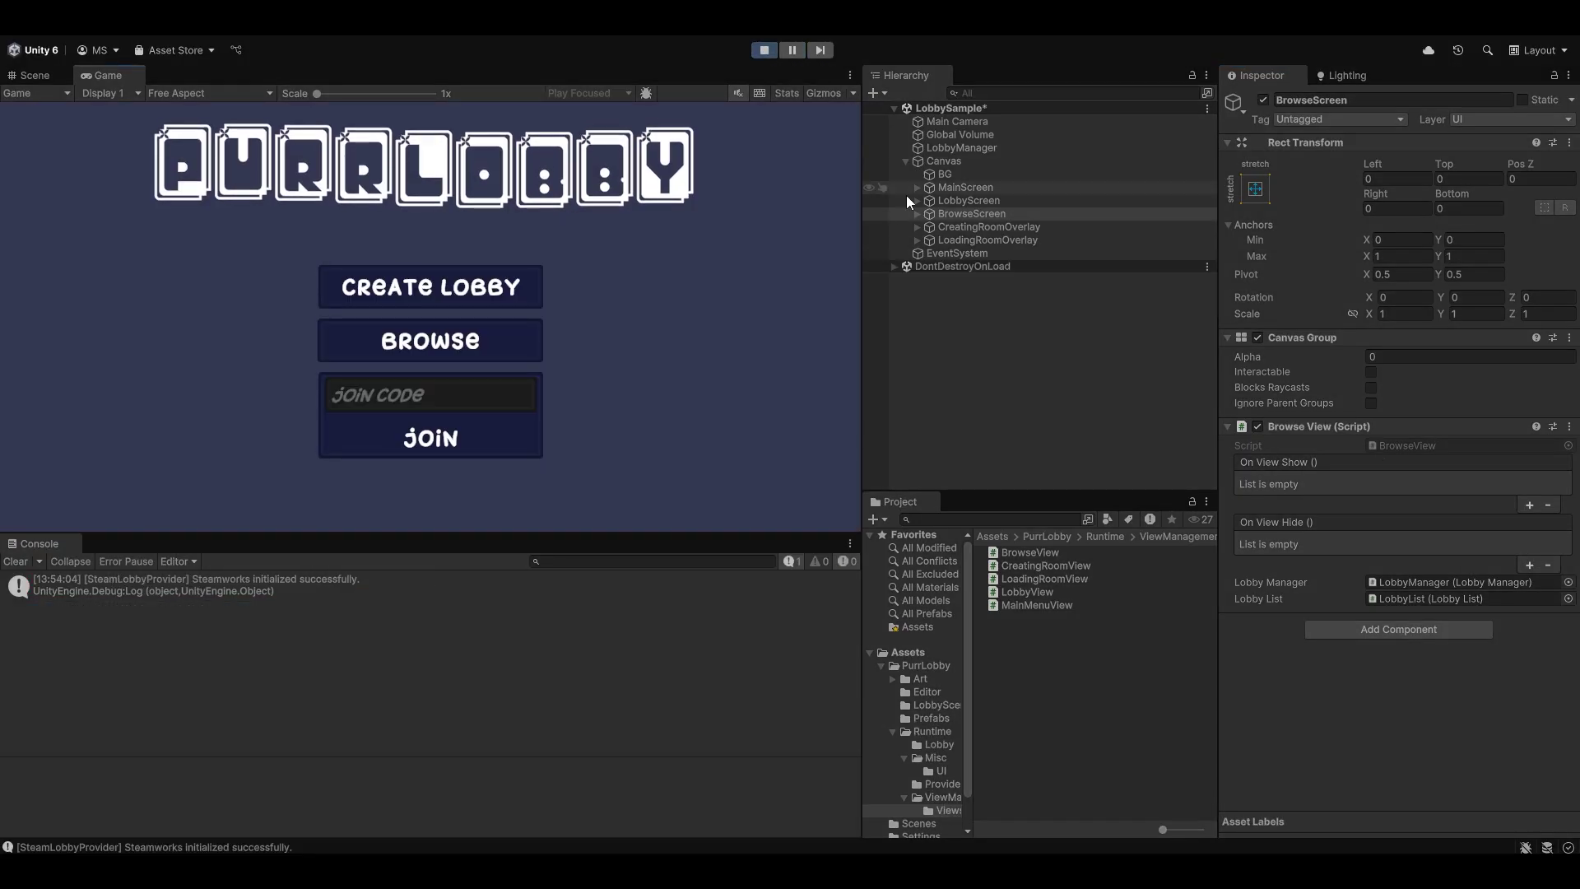
click(1398, 356)
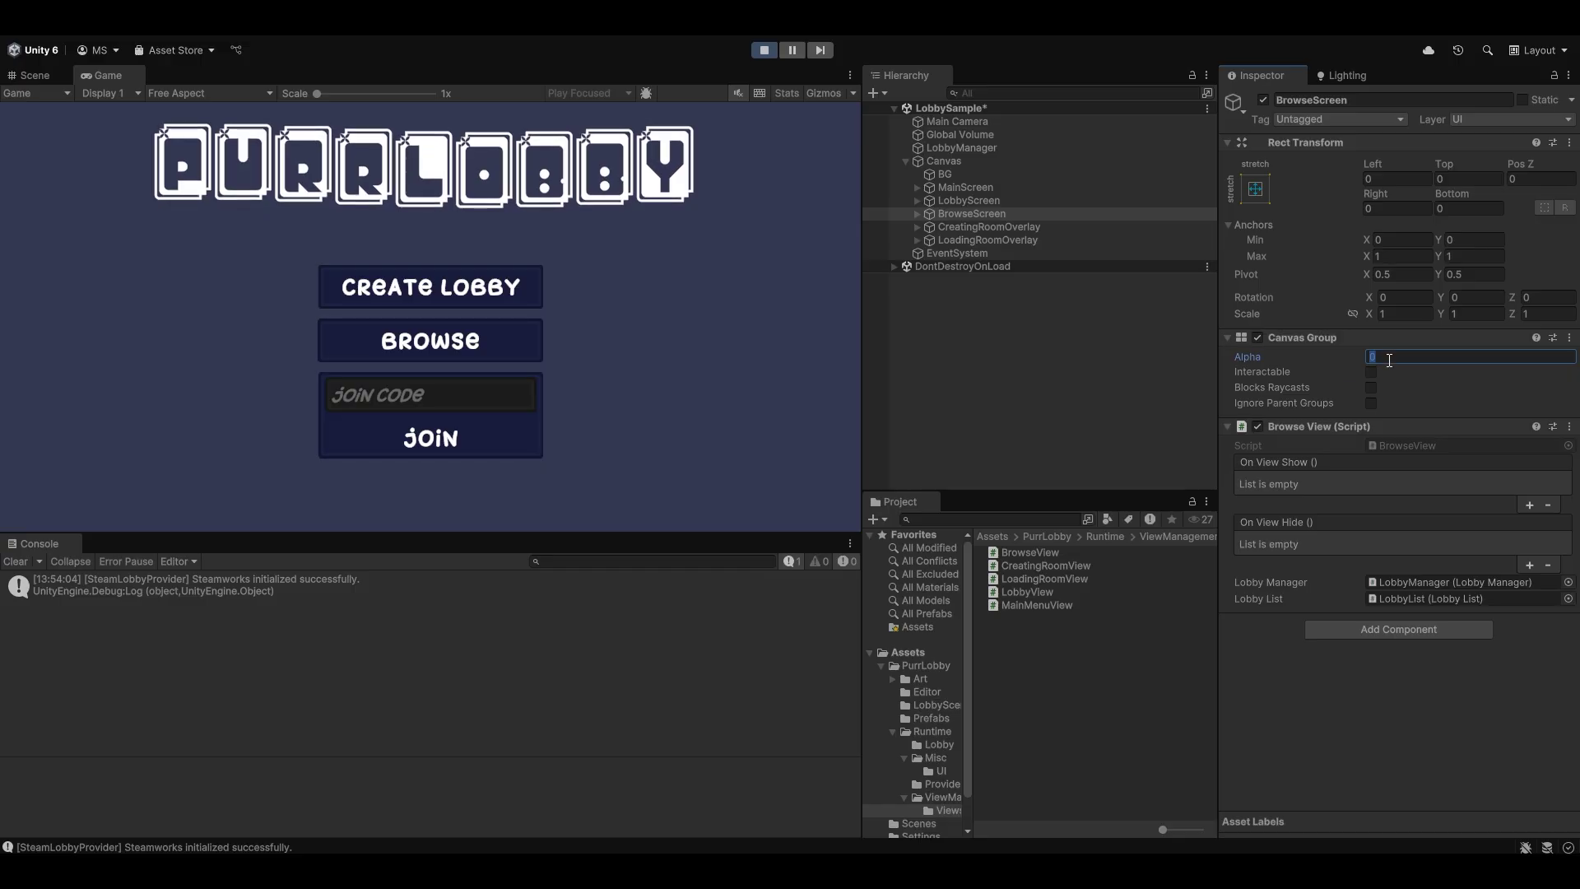
click(1014, 189)
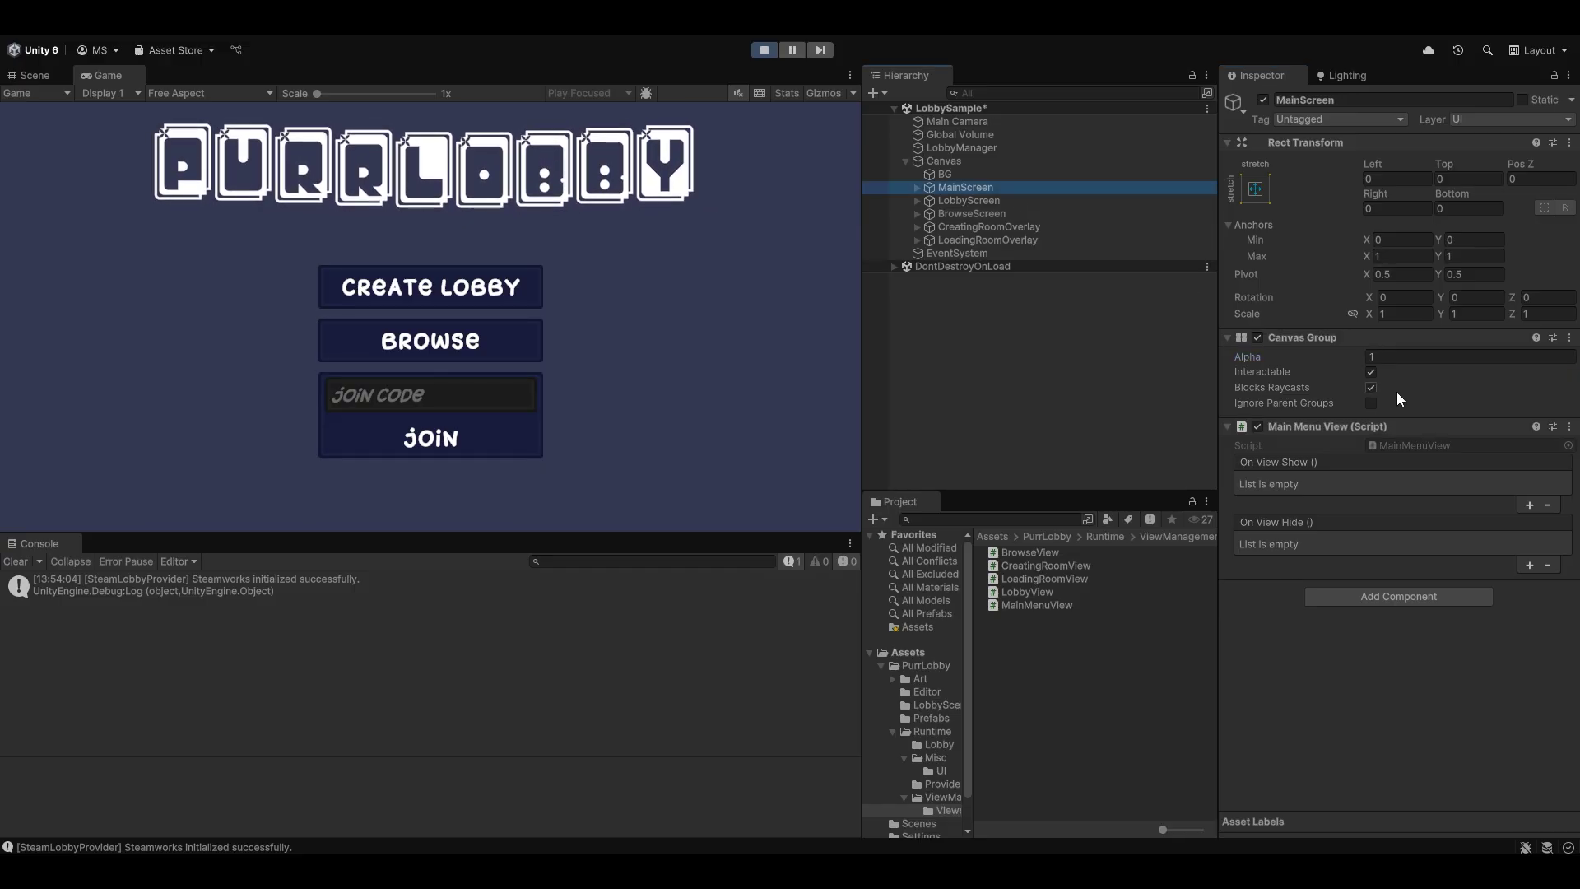
click(954, 215)
- Open the Browse screen in the running game and inspect the Canvas Group settings of BrowseScreen, LobbyScreen and LoadingRoomOverlay
click(459, 353)
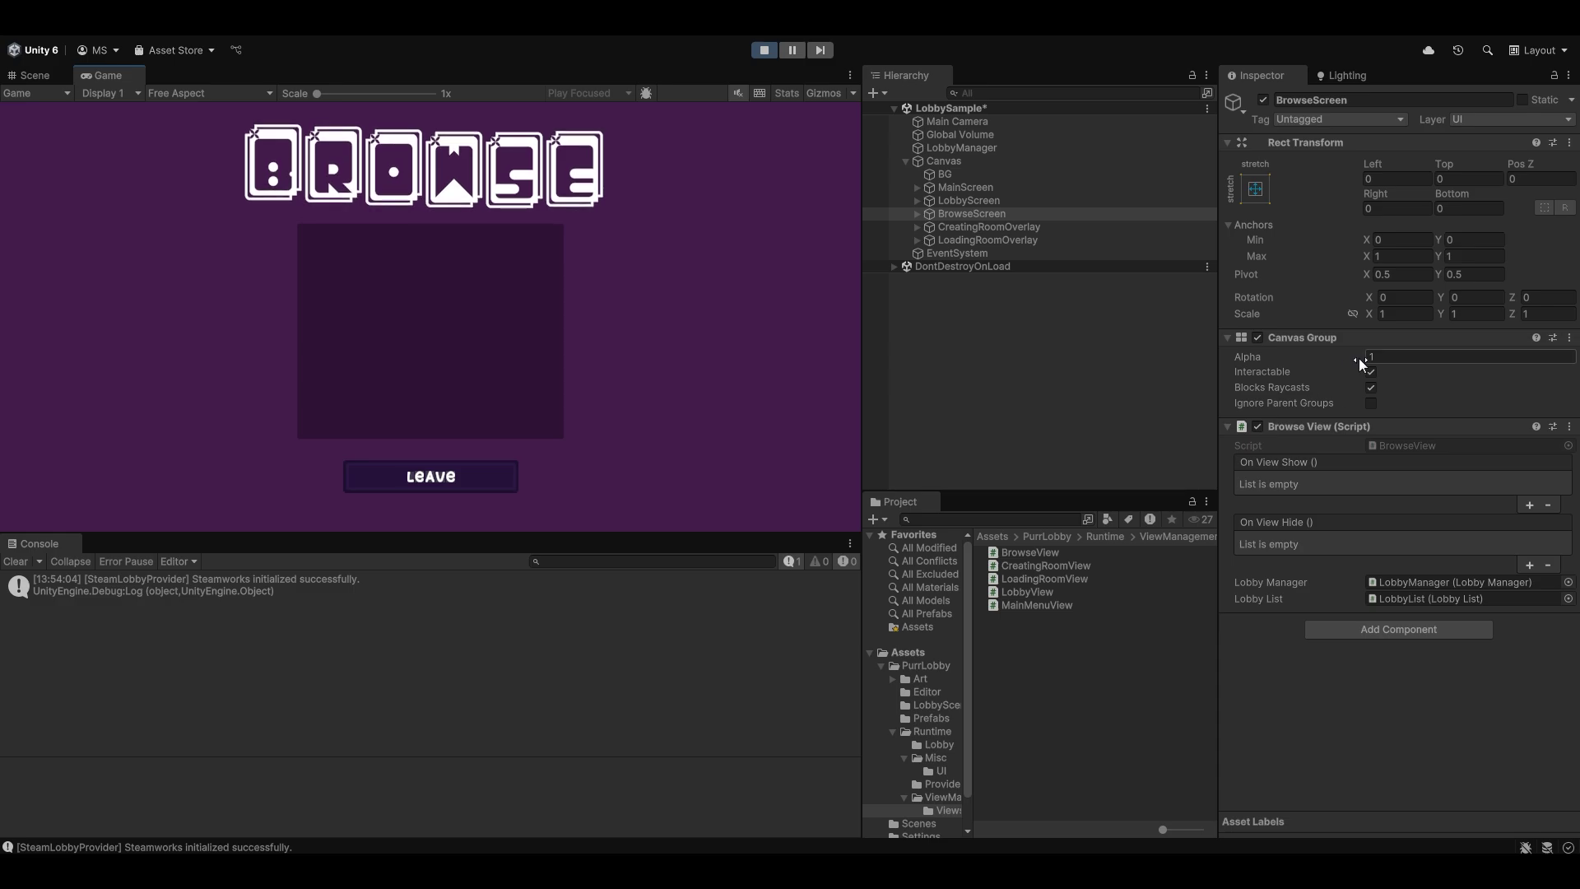
click(1386, 357)
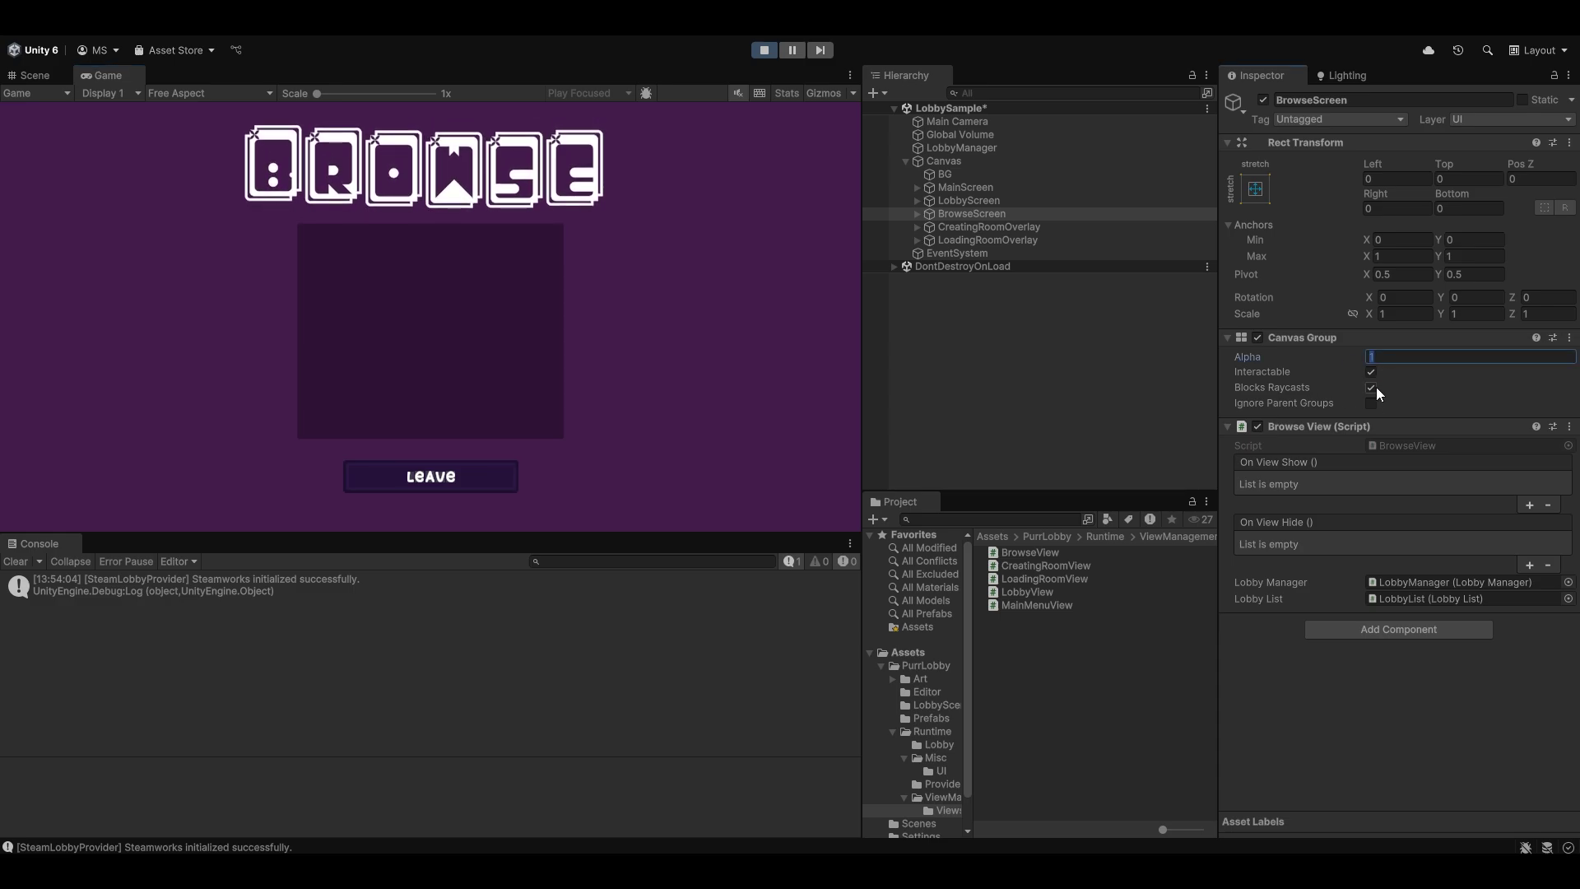
click(986, 311)
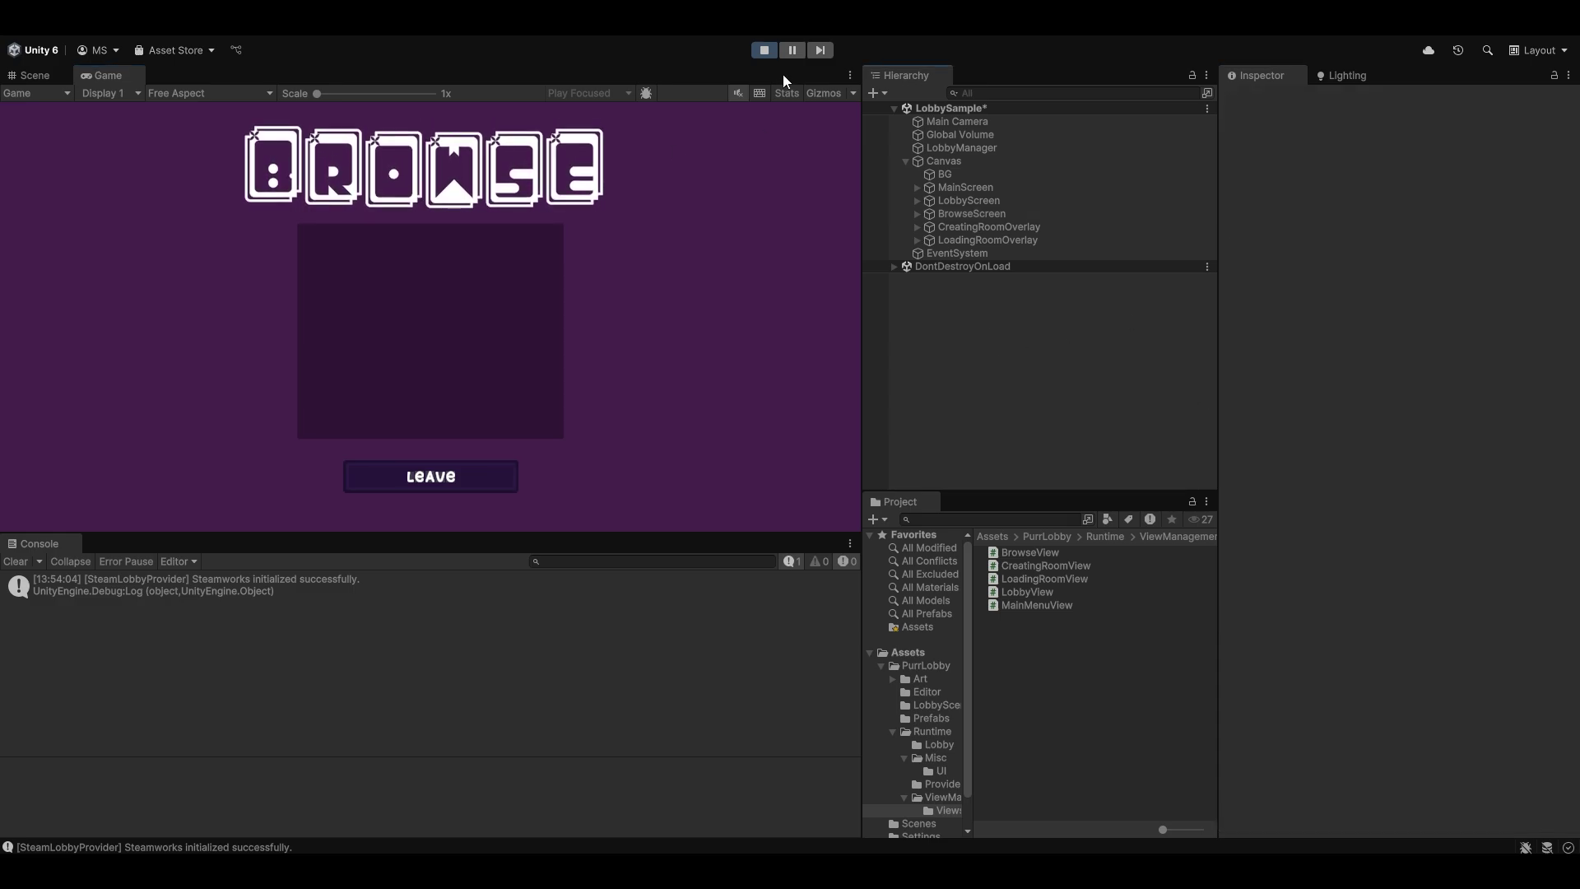
click(984, 200)
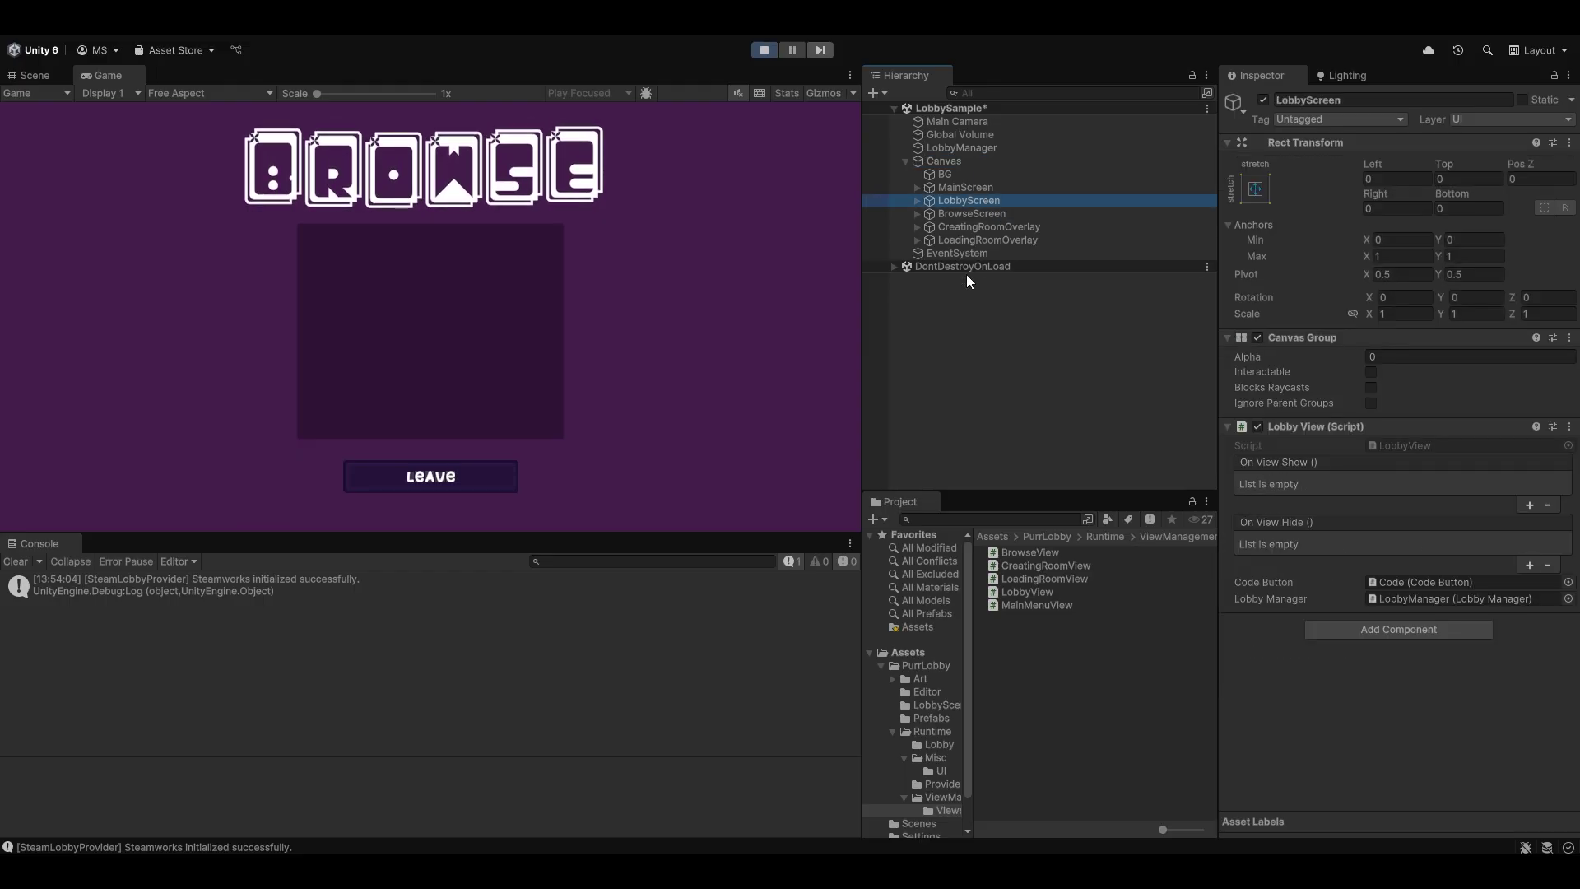
click(979, 242)
- Stop play mode and collapse the Canvas in the LobbySample hierarchy
key(ctrl+p)
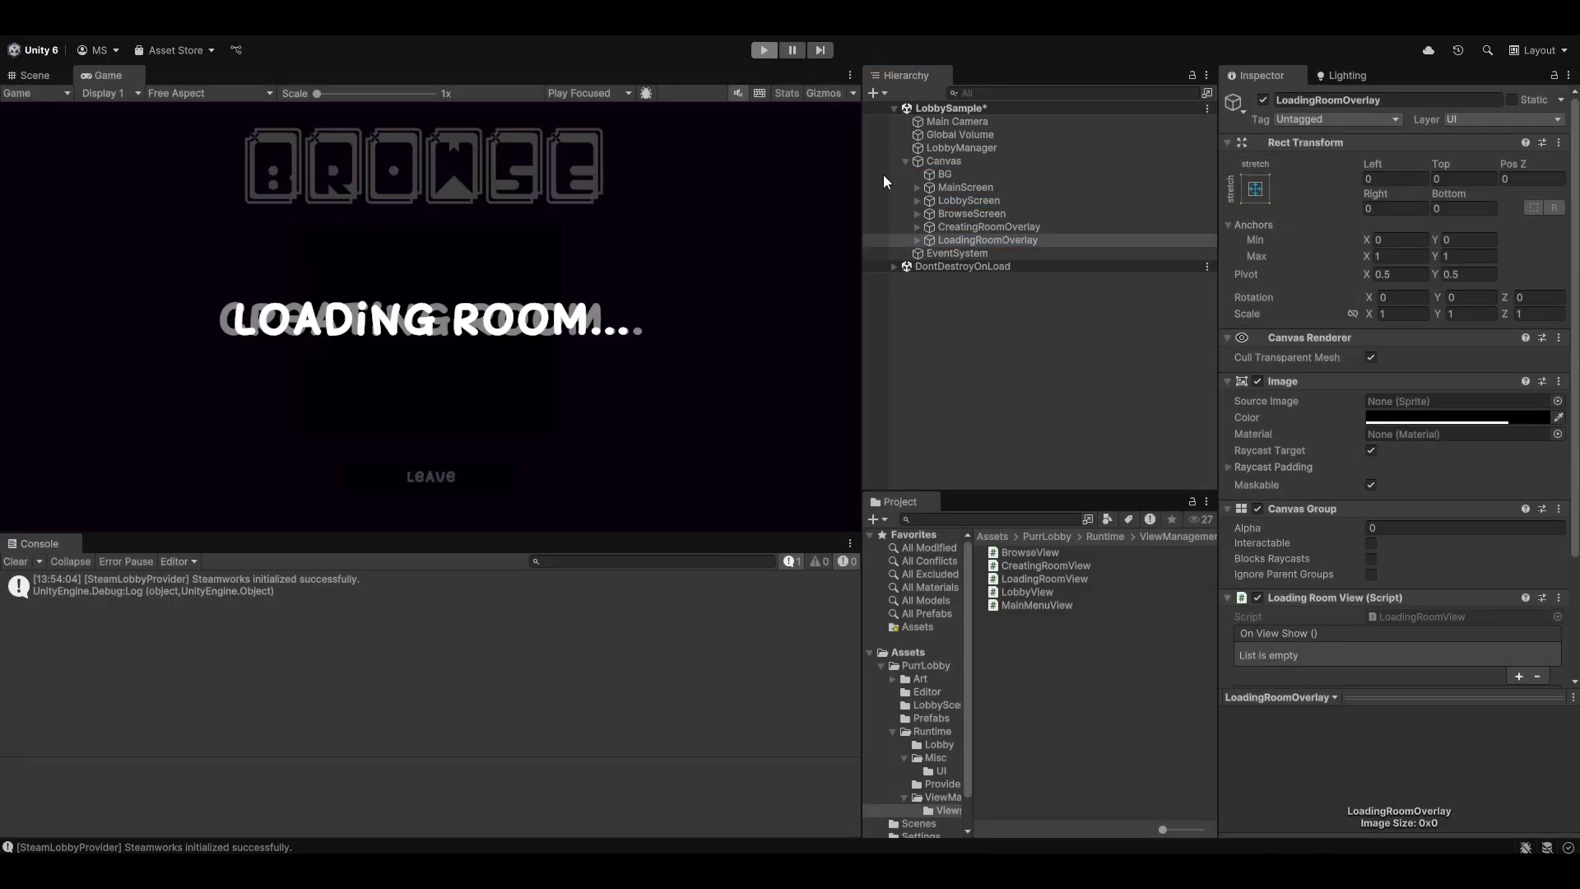
click(906, 161)
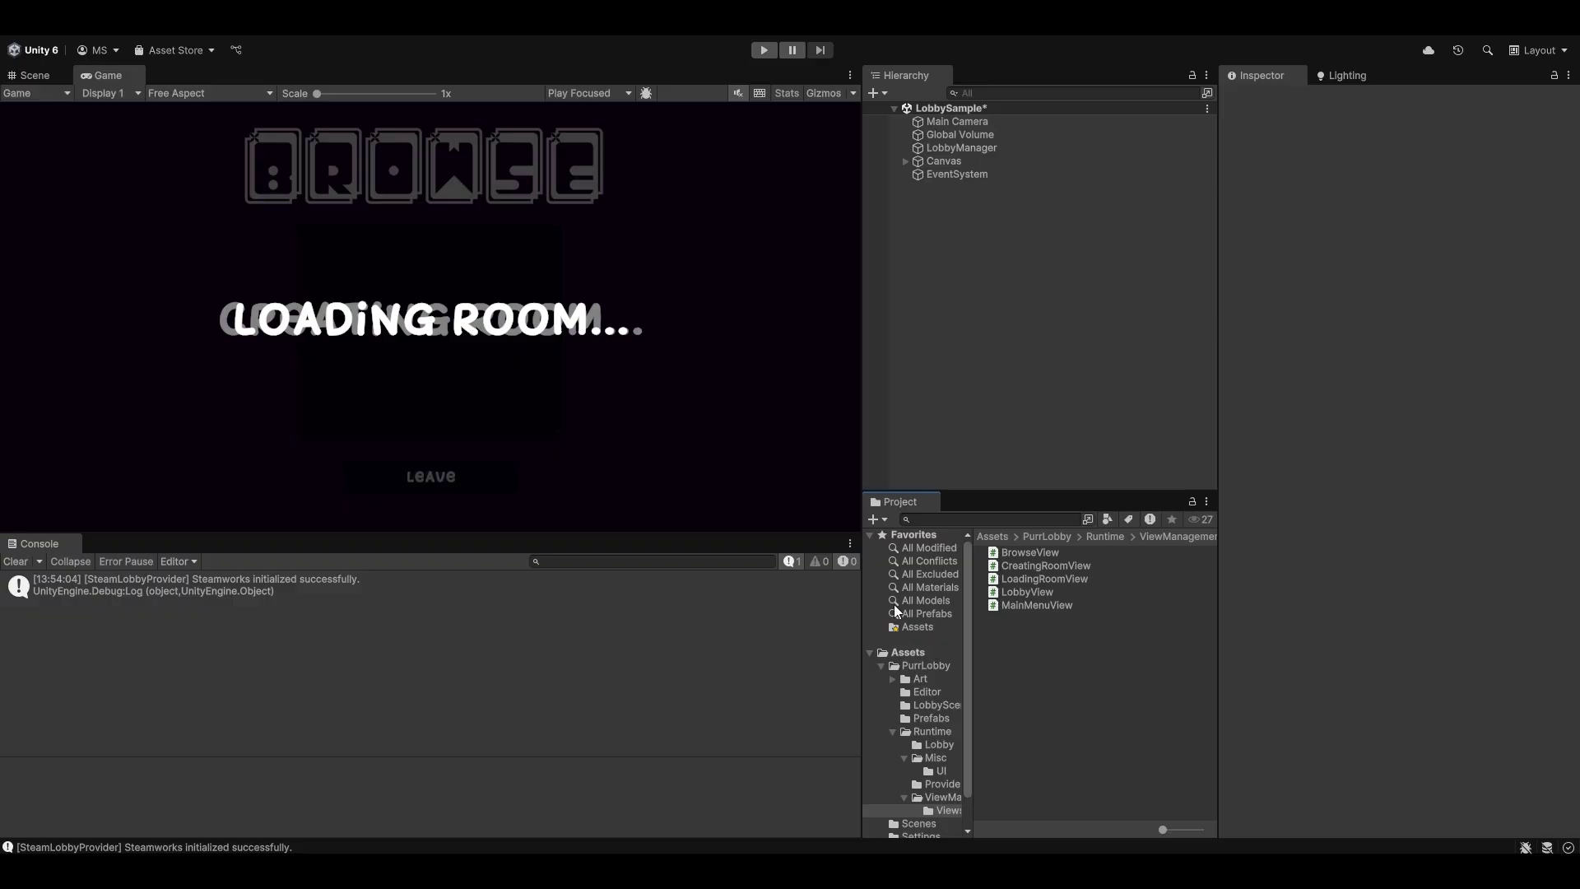
right_click(1078, 395)
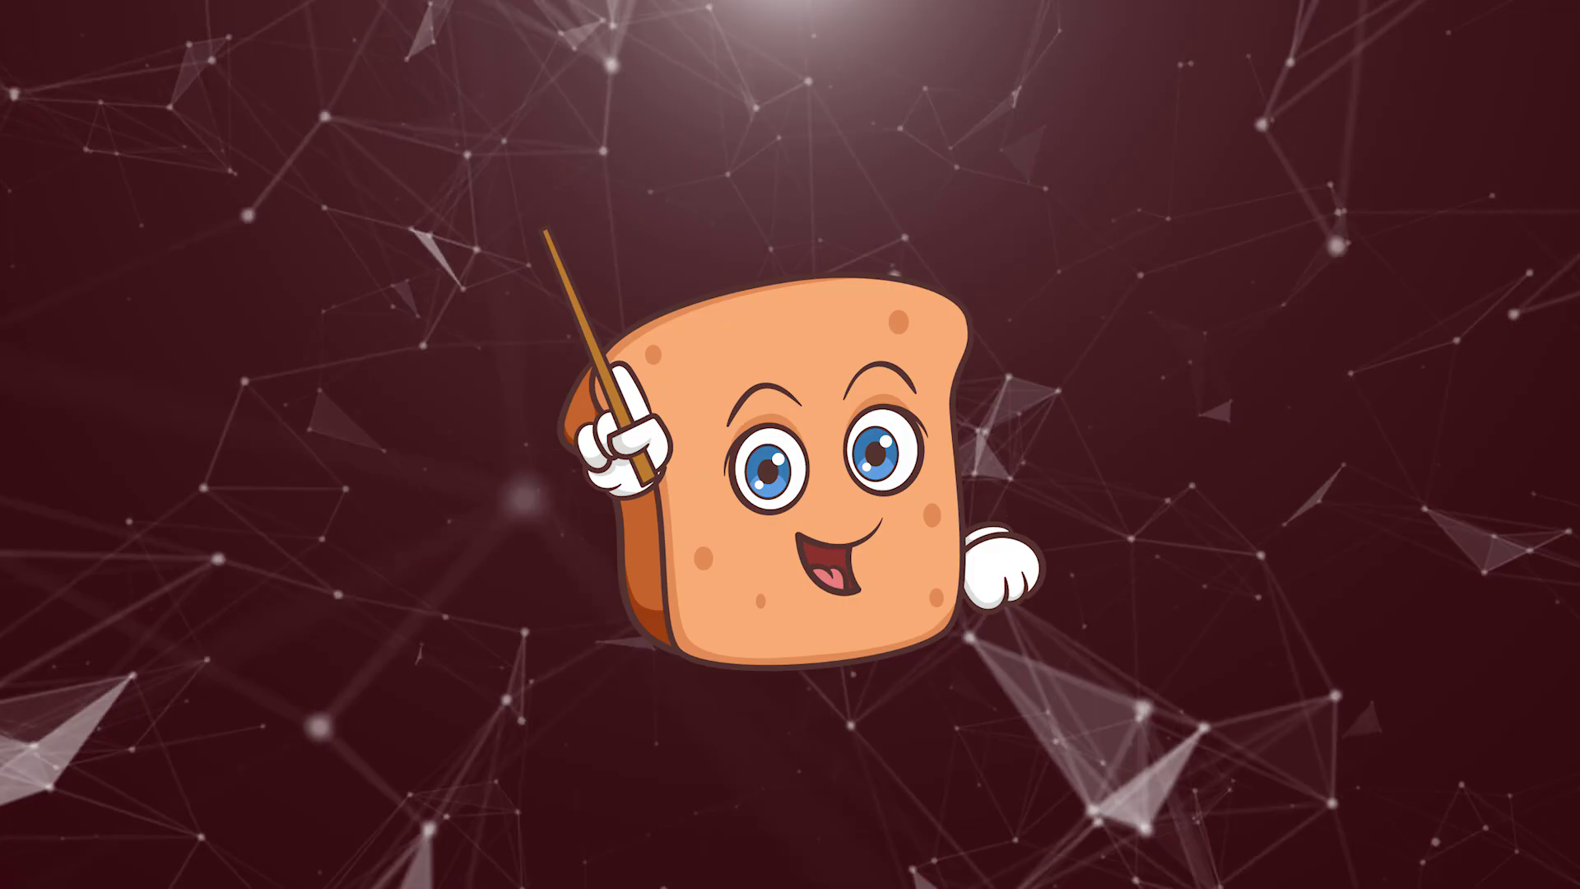